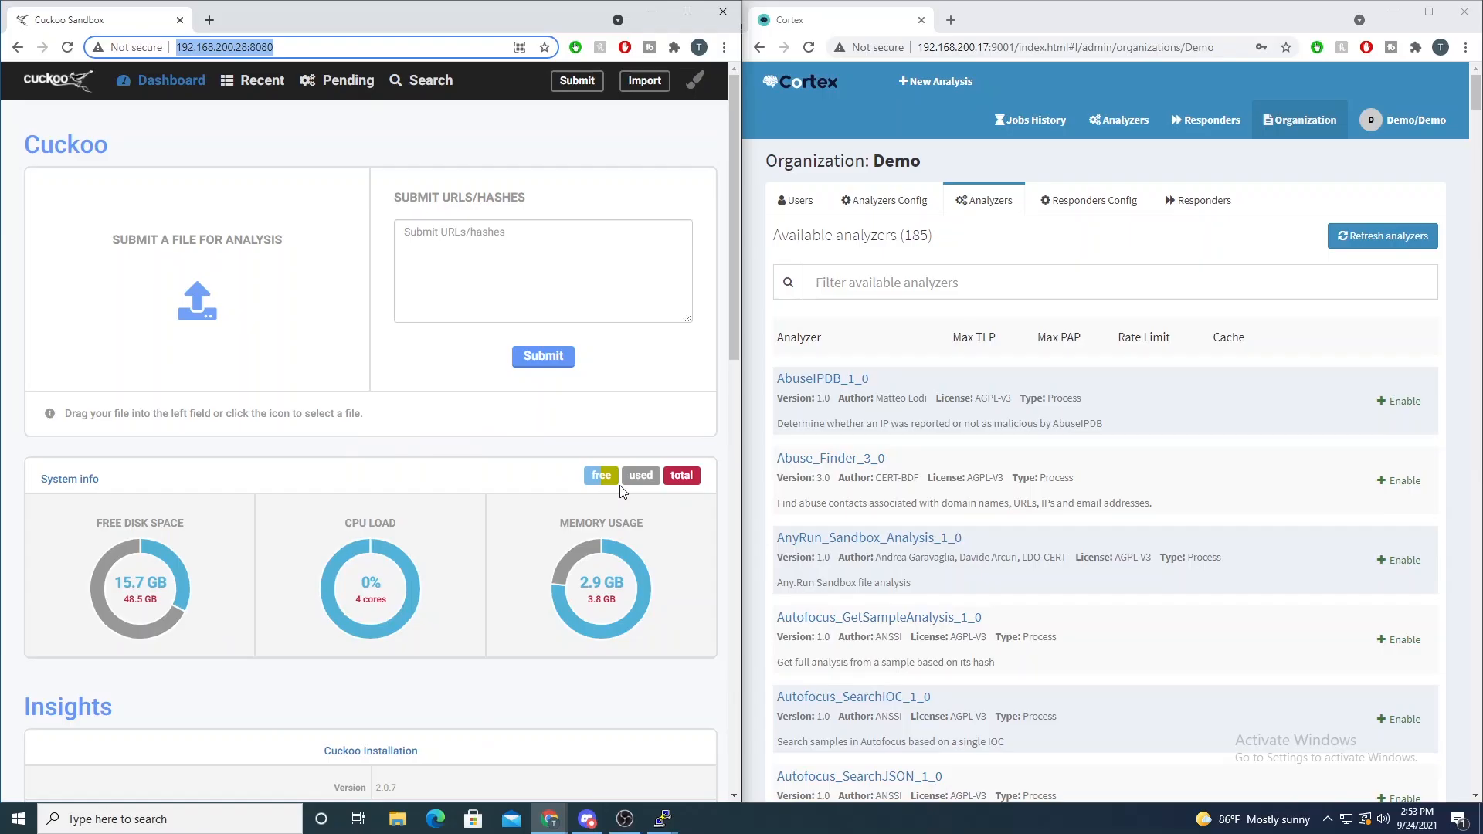
- Bring up the terminal sessions running the Cuckoo scheduler, web server and router to review their output
left_click(663, 819)
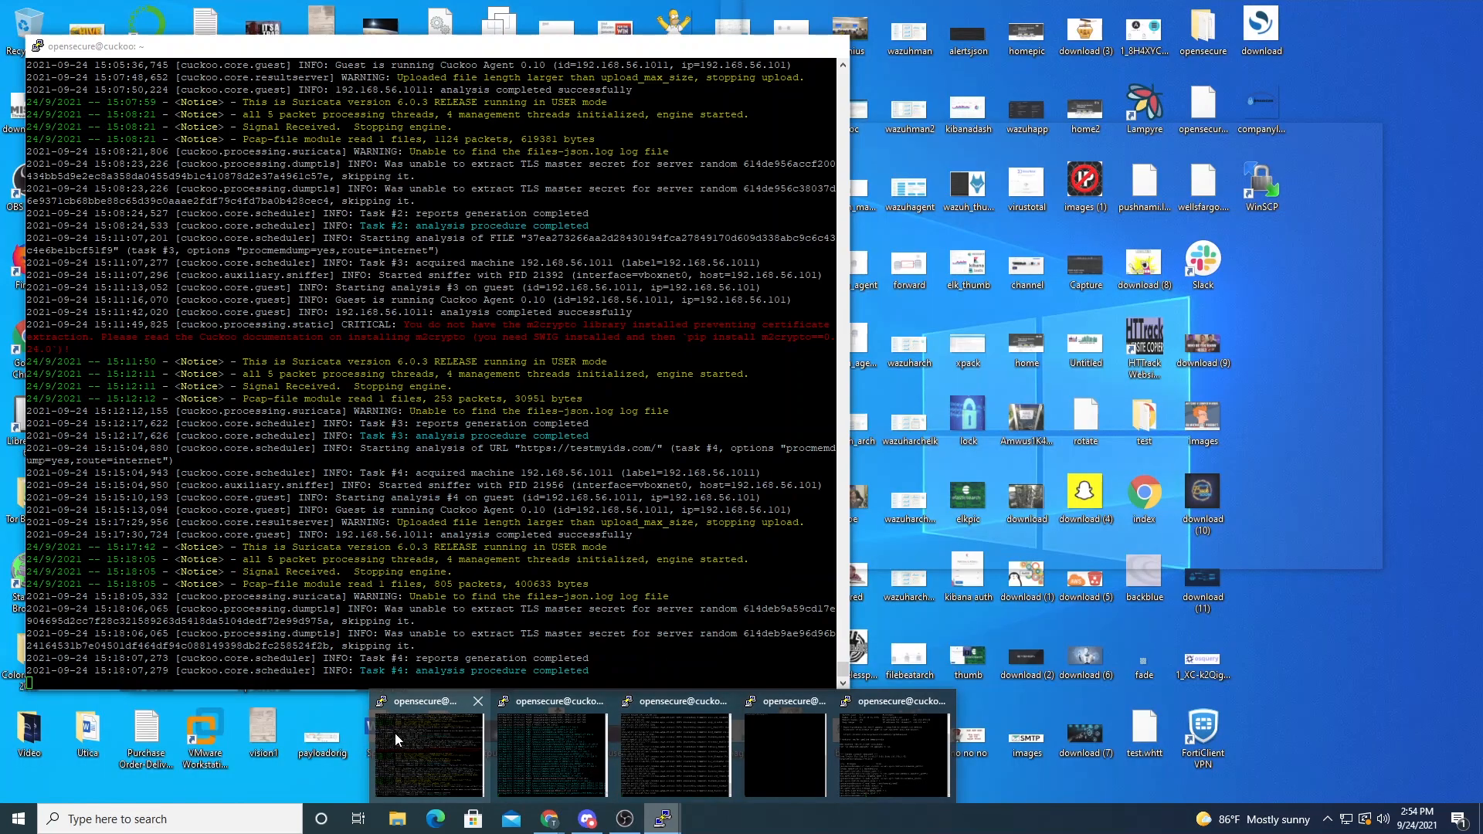
left_click(417, 740)
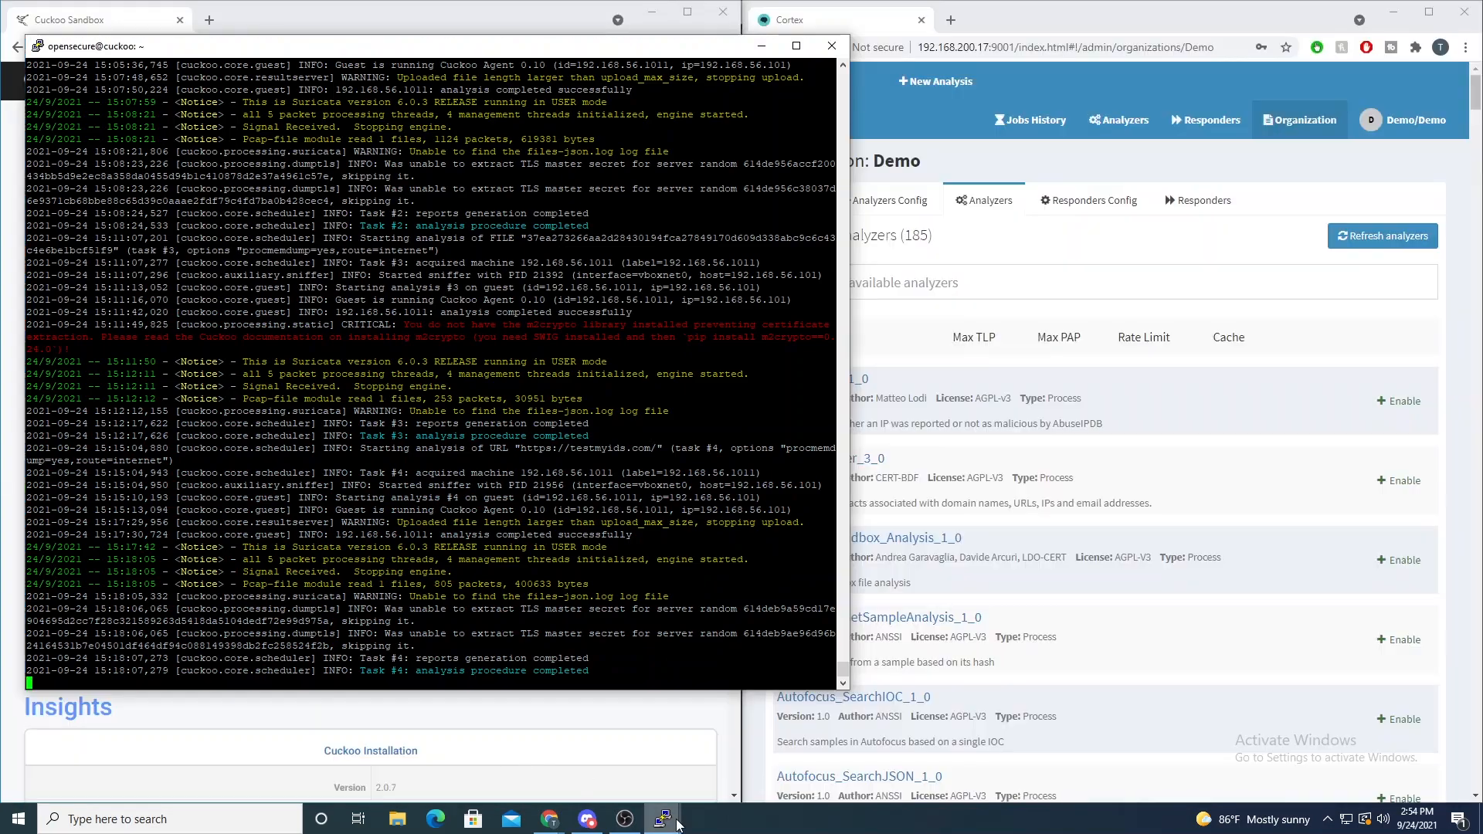
left_click(667, 819)
left_click(605, 787)
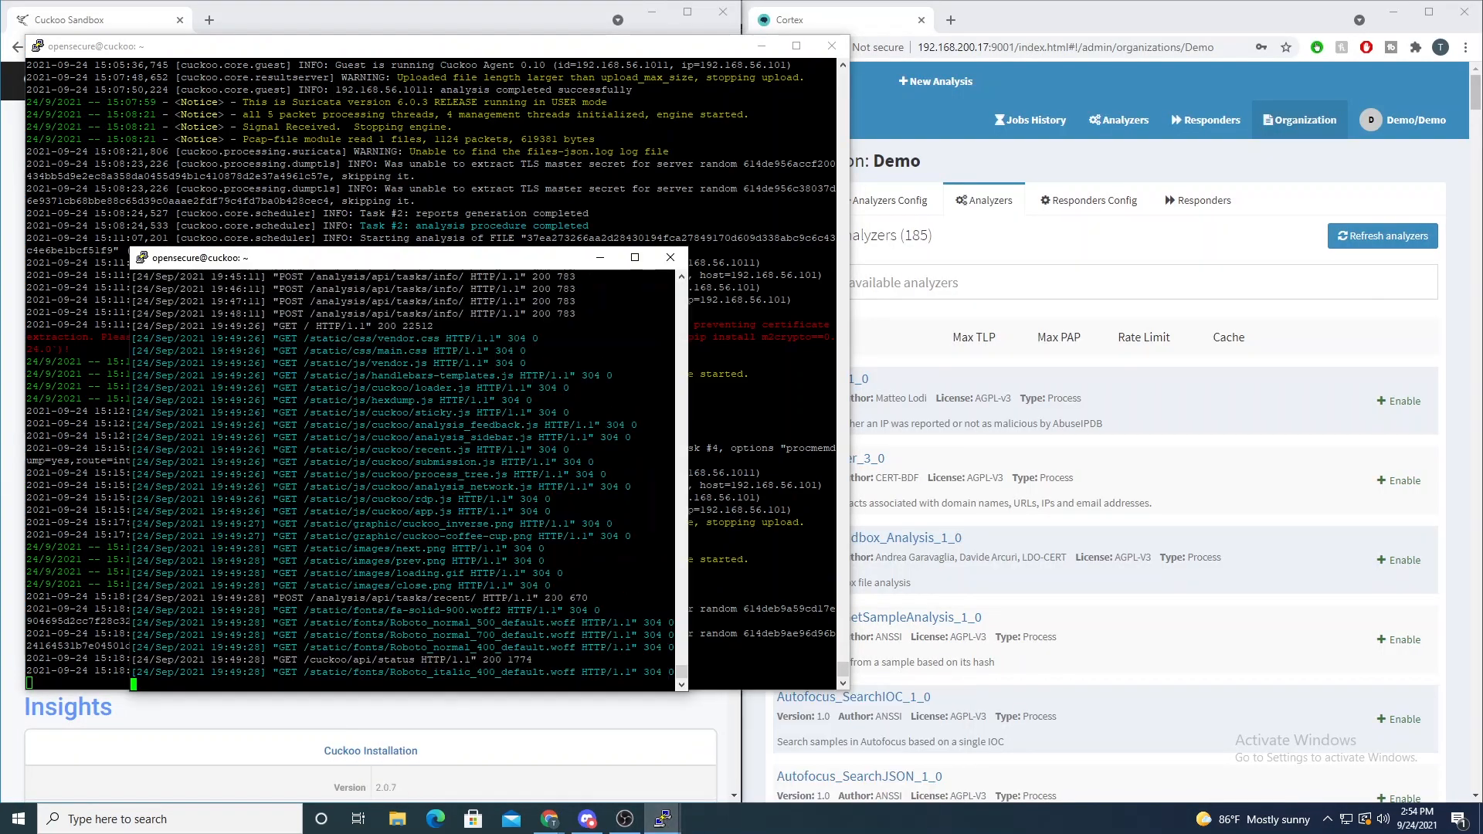
left_click(662, 819)
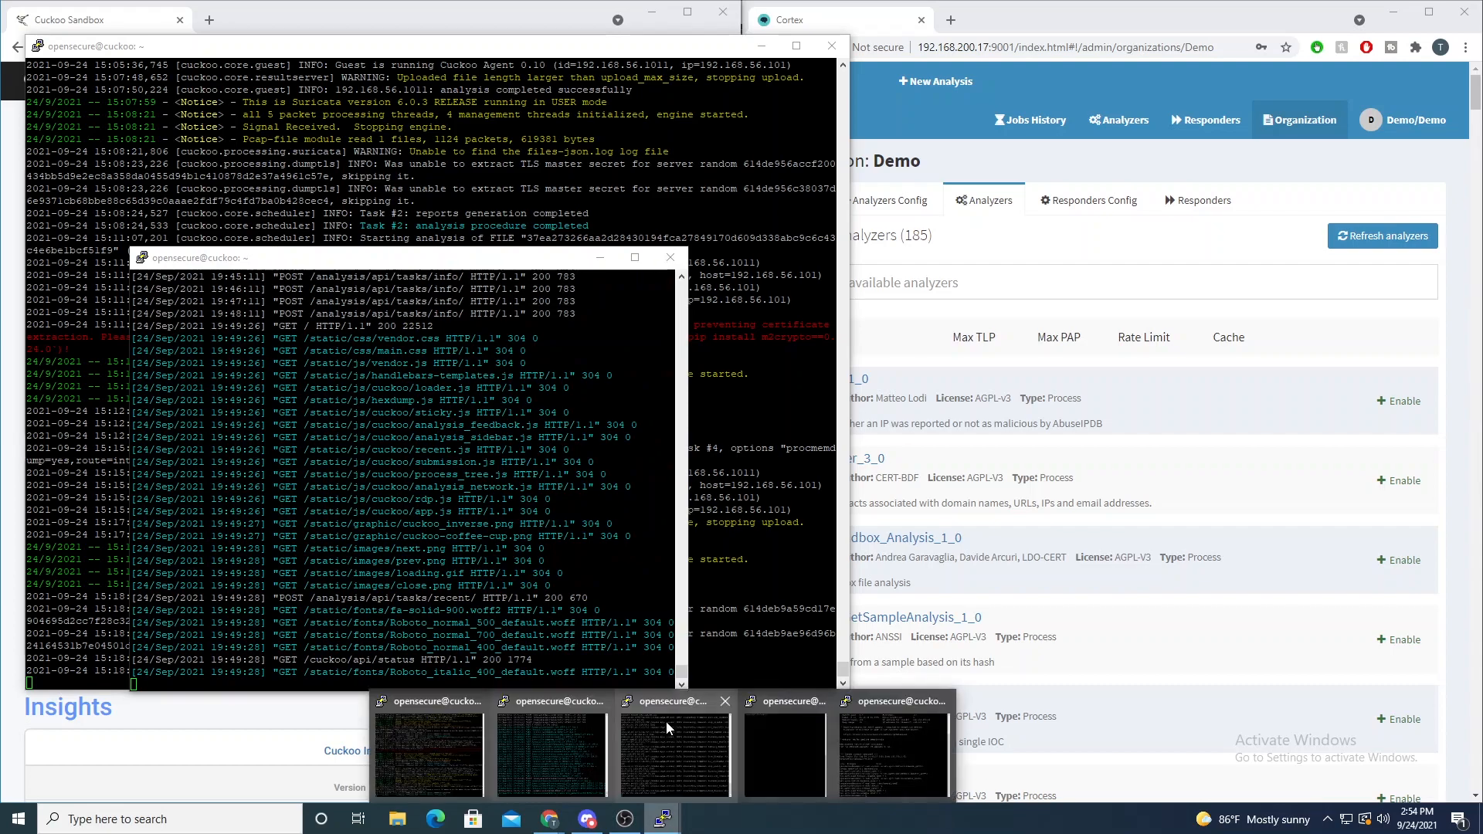
left_click(666, 721)
- Bring the idle Cuckoo host terminal forward and activate the cuckoo-test virtual environment with workon
left_click(662, 819)
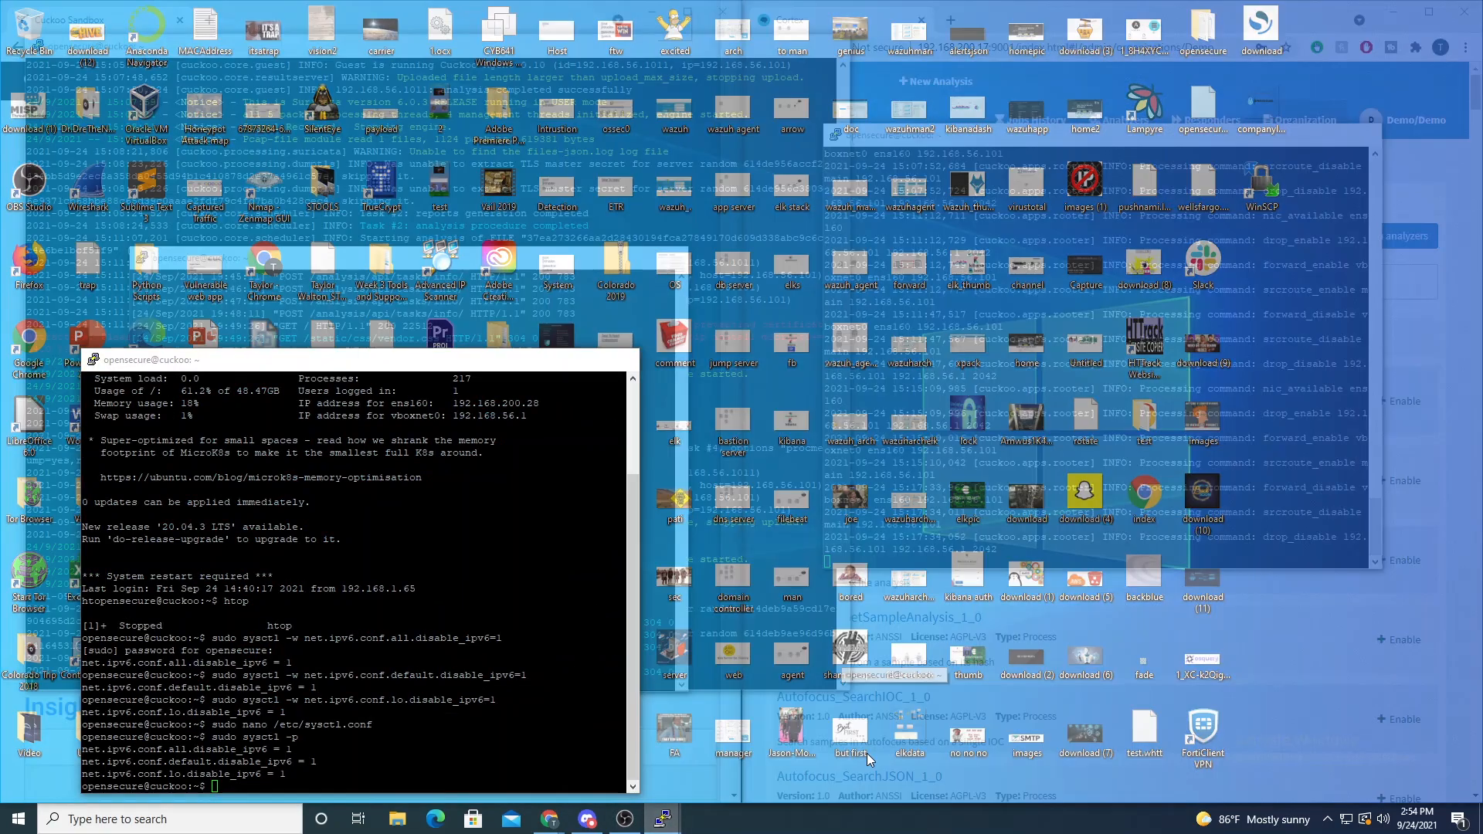
left_click(867, 753)
left_click_drag(302, 365, 950, 250)
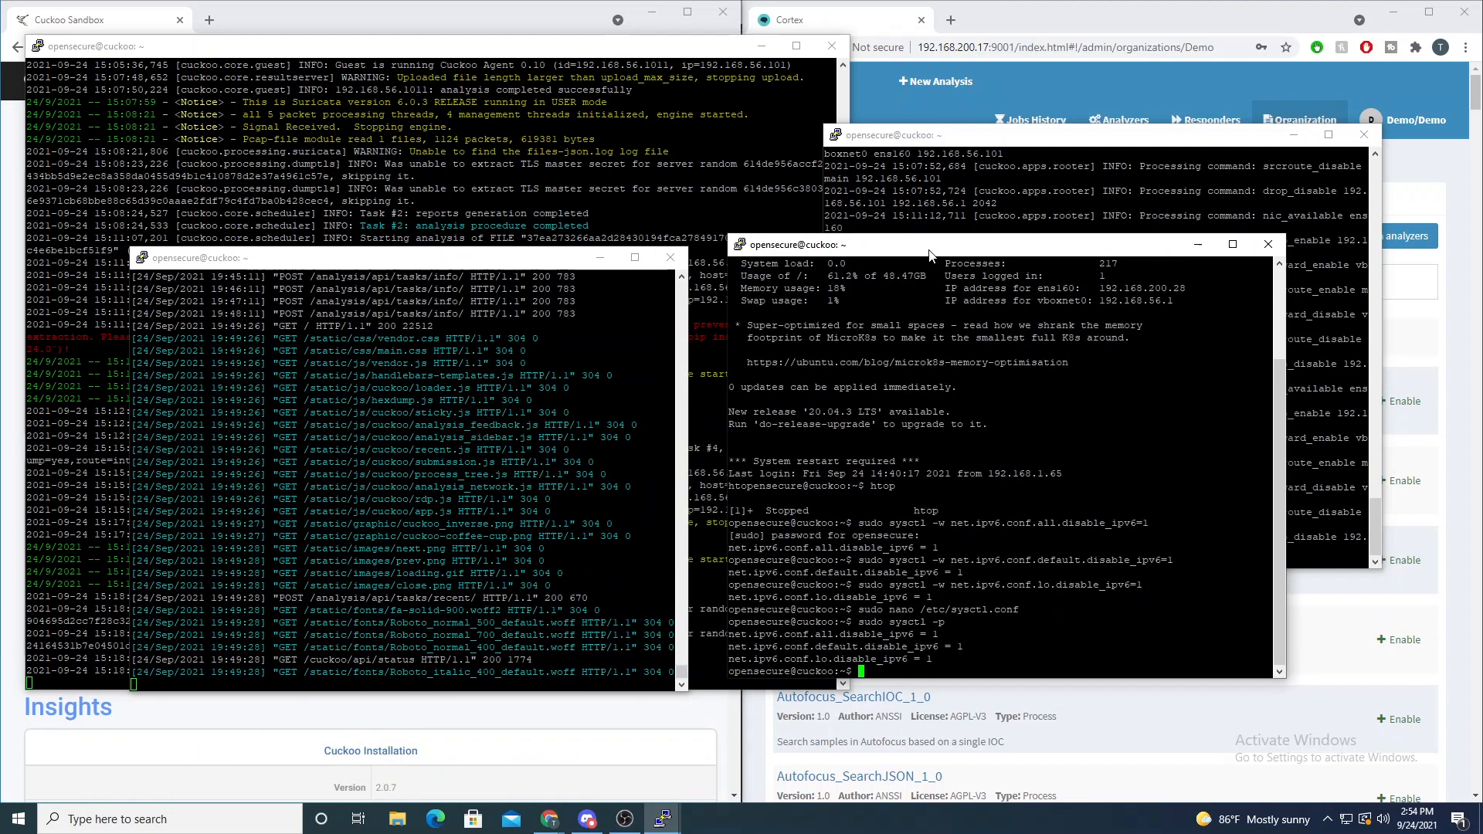
type("workon cuckoo-test")
key("Return")
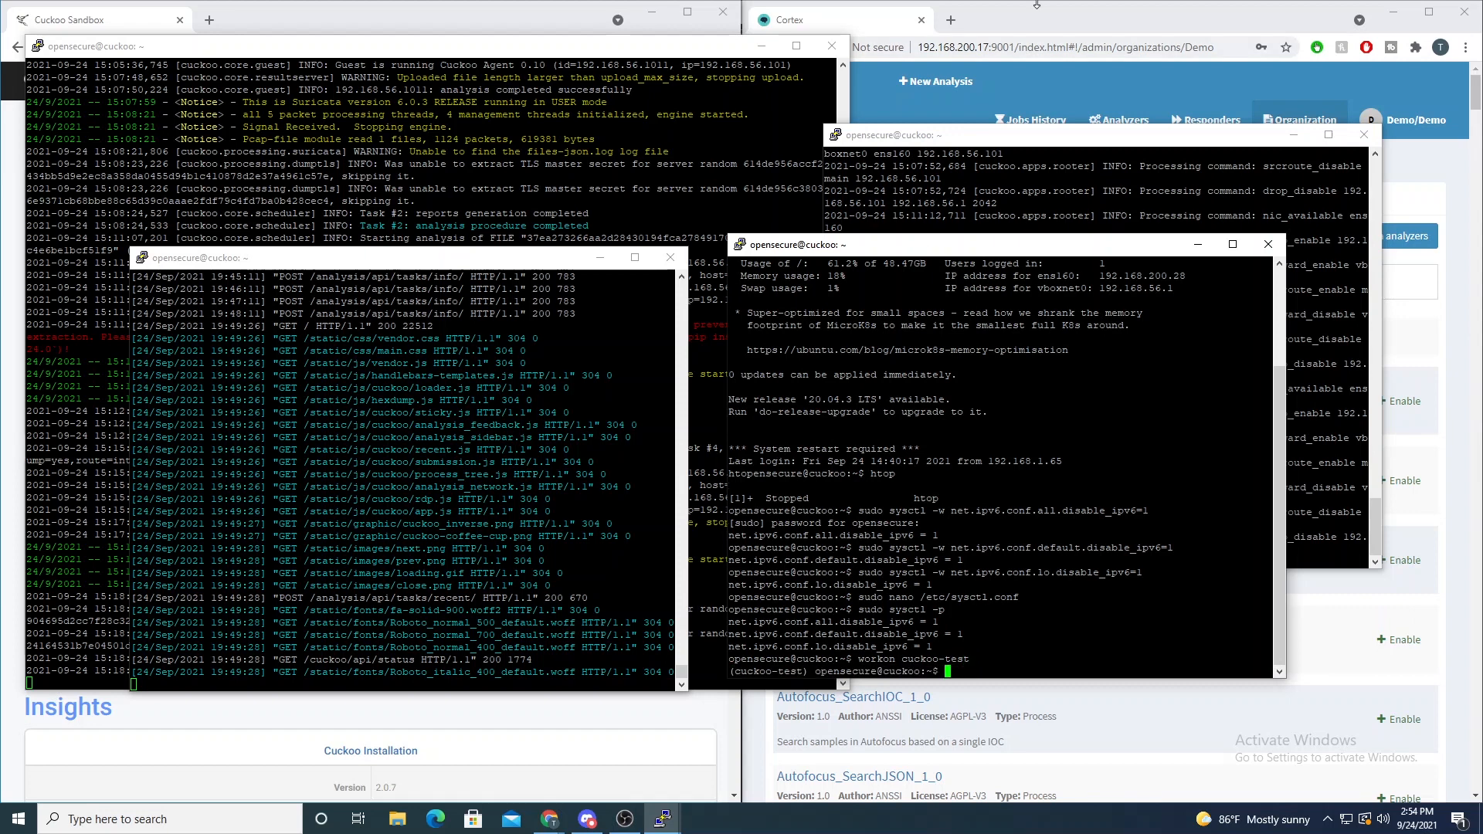
- Open the Cuckoo Sandbox documentation in a new browser tab
left_click(207, 21)
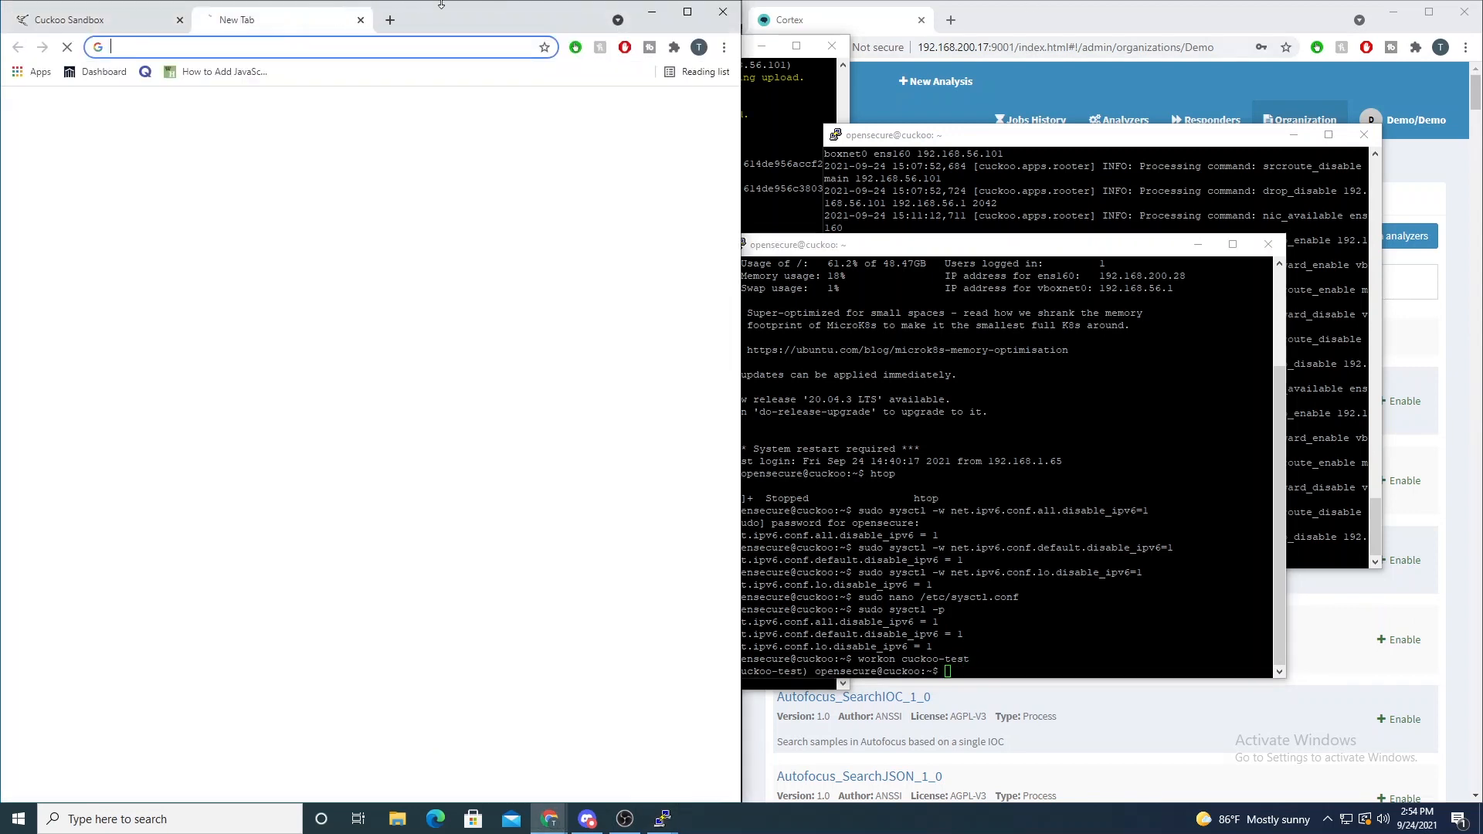
type("cuckoo")
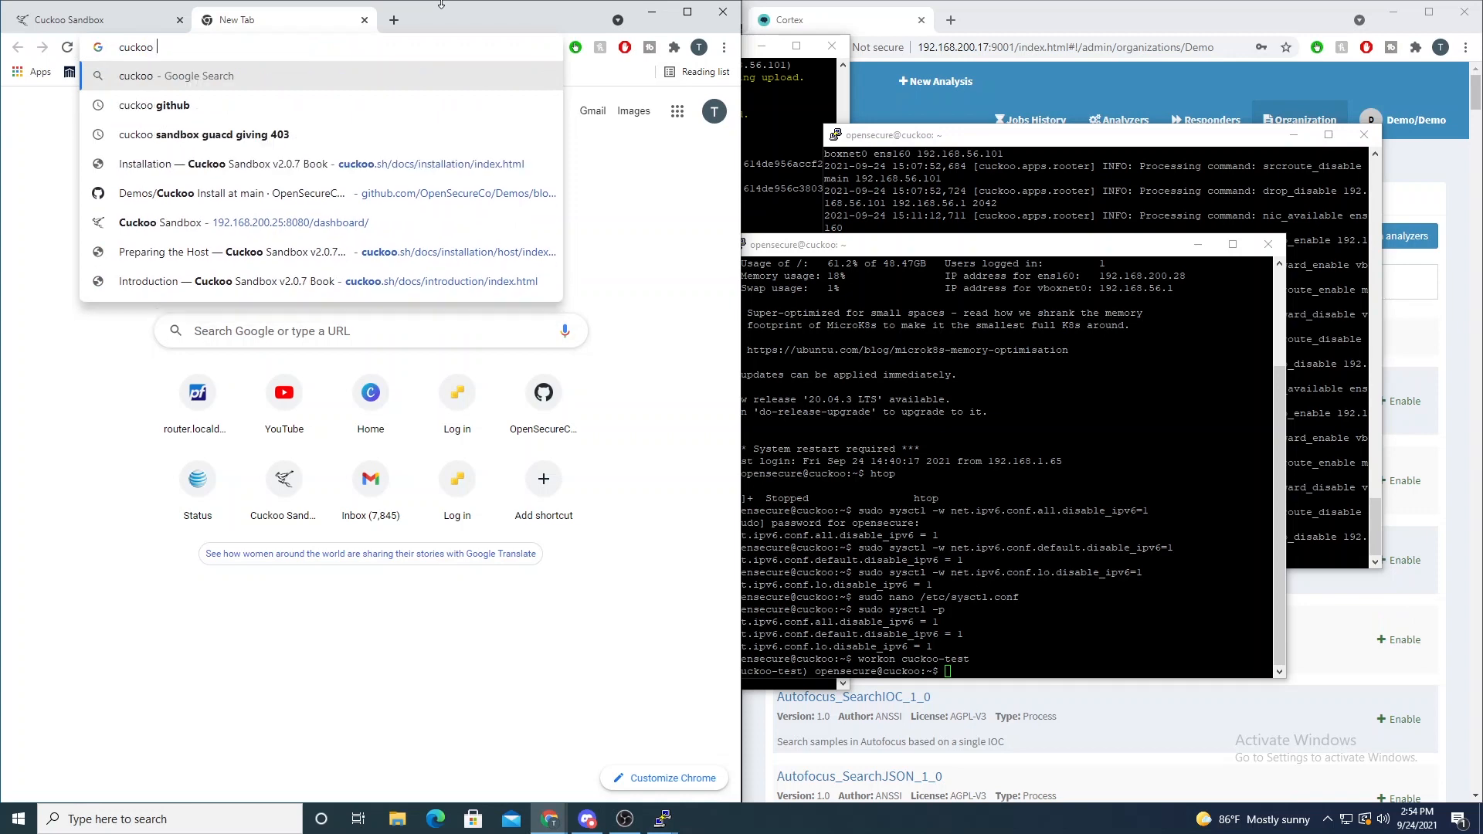
key("Return")
- Search the Cuckoo documentation for "api" and open the REST API page at the host and port syntax
left_click(122, 202)
type("api")
key("Return")
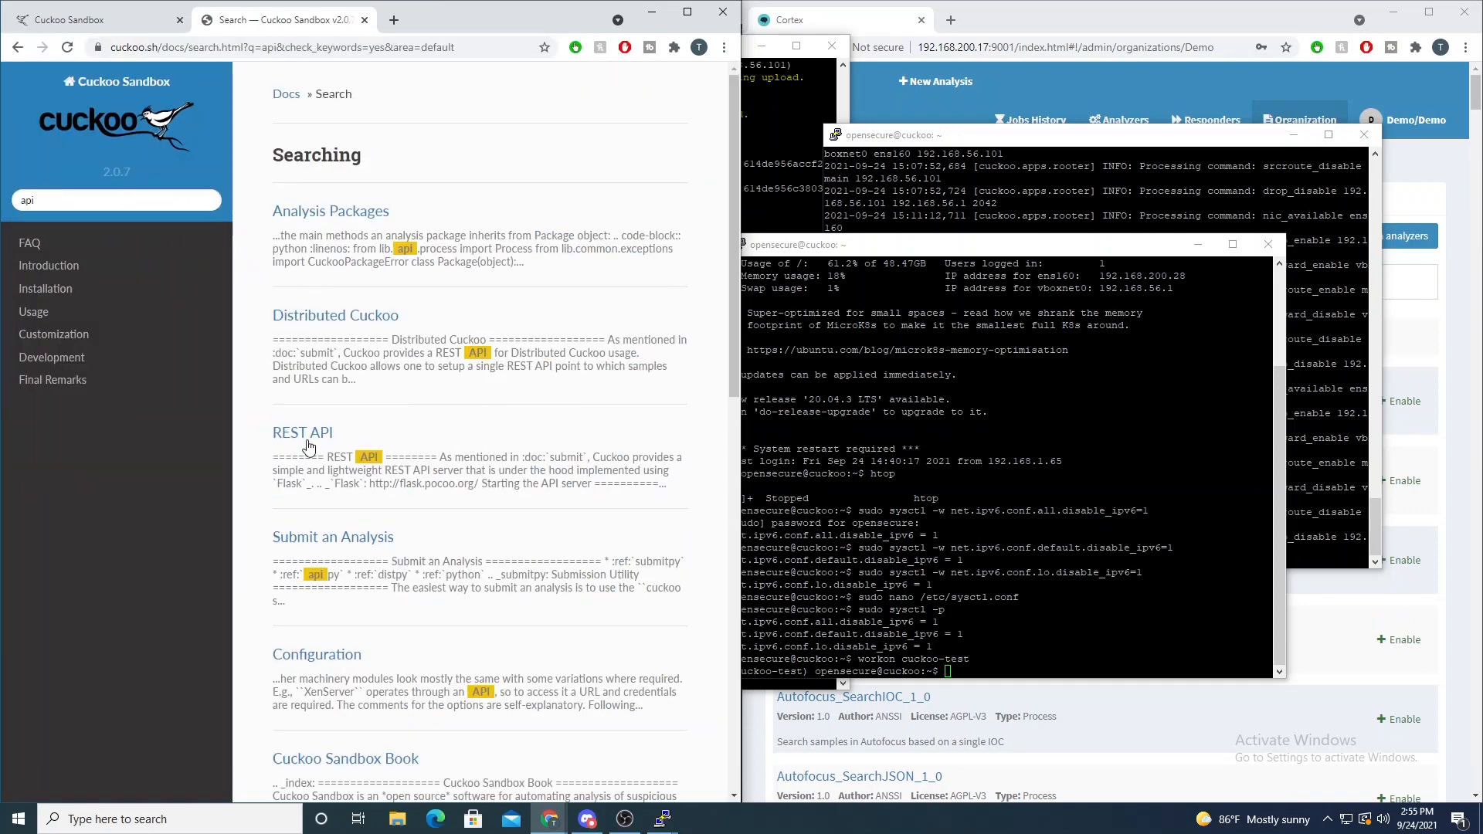
left_click(305, 468)
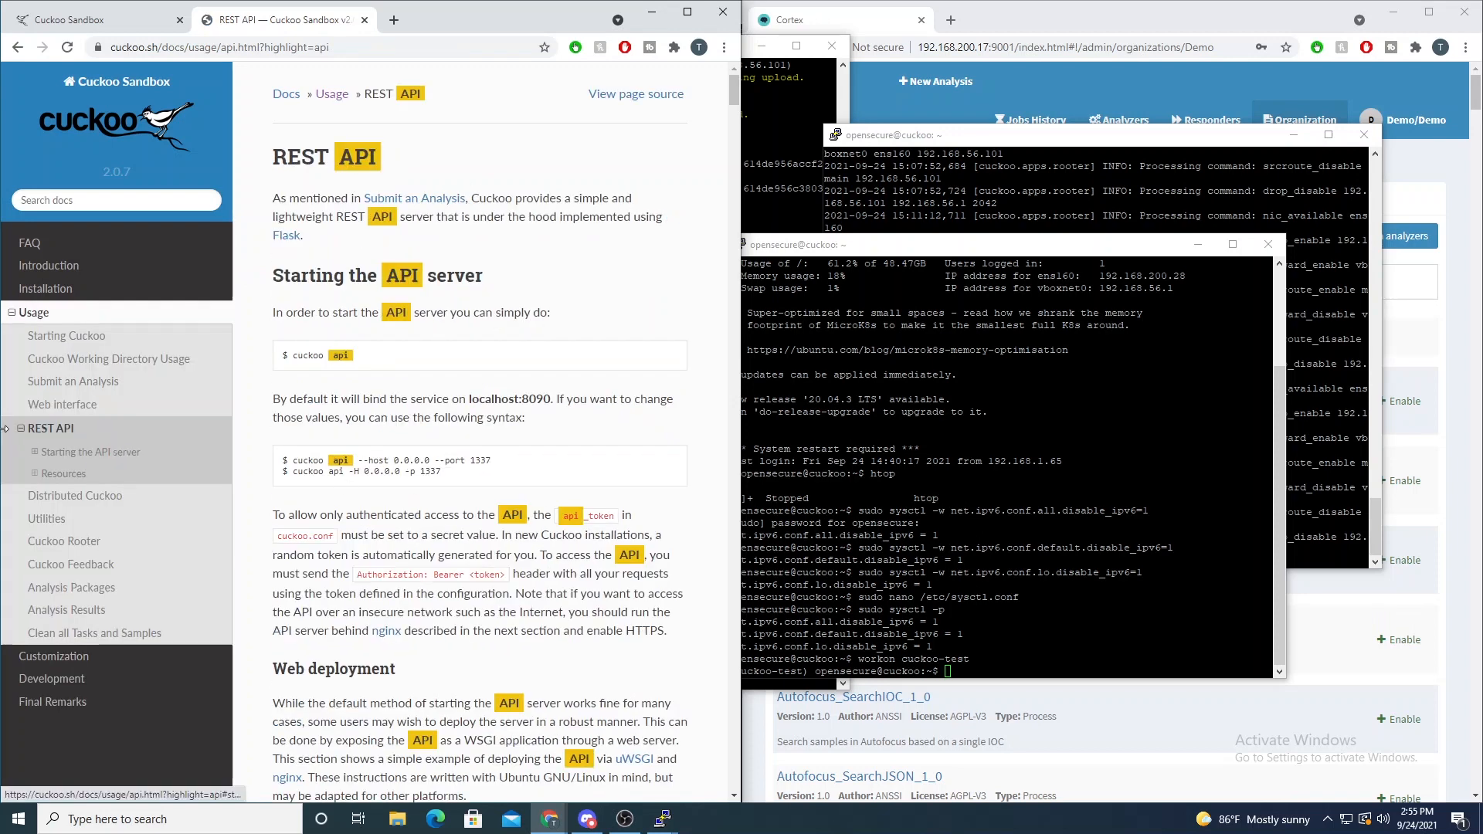
triple_click(307, 464)
left_click(431, 464)
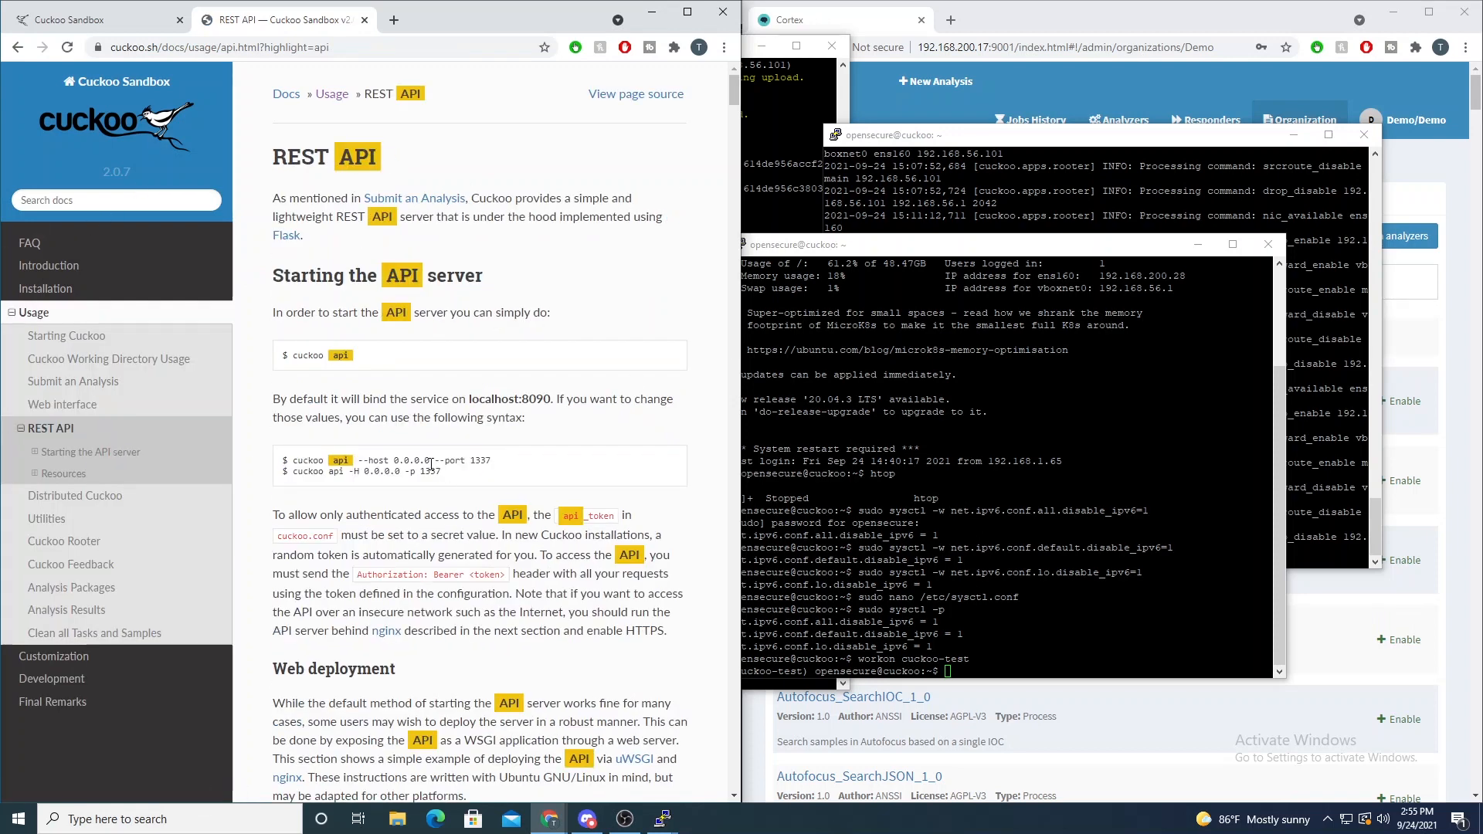
- Run ifconfig in the cuckoo-test terminal to list the host's network interfaces
left_click_drag(871, 412, 1271, 427)
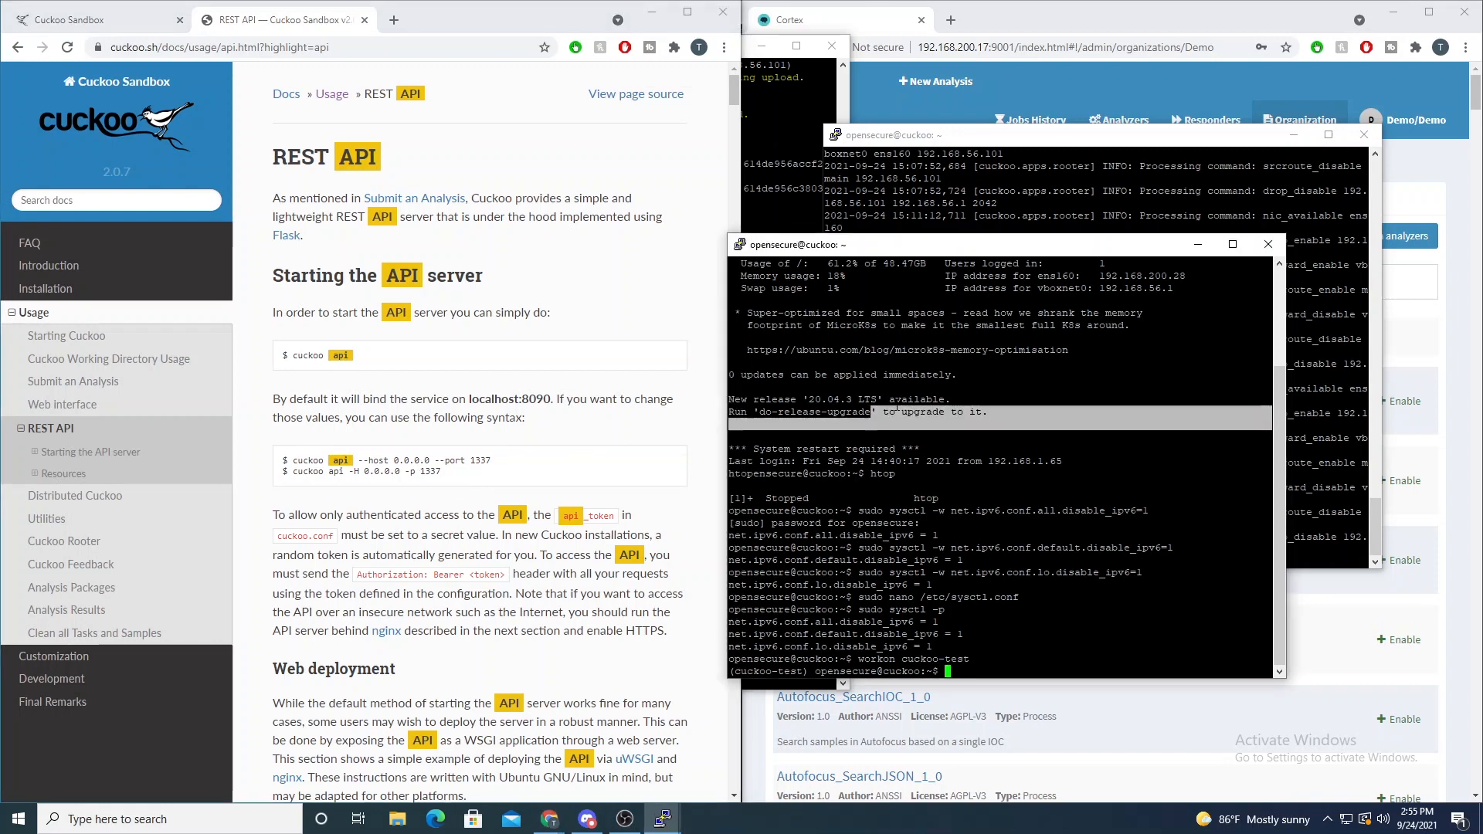
type("ifconfig")
key("Return")
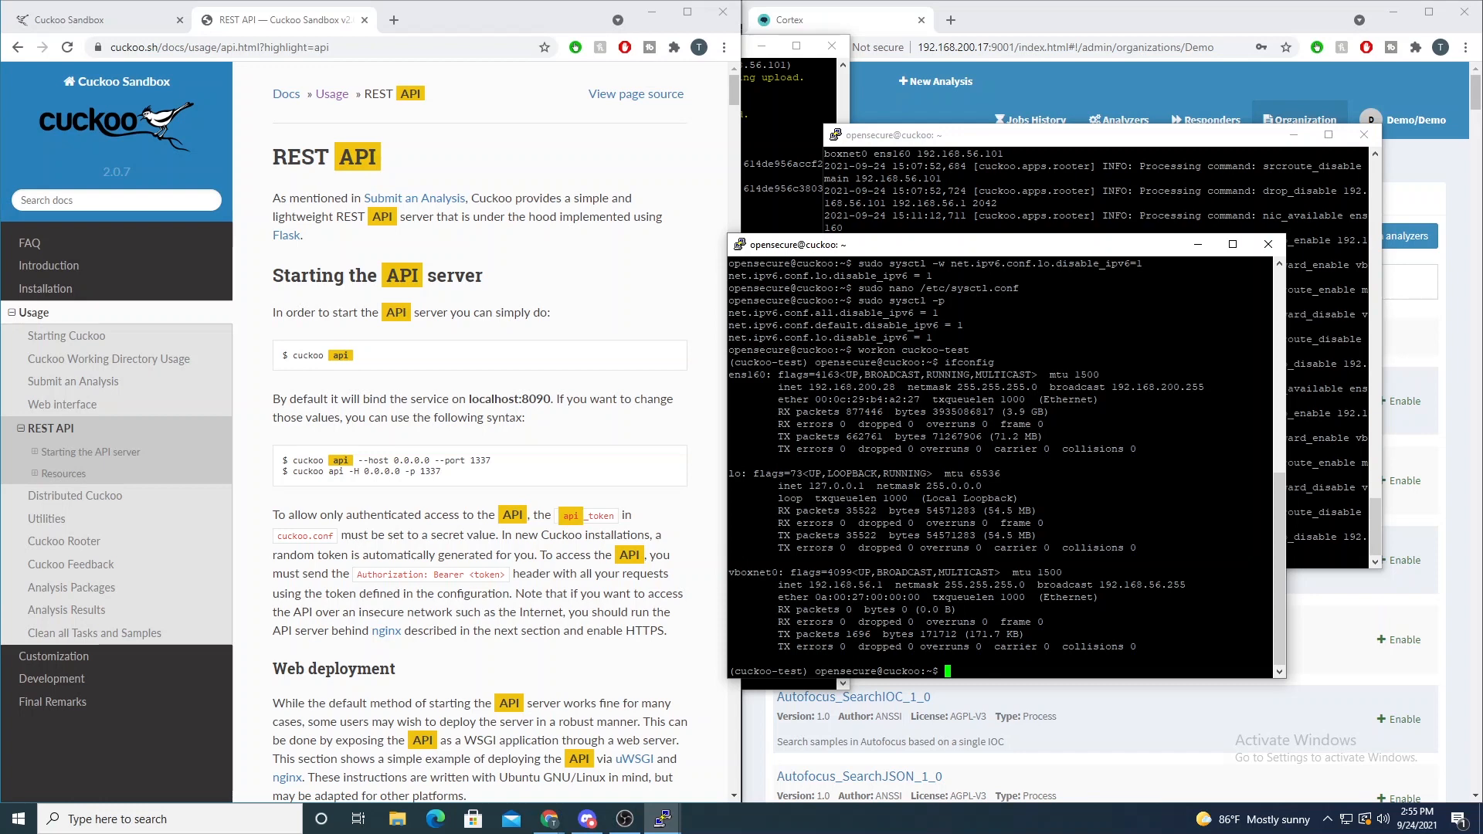
- Open .cuckoo/conf/cuckoo.conf in nano
type("nano .c")
type("uckoo/")
type("conf/")
type("c")
key("Tab")
key("Return")
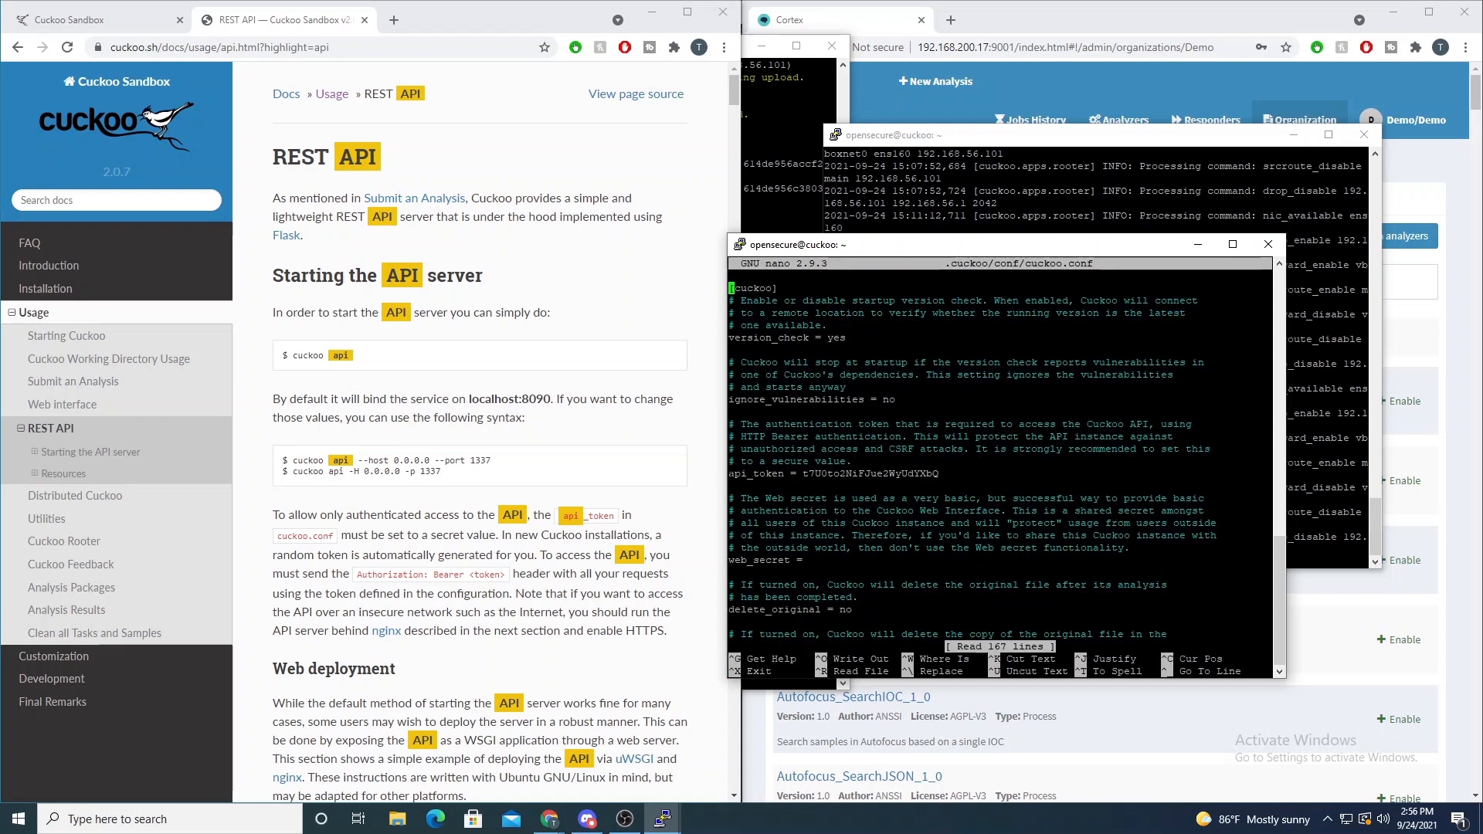
- Copy the complete api_token value from cuckoo.conf
left_click_drag(730, 473, 931, 473)
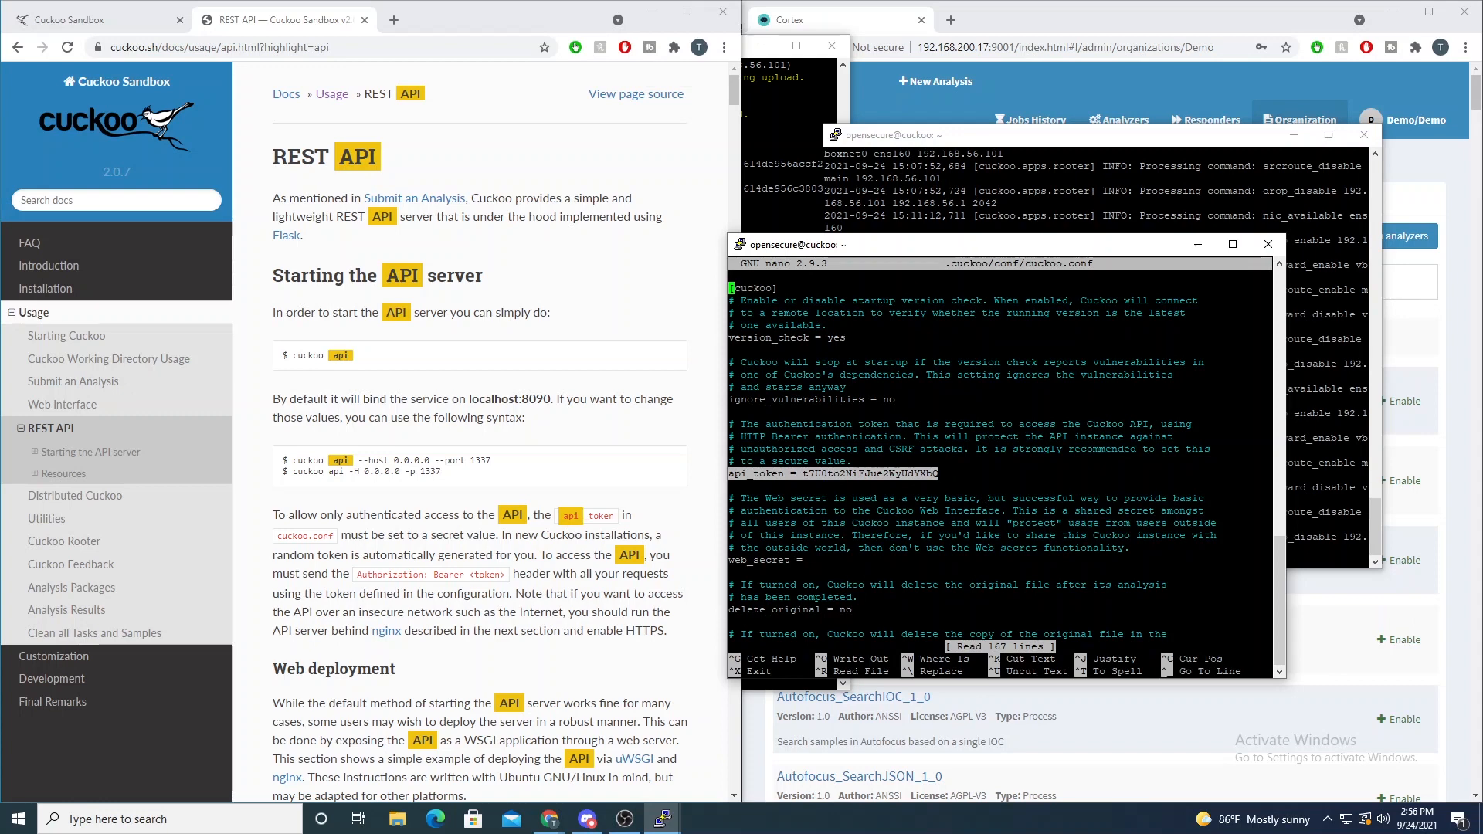
left_click(932, 474)
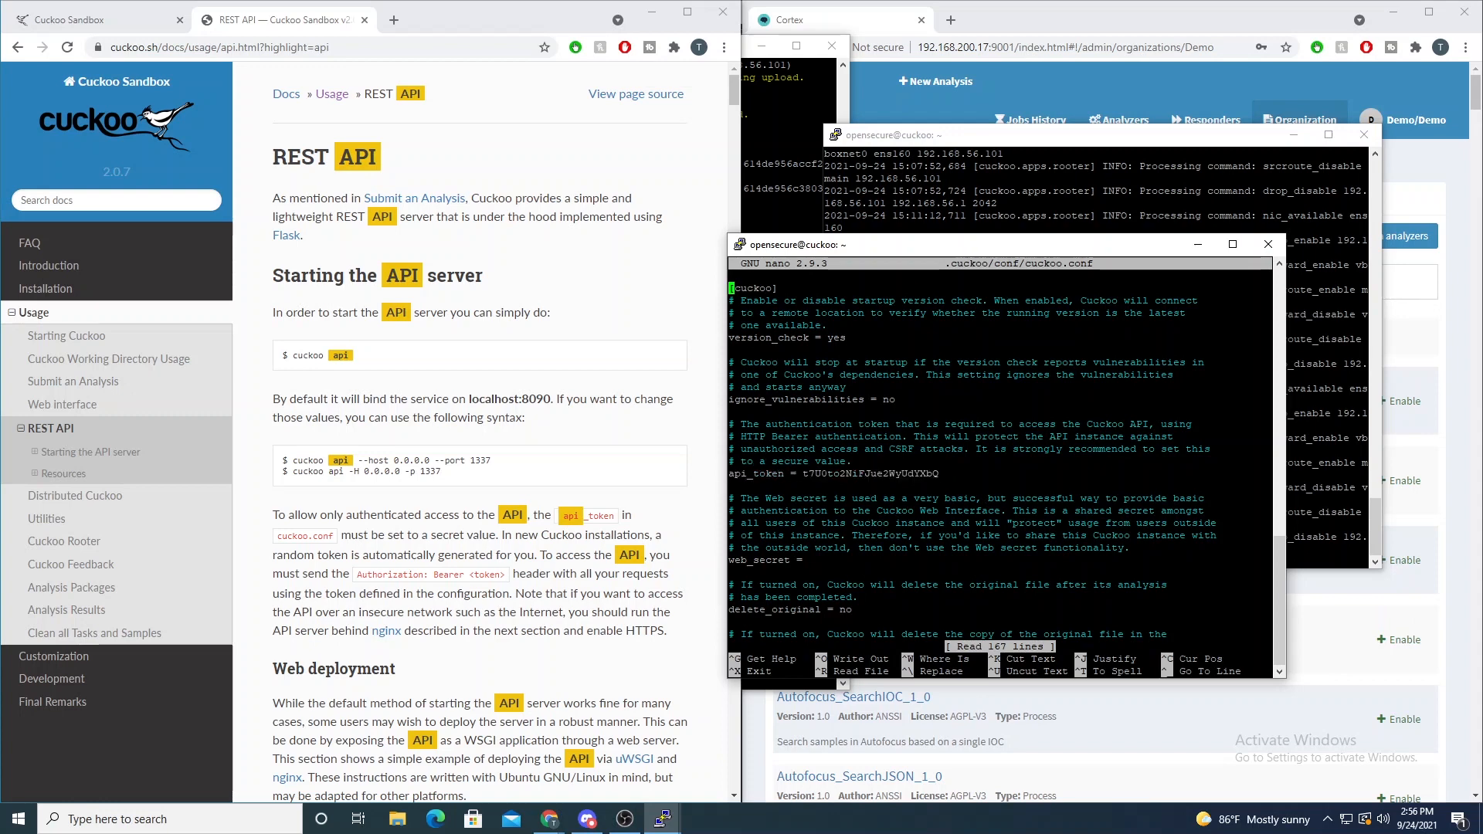
left_click_drag(804, 474, 932, 474)
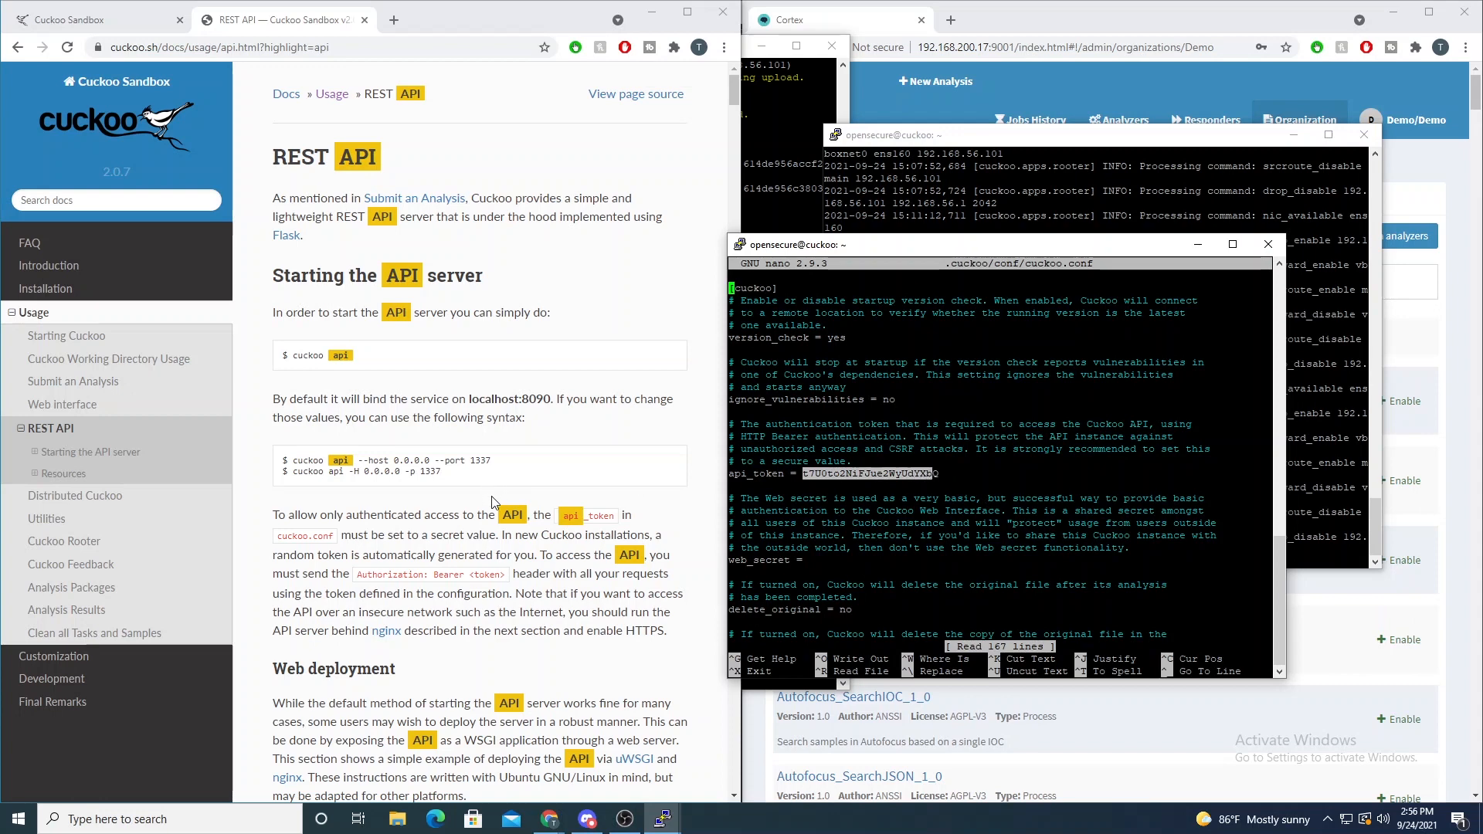
left_click(931, 474)
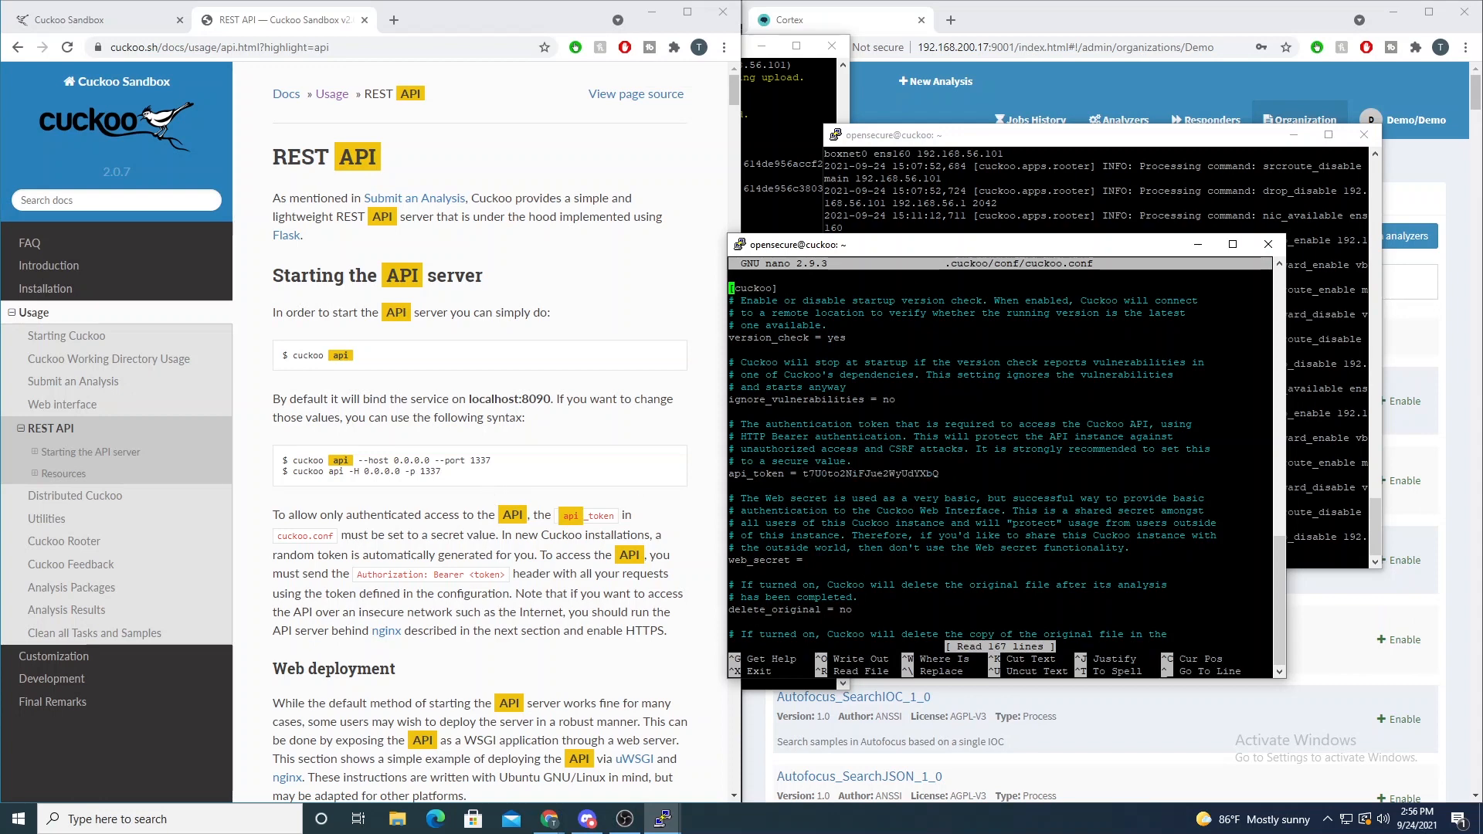
left_click_drag(803, 473, 939, 473)
key("ctrl+c")
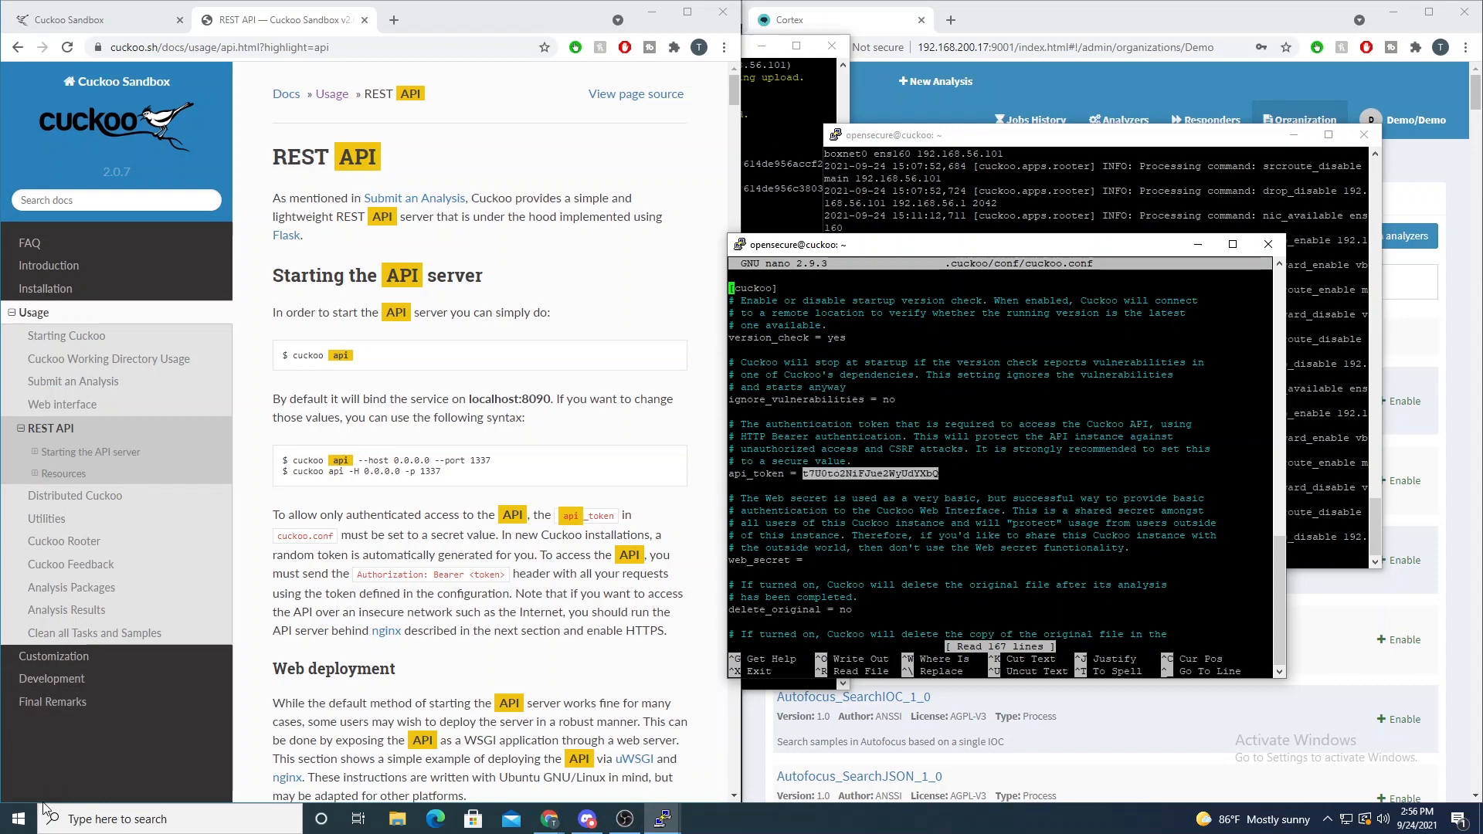
- Paste the API token into a new Notepad document, minimize it, and exit cuckoo.conf in nano
left_click(22, 820)
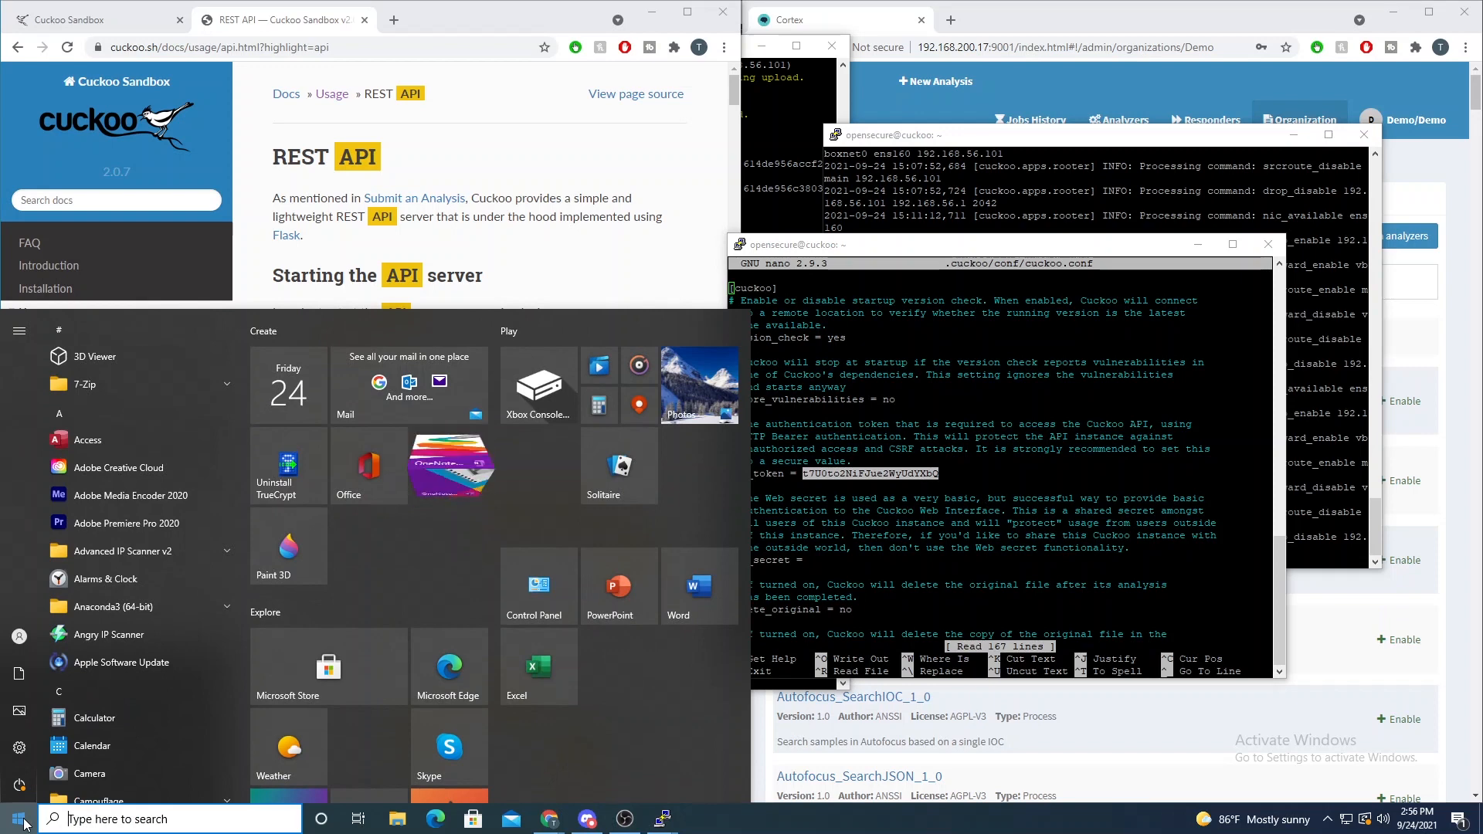
type("note")
key("Return")
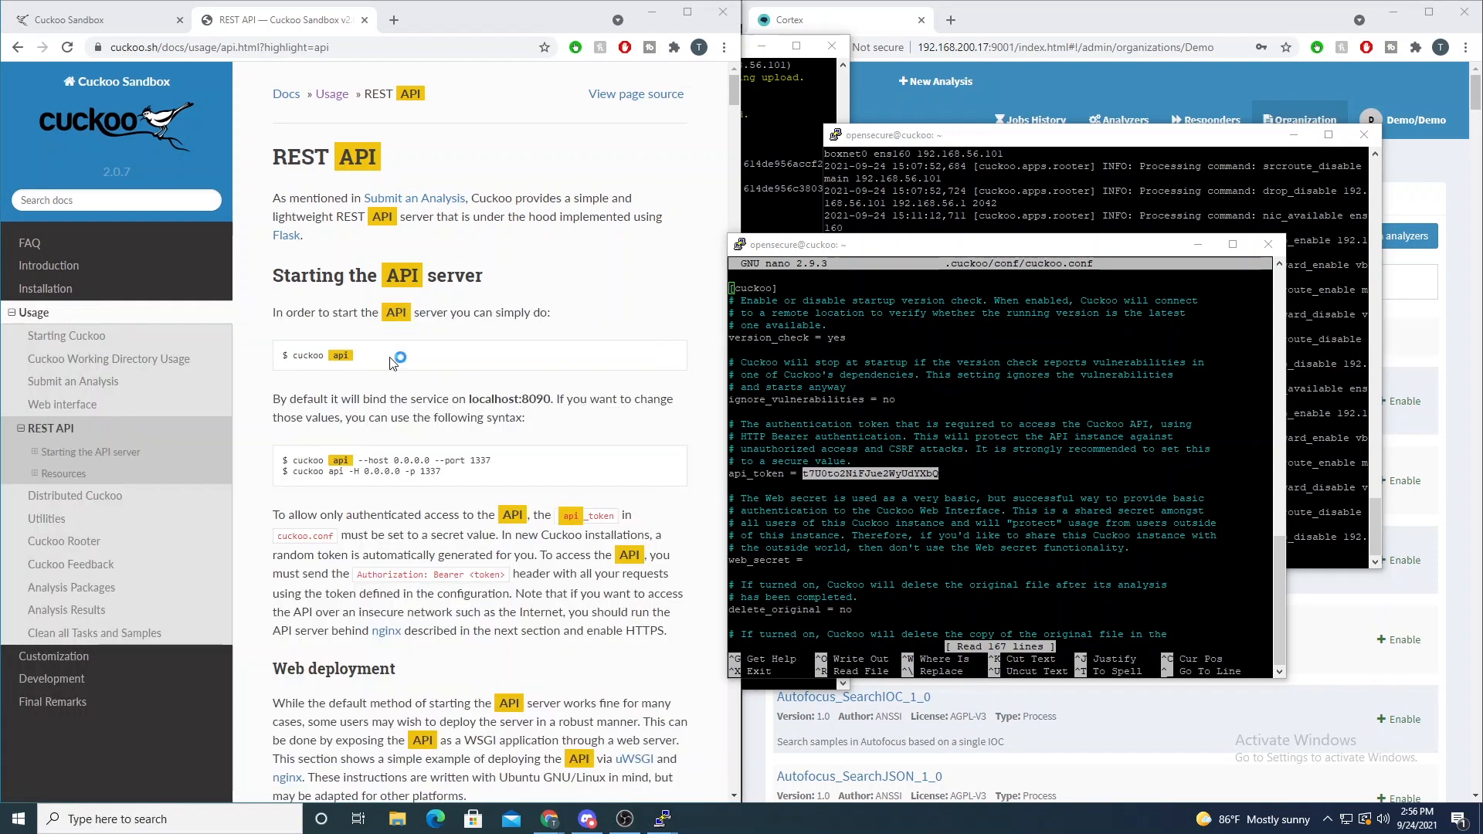
key("ctrl+v")
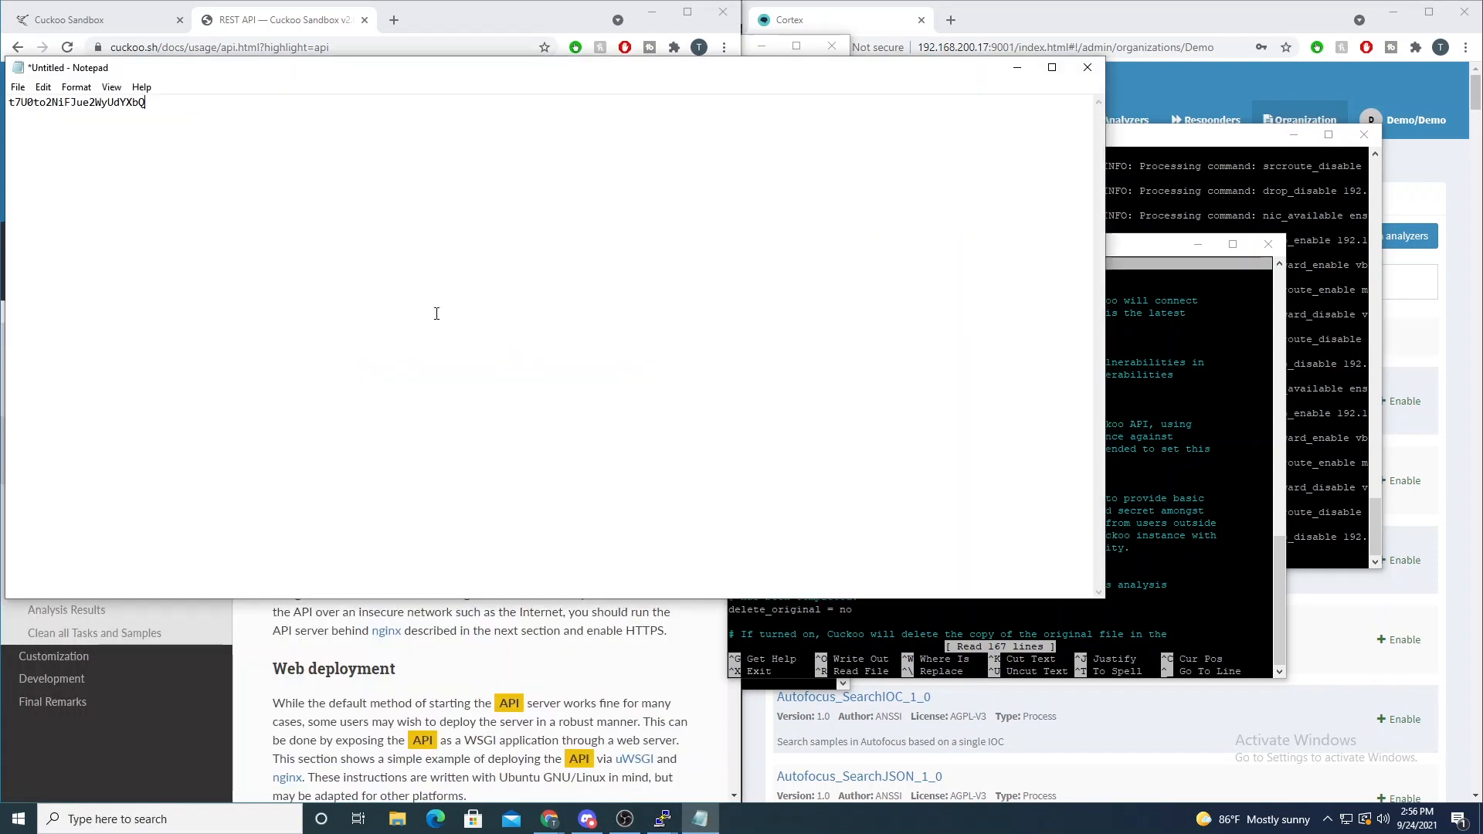
left_click(1008, 63)
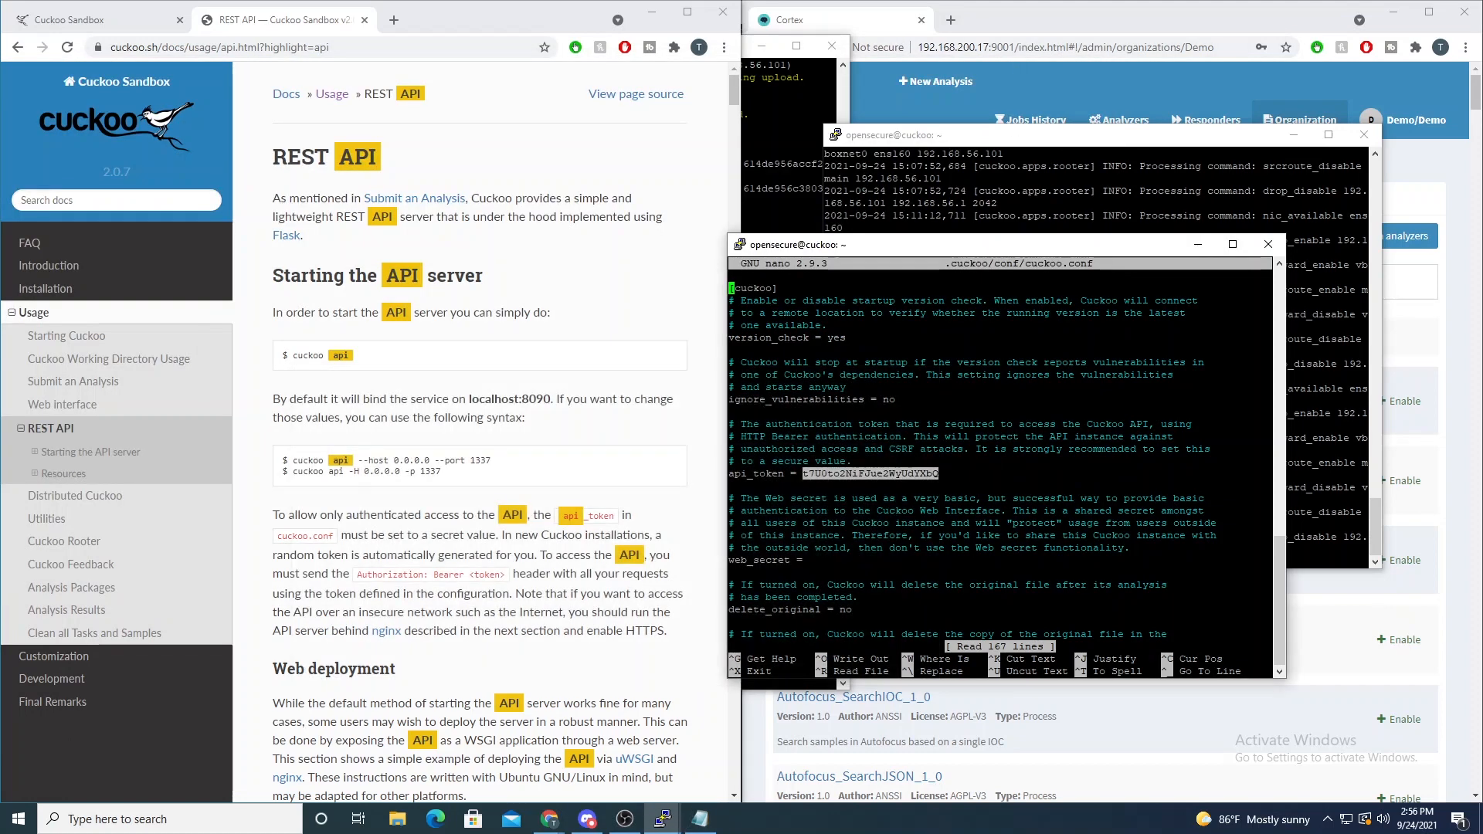
left_click(1004, 437)
key("ctrl+x")
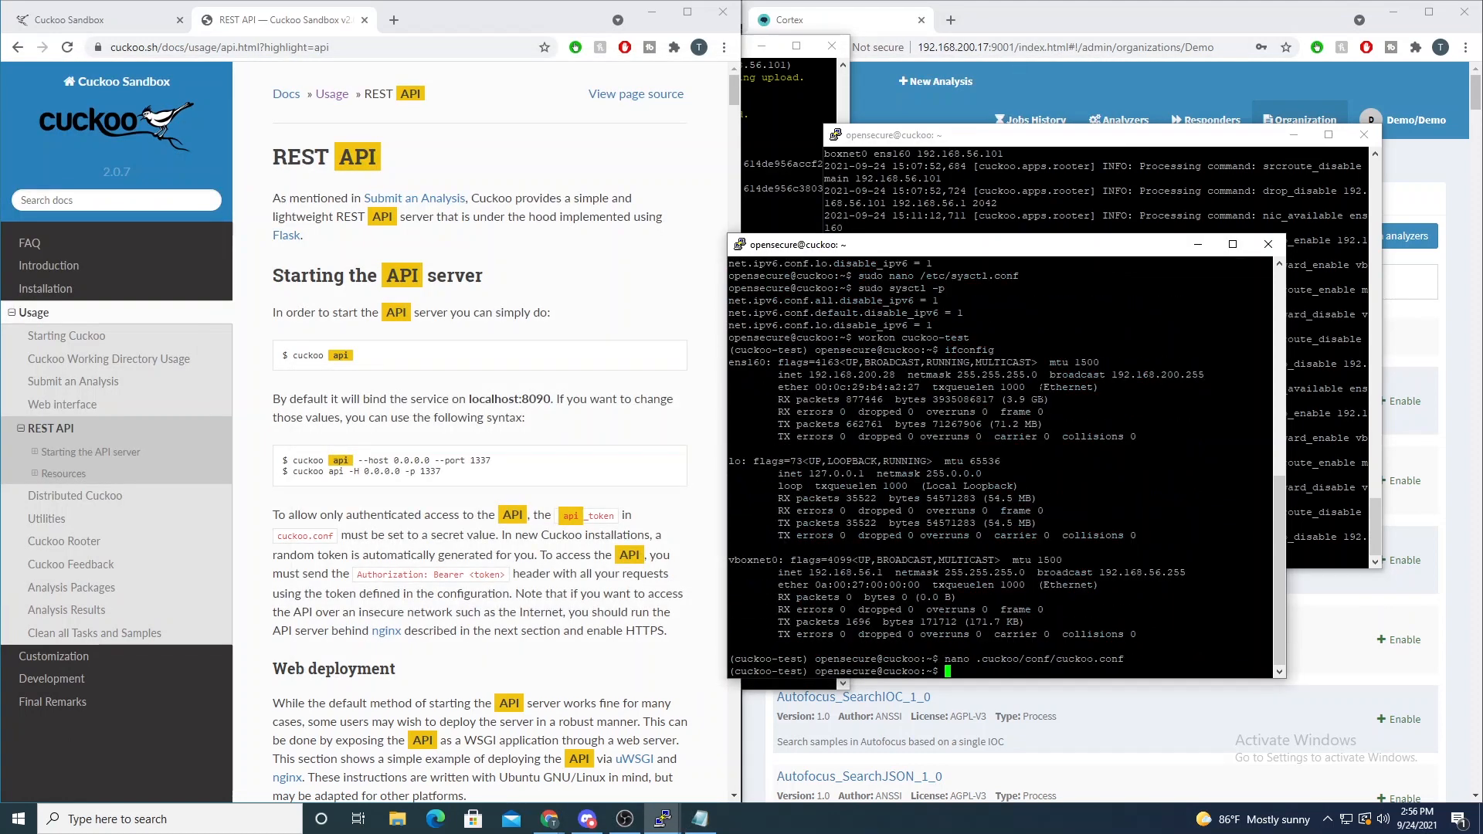
- Copy "cuckoo api --host 0.0.0.0 --port 1337" from the REST API page into the terminal prompt without running it
left_click_drag(493, 462, 293, 463)
right_click(294, 462)
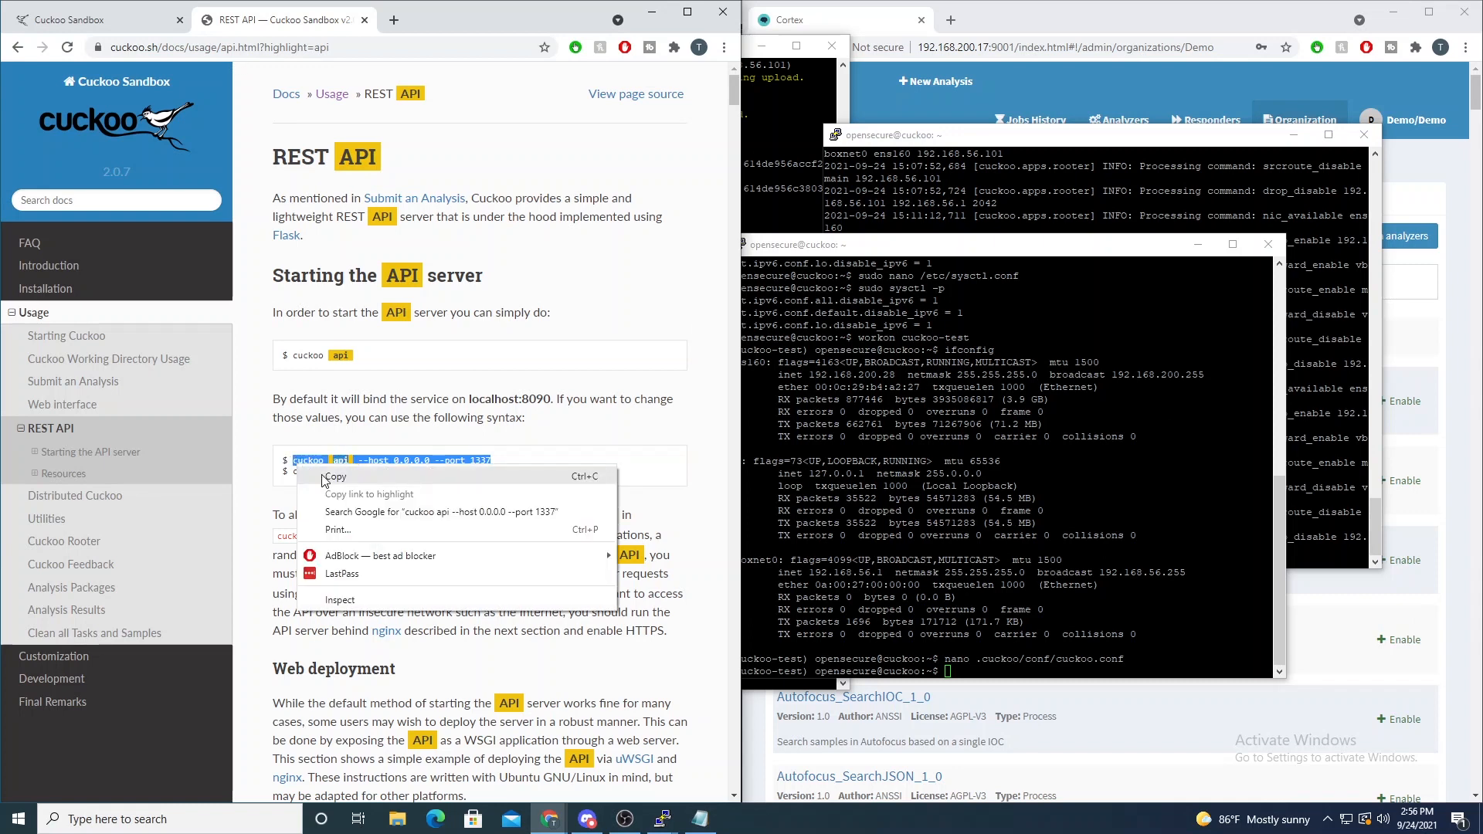
left_click(325, 467)
left_click(1034, 424)
right_click(1034, 424)
- Replace the host address in the cuckoo api command with the ens160 address 192.168.200.28
key("Left")
key("Left")
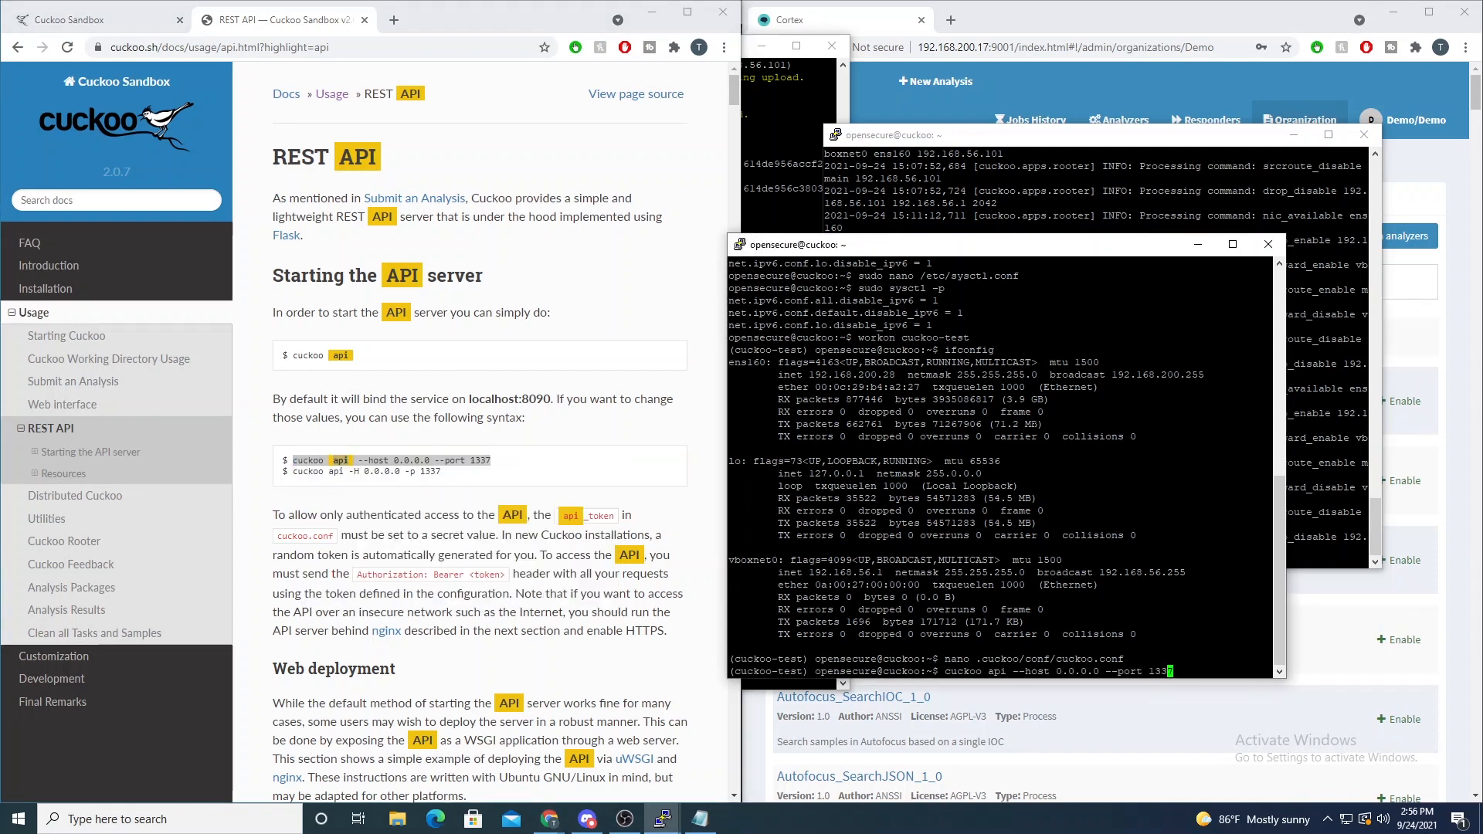
key("Left")
key("Left")
key("Left")
key("Left")
key("Left")
key("Left")
key("Left")
key("Left")
key("Left")
key("Left")
key("BackSpace")
key("BackSpace")
key("BackSpace")
key("BackSpace")
key("BackSpace")
key("BackSpace")
key("BackSpace")
double_click(852, 374)
right_click(852, 374)
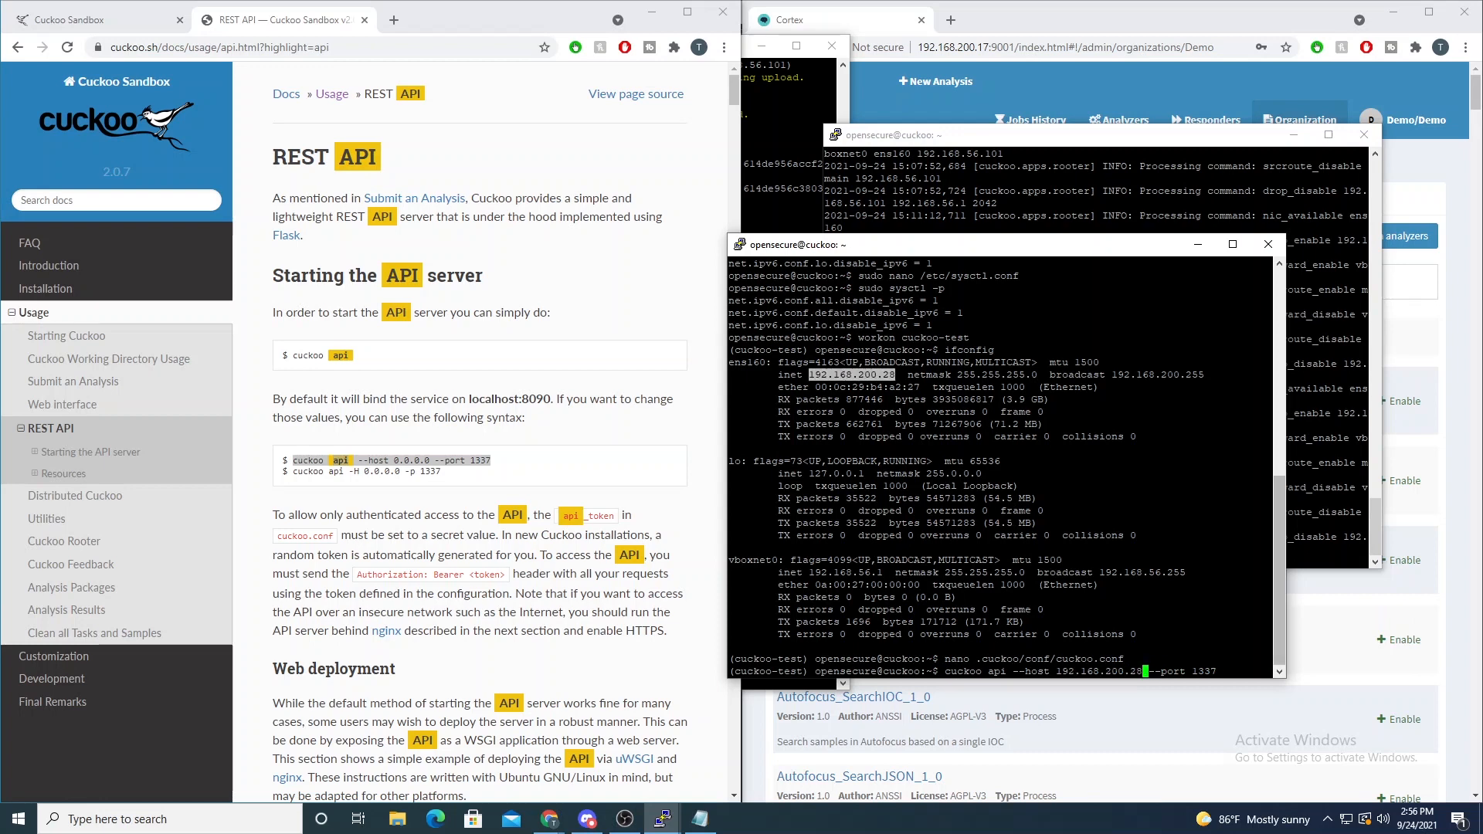
key("Right")
key("Right")
key("Right")
key("Right")
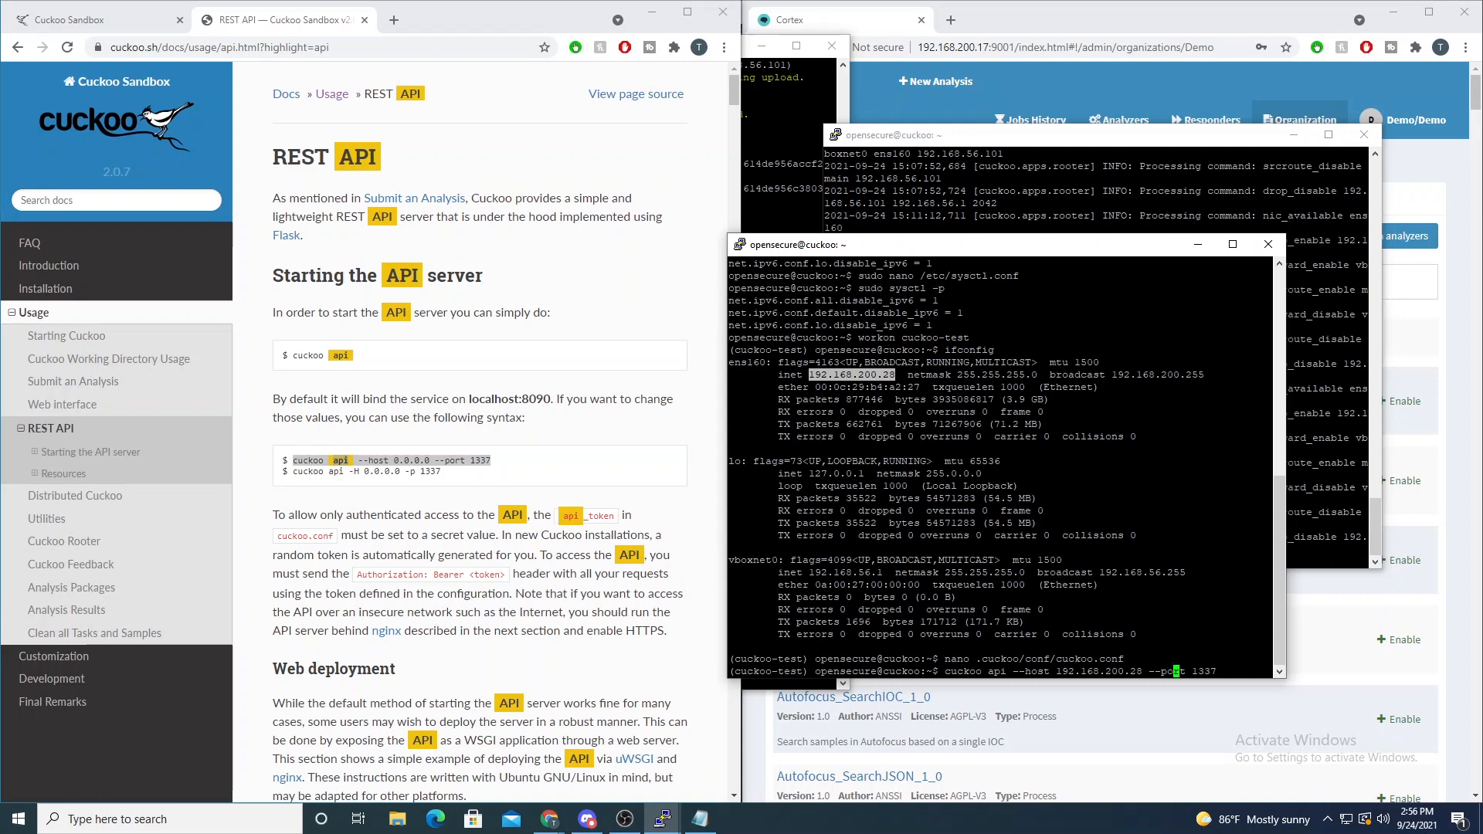
left_click_drag(1057, 672, 1138, 682)
key("Right")
key("Right")
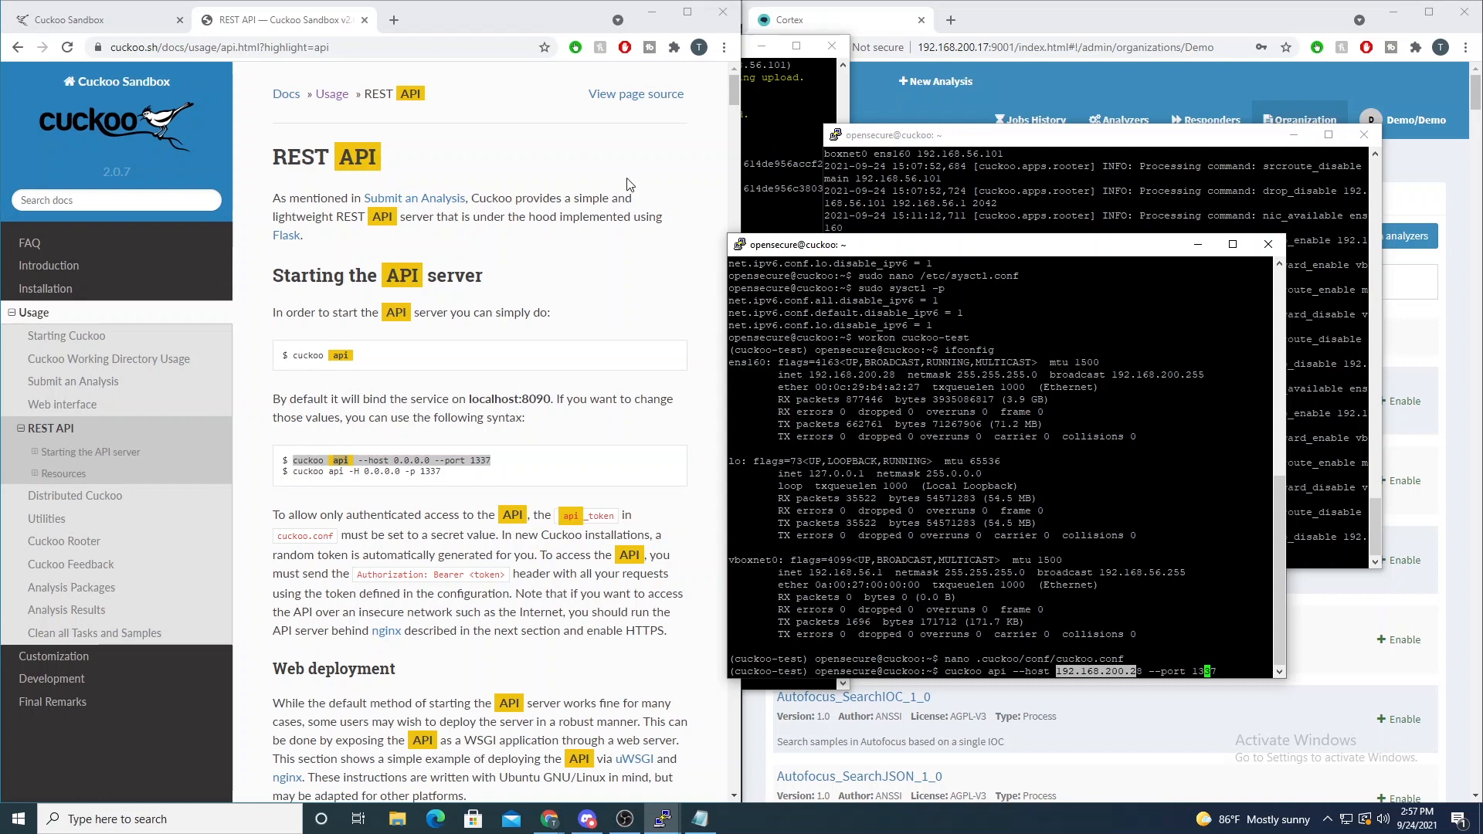
key("Return")
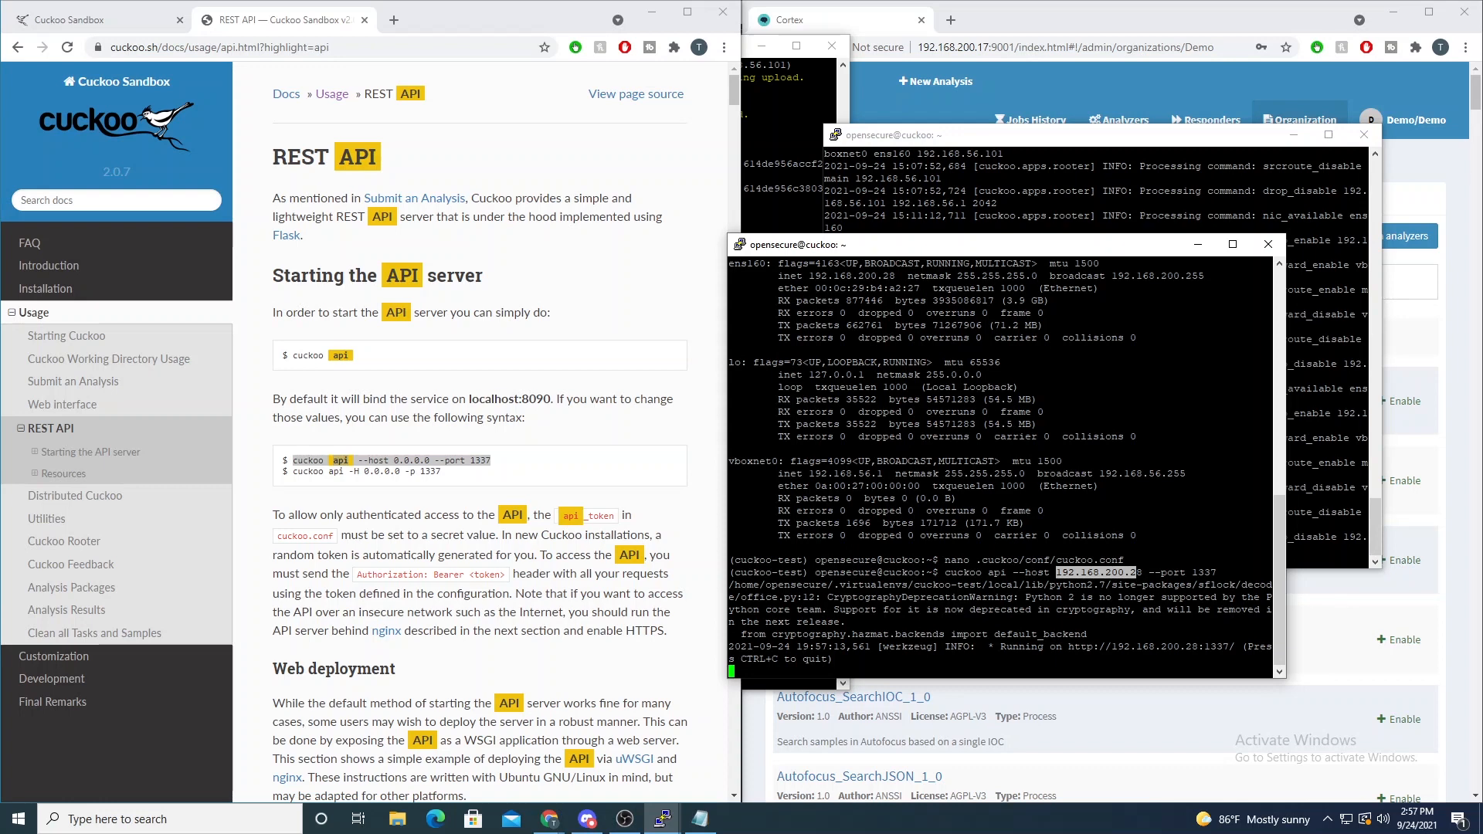
left_click_drag(1069, 647, 1235, 647)
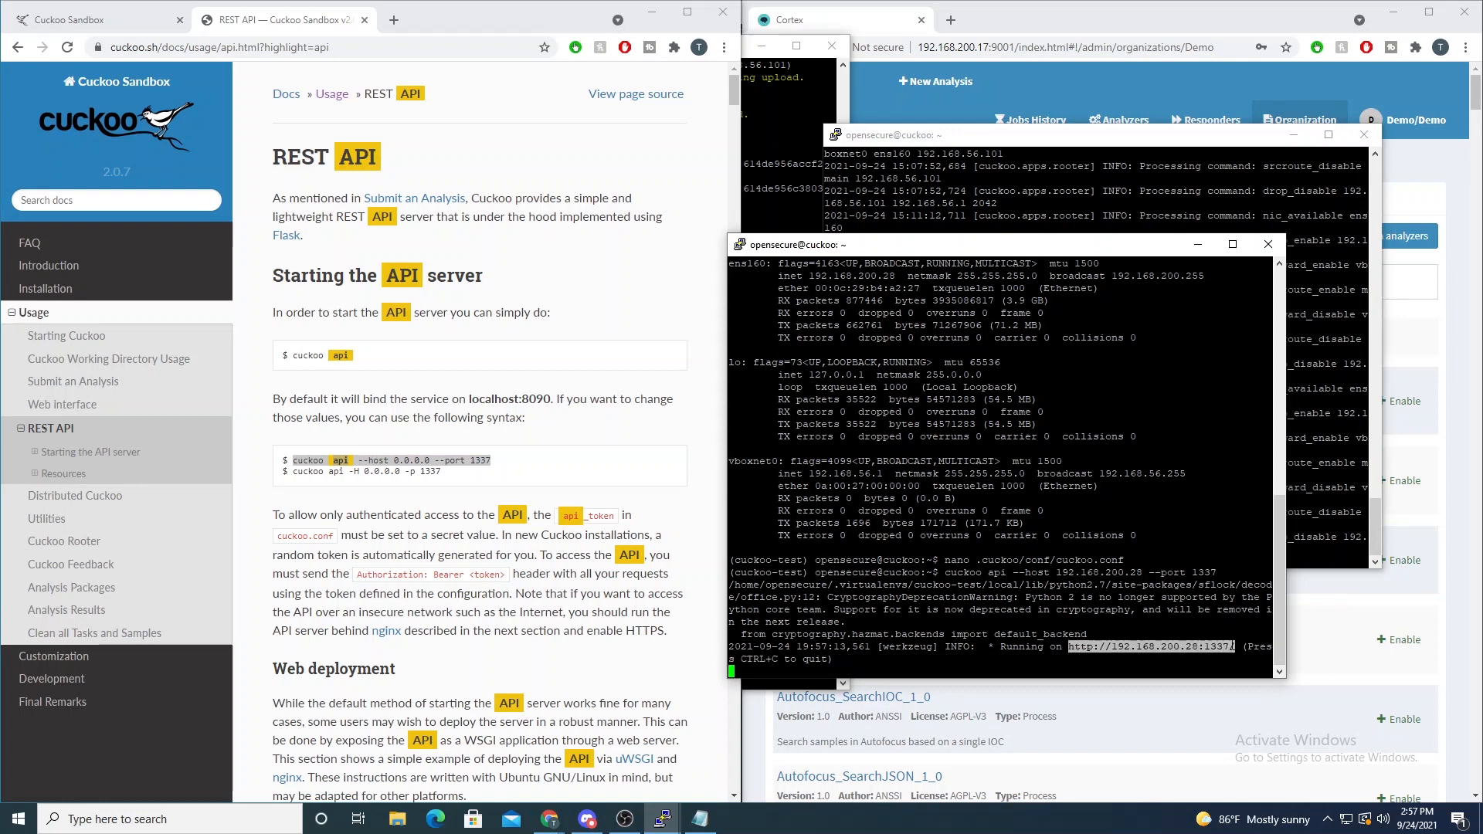
- Filter the available Cortex analyzers by "cuck" and open the enable form for CuckooSandbox_File_Analysis_Inet_1_2
left_click(989, 17)
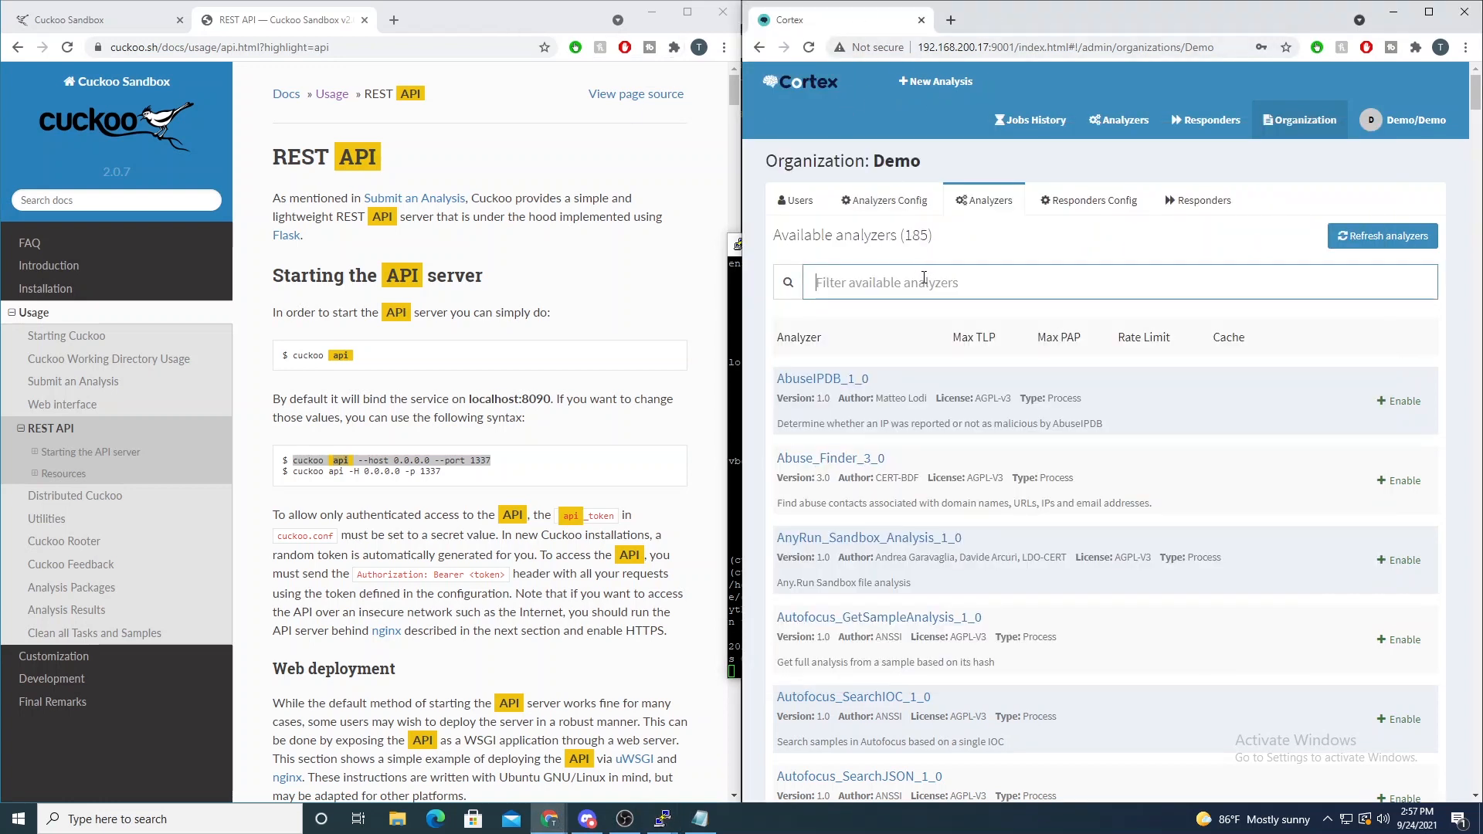
type("cuck")
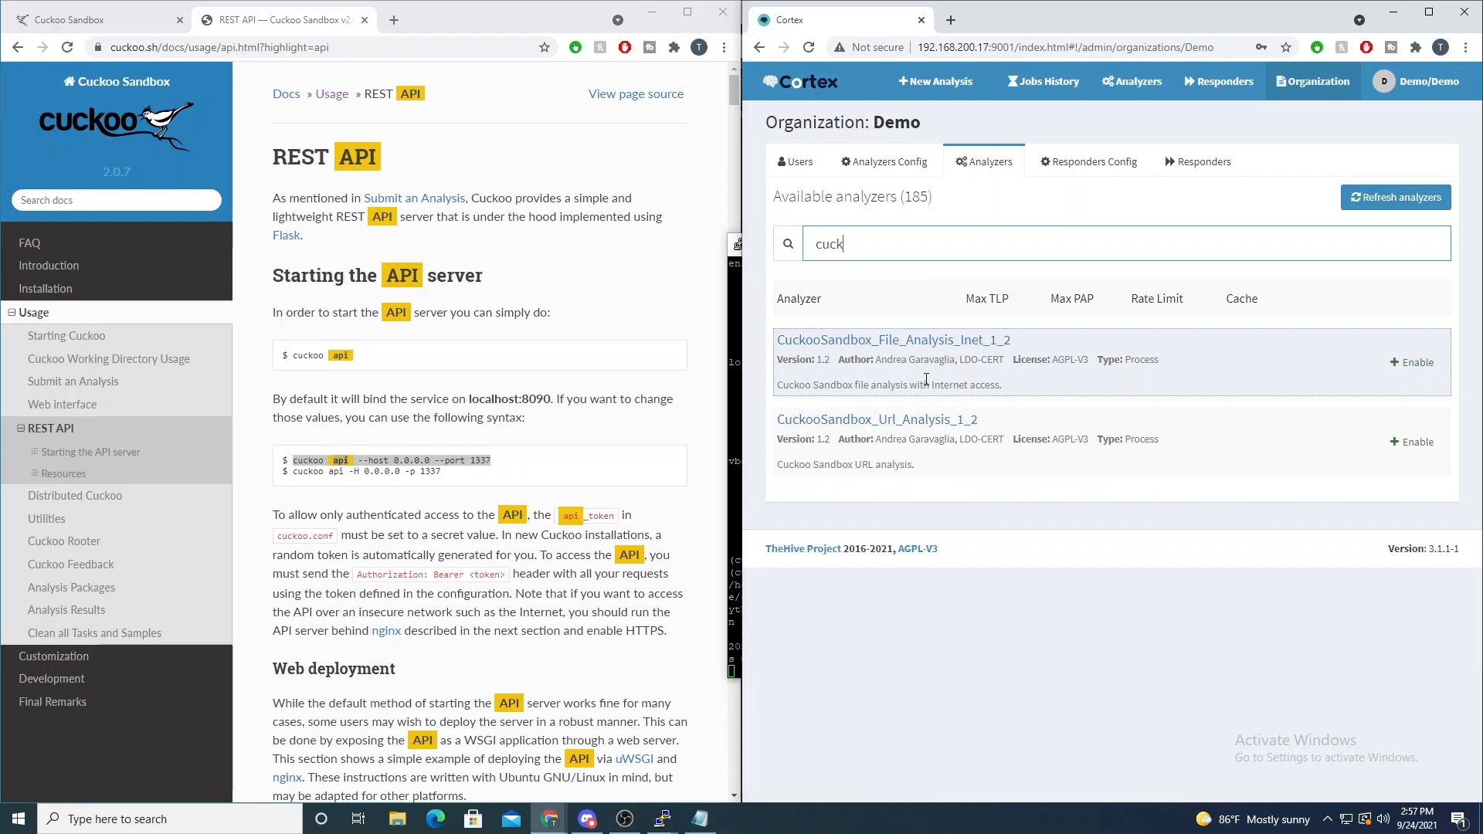
left_click(1412, 362)
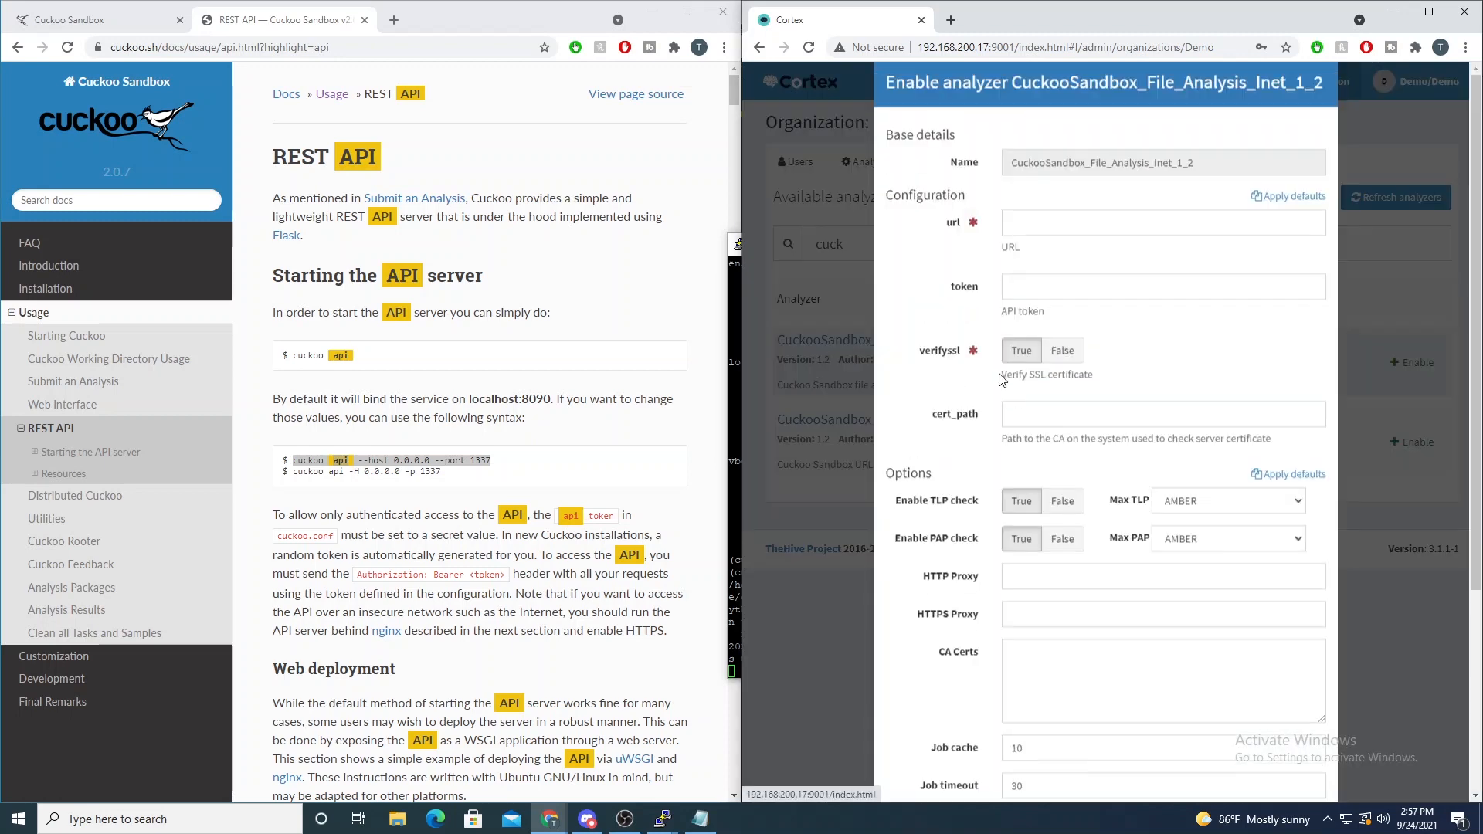
left_click(1076, 249)
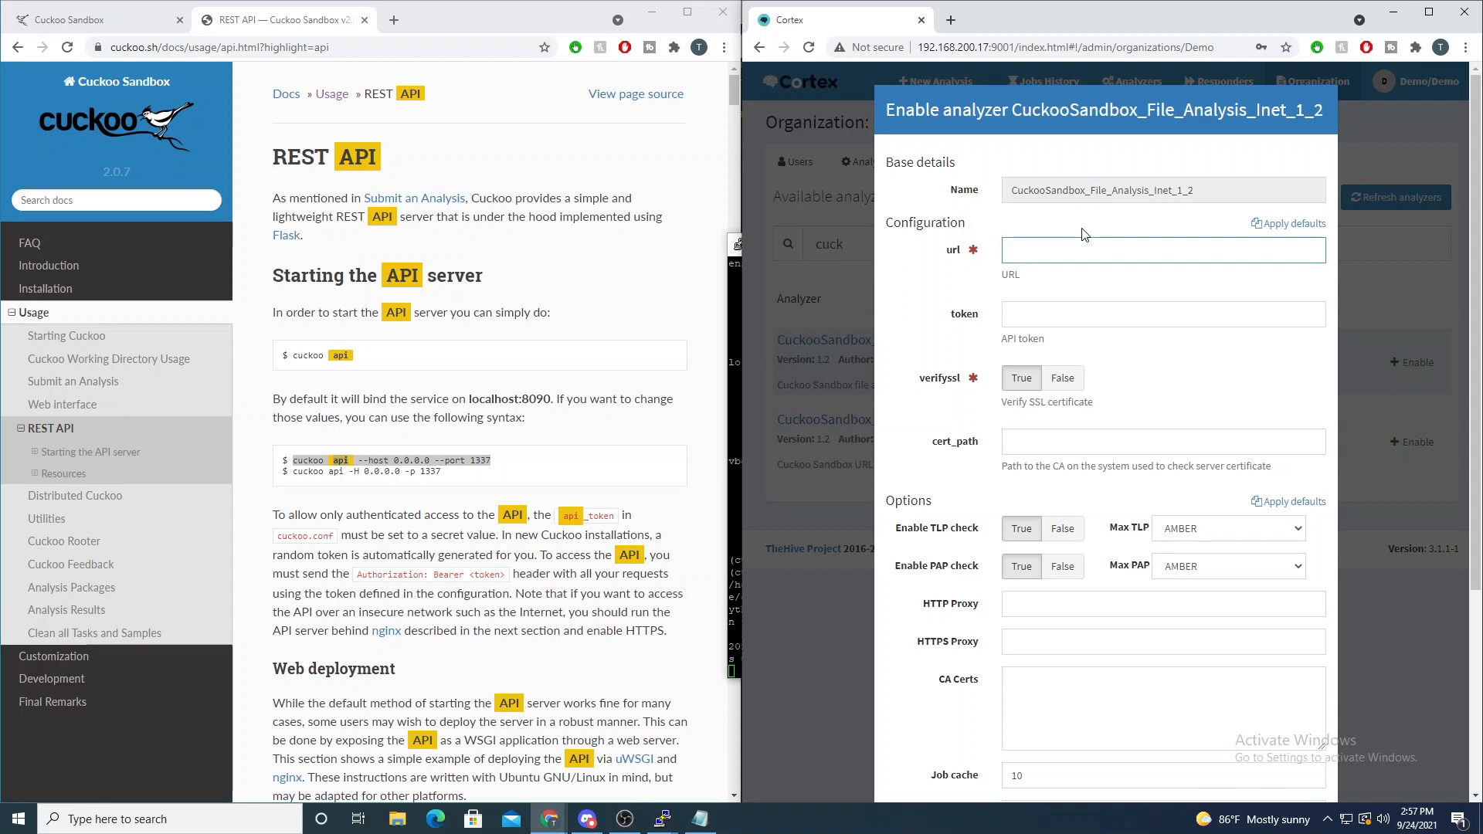
key("ctrl+v")
left_click_drag(1017, 250, 1136, 253)
left_click_drag(1025, 250, 1133, 252)
left_click(1149, 250)
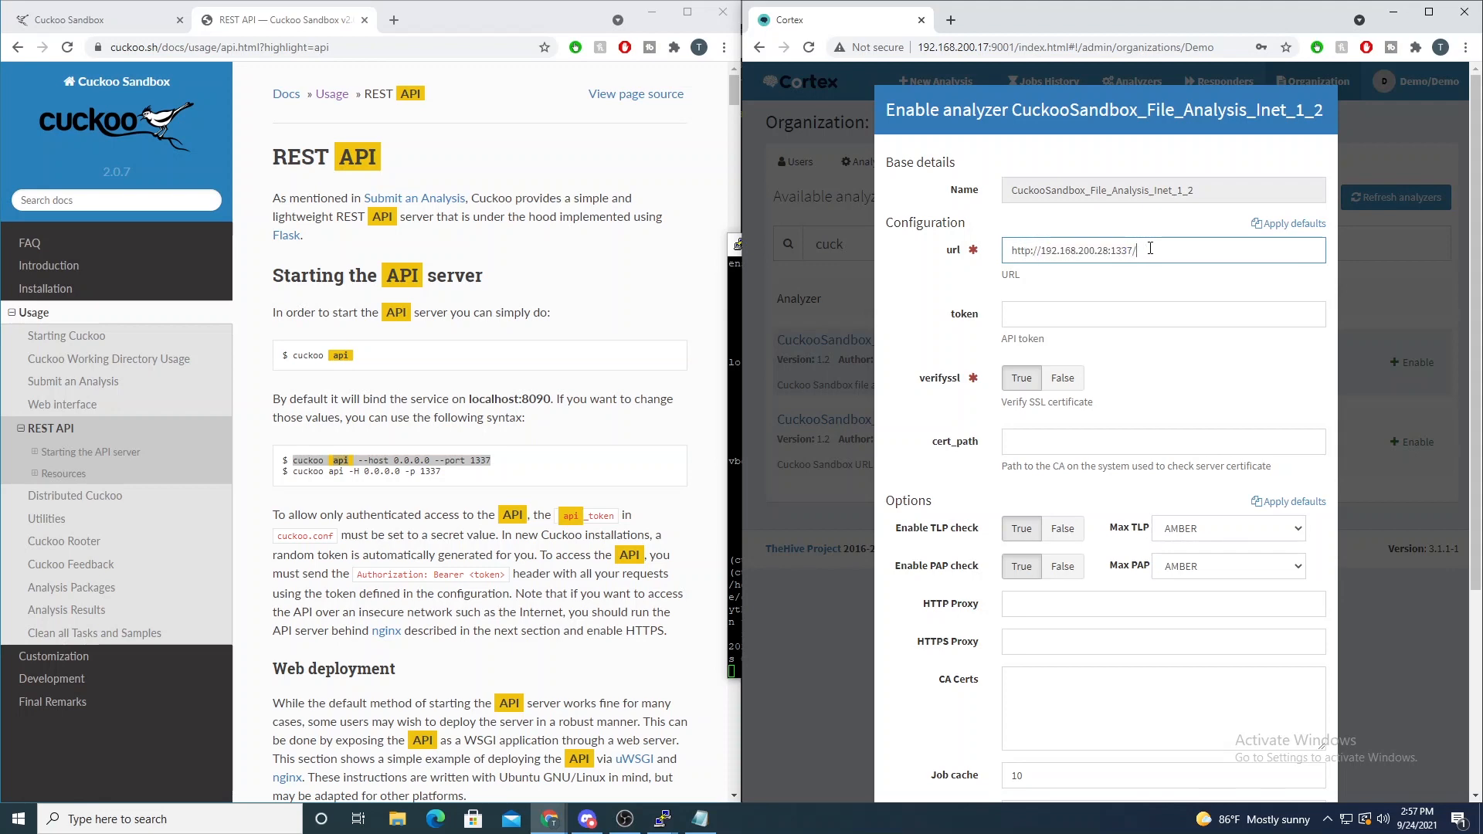
- Copy the API token from the Notepad document and paste it into the file analyzer's token field
left_click(1072, 320)
left_click(700, 819)
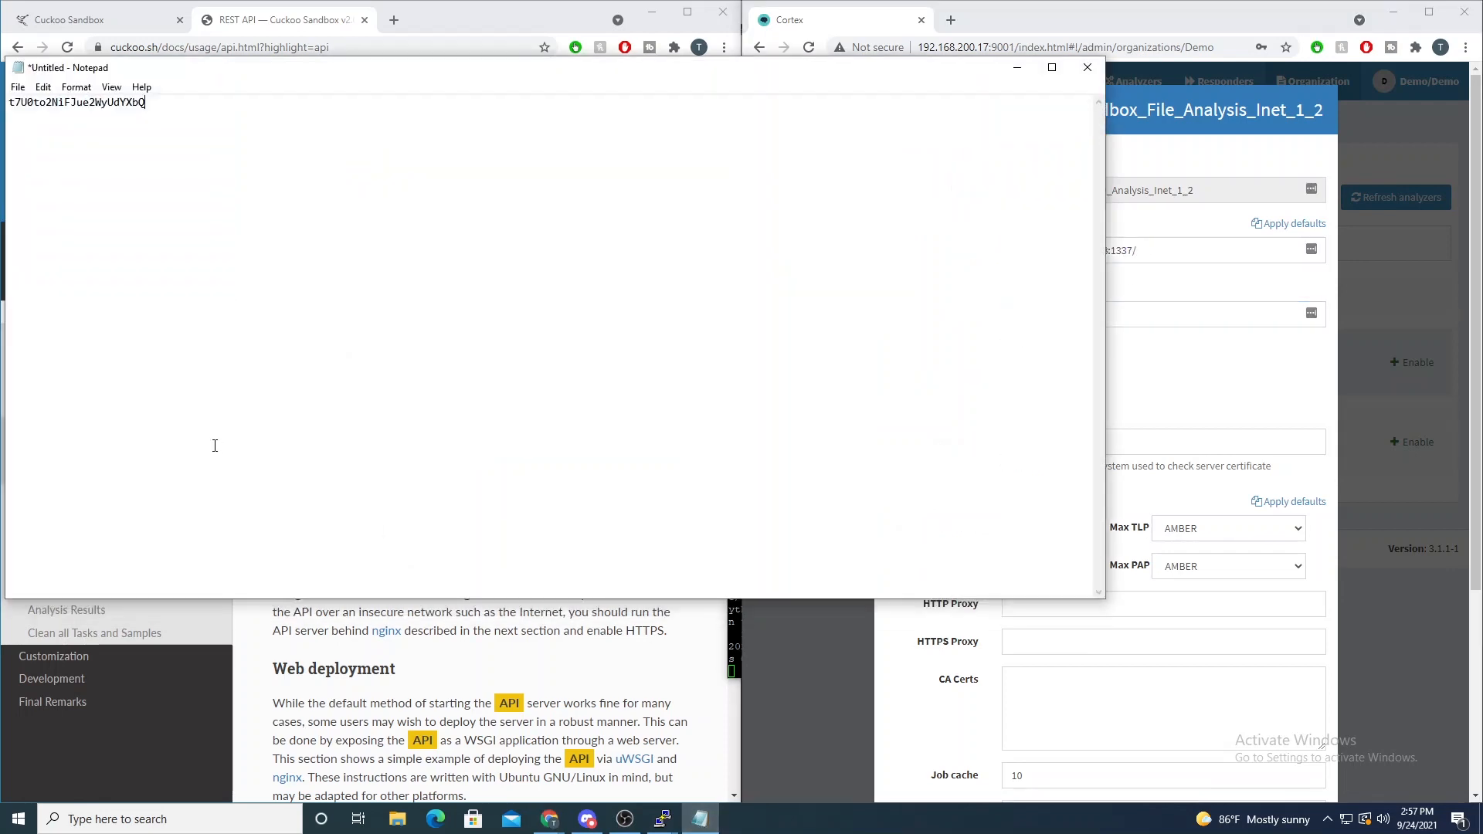
key("ctrl+a")
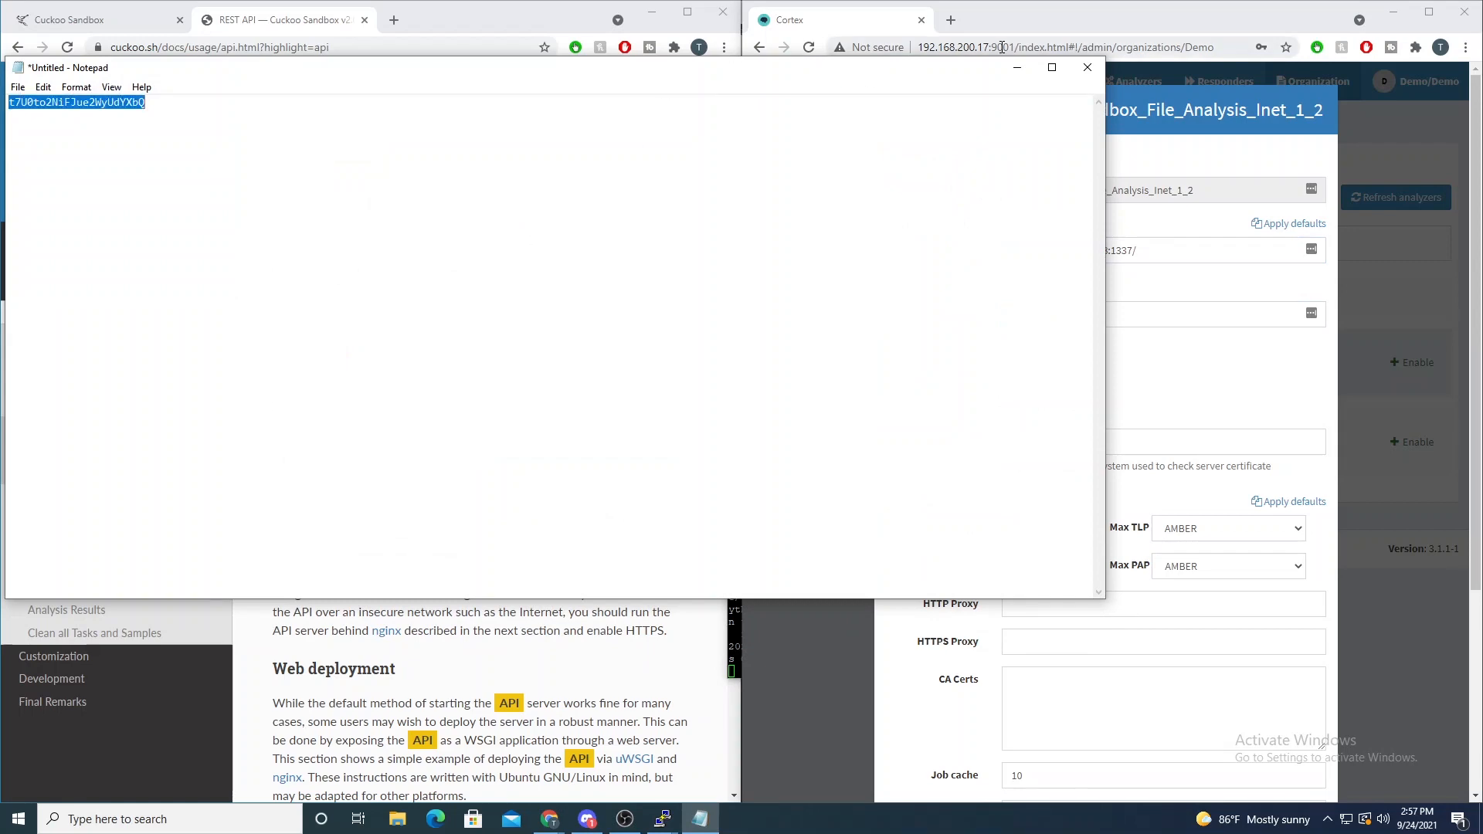
left_click(1020, 71)
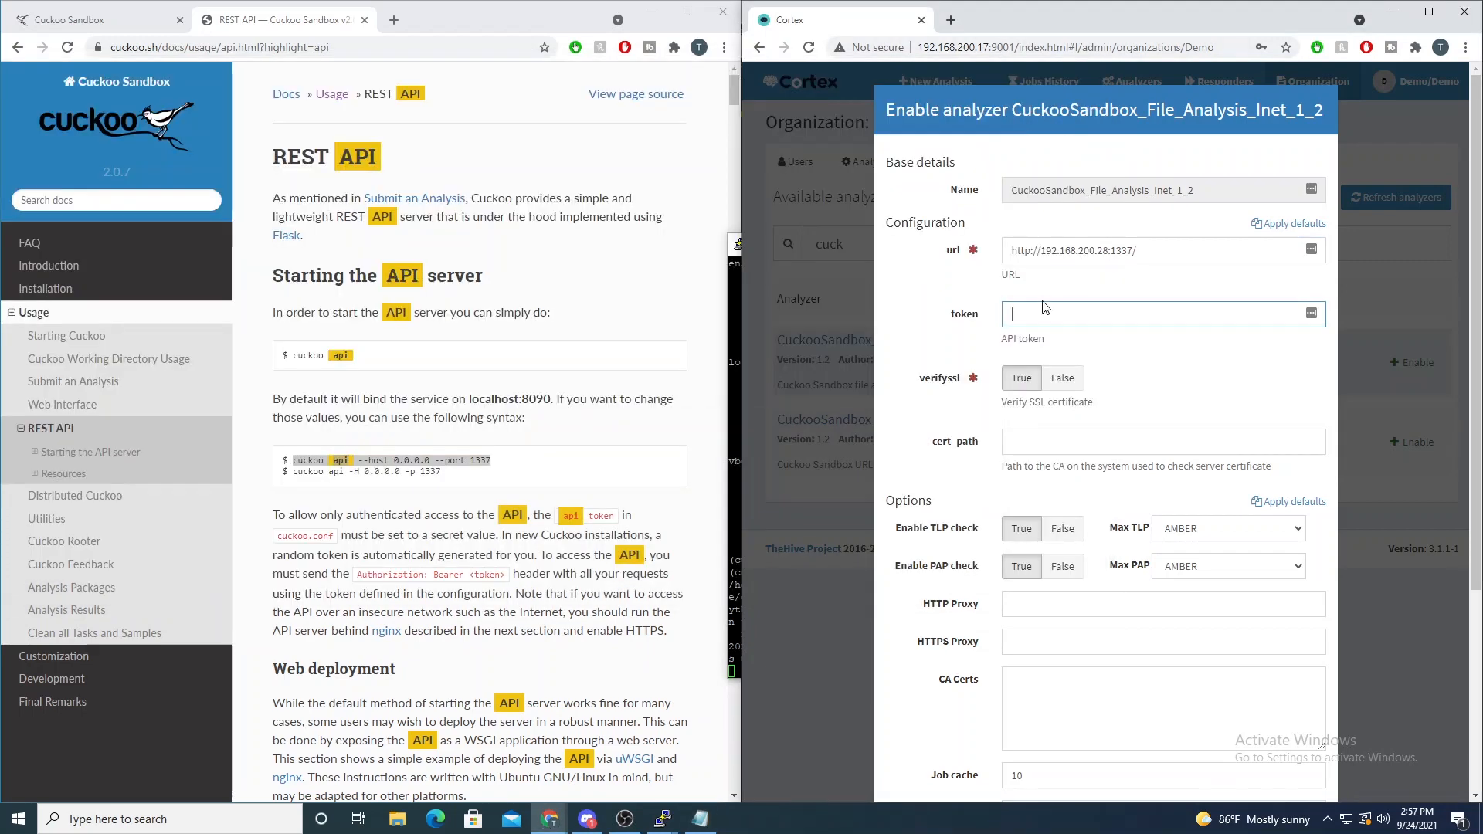
key("ctrl+v")
- Set verifyssl to False for the CuckooSandbox_File_Analysis_Inet_1_2 analyzer and save its configuration
left_click(1066, 381)
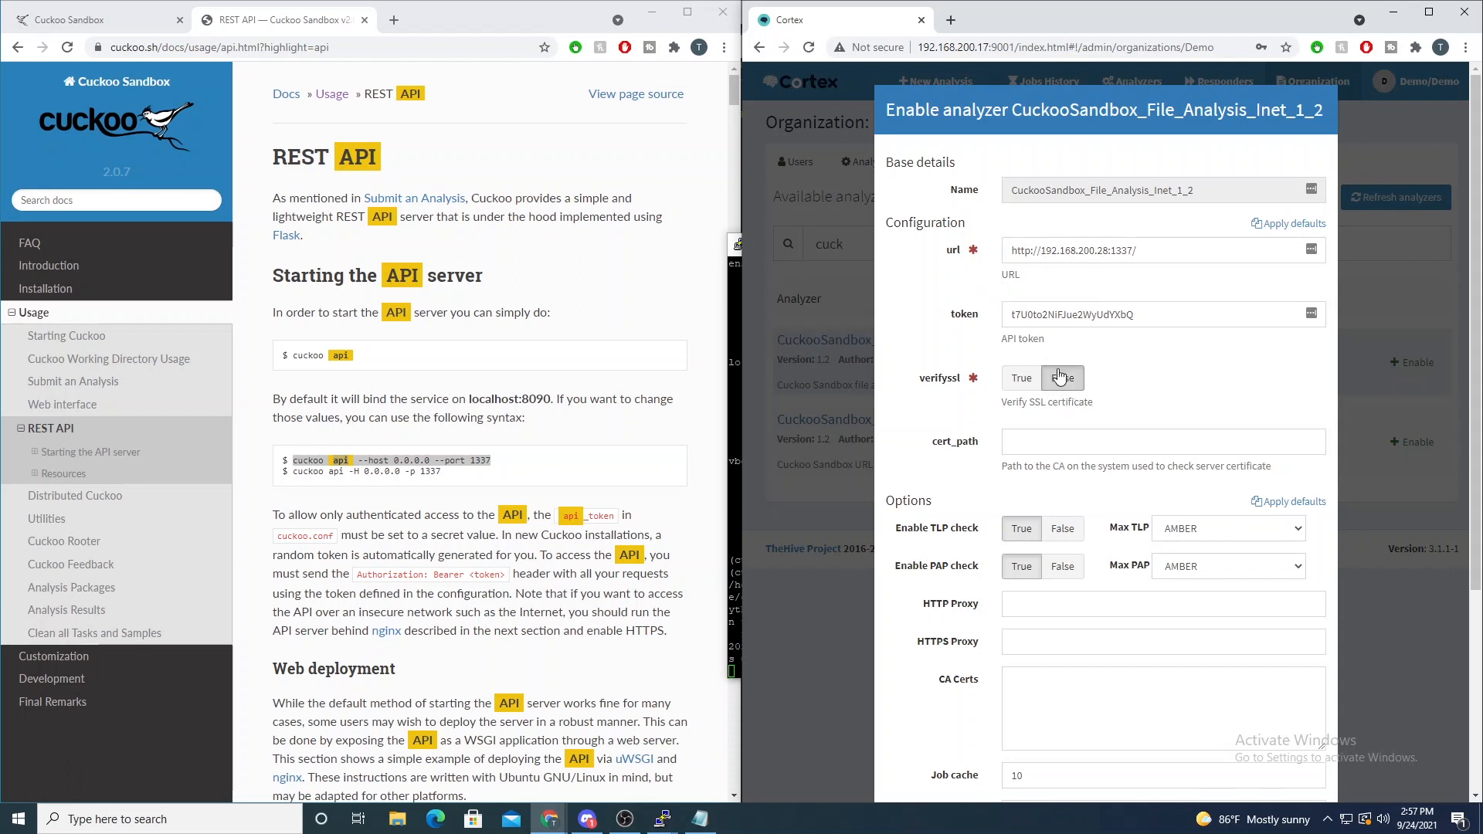
scroll(1058, 398, "down", 4)
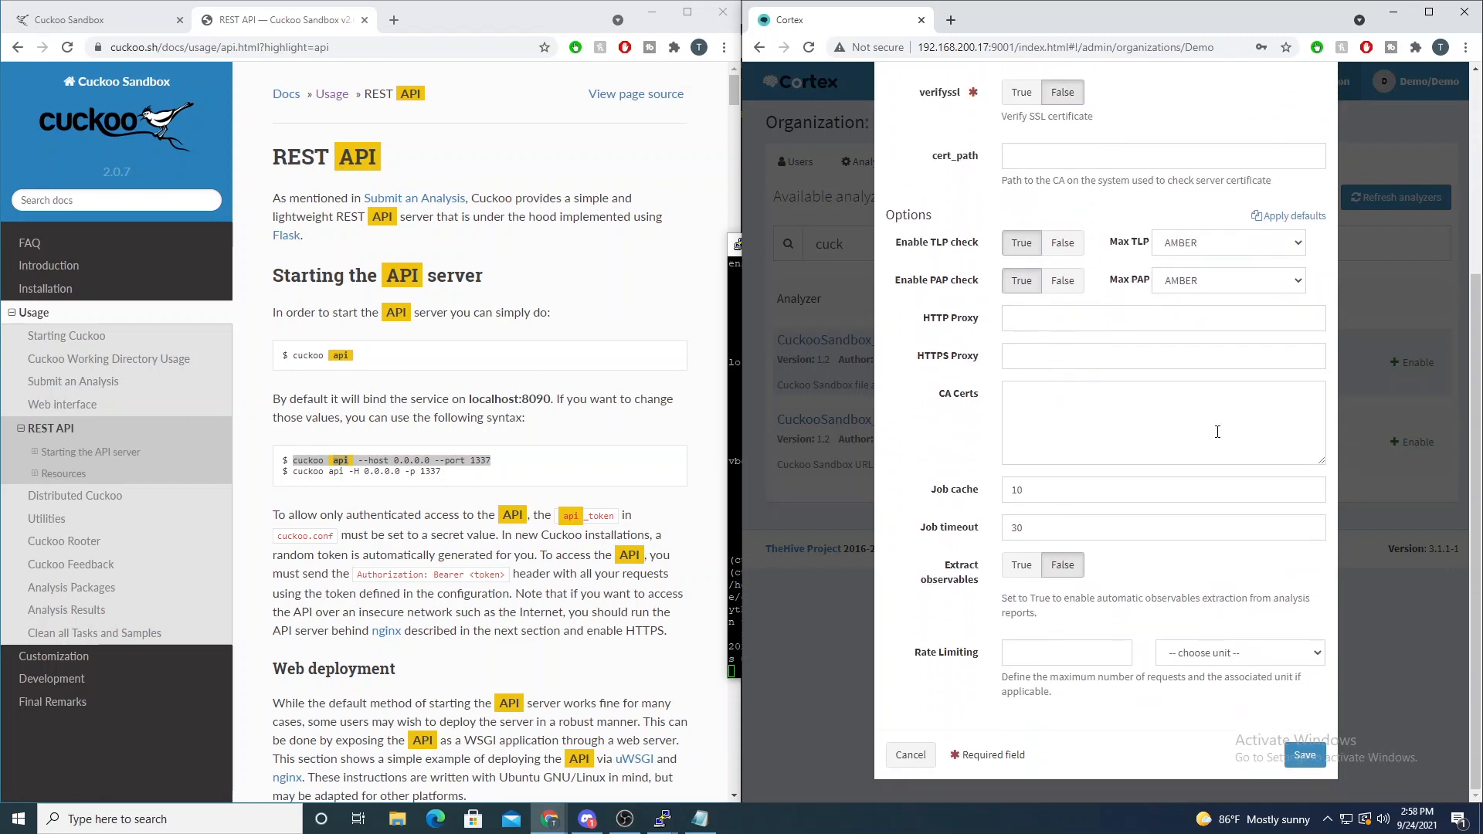
left_click(1305, 755)
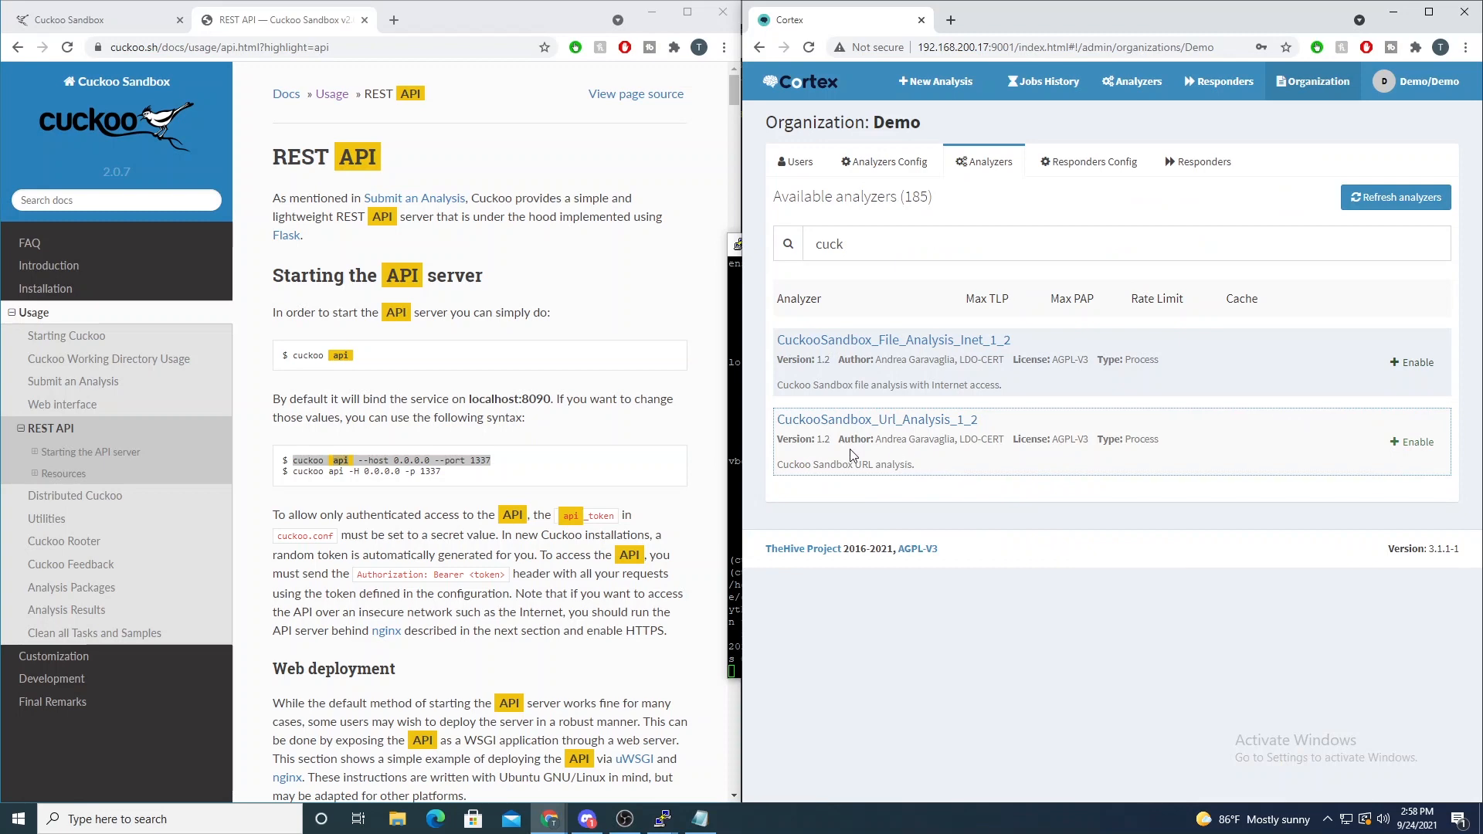
- Open the enable form for CuckooSandbox_Url_Analysis_1_2 and compare its purpose with the Submit URLs/Hashes area on the Cuckoo dashboard
left_click(1411, 456)
left_click(119, 17)
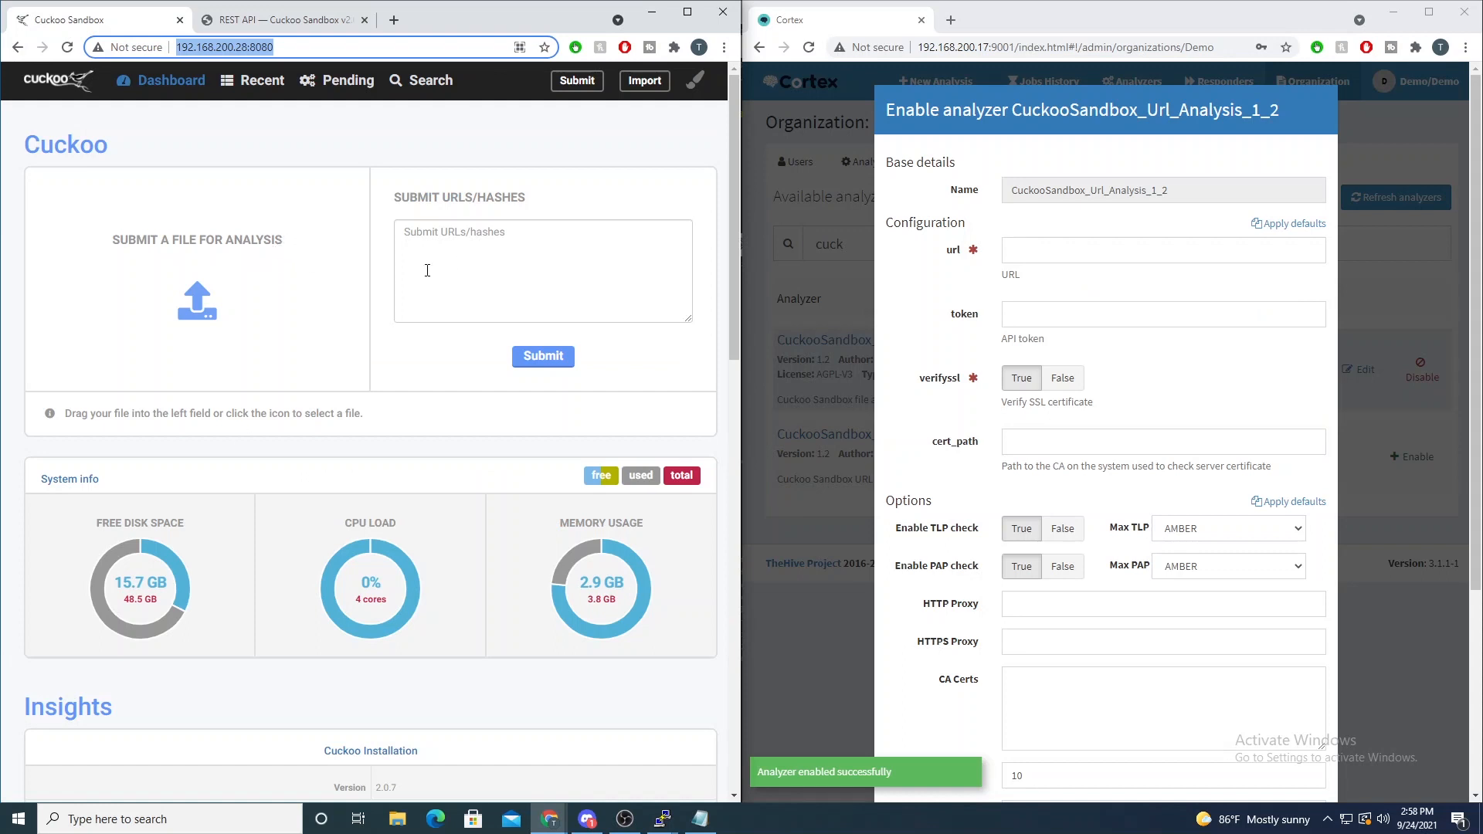
left_click_drag(401, 199, 531, 197)
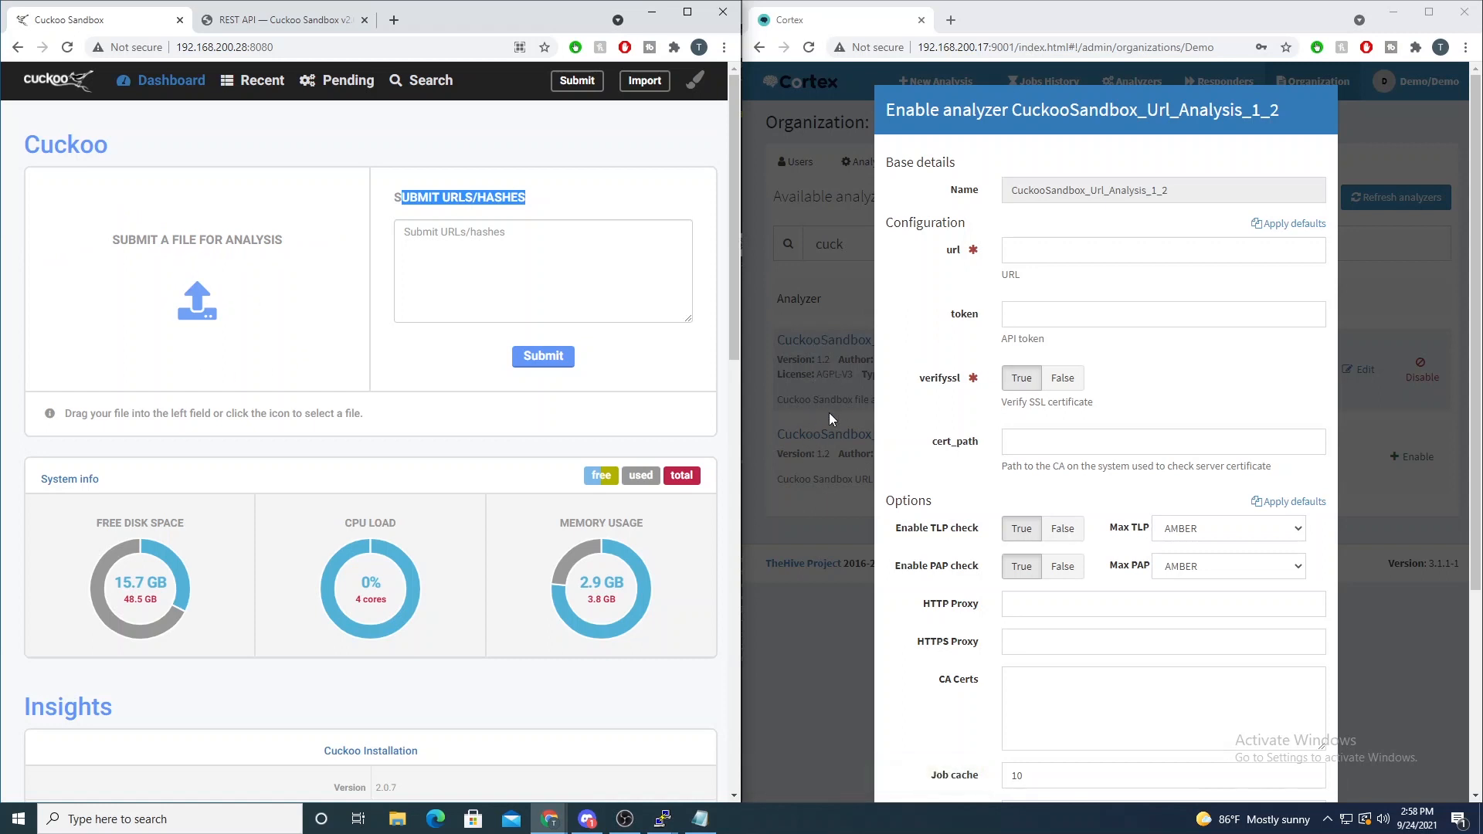
left_click_drag(1149, 109, 1245, 104)
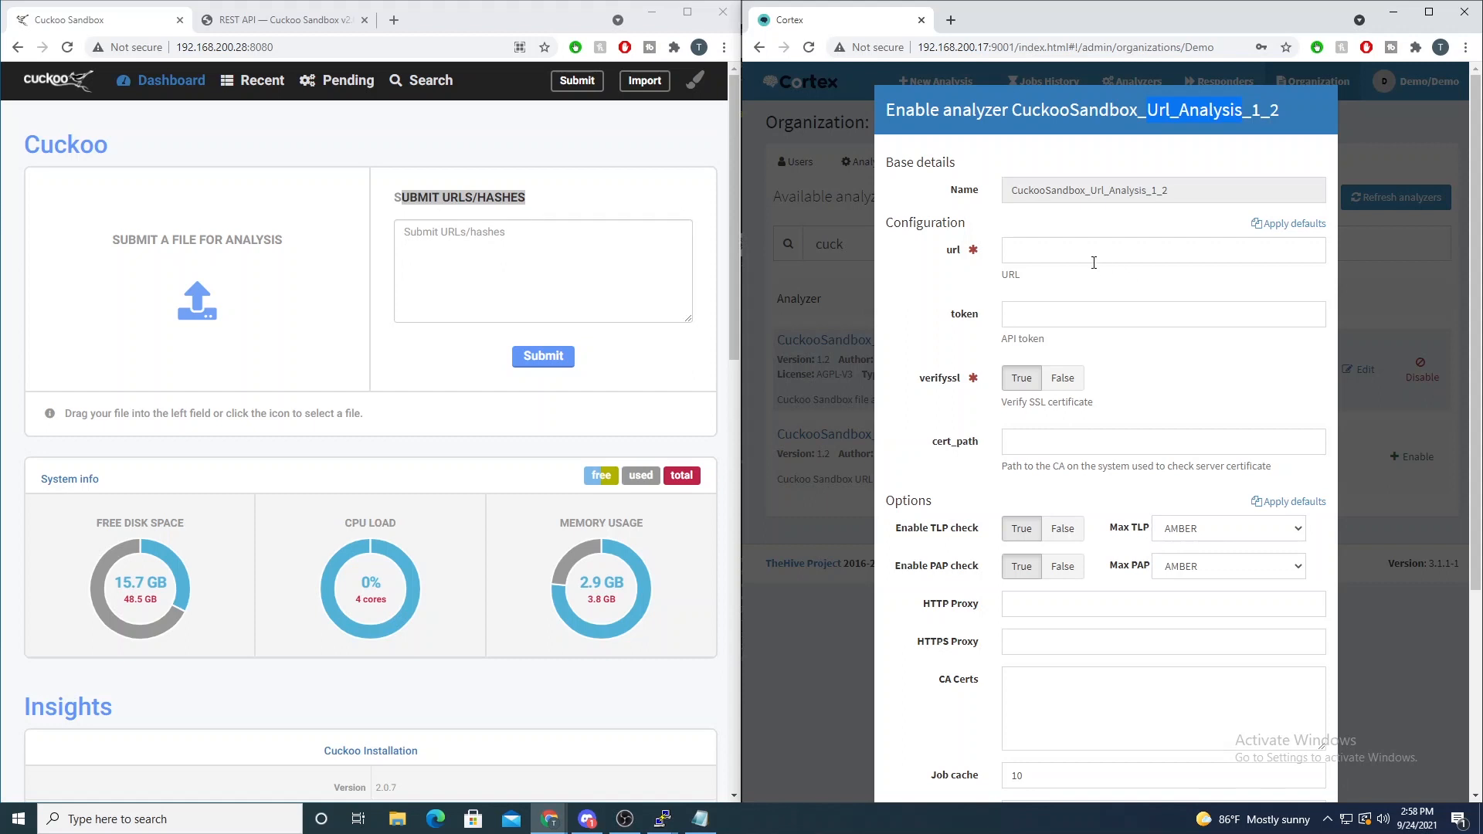
- Bring up the Notepad document and paste the copied API token into the URL analyzer's token field
left_click(700, 819)
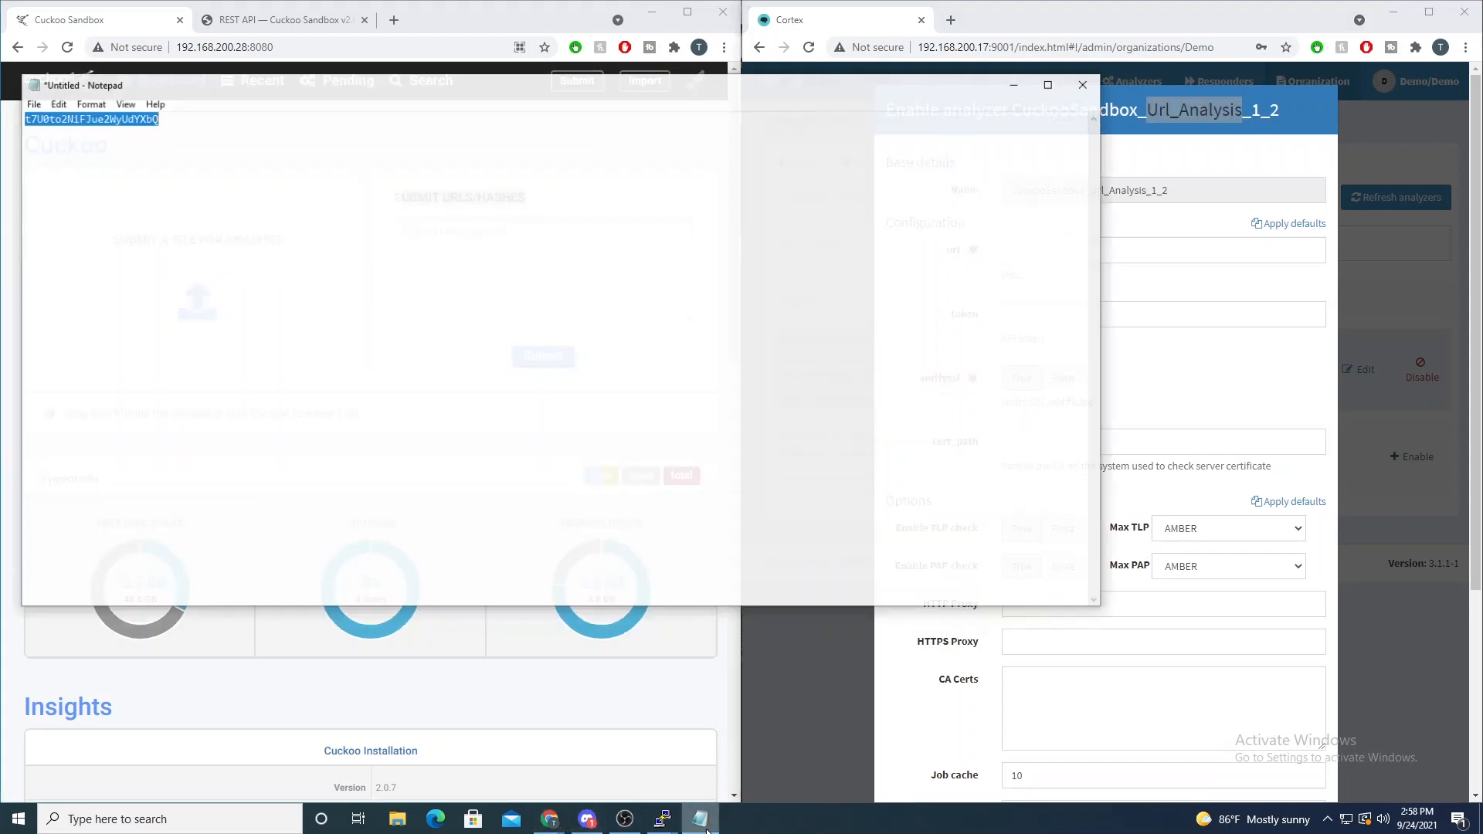
left_click(1271, 338)
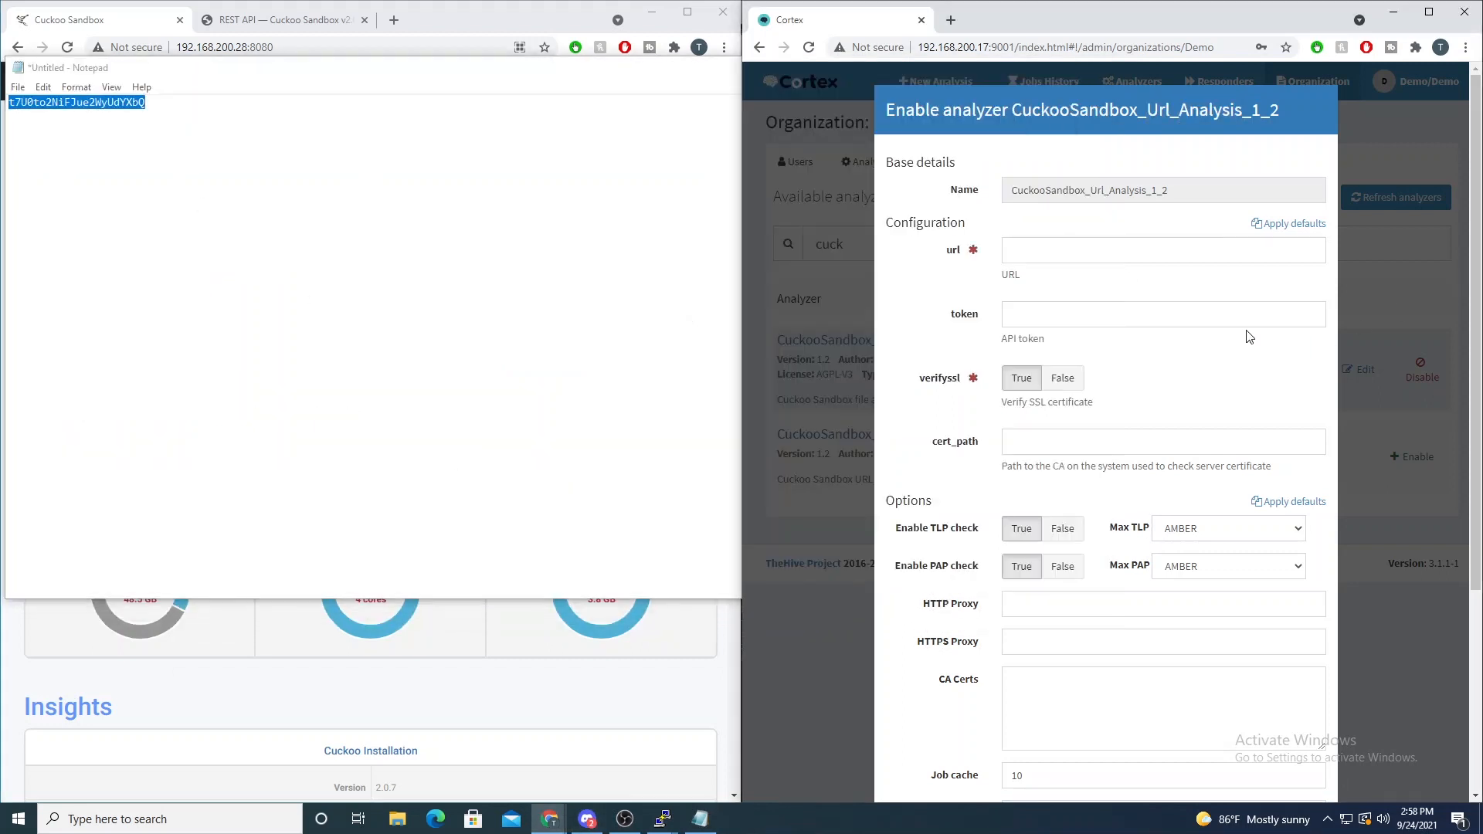
left_click(1039, 317)
key("ctrl+v")
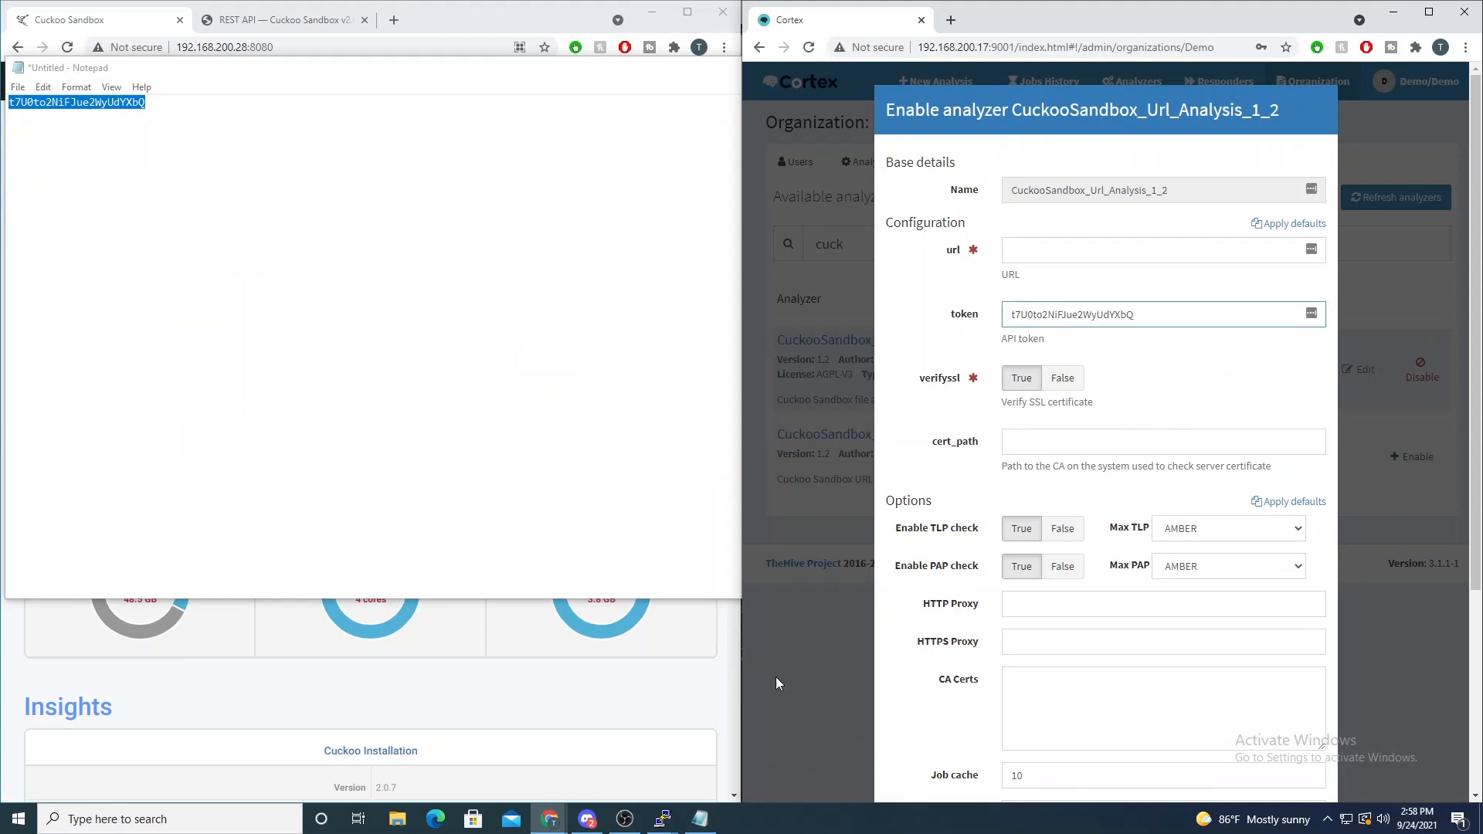
mouse_move(662, 818)
mouse_move(466, 754)
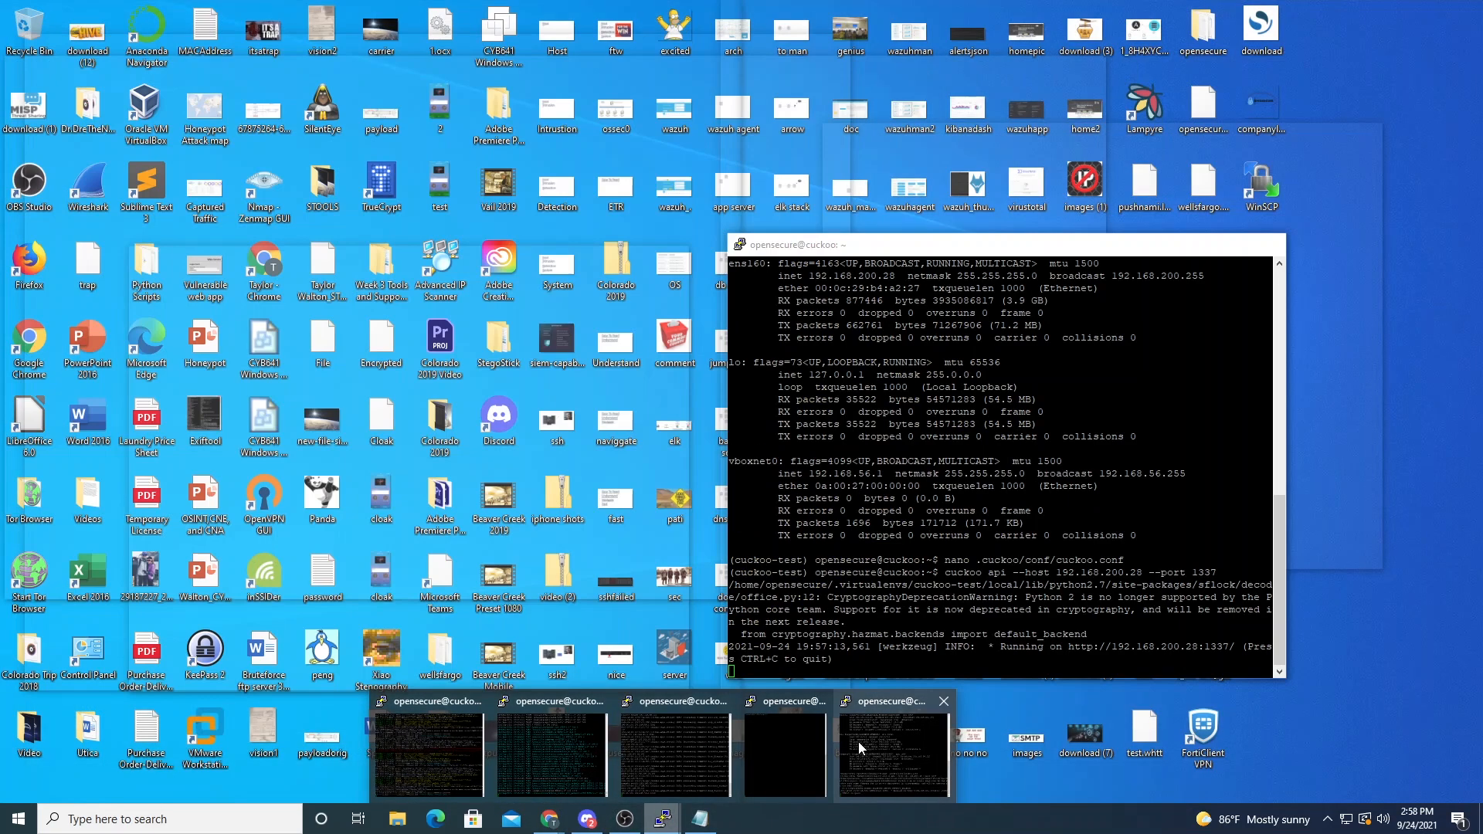
left_click(860, 742)
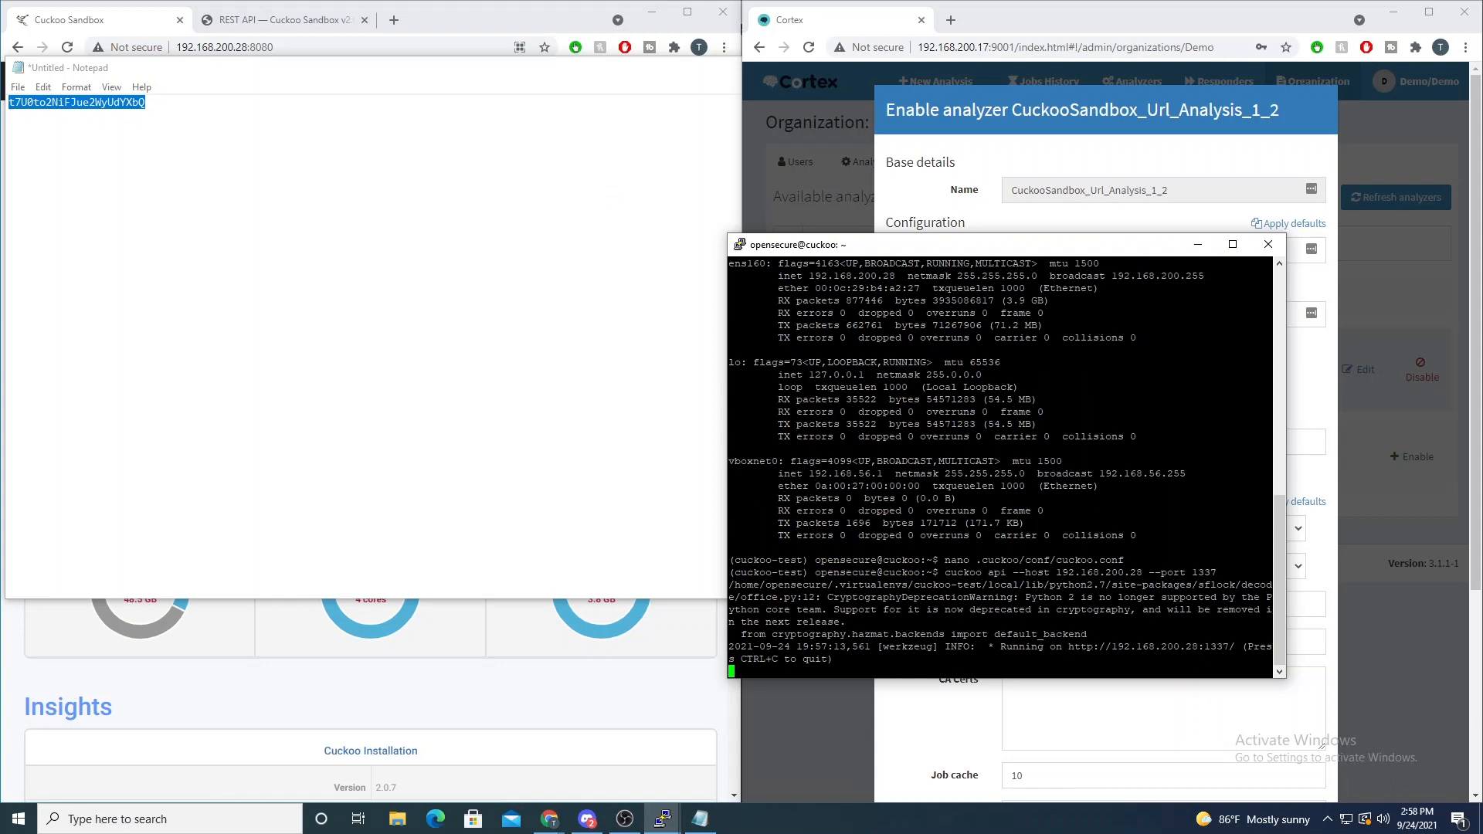
left_click_drag(1069, 647, 1235, 648)
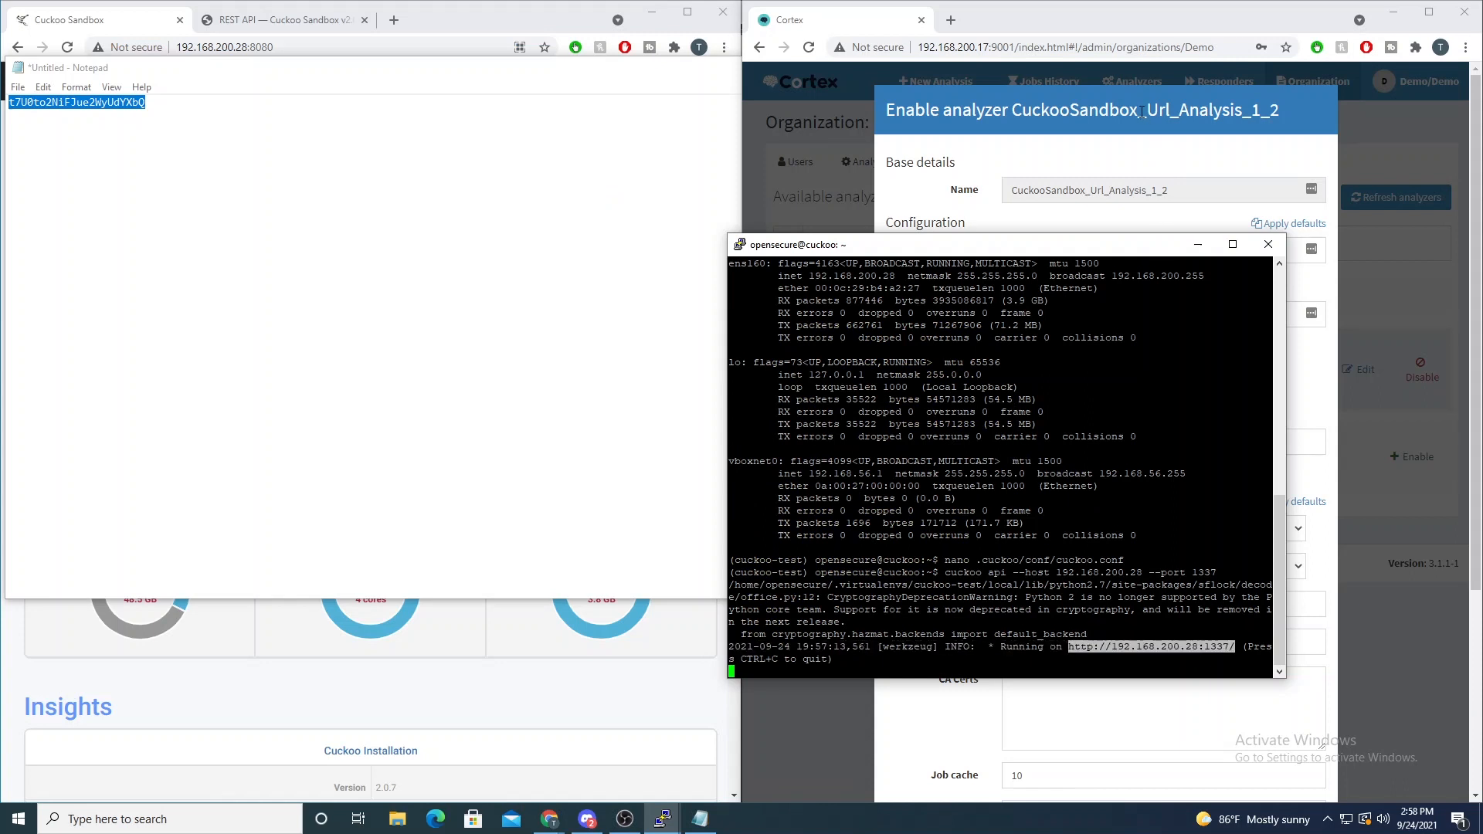
left_click(1142, 112)
left_click(1103, 249)
type("http://192.168.200.28:1337/")
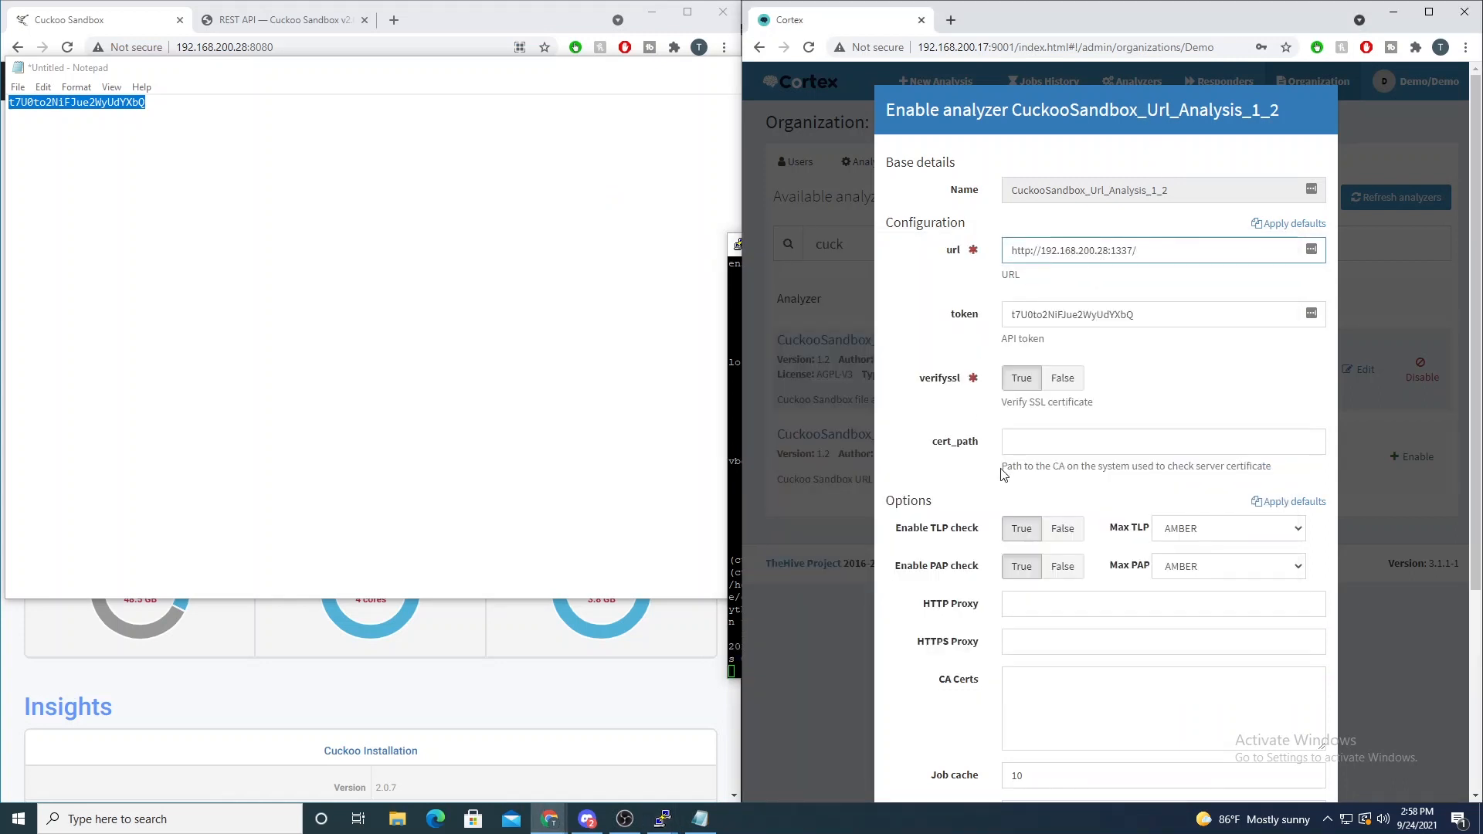
- Set verifyssl to False for the CuckooSandbox_Url_Analysis_1_2 analyzer and save its configuration
left_click(1062, 378)
scroll(1063, 378, "down", 4)
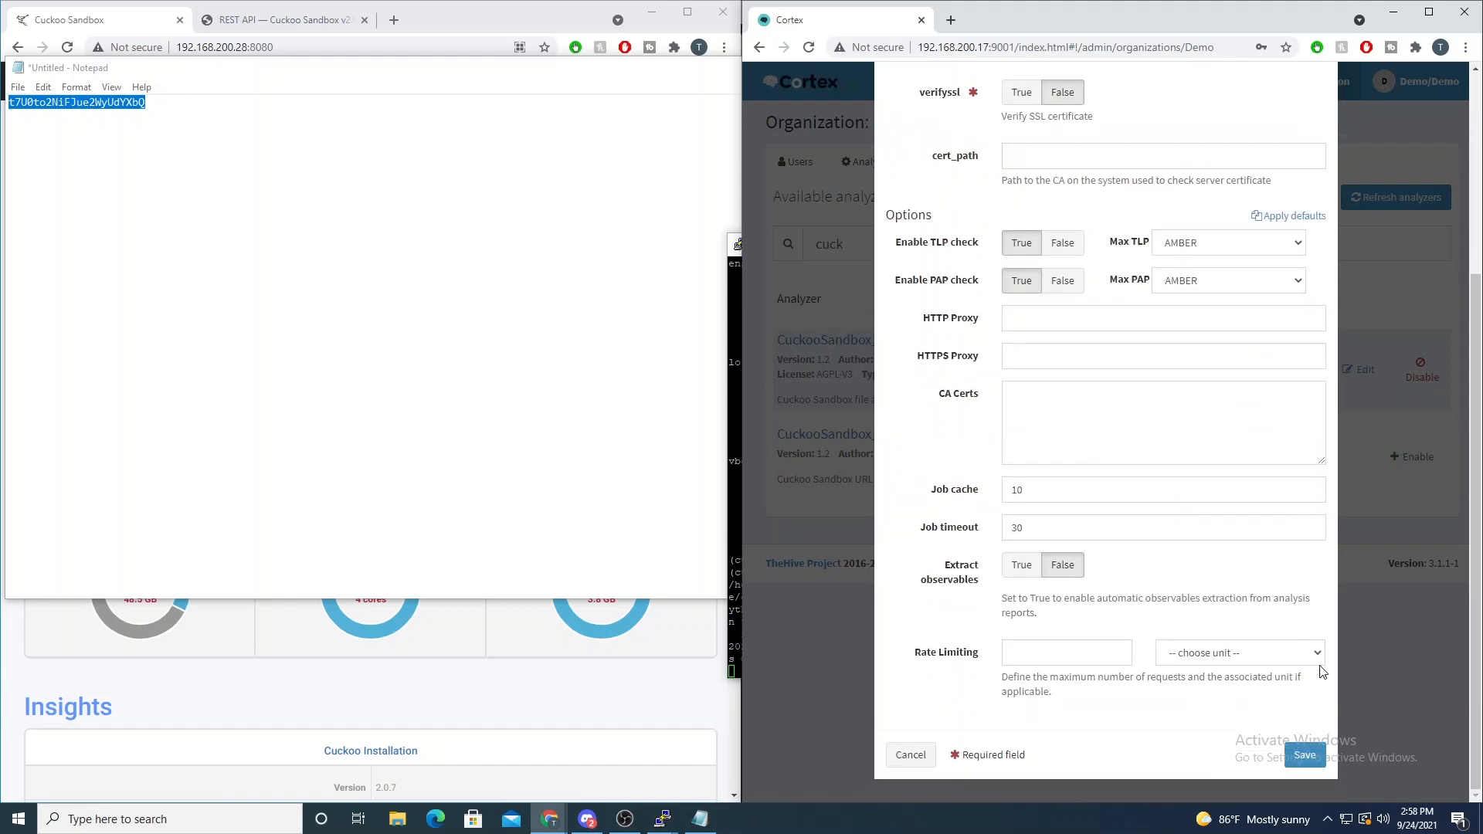
left_click(1308, 763)
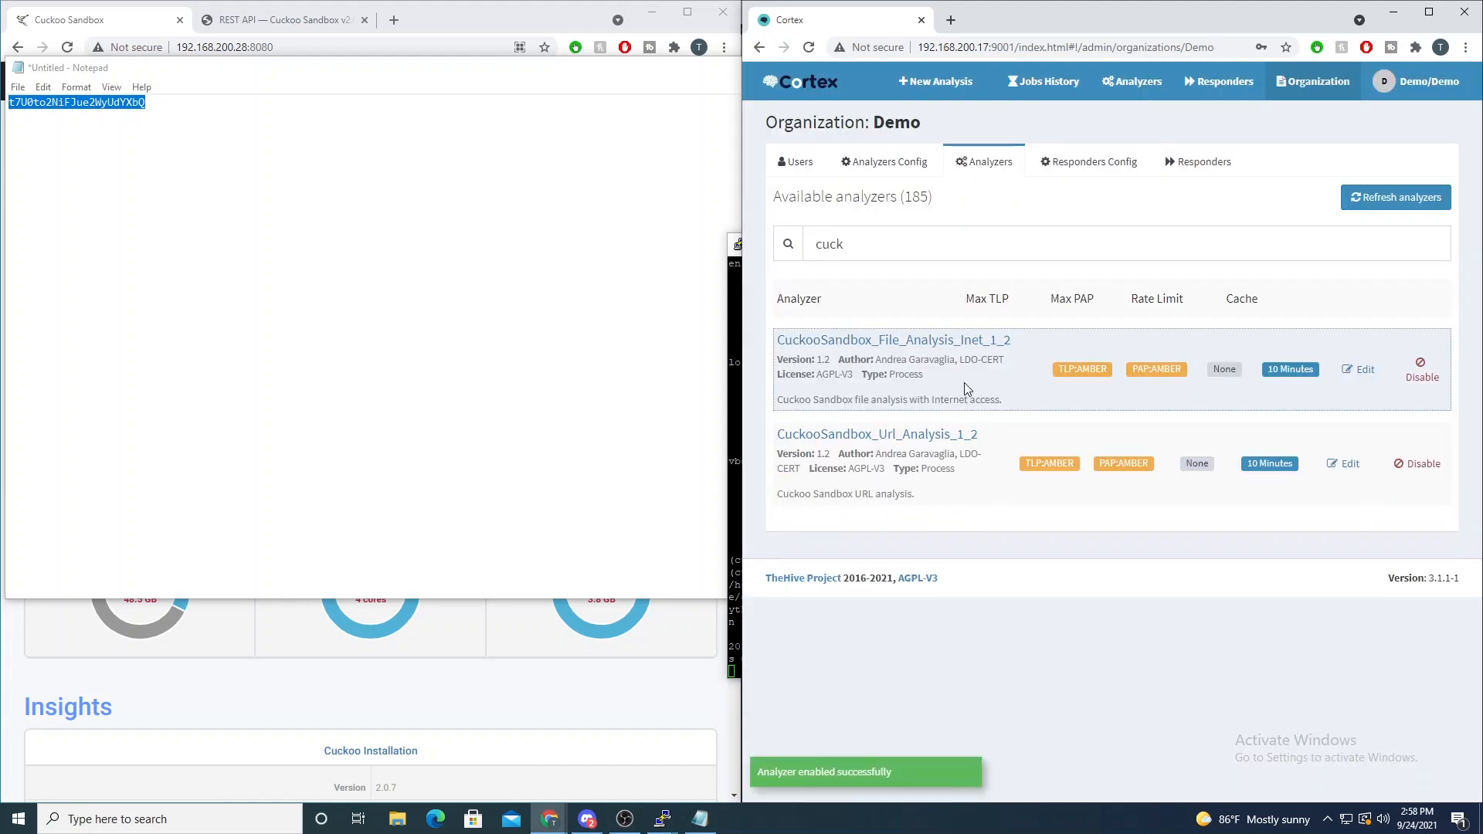
- Resize and arrange the Cuckoo API terminal above the Cuckoo analysis log terminal, keeping both clear of the Cortex window
left_click(741, 246)
left_click_drag(740, 246, 263, 39)
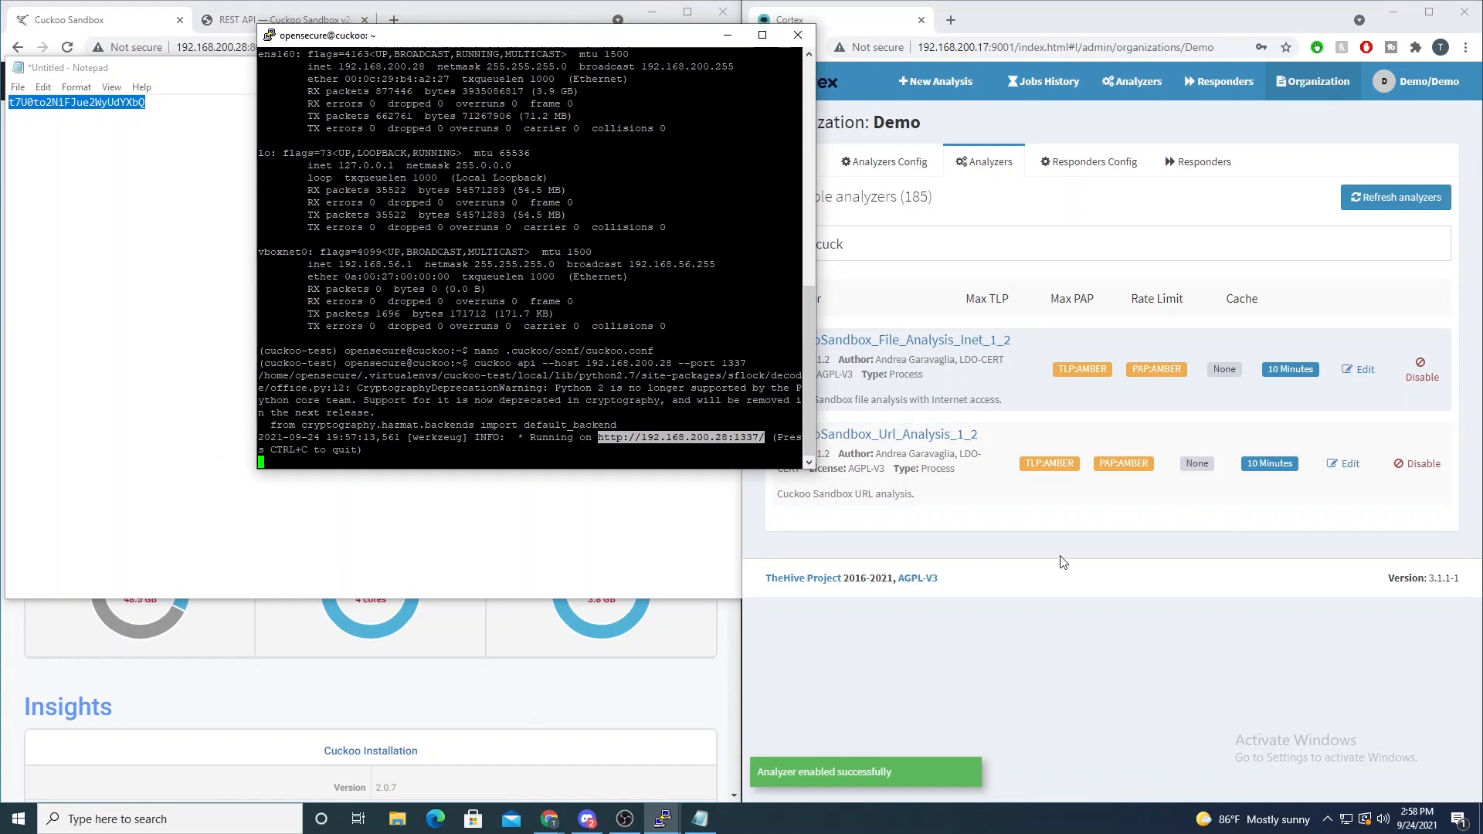
left_click(666, 821)
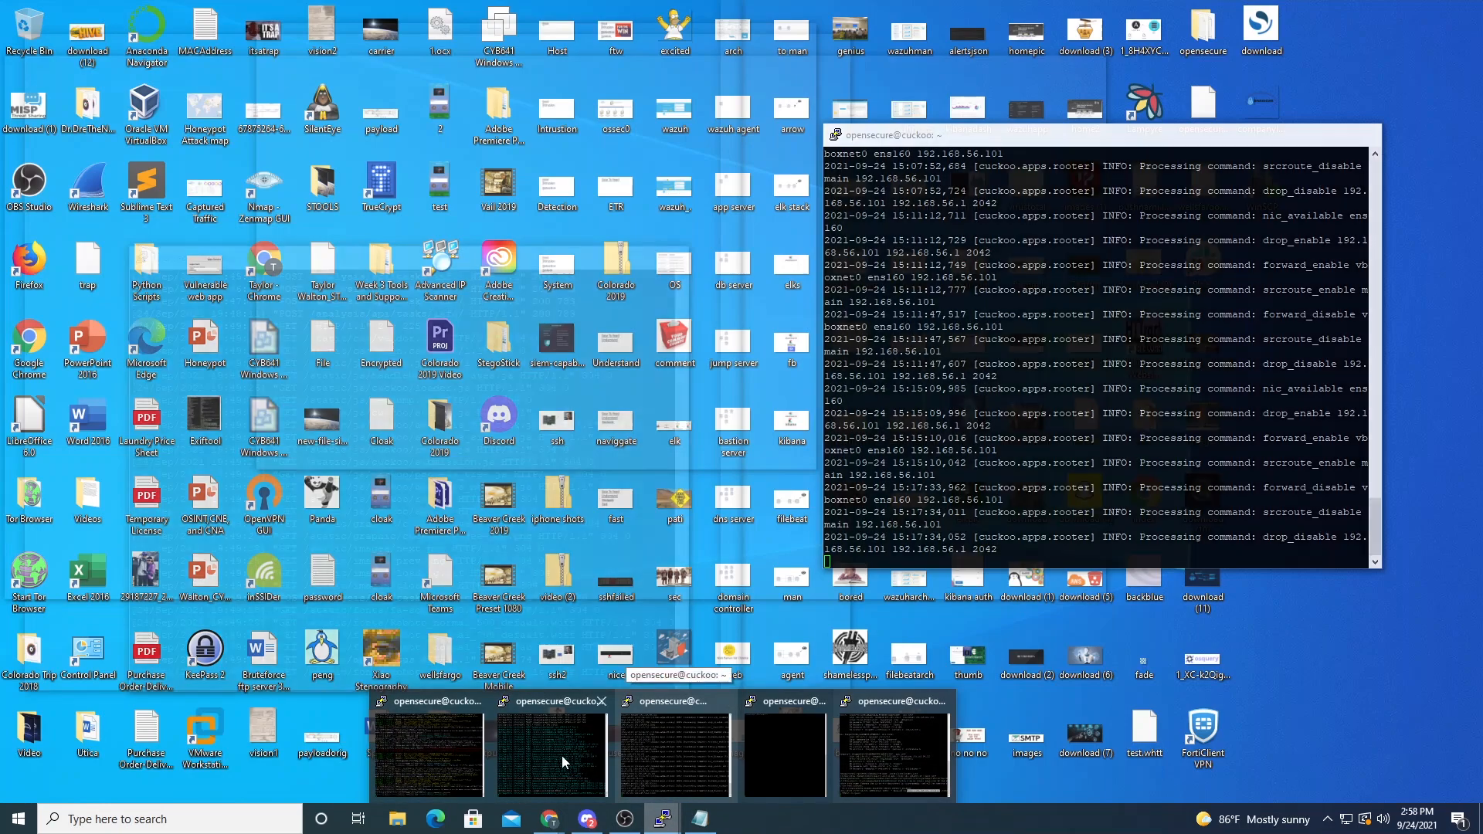
mouse_move(502, 735)
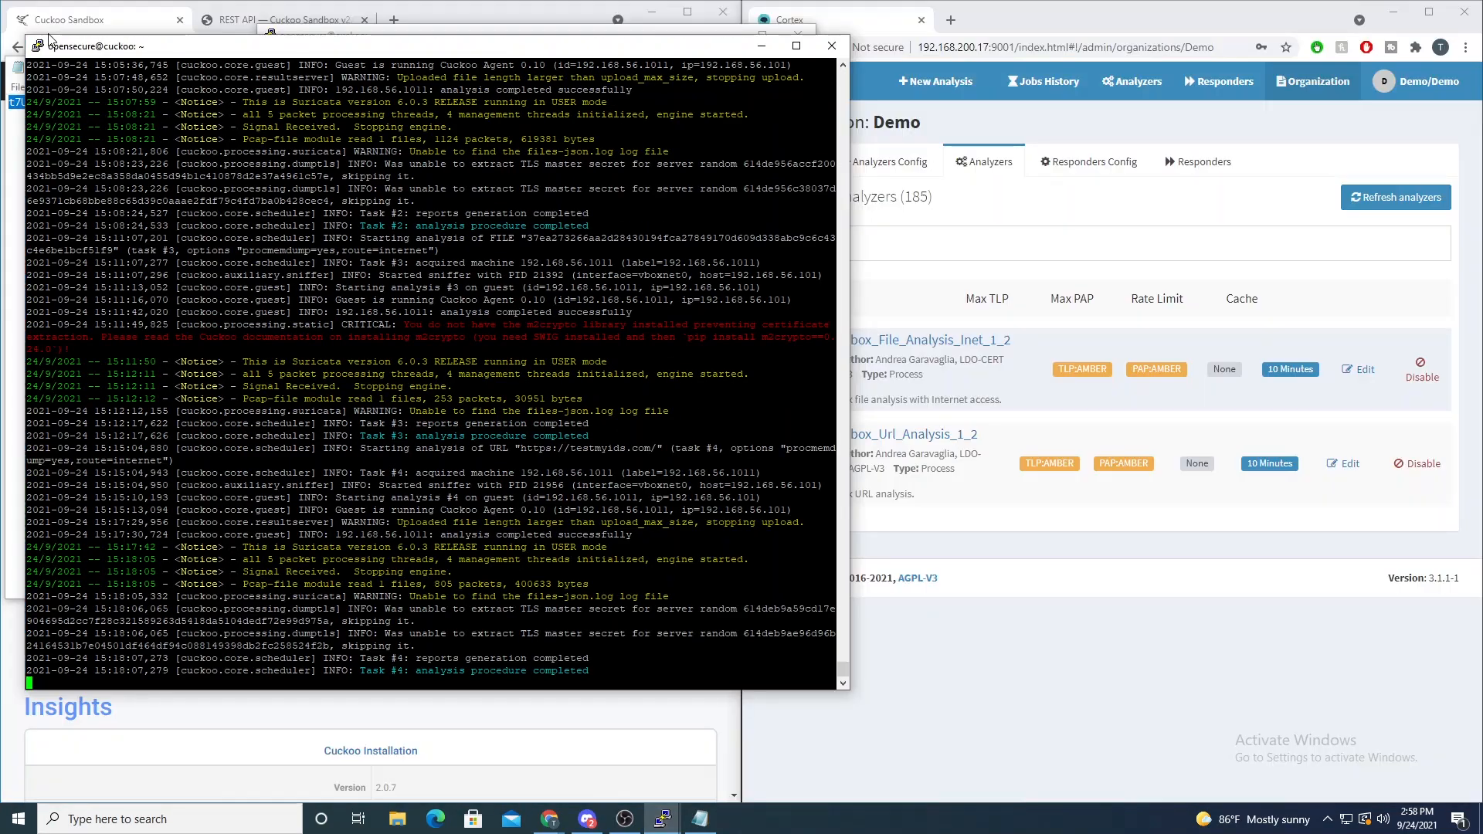
left_click_drag(27, 36, 348, 351)
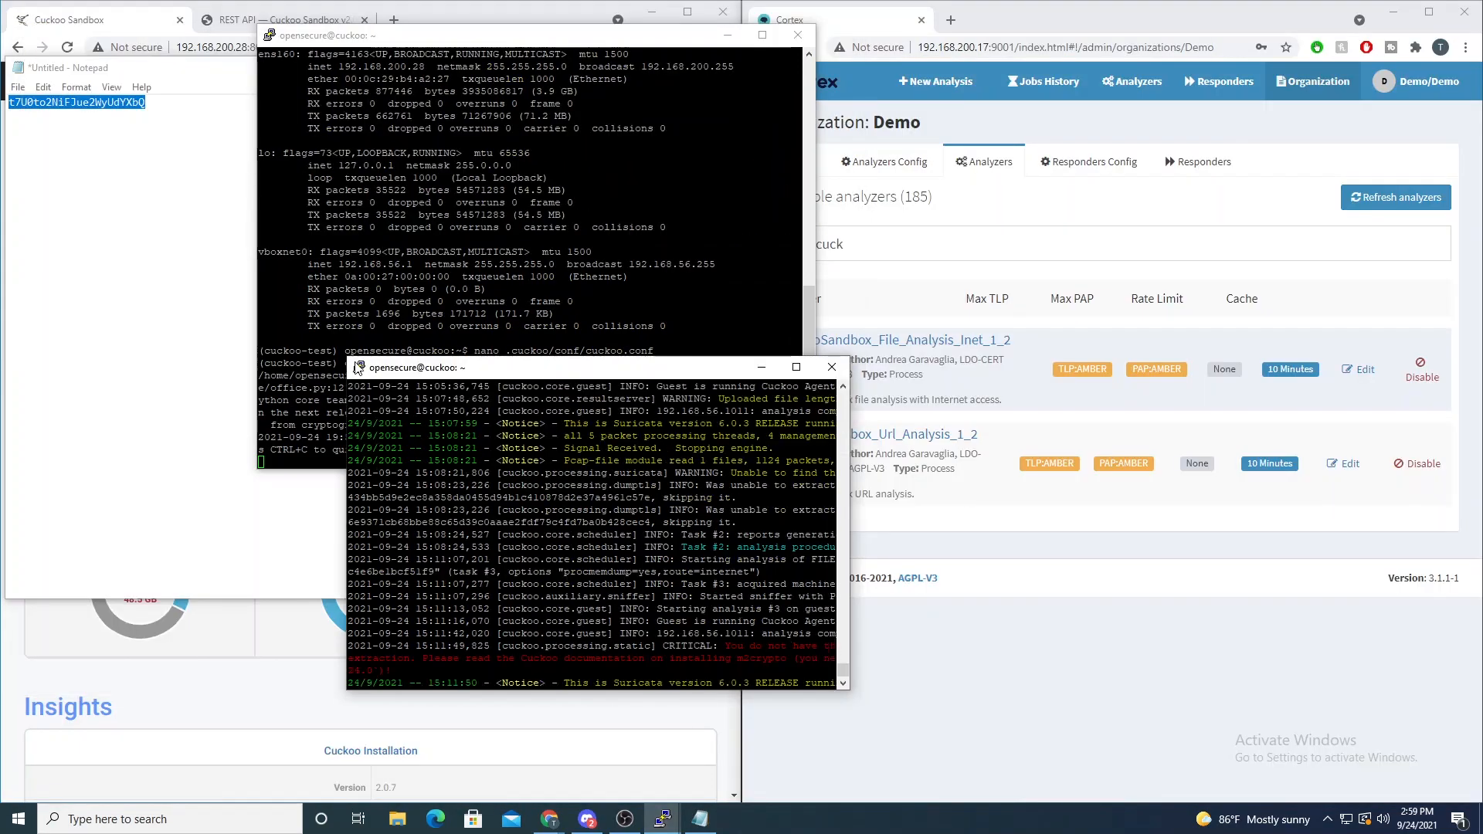
left_click_drag(463, 363, 159, 112)
left_click(494, 34)
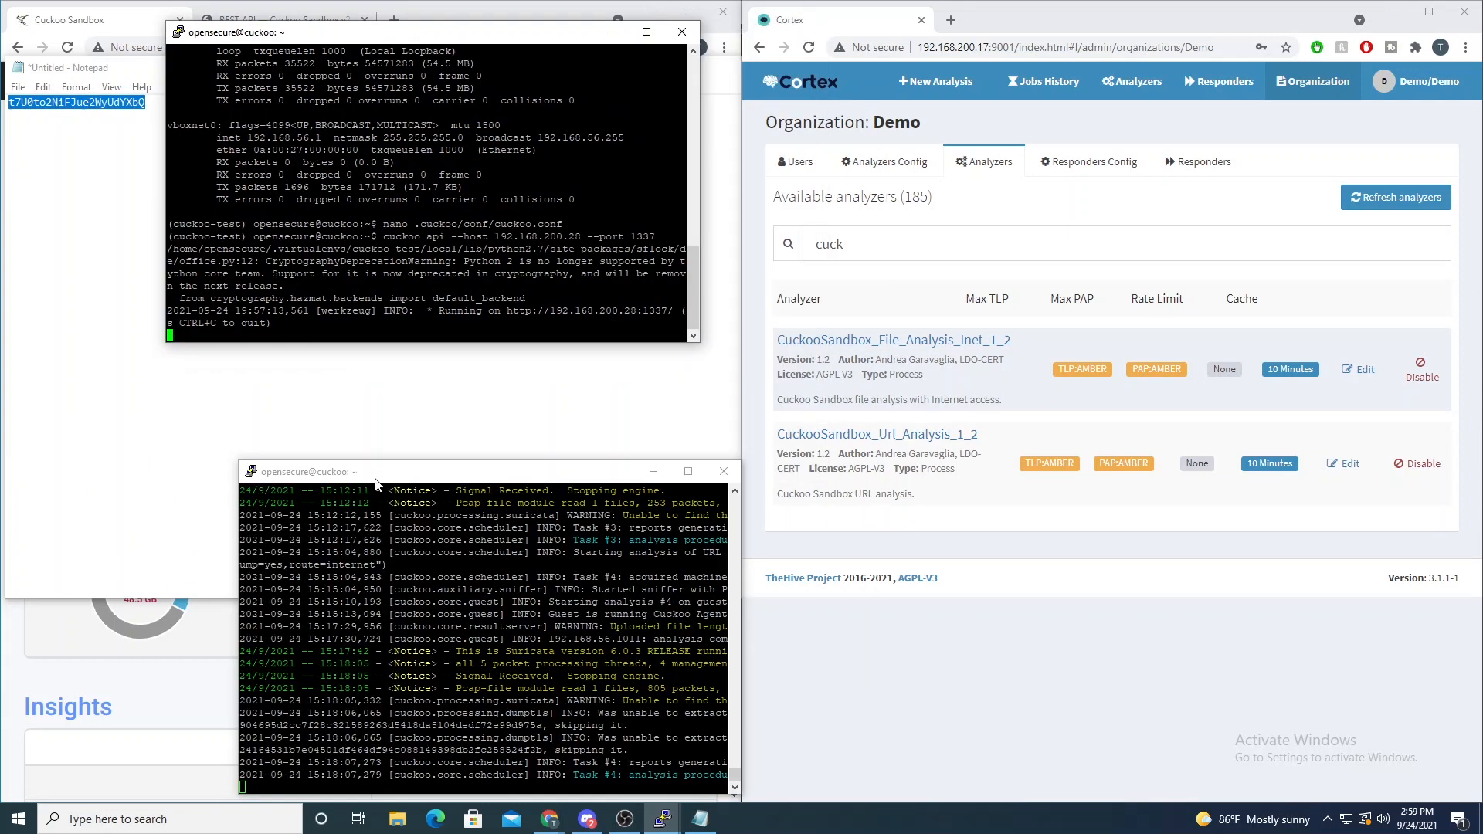
left_click_drag(378, 472, 295, 380)
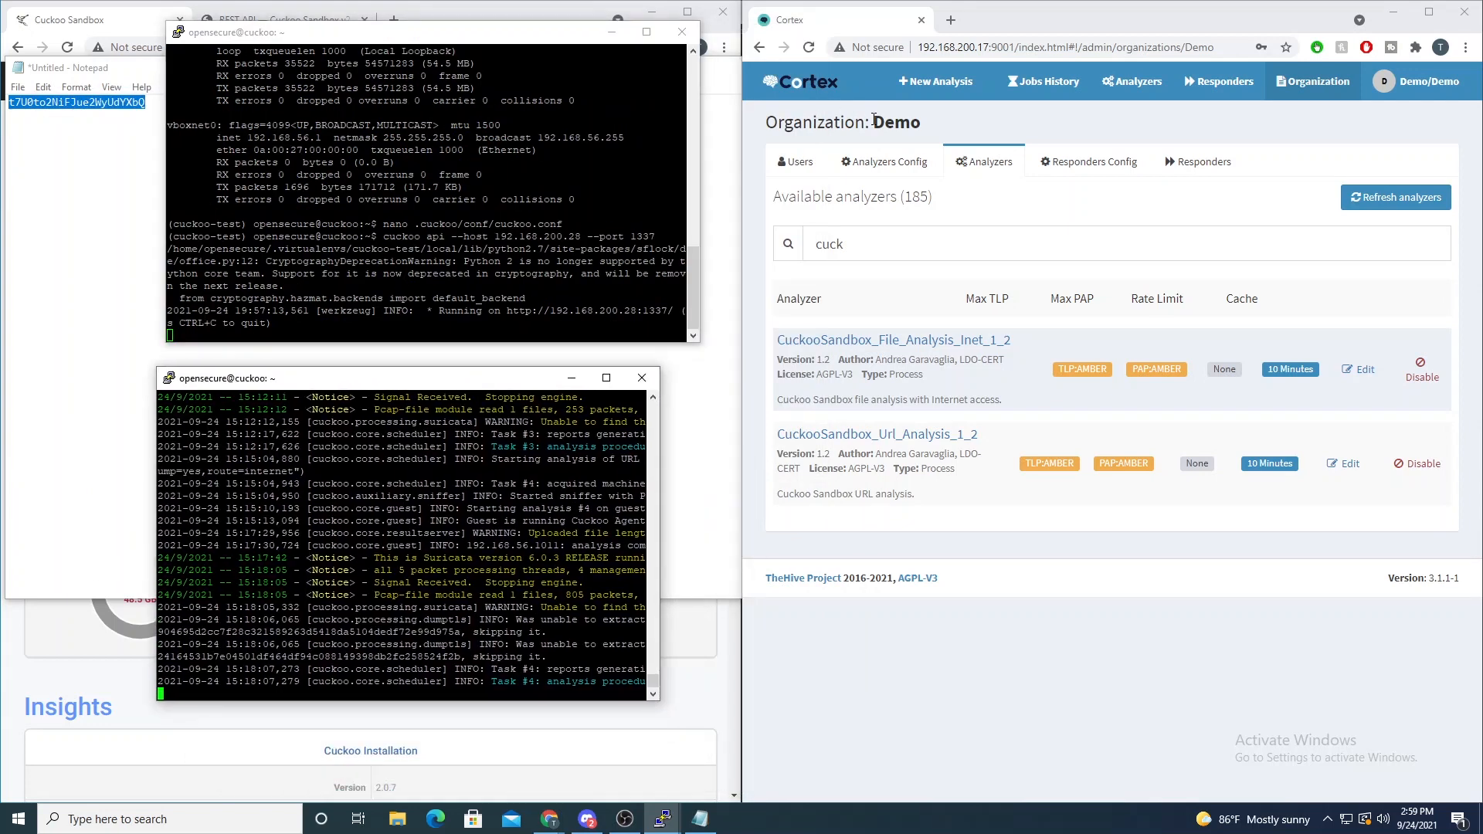
- Run a new Cortex analysis of the url youtube.com with CuckooSandbox_Url_Analysis_1_2, and bring the Cuckoo API terminal into focus
left_click(937, 81)
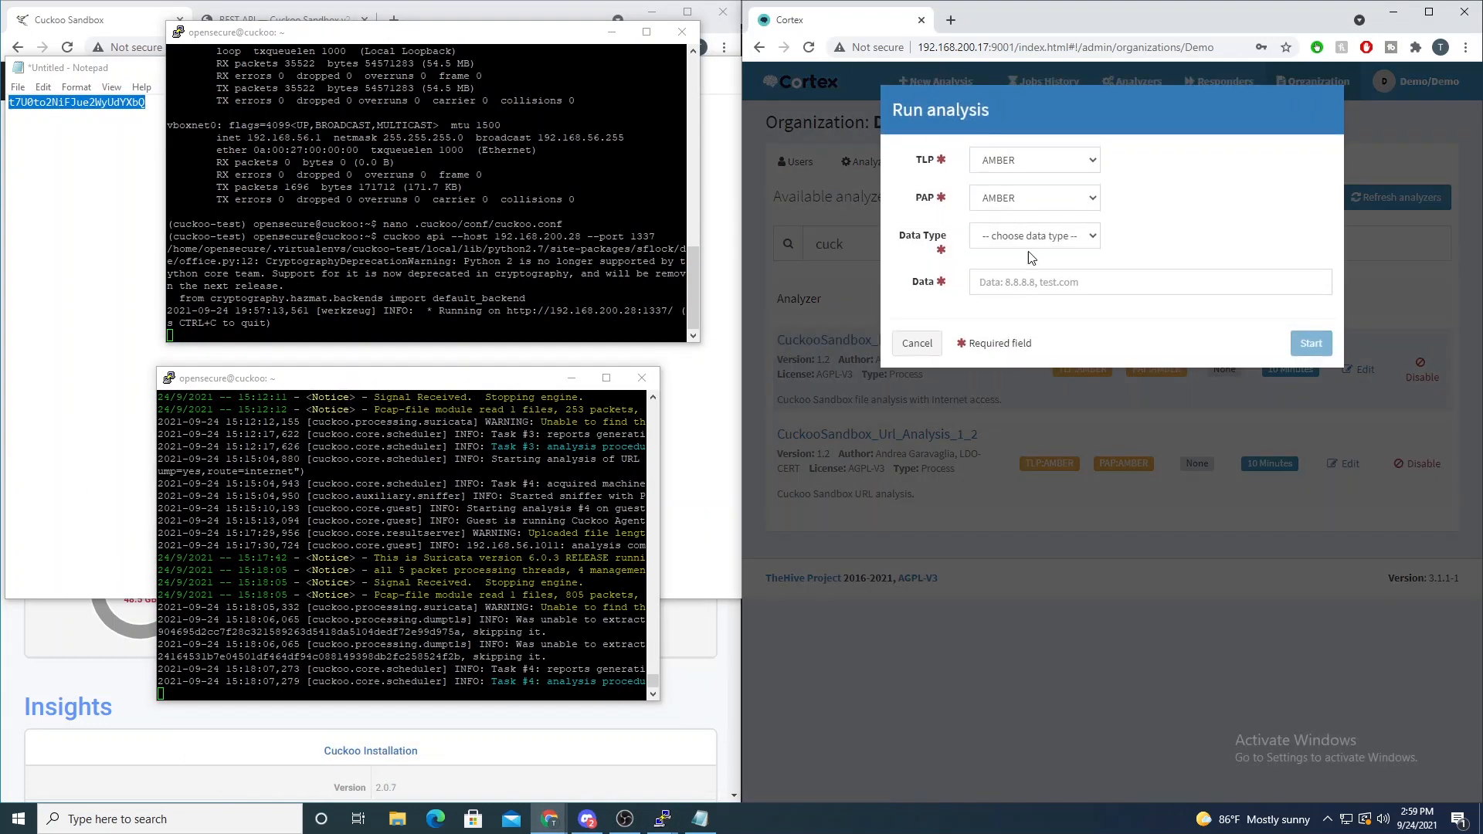
left_click(1039, 242)
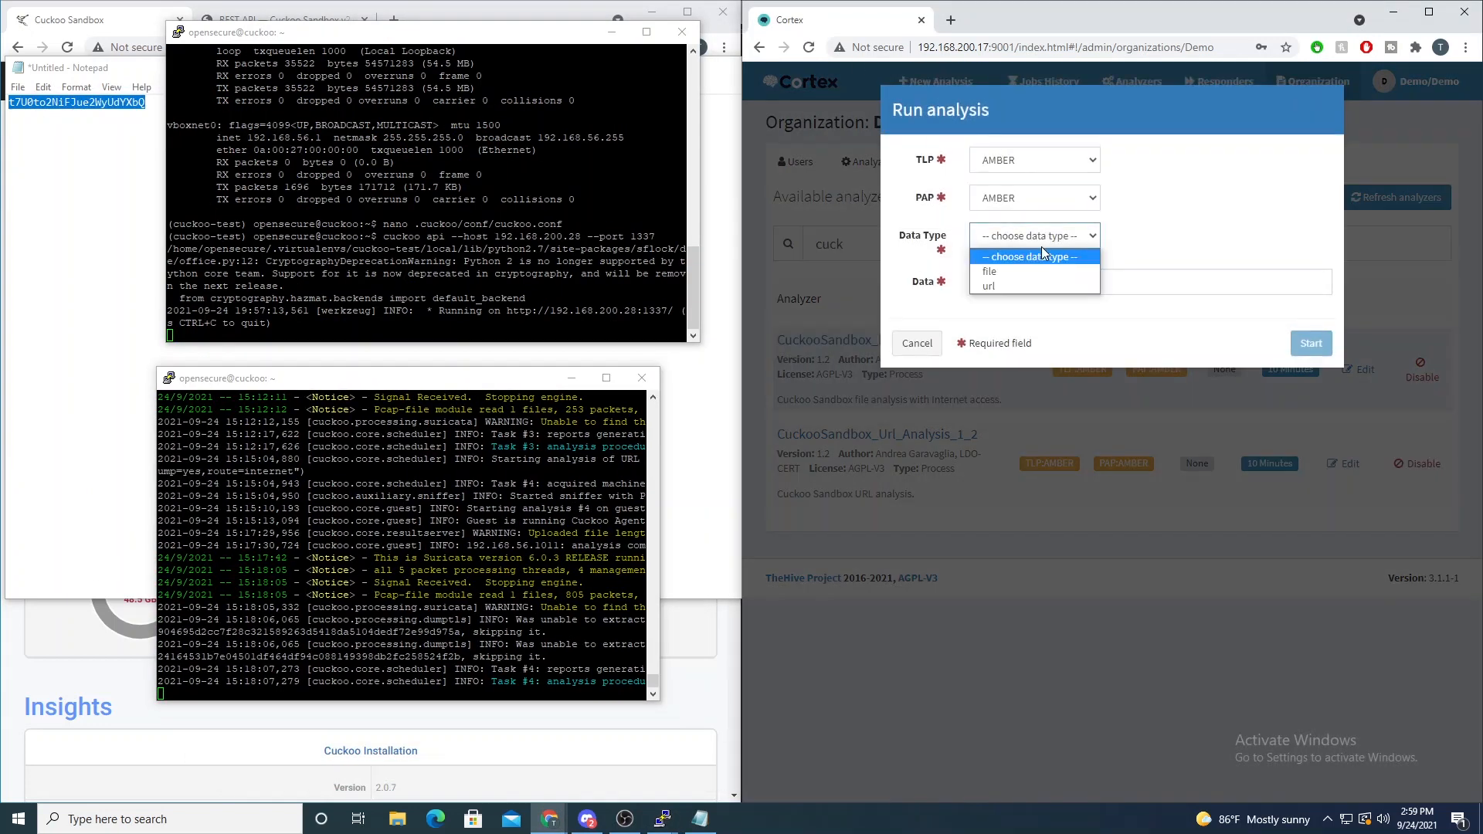
left_click(1025, 287)
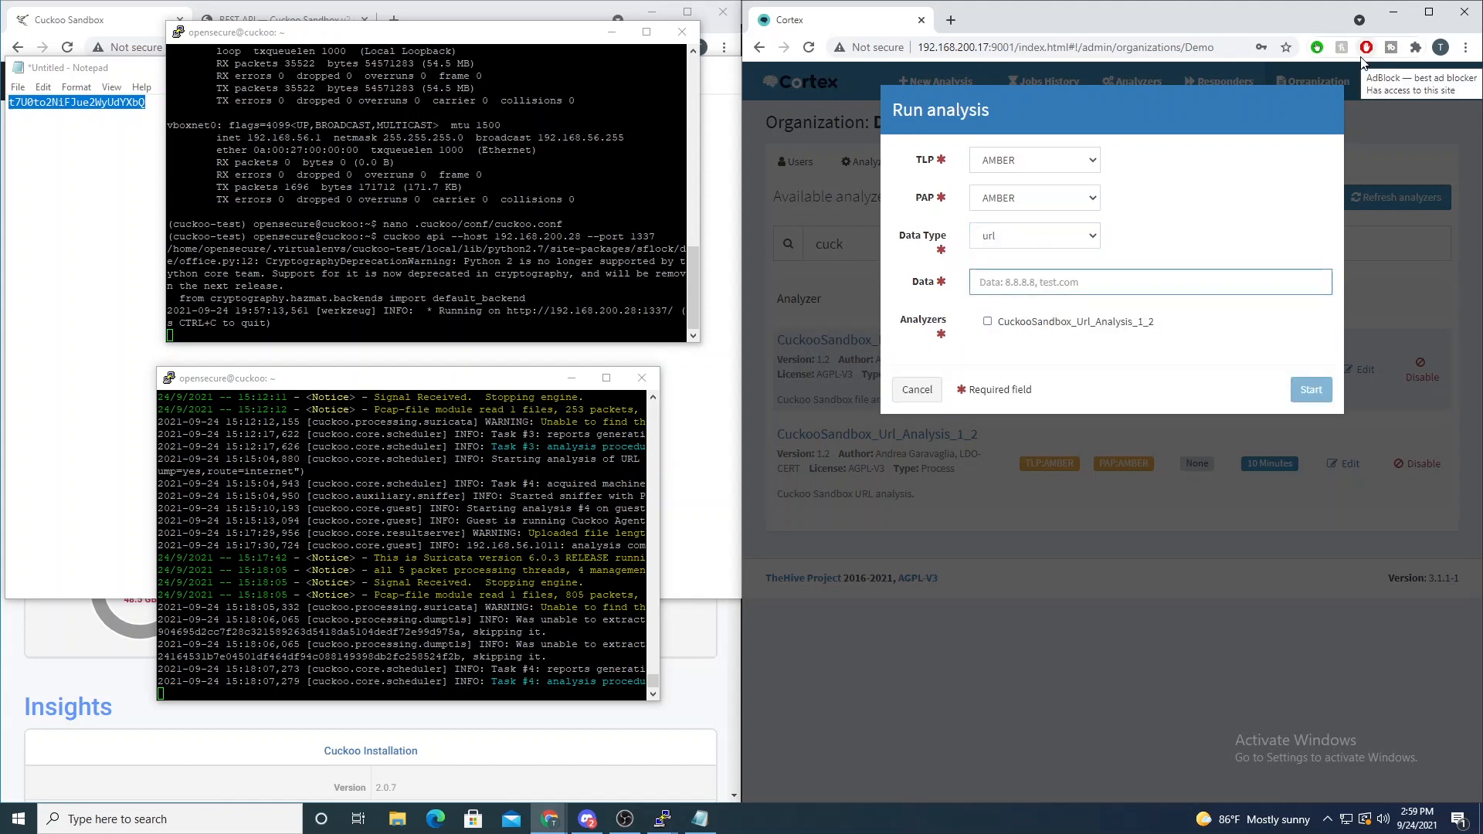
type("youtube.com")
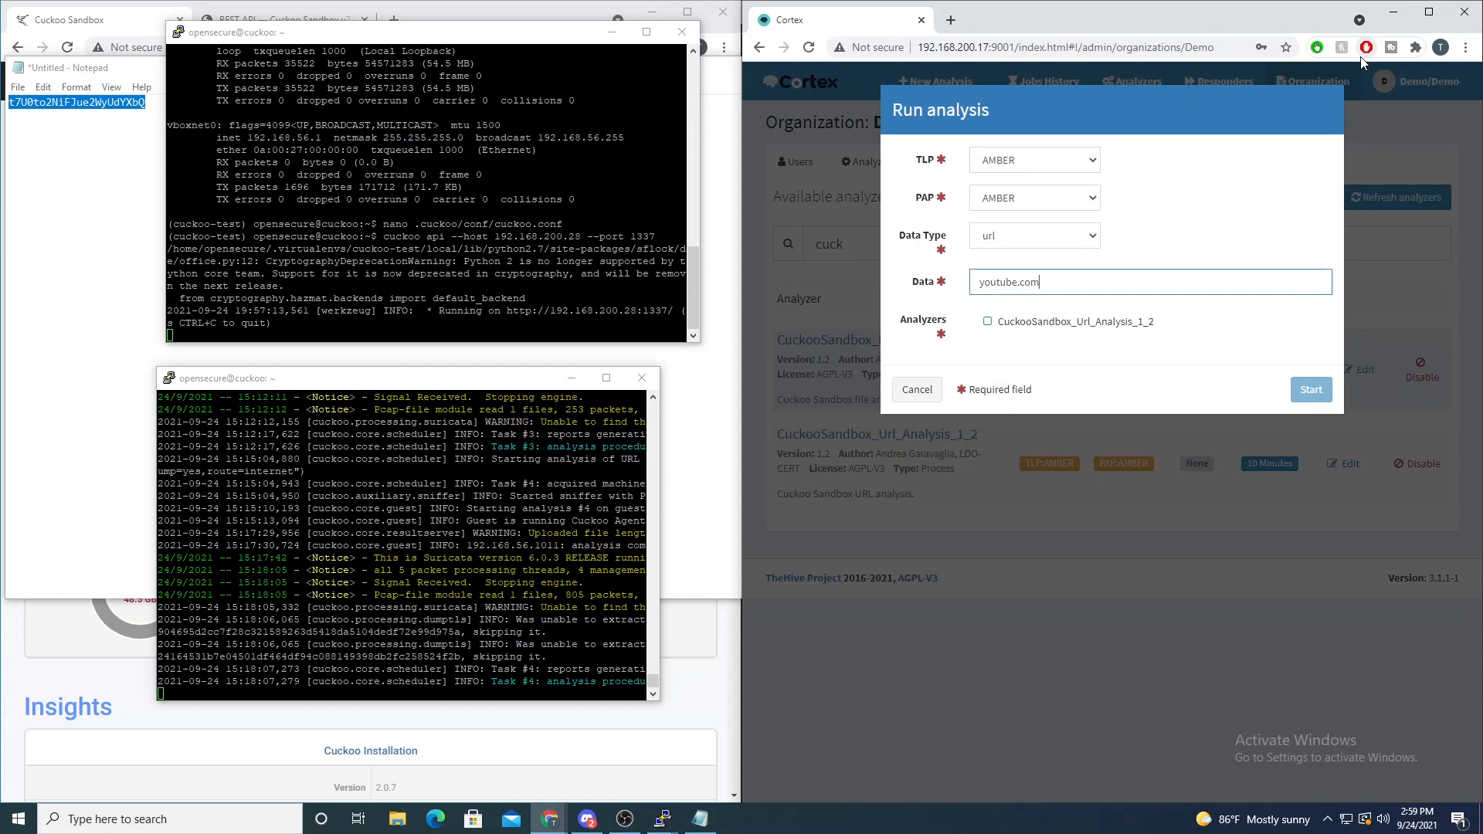
left_click(1062, 323)
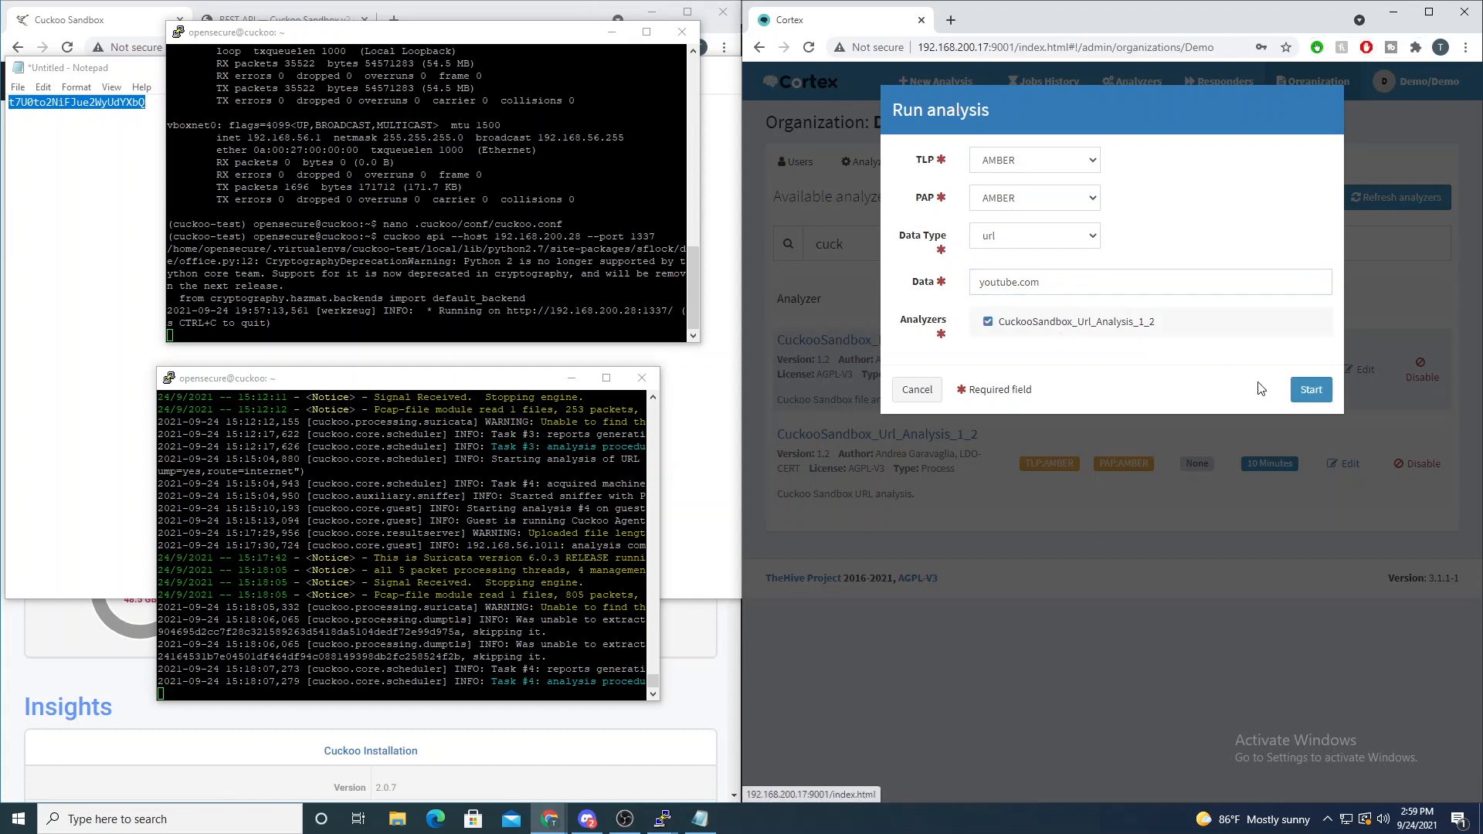
left_click(1312, 390)
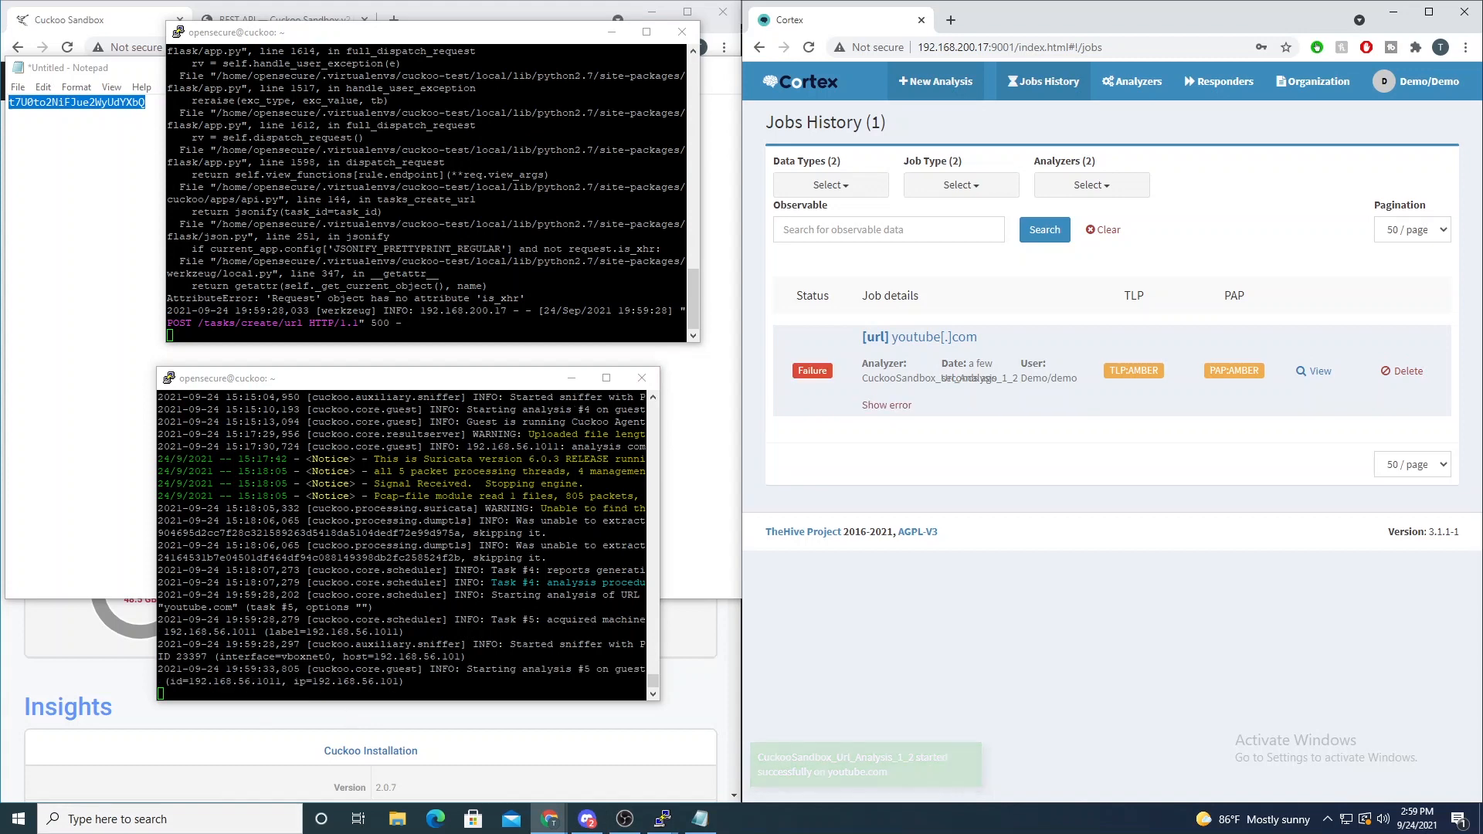
left_click(693, 340)
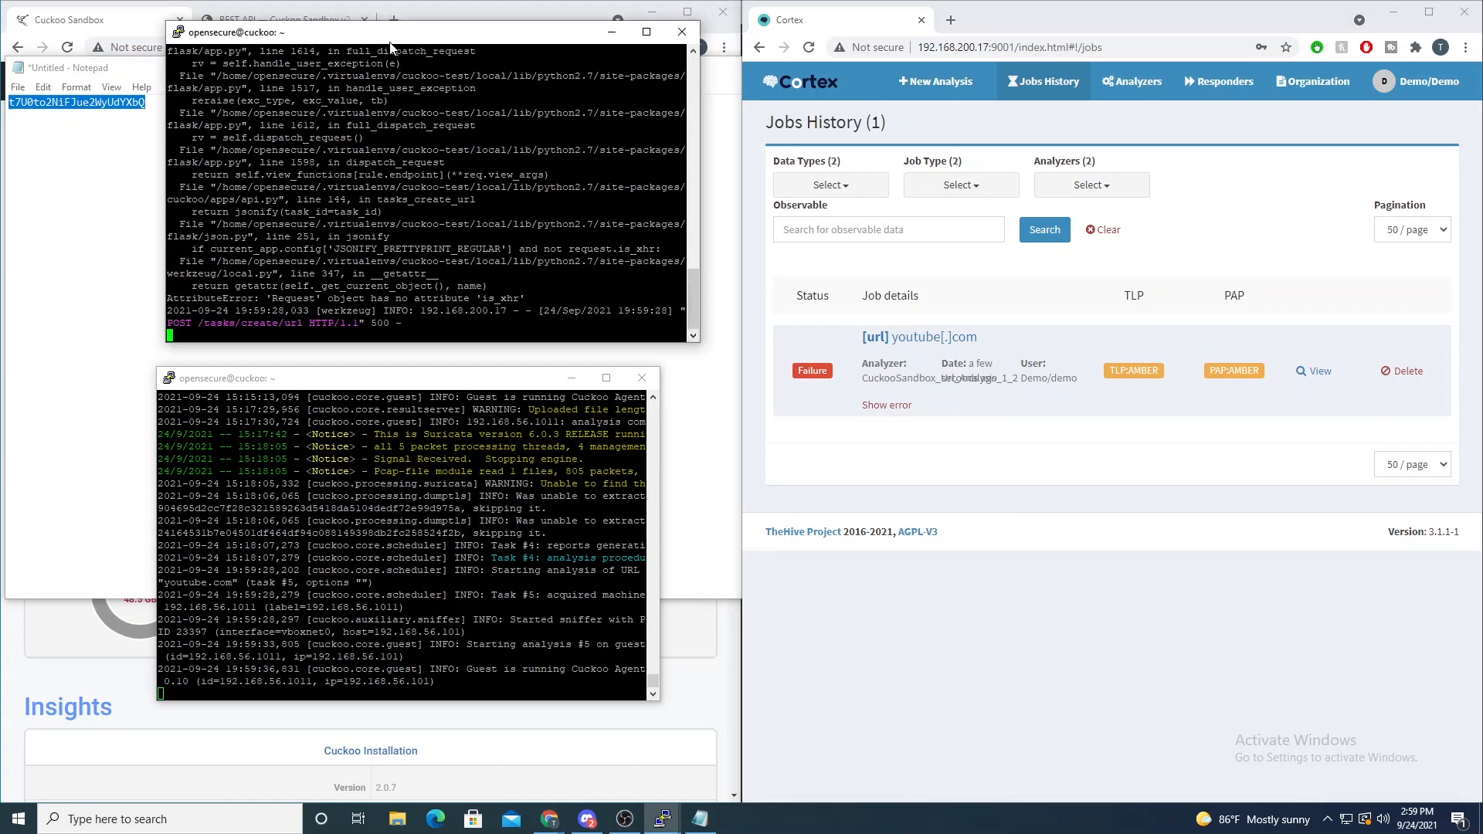
- Open the details of the failed youtube.com job in Cortex and read through the full error report
left_click(1311, 377)
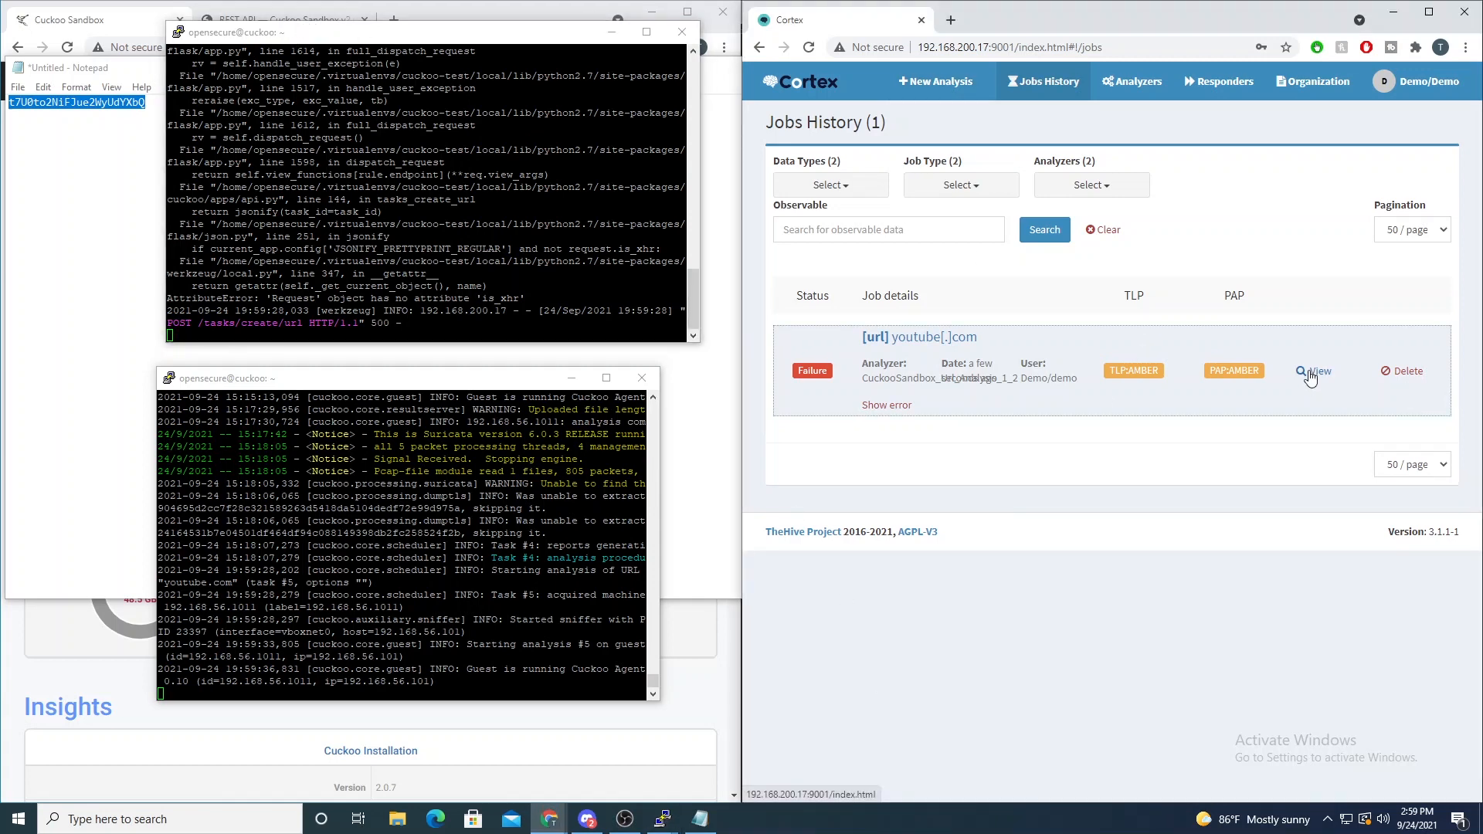
left_click(1314, 373)
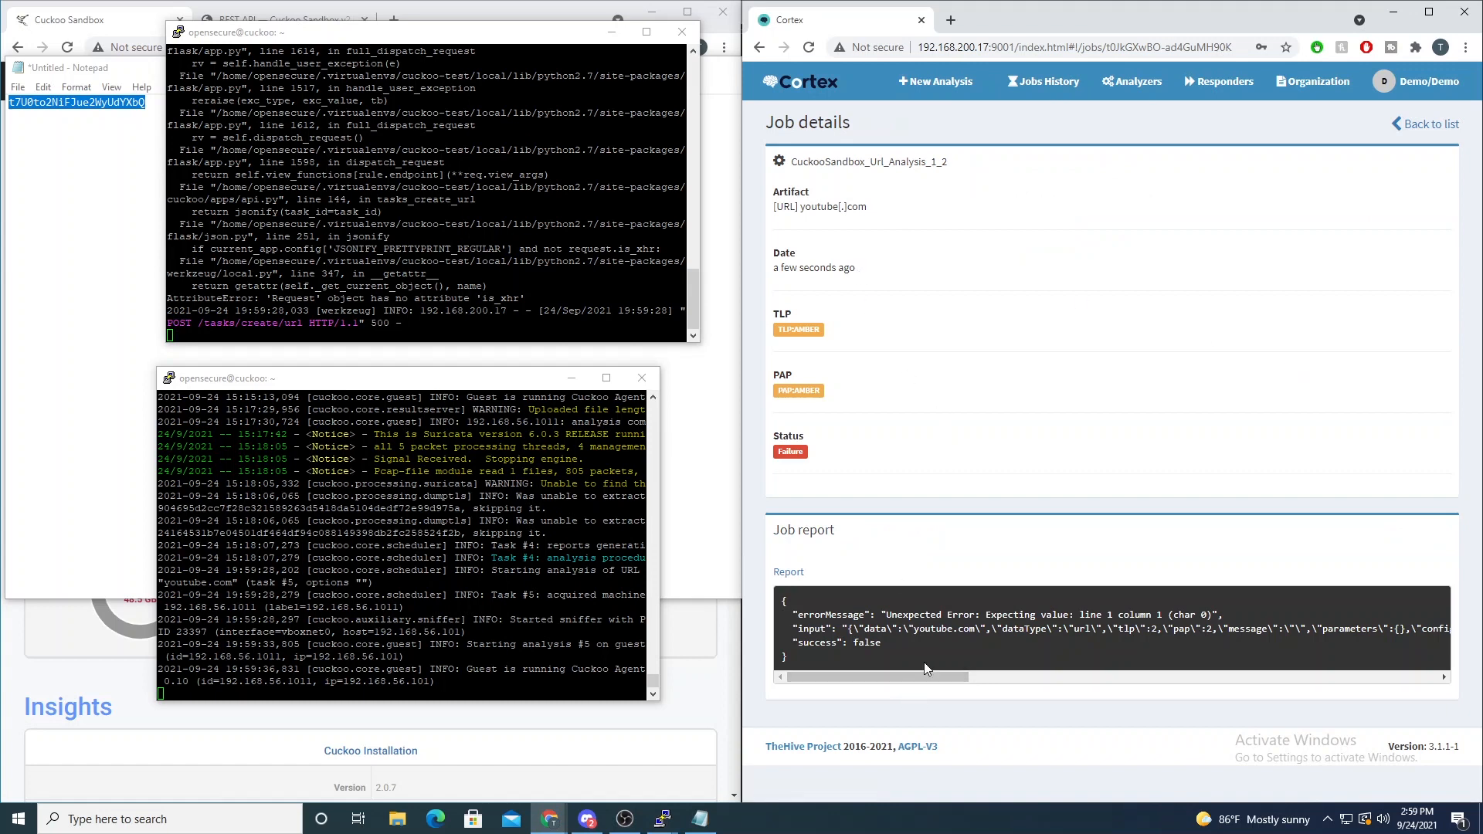
left_click_drag(924, 672, 1426, 724)
left_click_drag(1360, 677, 892, 672)
- Maximize the Cuckoo API terminal and examine the AttributeError at the end of the traceback
left_click(242, 38)
double_click(255, 35)
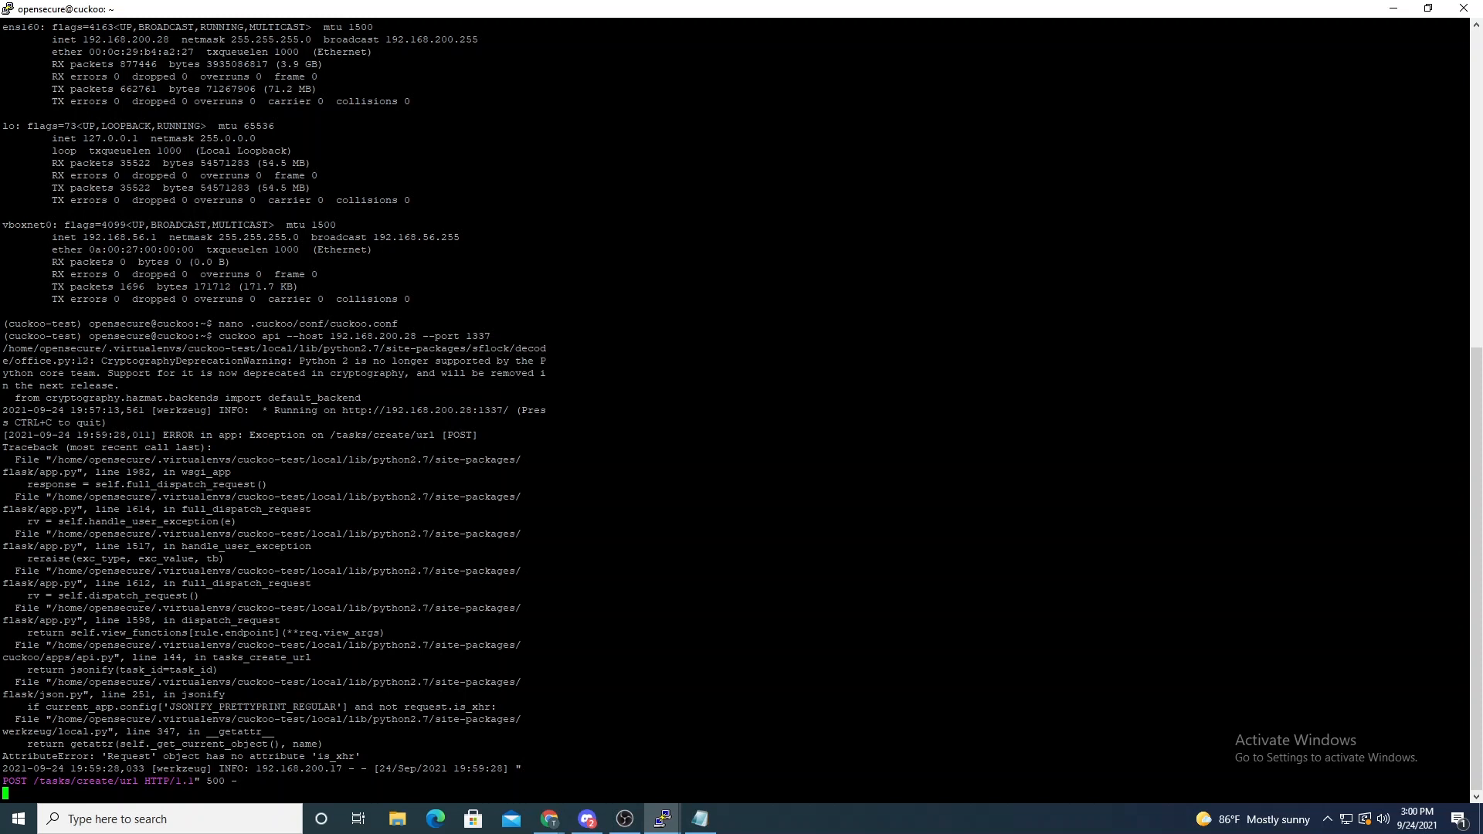
left_click_drag(159, 756, 346, 756)
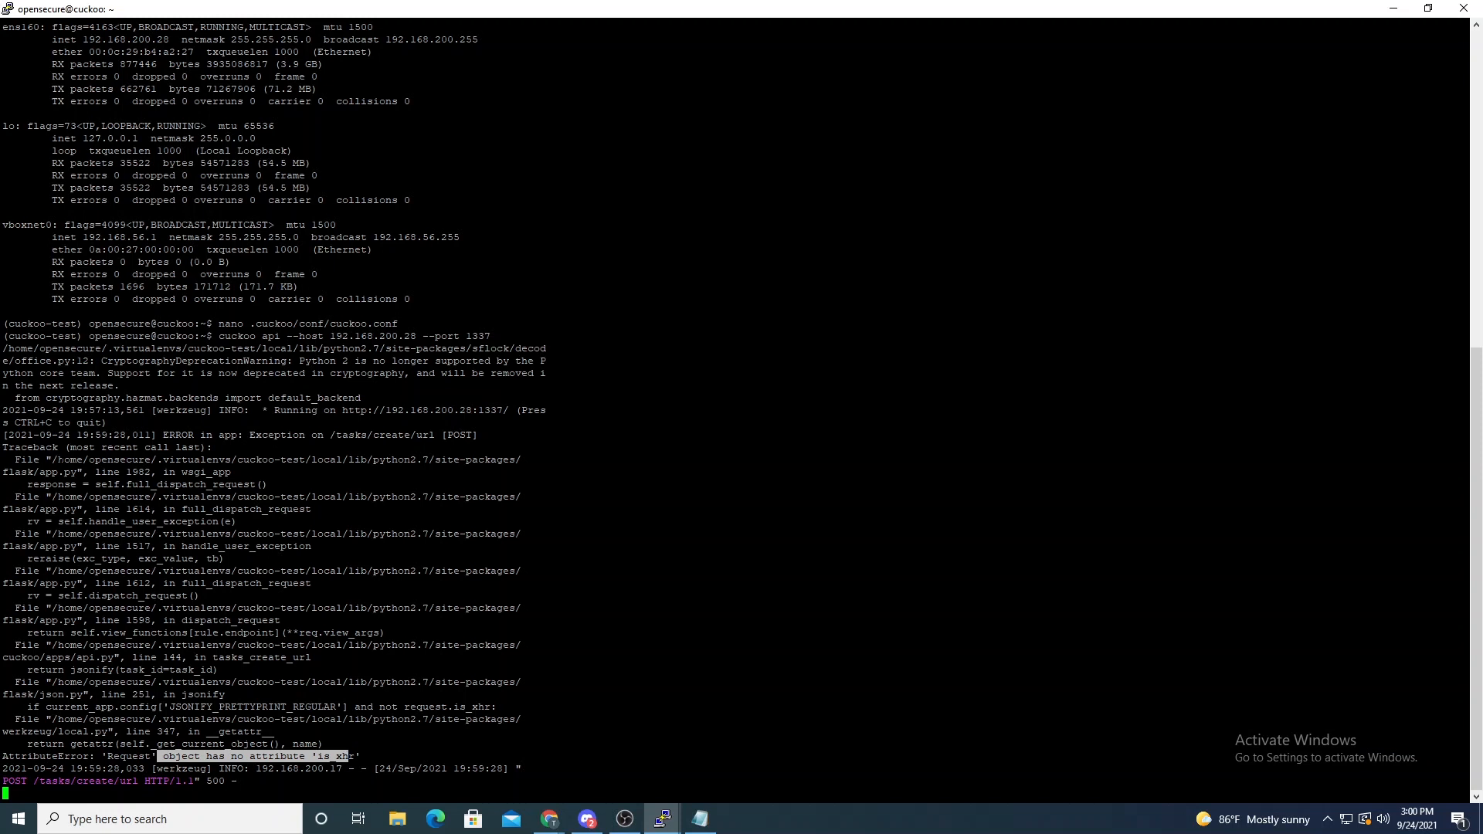
- Copy the site-packages/flask/app.py path from the first traceback entry and stop the running Cuckoo API server
mouse_move(51, 460)
left_mouse_down()
mouse_move(48, 473)
mouse_move(71, 473)
left_mouse_up()
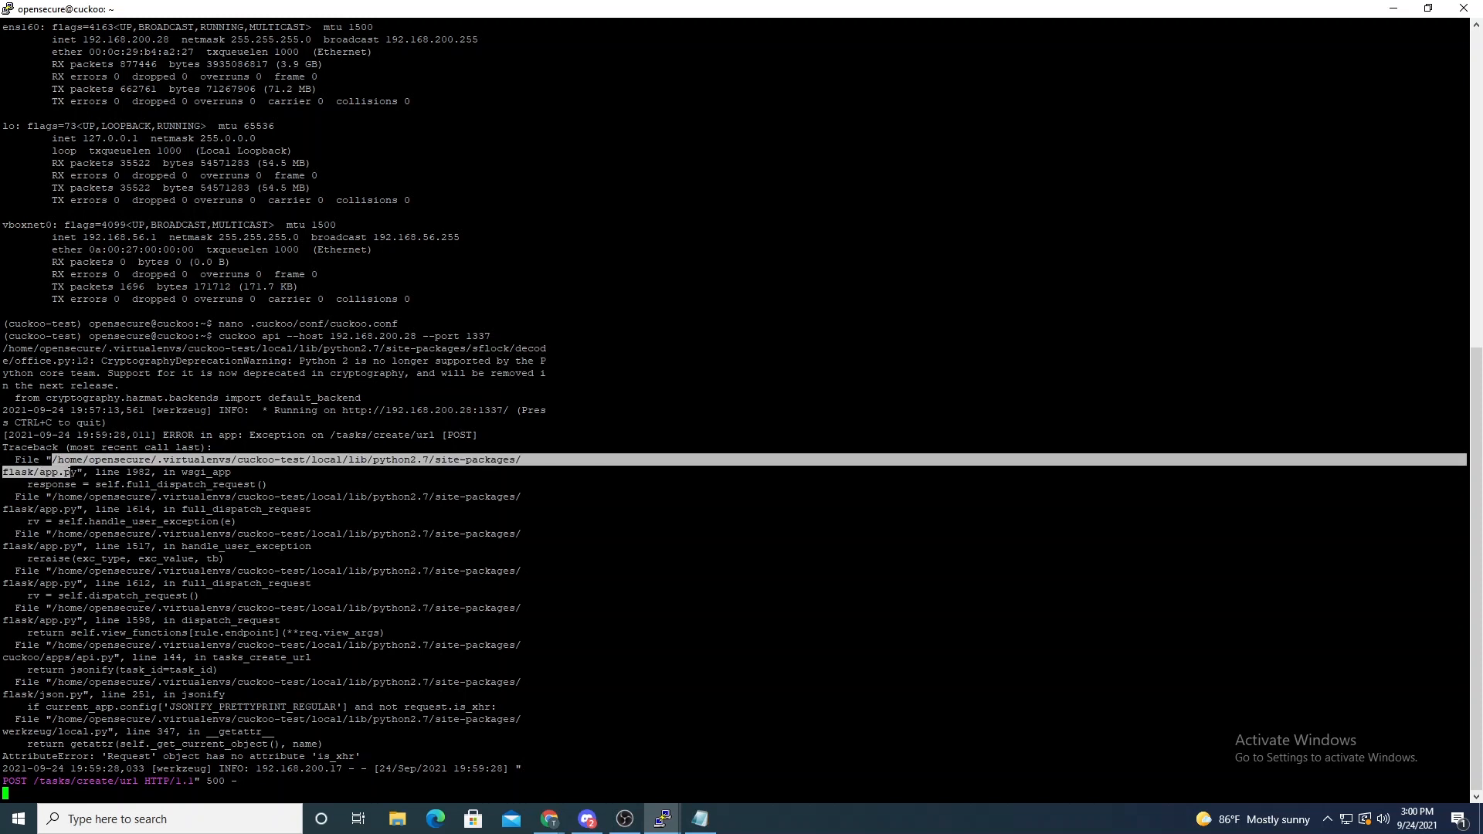
type("nano")
key("ctrl+c")
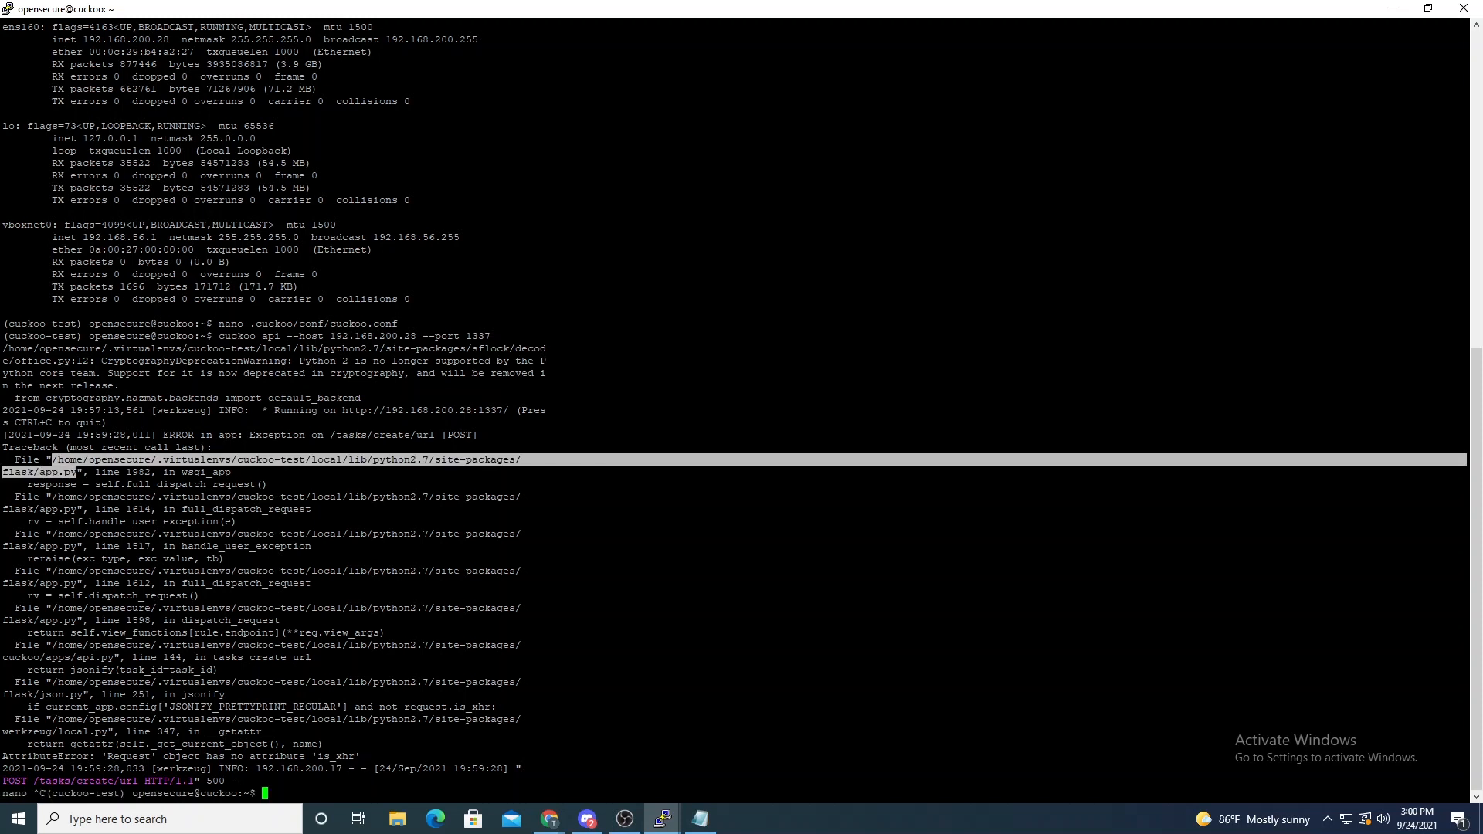
- Paste the flask/app.py path at the prompt and try to remove the line-break gap inside it before running it
key("shift+Insert")
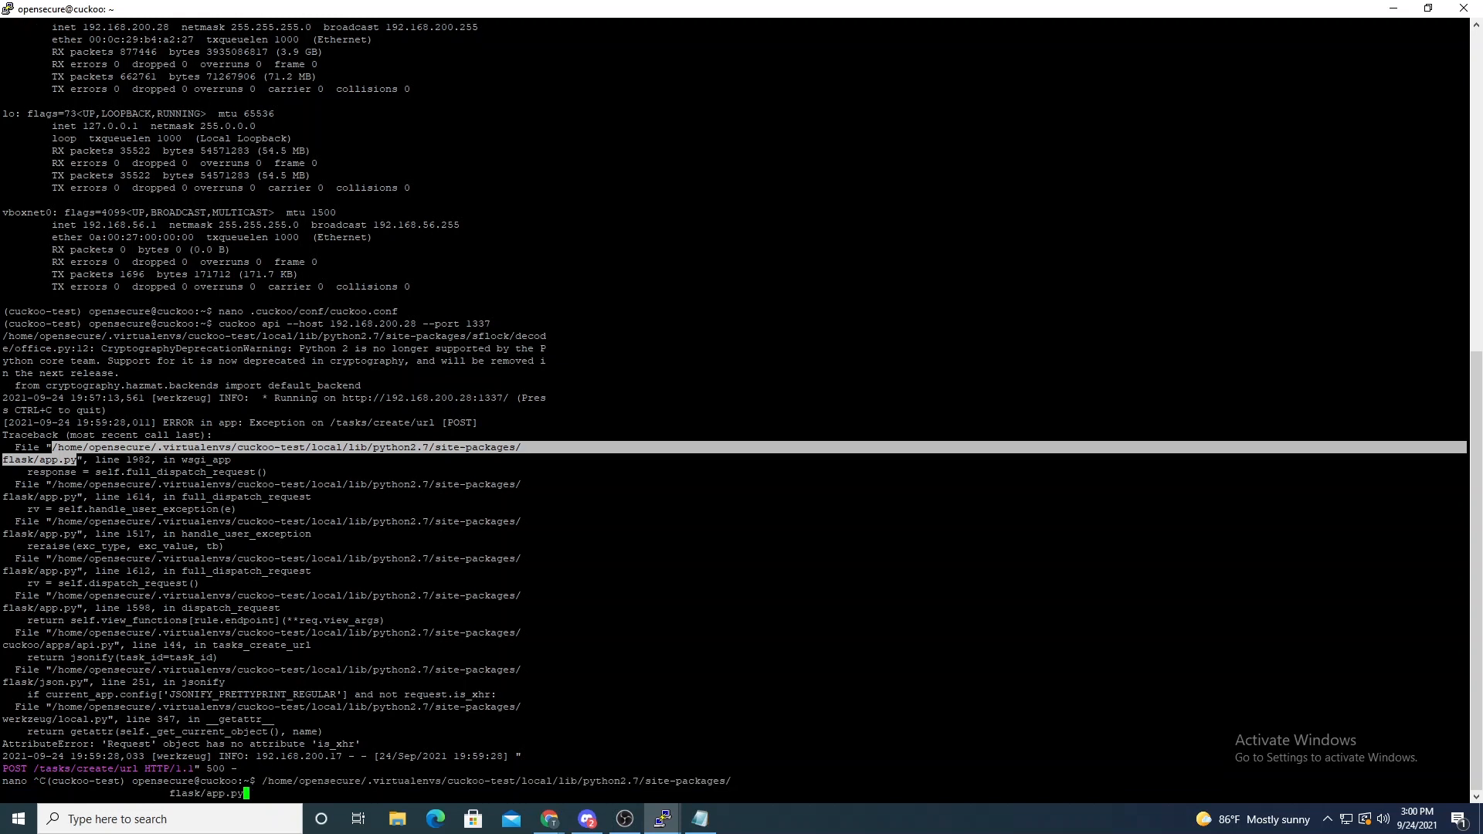
key("Left")
key("Left")
key("Left")
key("Left")
key("Left")
key("Left")
key("Left")
key("Left")
key("Left")
key("Left")
key("Left")
key("Left")
key("BackSpace")
key("BackSpace")
key("BackSpace")
key("BackSpace")
key("BackSpace")
key("BackSpace")
key("BackSpace")
key("BackSpace")
key("BackSpace")
key("BackSpace")
key("BackSpace")
key("BackSpace")
key("BackSpace")
key("BackSpace")
key("BackSpace")
key("BackSpace")
key("BackSpace")
key("BackSpace")
key("BackSpace")
key("BackSpace")
key("BackSpace")
key("BackSpace")
key("BackSpace")
key("BackSpace")
key("BackSpace")
key("BackSpace")
key("BackSpace")
key("BackSpace")
key("BackSpace")
key("BackSpace")
key("BackSpace")
key("BackSpace")
key("BackSpace")
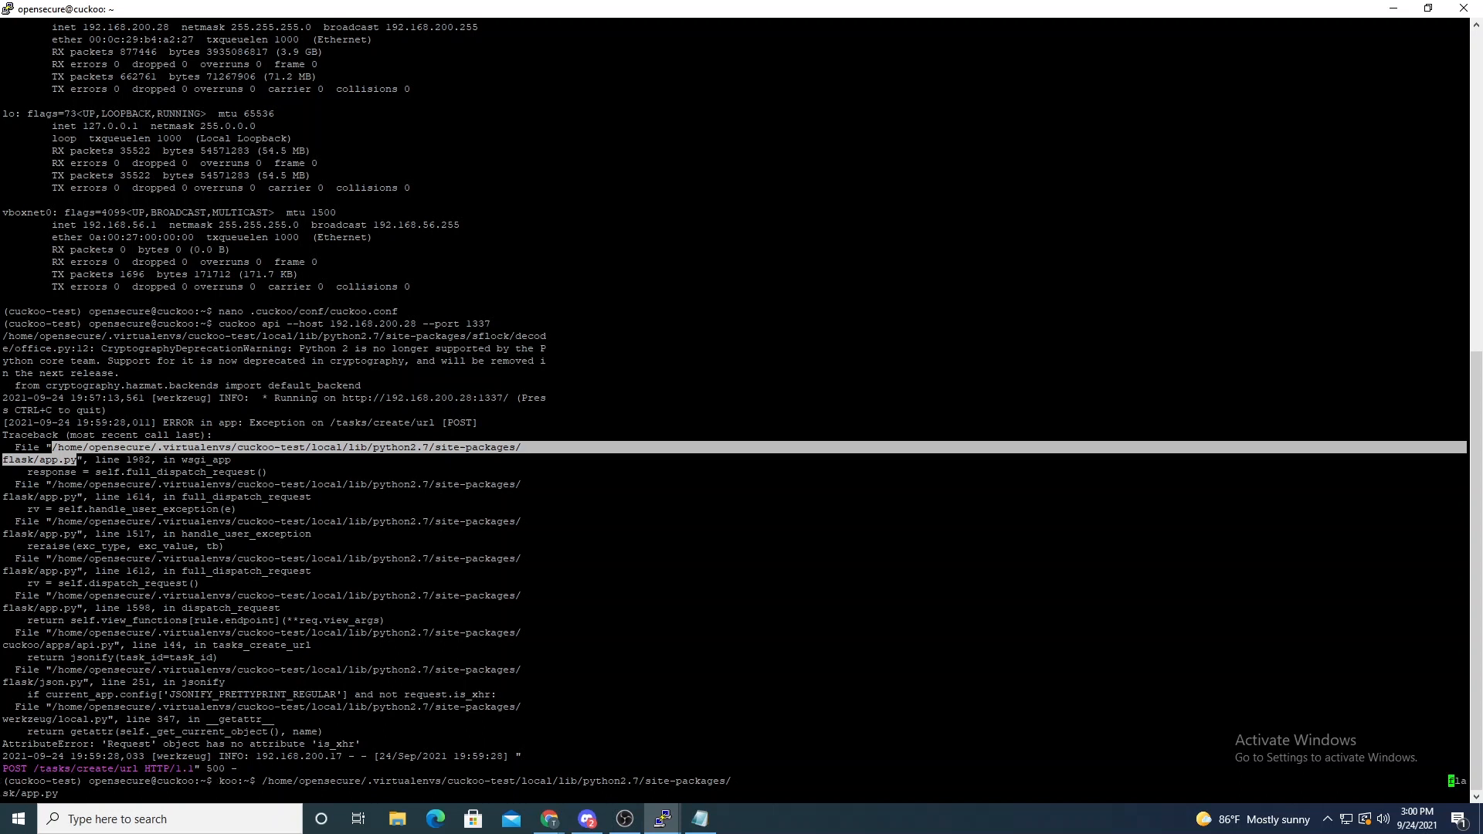
key("BackSpace")
key("BackSpace")
key("BackSpace")
key("BackSpace")
key("BackSpace")
key("BackSpace")
key("BackSpace")
key("BackSpace")
key("BackSpace")
key("BackSpace")
key("BackSpace")
key("BackSpace")
key("BackSpace")
key("BackSpace")
key("BackSpace")
key("BackSpace")
key("BackSpace")
key("BackSpace")
key("BackSpace")
key("BackSpace")
key("BackSpace")
key("BackSpace")
key("BackSpace")
key("BackSpace")
key("BackSpace")
key("BackSpace")
key("BackSpace")
key("BackSpace")
key("BackSpace")
key("BackSpace")
key("BackSpace")
key("BackSpace")
key("BackSpace")
key("BackSpace")
key("BackSpace")
key("BackSpace")
key("BackSpace")
key("BackSpace")
key("BackSpace")
key("BackSpace")
key("BackSpace")
type("/")
key("Return")
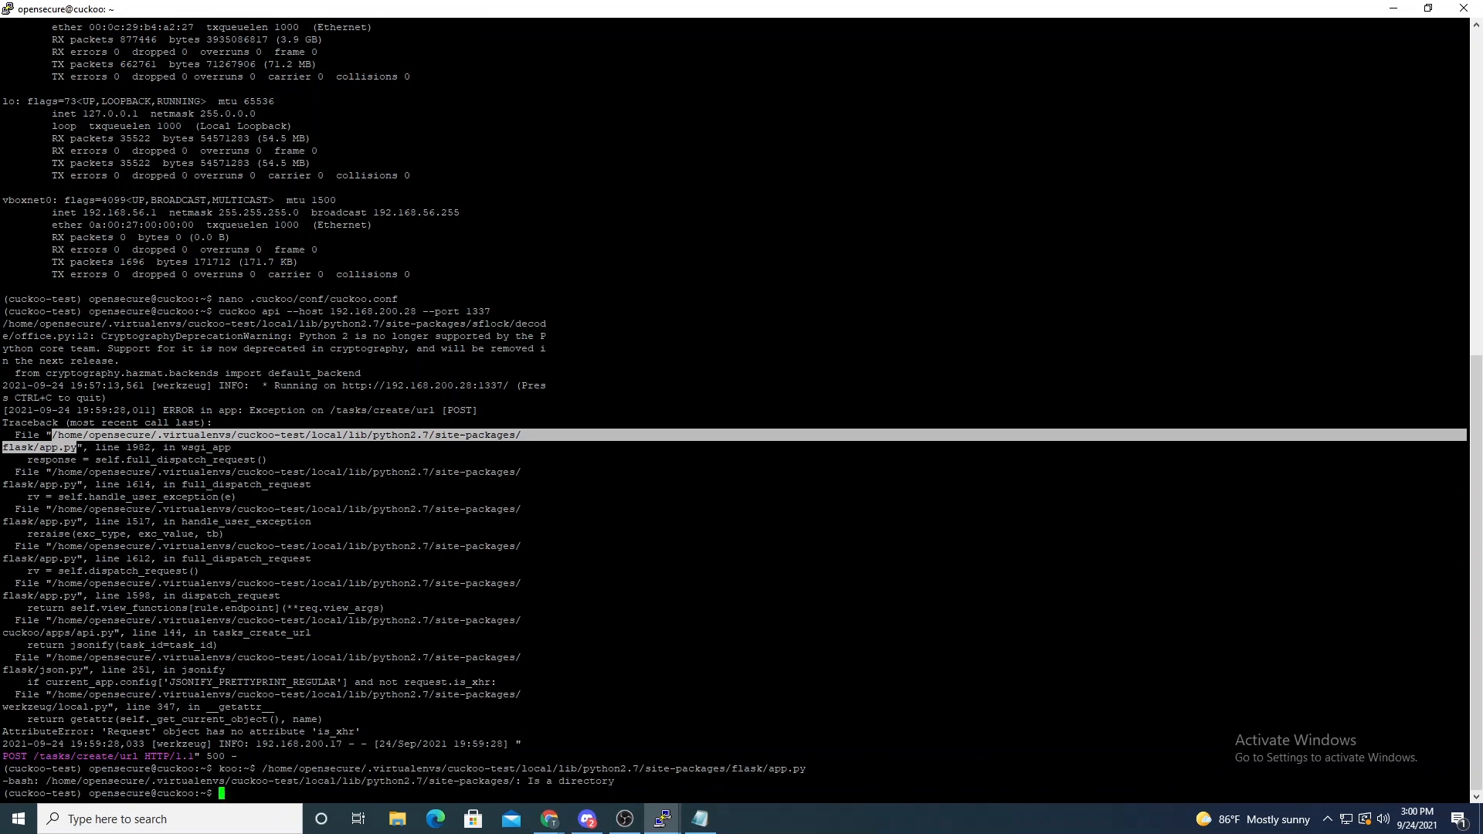
- Try to open the recalled flask/app.py path in nano, and exit the editor
key("Up")
key("Home")
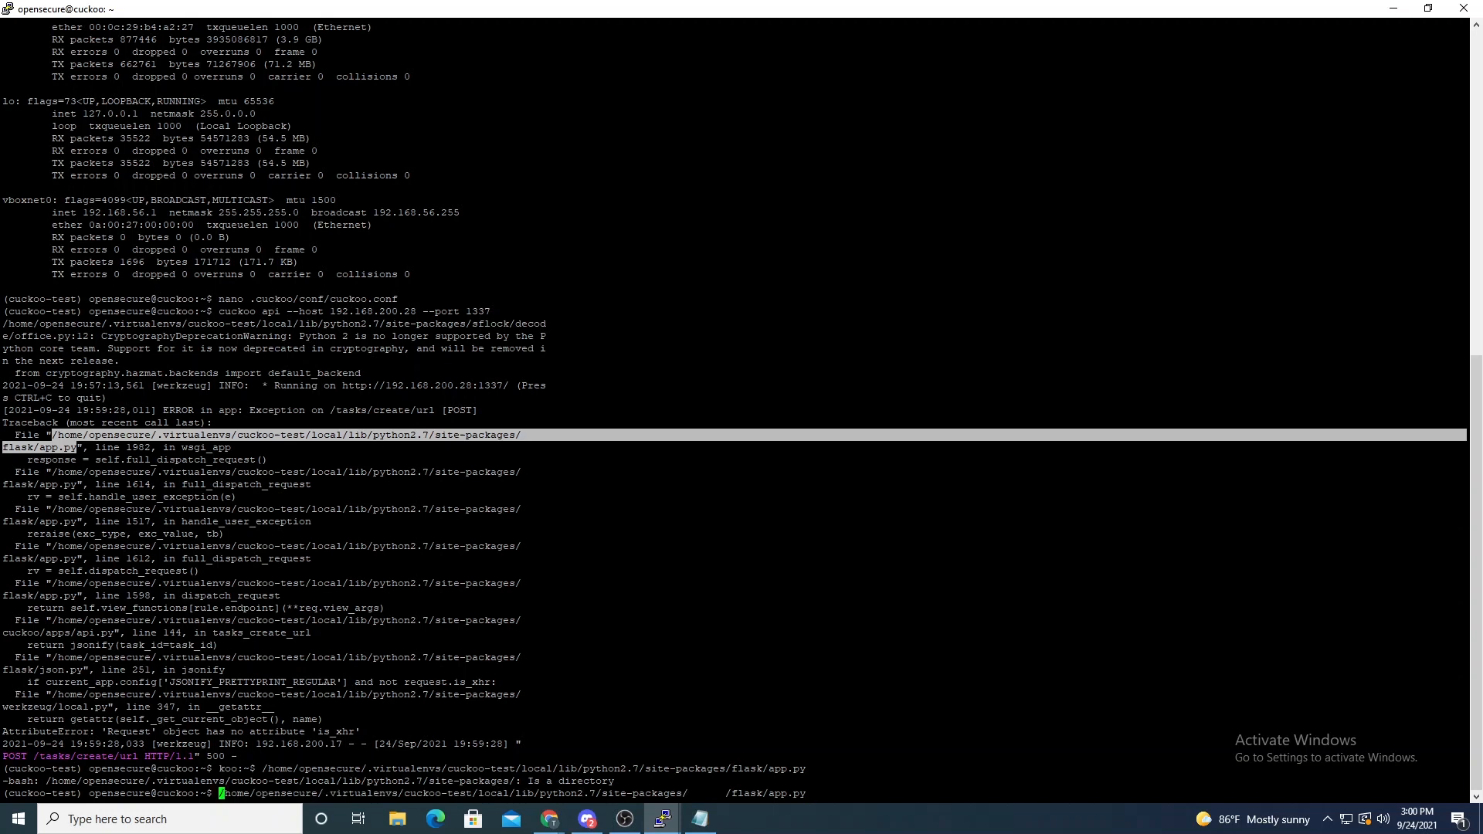
type("nano")
key("Return")
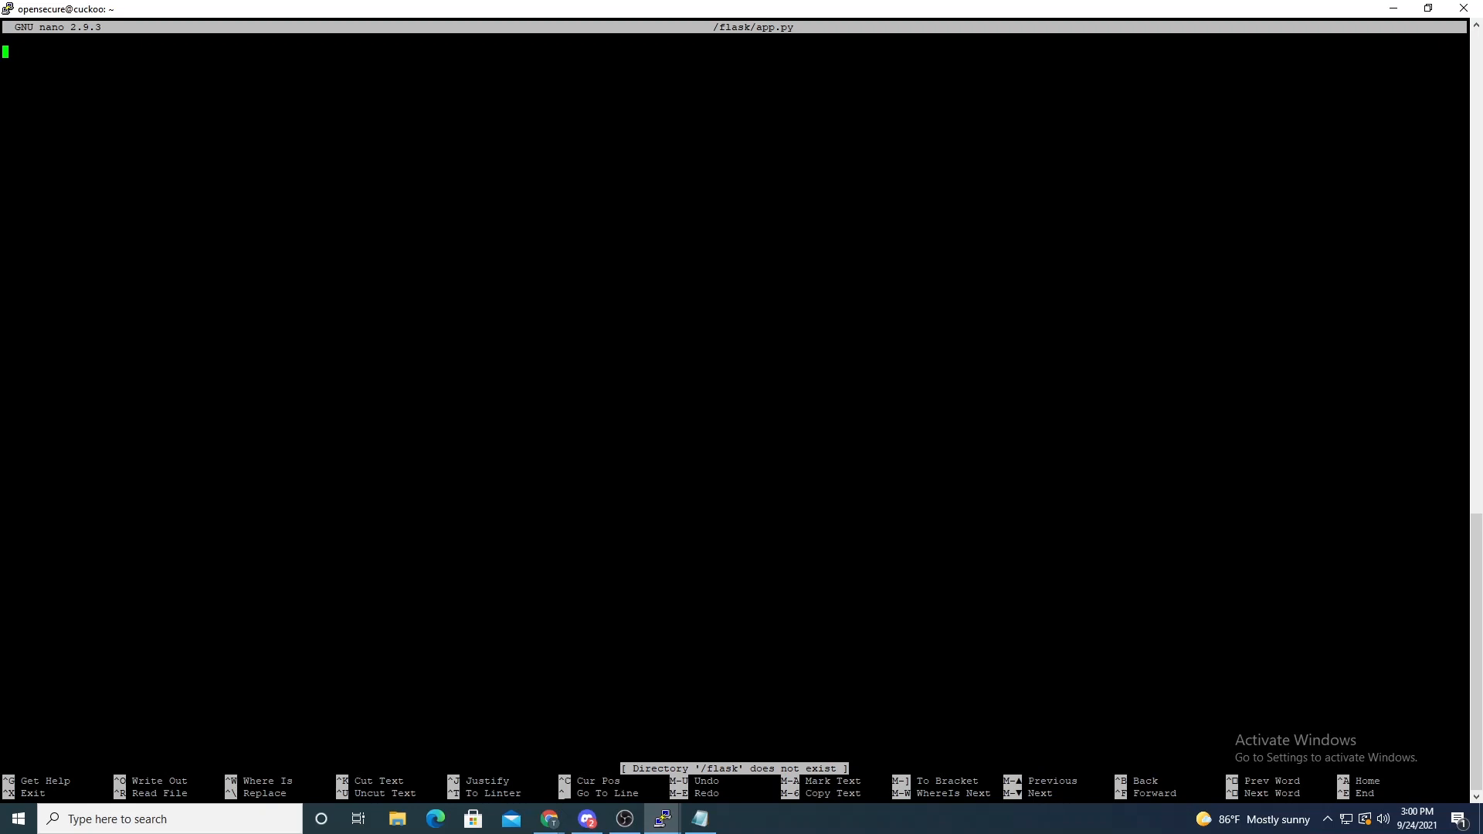
key("ctrl+x")
- Bring back the flask/app.py path, close the gap after site-packages/, and open the file in nano
key("shift+Insert")
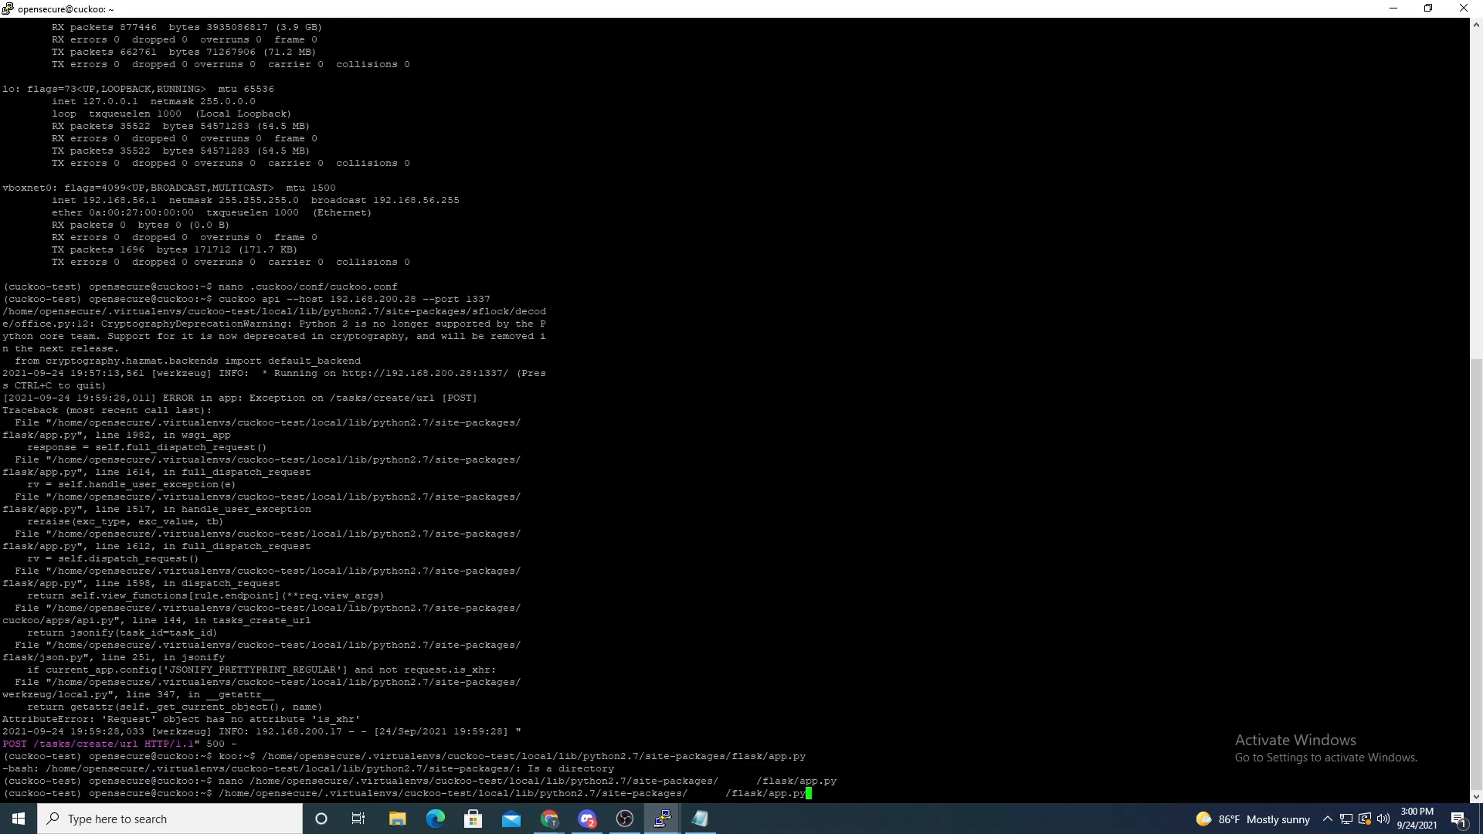
key("Left")
key("Left")
key("Left")
key("Left")
key("Left")
key("Left")
key("Left")
key("Left")
key("Left")
key("Left")
key("Left")
key("Left")
key("Left")
key("BackSpace")
key("BackSpace")
key("BackSpace")
key("BackSpace")
key("BackSpace")
key("BackSpace")
key("BackSpace")
key("Home")
type("nano")
key("Return")
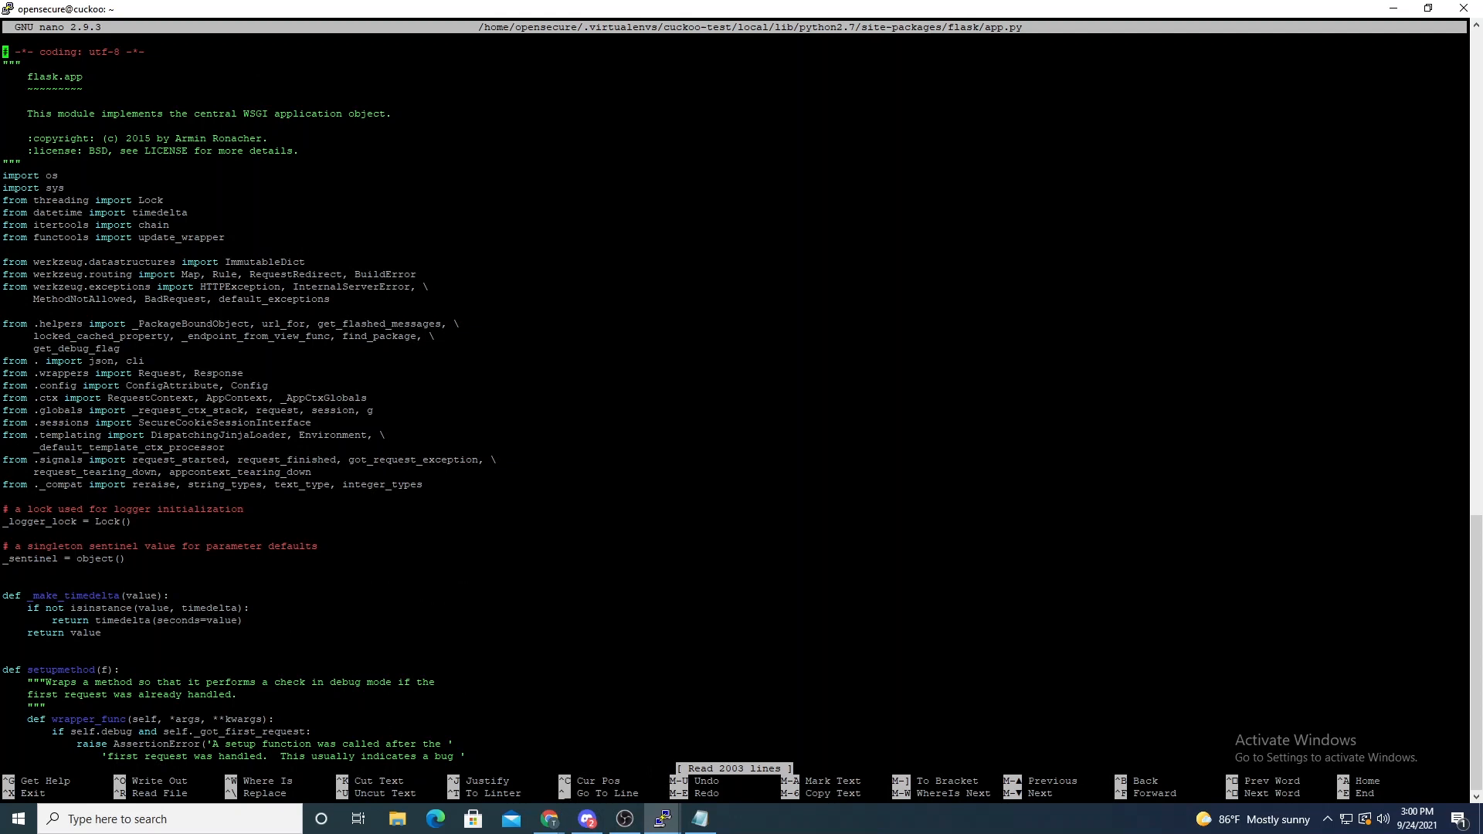
- Set JSONIFY_PRETTYPRINT_REGULAR to False in the default_config block of flask/app.py, and save and exit the file
key("Page_Down")
key("Page_Down")
key("Page_Down")
key("Page_Down")
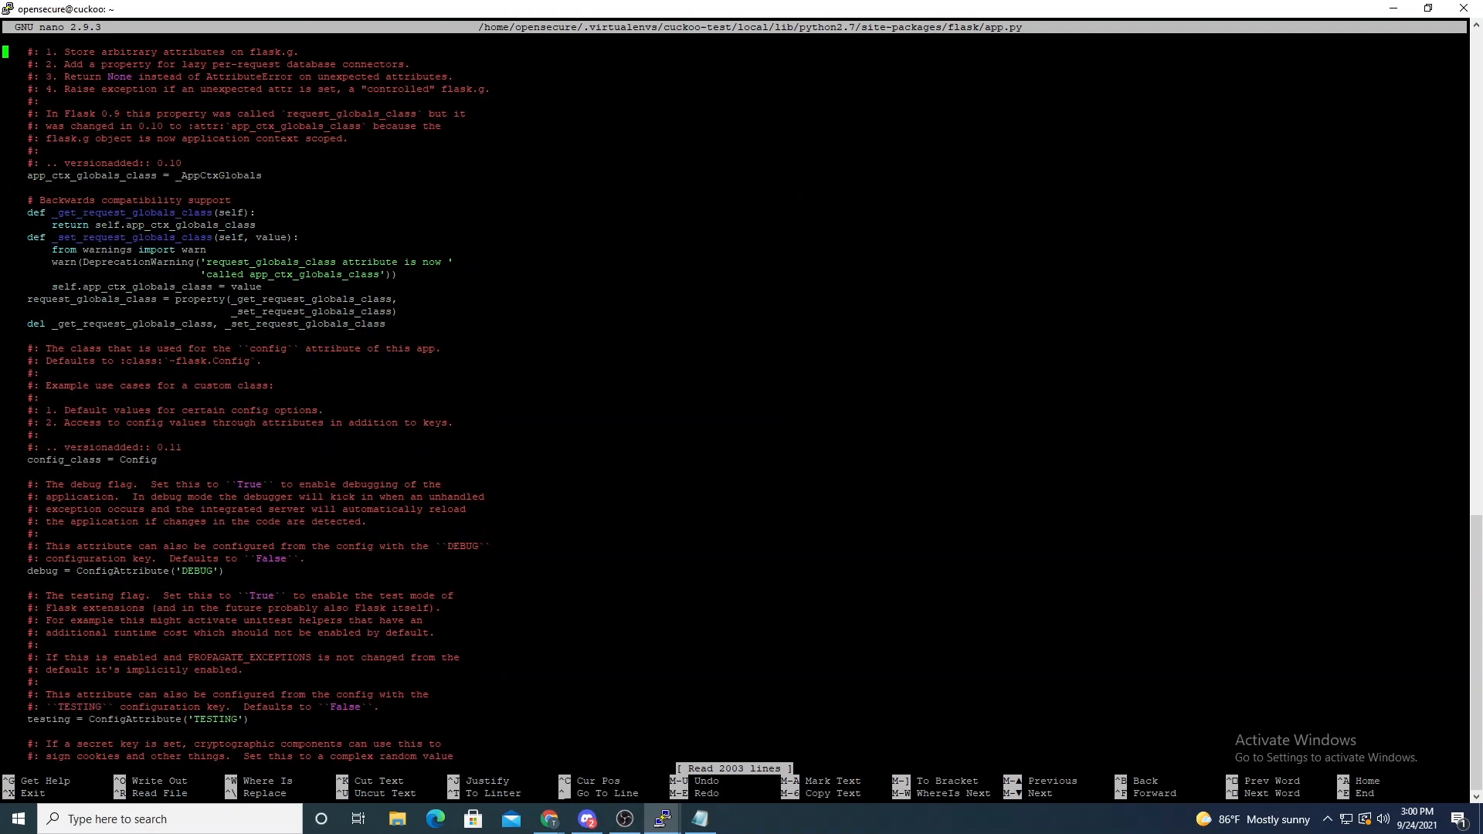
key("Page_Down")
key("Page_Down")
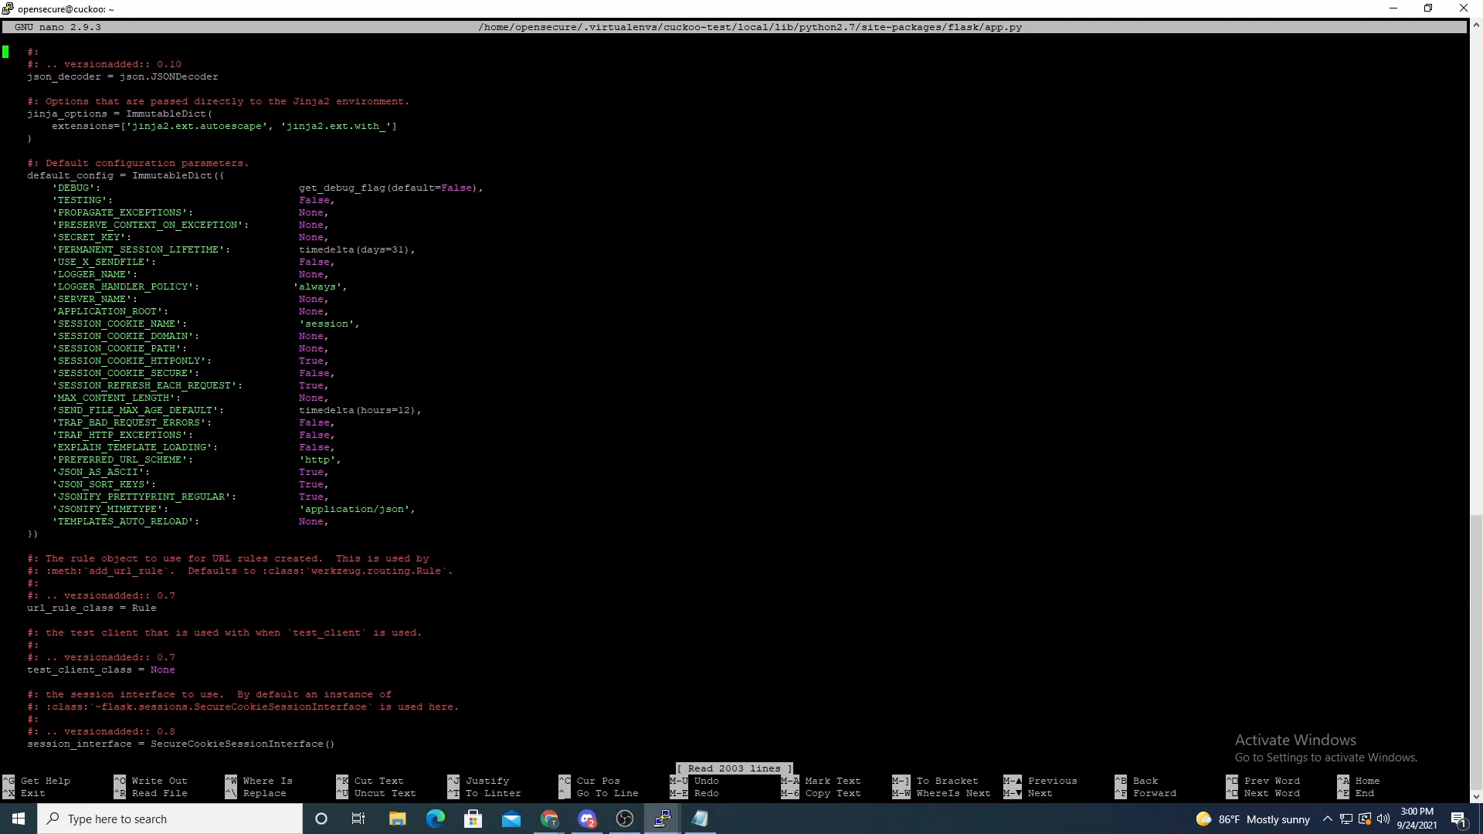
key("Down")
key("Down")
key("Down")
key("Down")
key("Down")
key("Down")
key("Down")
key("Down")
key("Down")
key("Down")
key("Down")
key("Down")
key("Down")
key("Down")
key("Down")
key("Down")
key("Down")
key("Down")
key("Down")
key("Down")
key("Down")
key("Down")
key("Down")
key("Down")
key("Down")
key("Down")
key("Down")
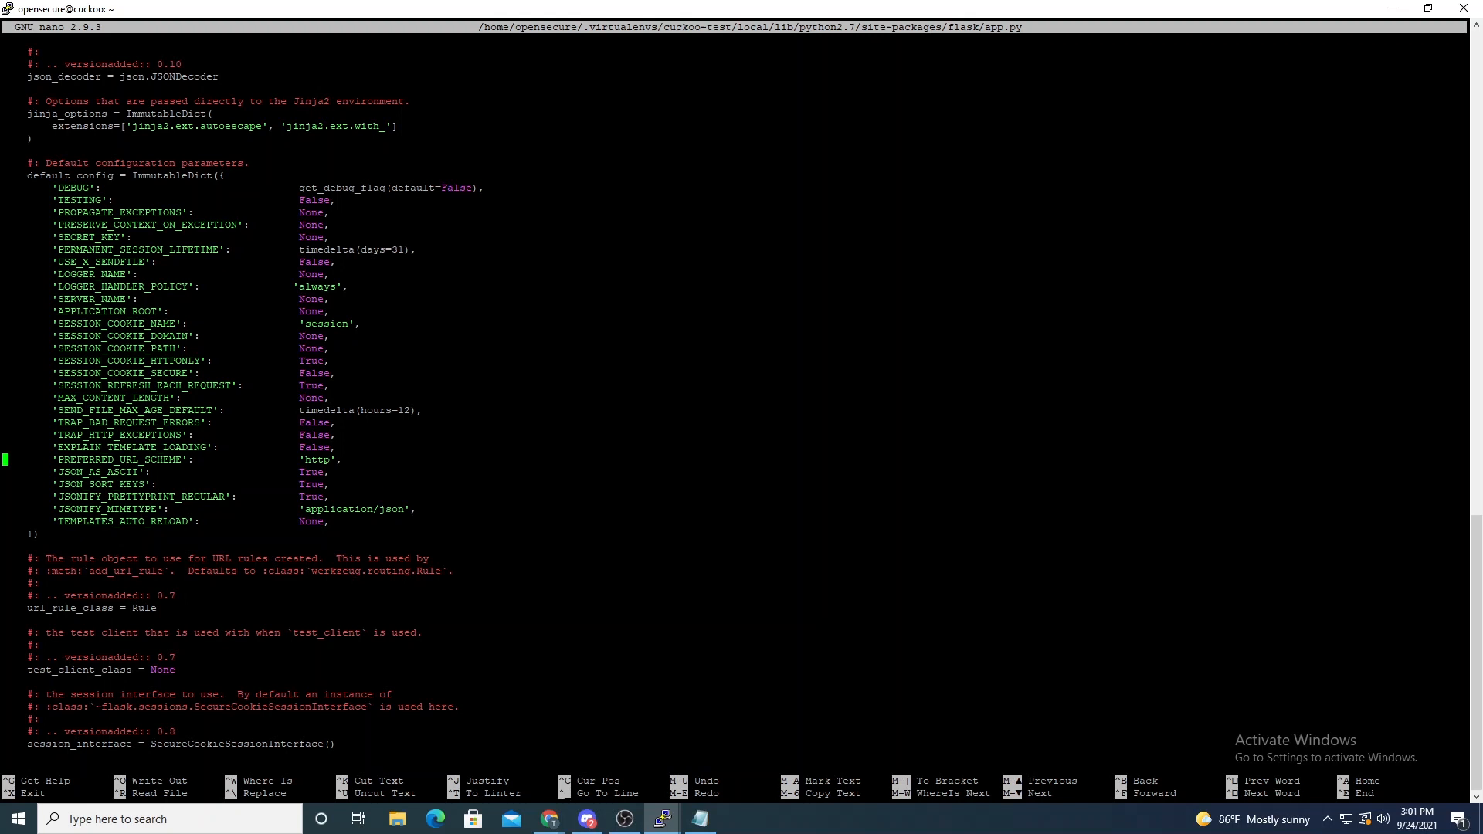
left_click_drag(92, 497, 199, 496)
left_click(198, 497)
key("Down")
key("Down")
key("End")
key("Left")
key("Left")
key("Right")
key("BackSpace")
key("BackSpace")
key("BackSpace")
key("BackSpace")
type("False")
key("ctrl+x")
key("y")
key("Return")
- Restart the API with cuckoo api --host 192.168.200.28 --port 1337 and restore the terminal to a small window beside Cortex
key("Up")
key("Up")
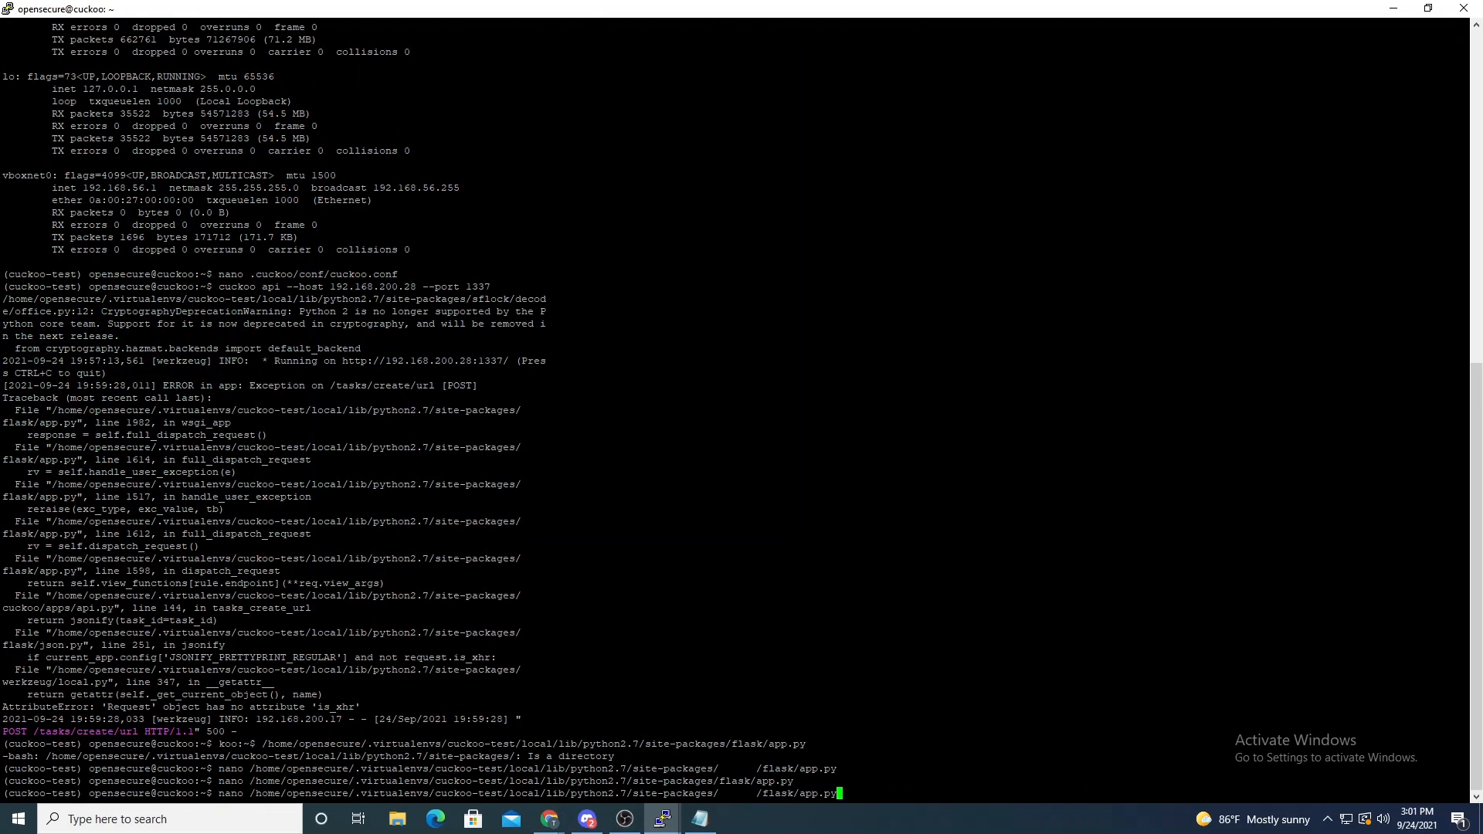
key("Up")
key("Up")
key("Return")
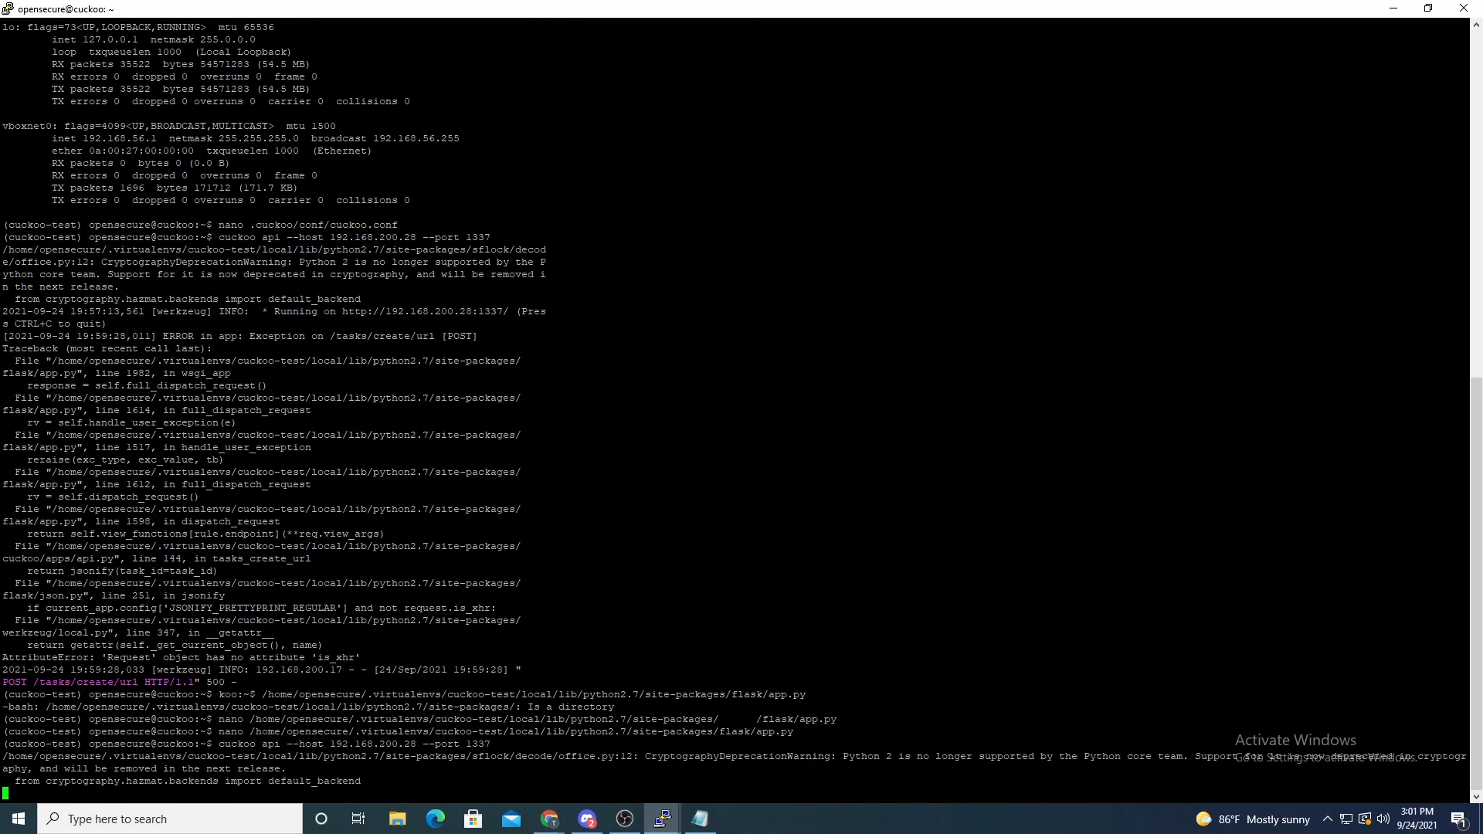
left_click_drag(524, 7, 287, 60)
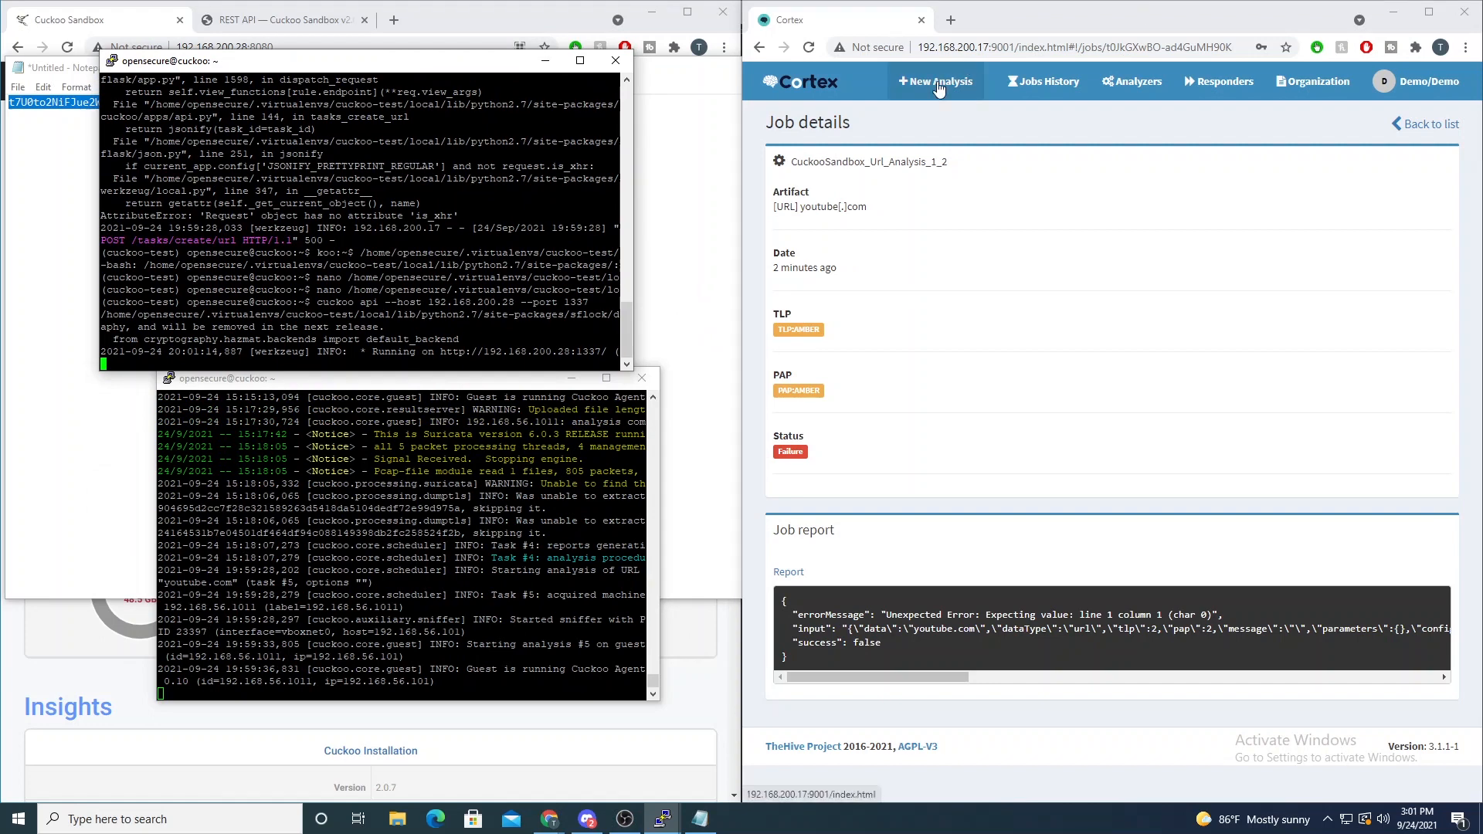
- Begin a new analysis in Cortex and set its data type to url
left_click(960, 73)
left_click(1033, 235)
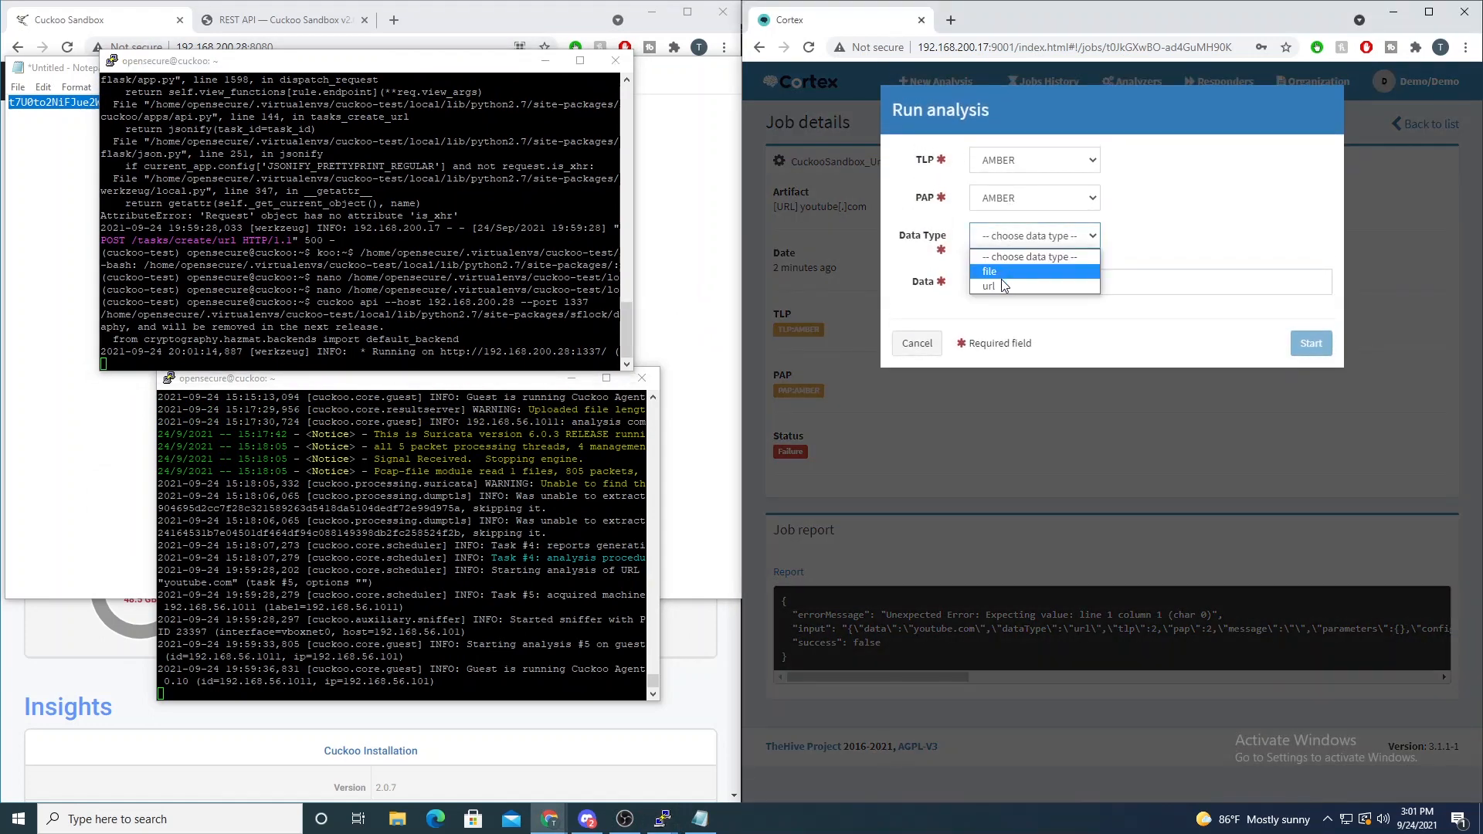
left_click(1001, 283)
left_click(1003, 290)
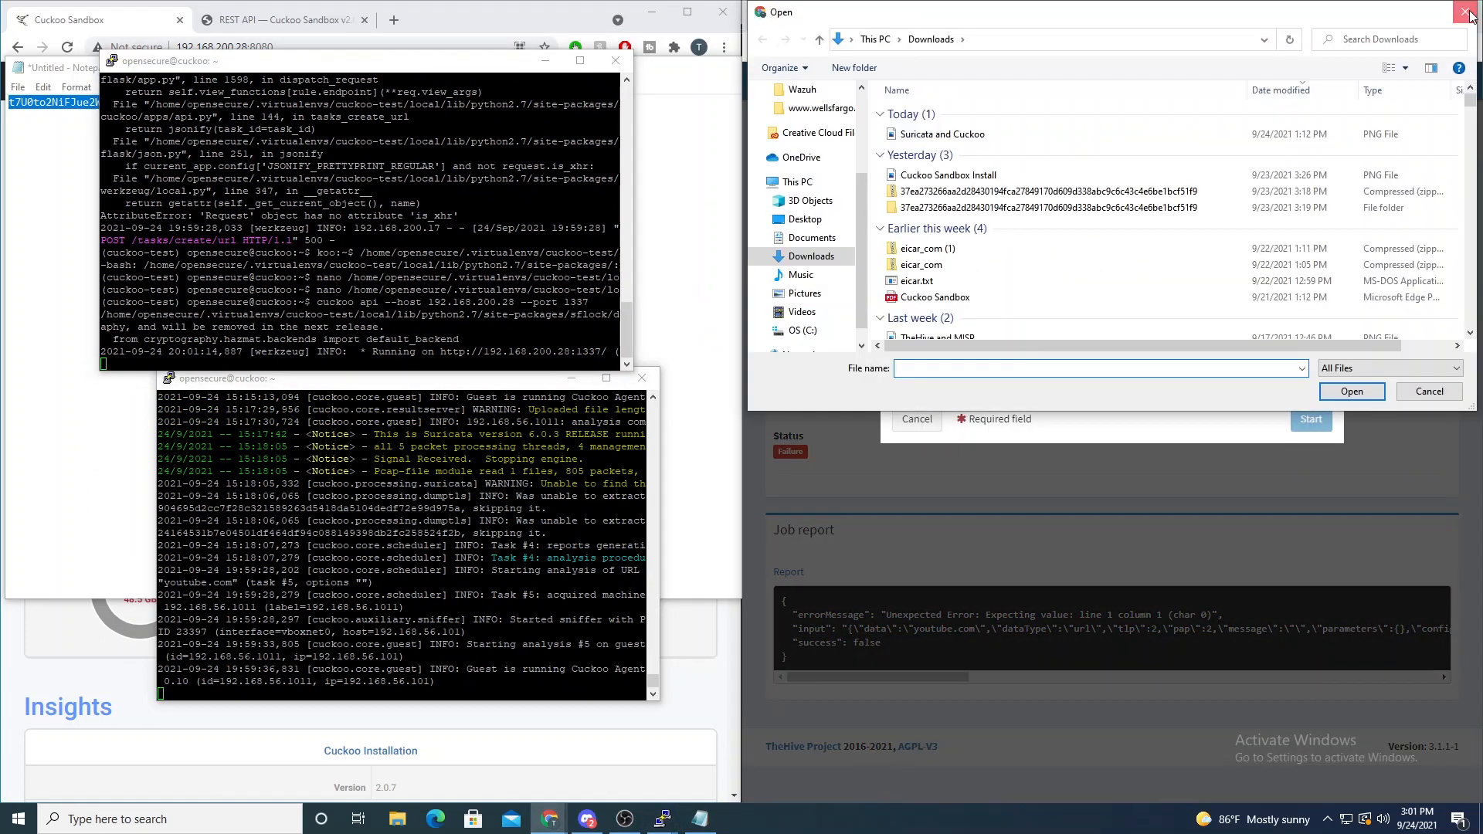
left_click(1465, 11)
left_click(1020, 241)
left_click(1013, 286)
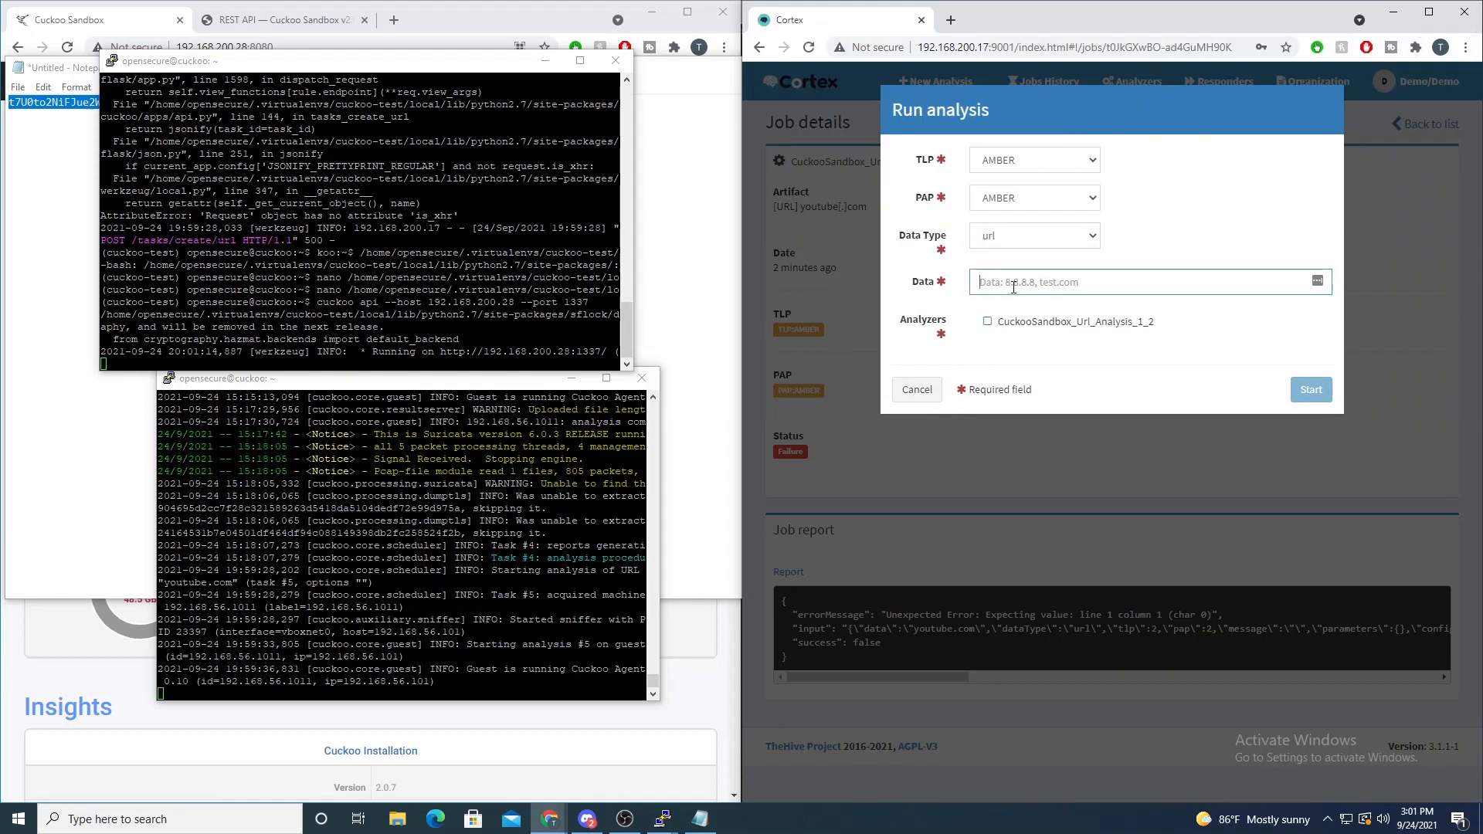
- Enter youtube.com as the data, select the CuckooSandbox_Url_Analysis_1_2 analyzer and start the analysis
type("you")
type("tube.com")
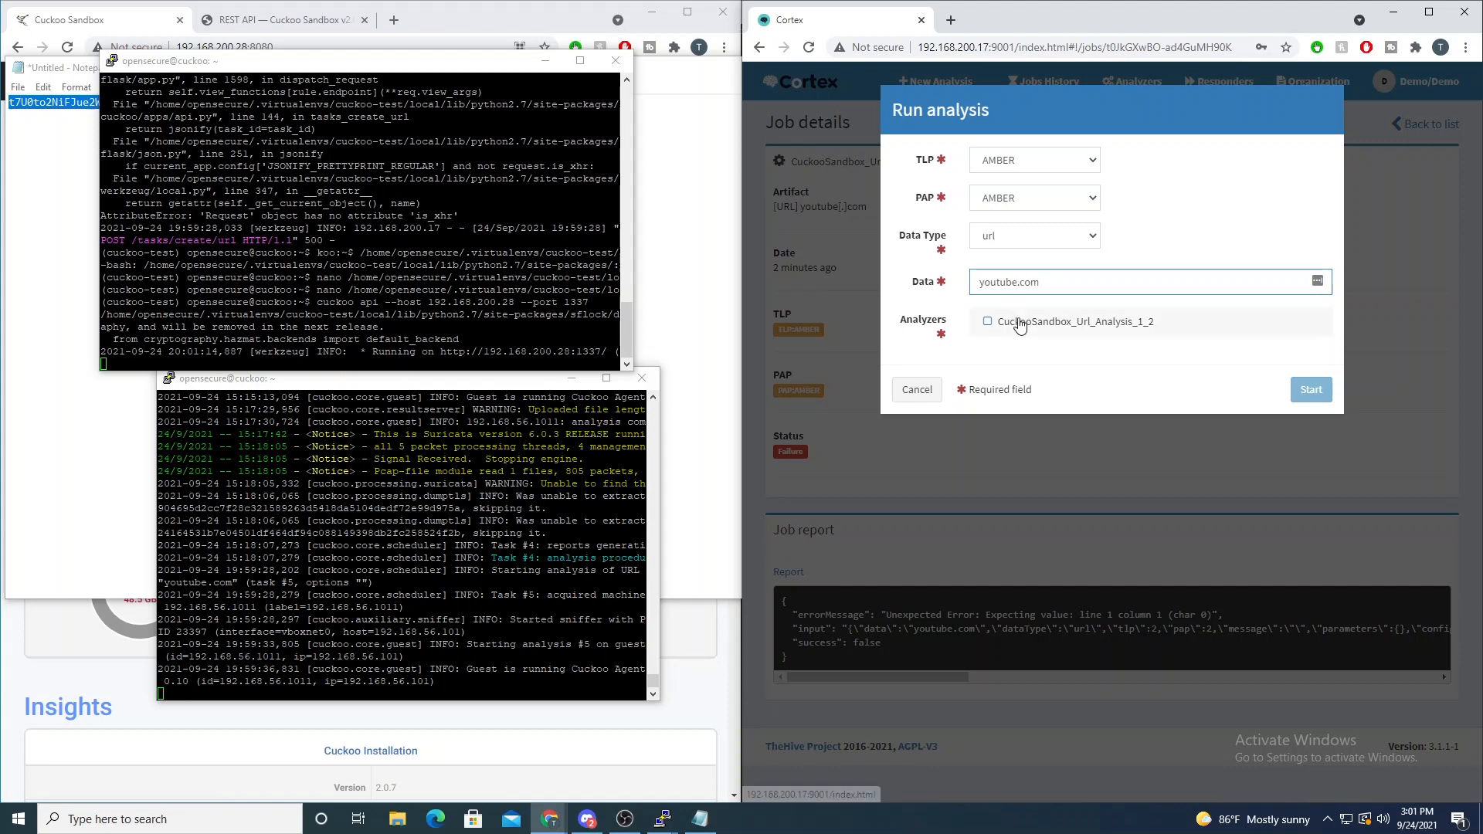
left_click(1014, 321)
left_click(1311, 393)
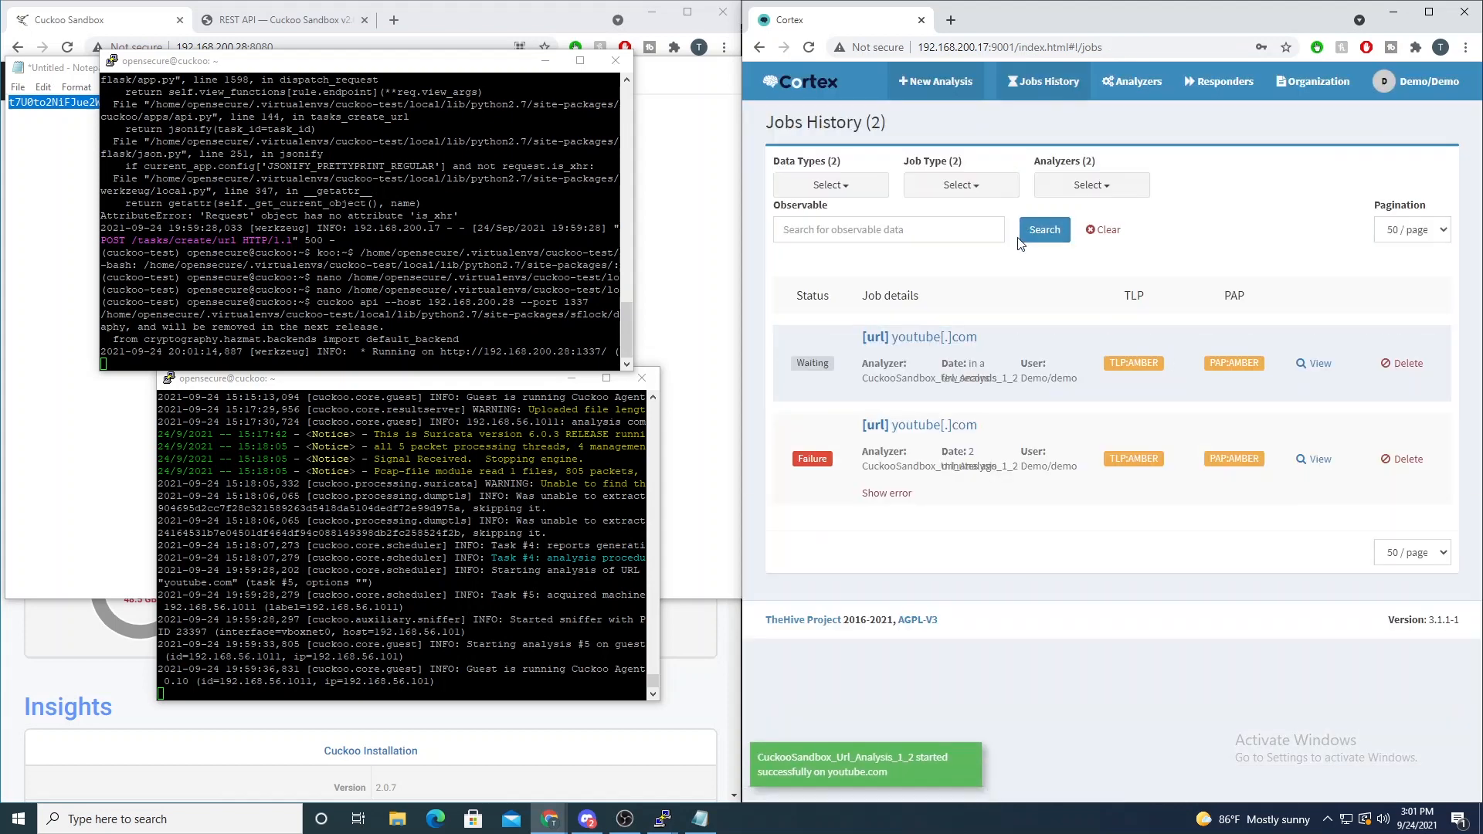
- Examine the API's response to the new request, the Cuckoo analysis log and the job statuses in Cortex
left_click(464, 333)
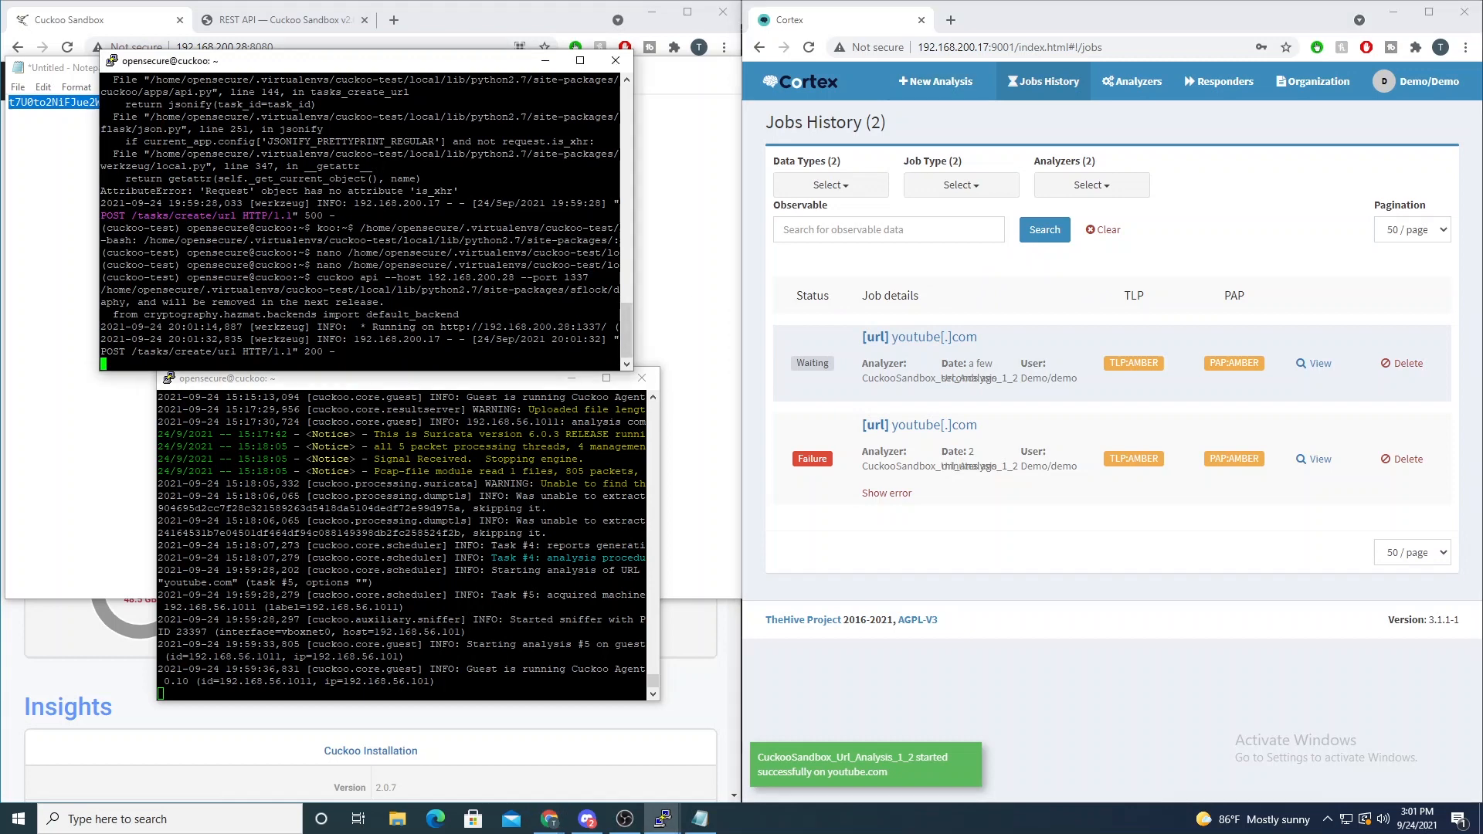
left_click_drag(335, 339, 466, 368)
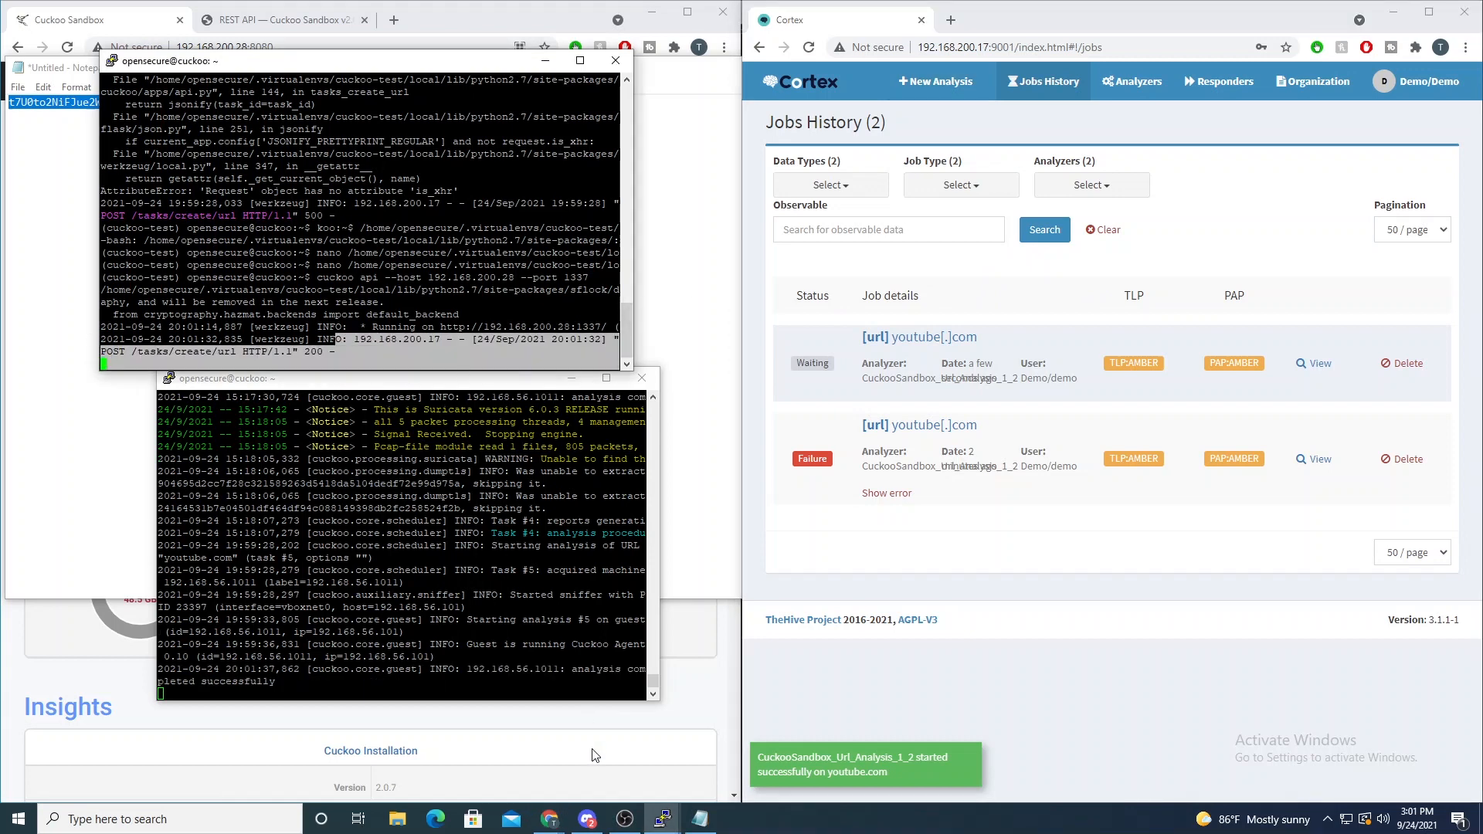
left_click_drag(474, 644, 559, 671)
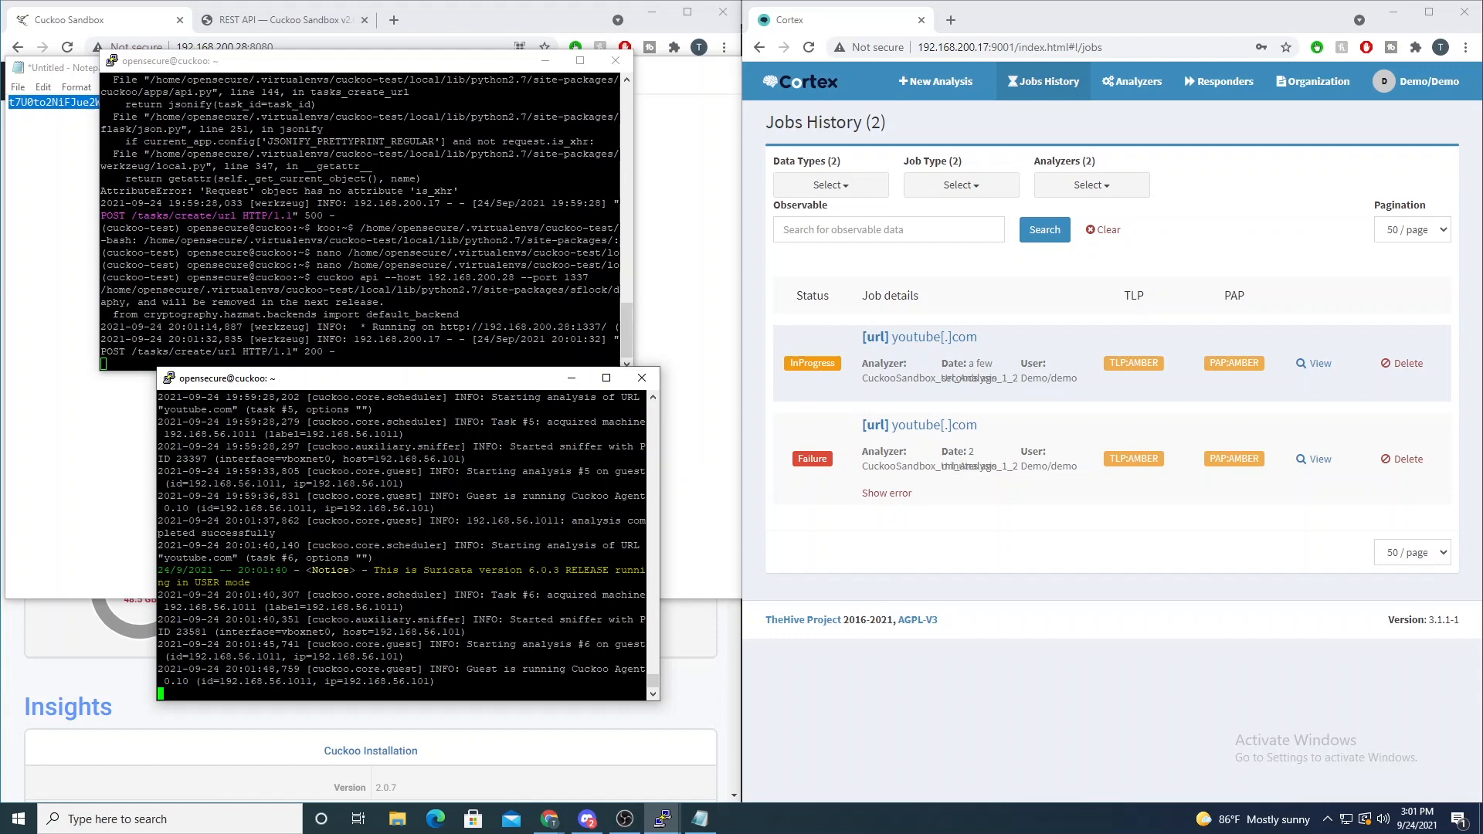
left_click(817, 462)
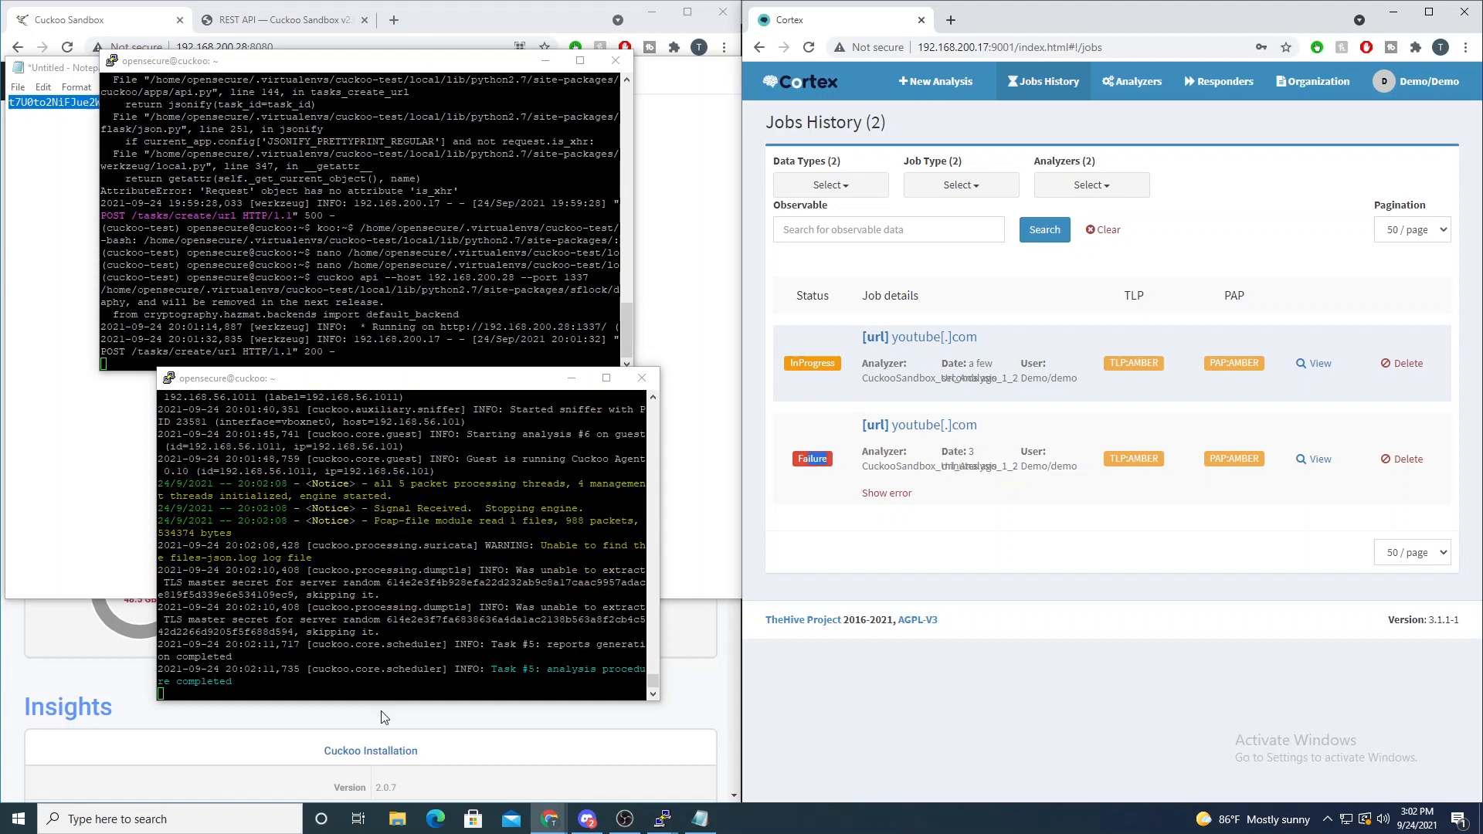
- Open the new youtube.com job's details in Cortex and move both terminals off the Cuckoo web interface
left_click_drag(292, 382, 239, 327)
left_click(1314, 363)
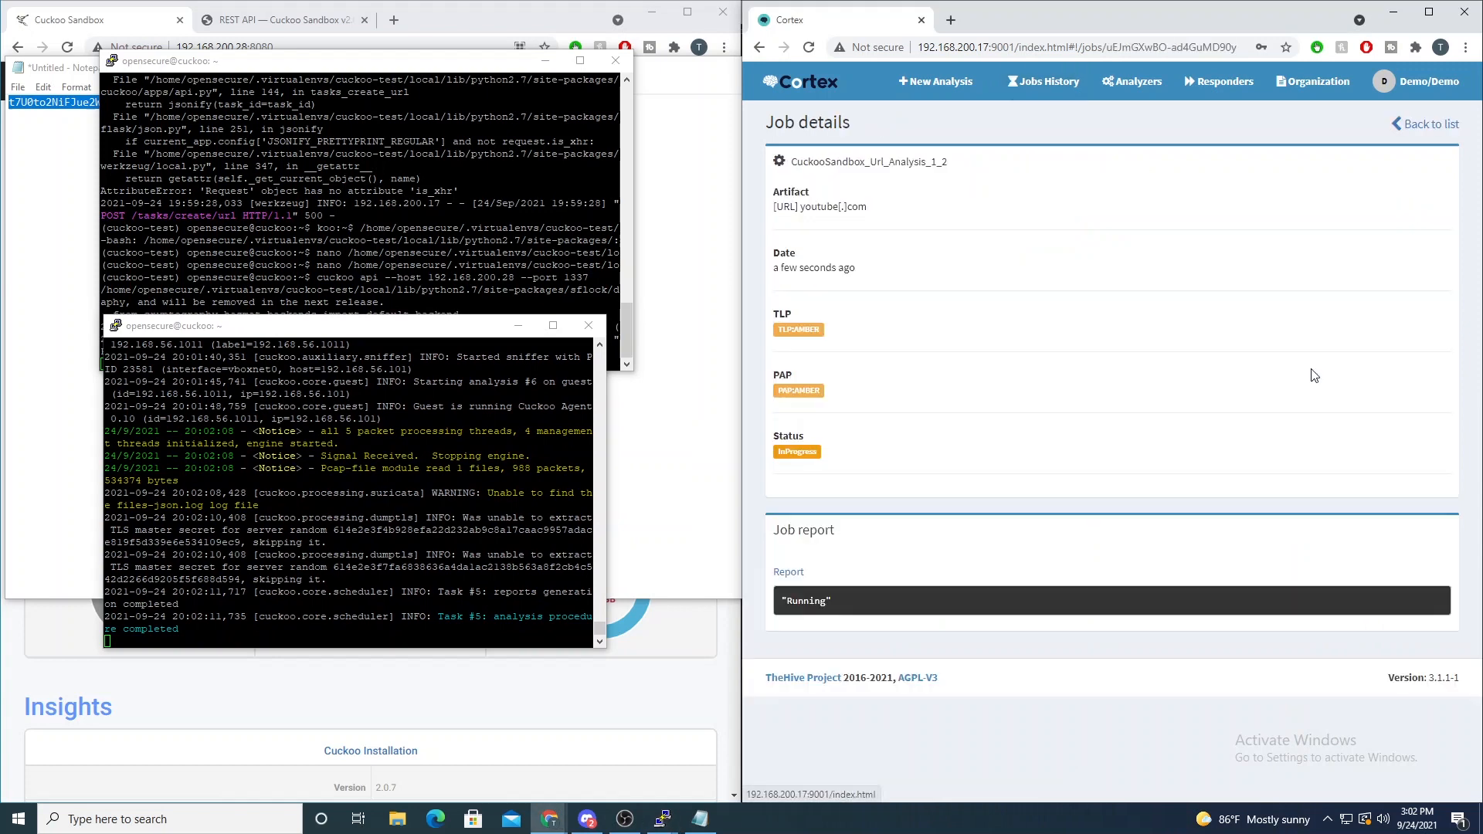
left_click_drag(321, 61, 992, 152)
left_click_drag(278, 335, 1197, 471)
- Reload the Cuckoo dashboard in a maximized window, check the running task under Usage statistics, and restore the window
left_click(74, 35)
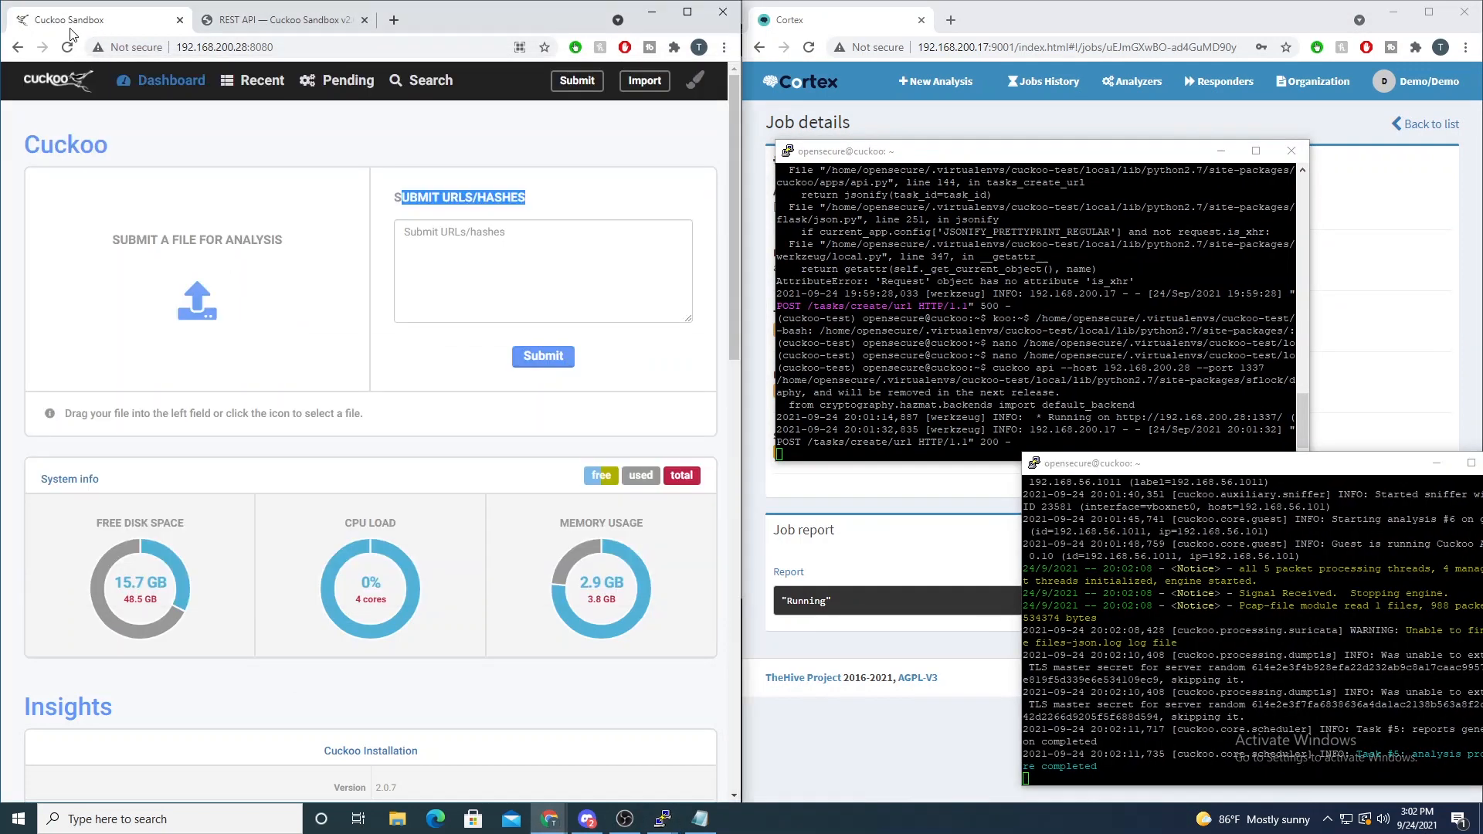
left_click(152, 83)
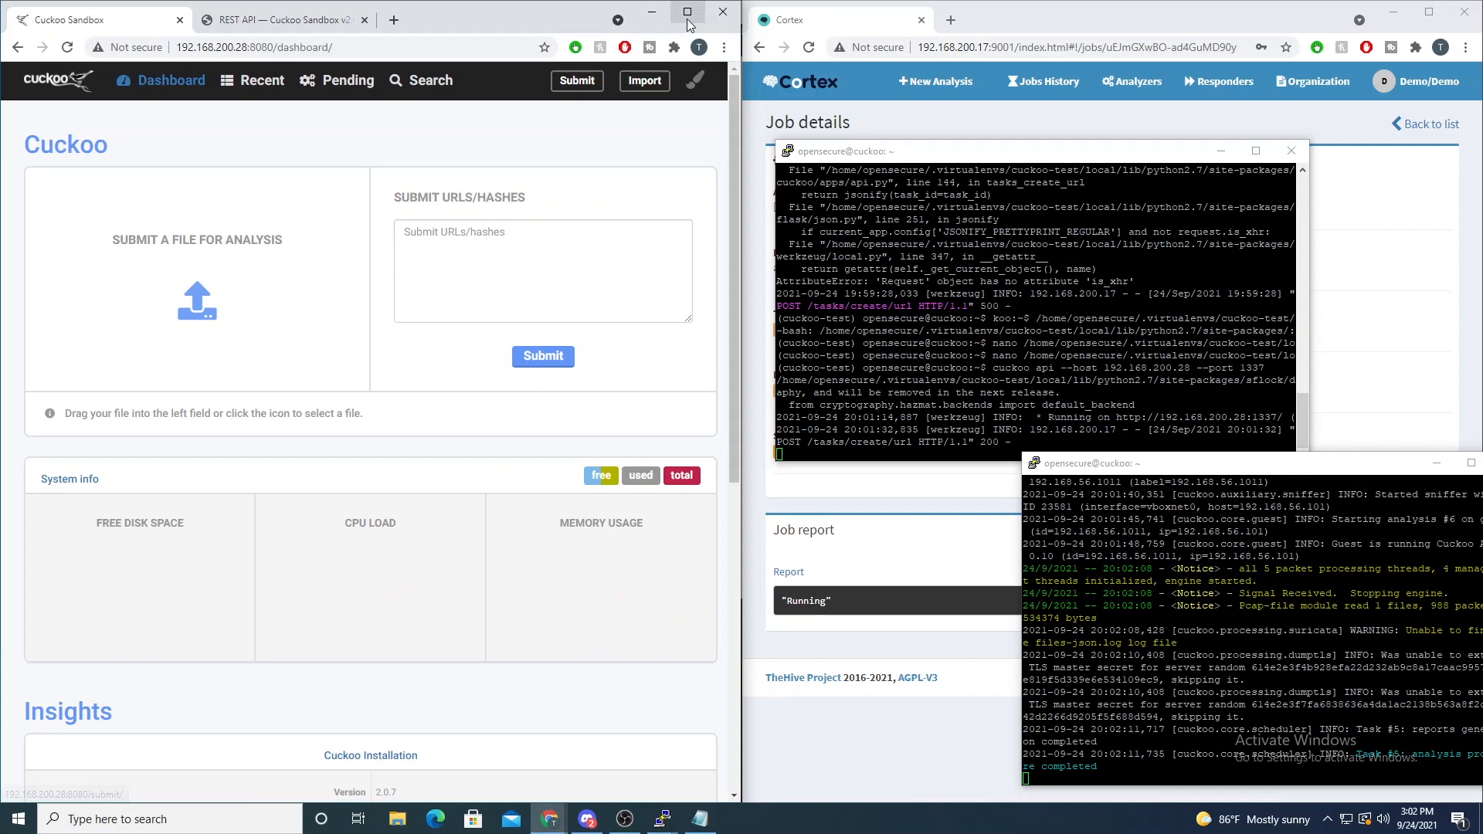
left_click(687, 12)
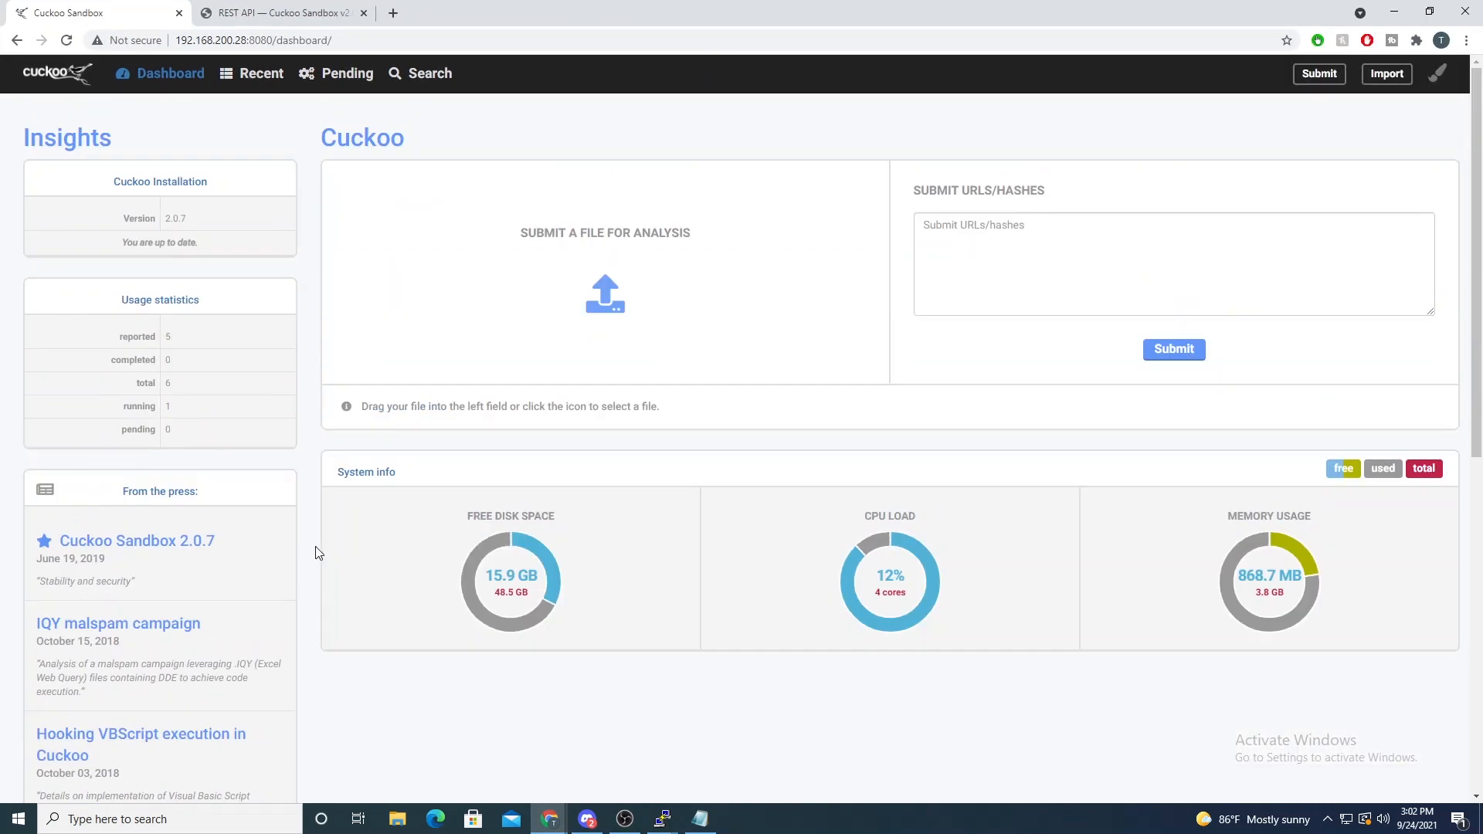
scroll(199, 417, "down", 7)
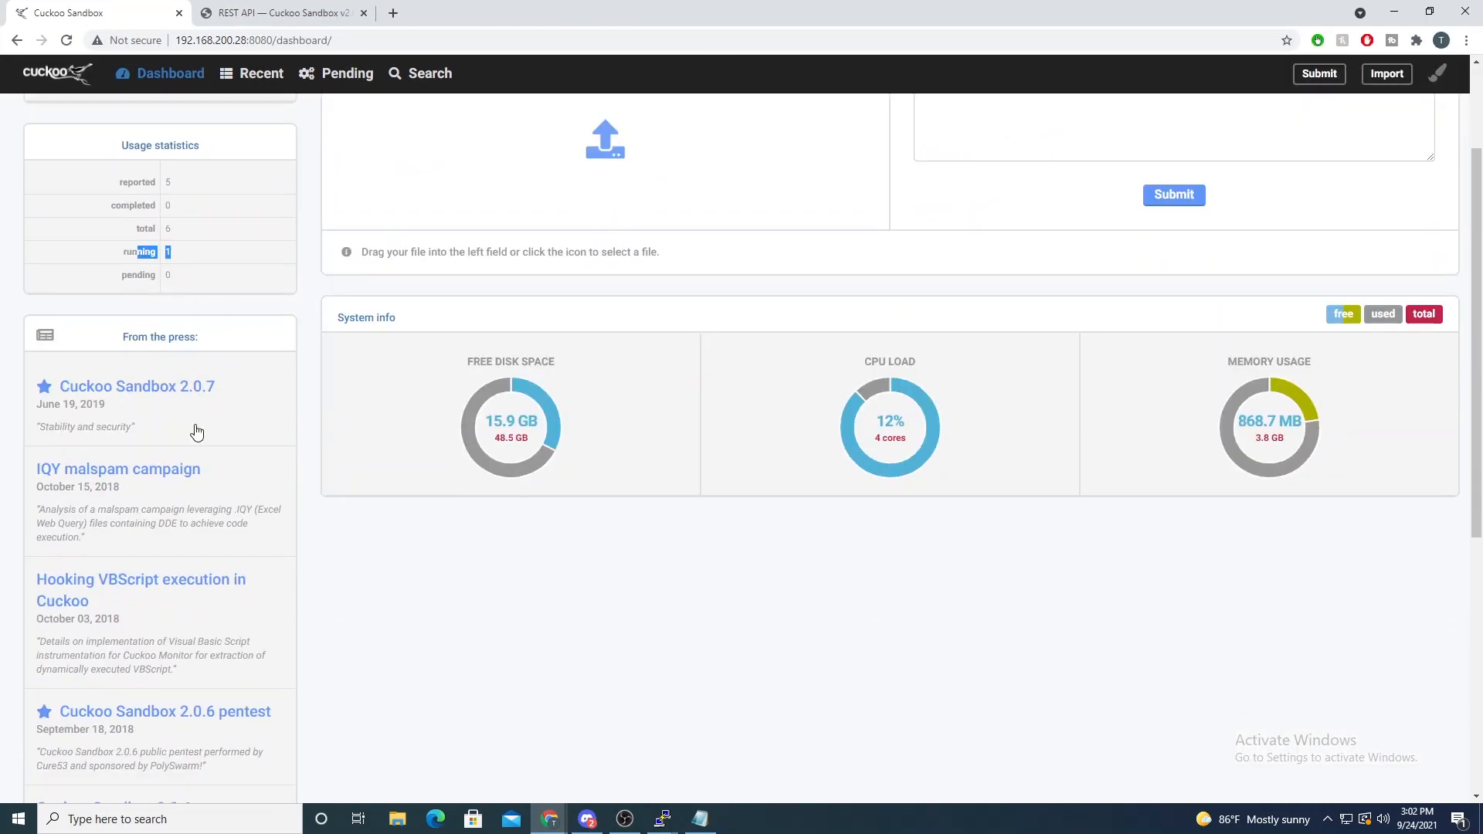
scroll(355, 454, "up", 7)
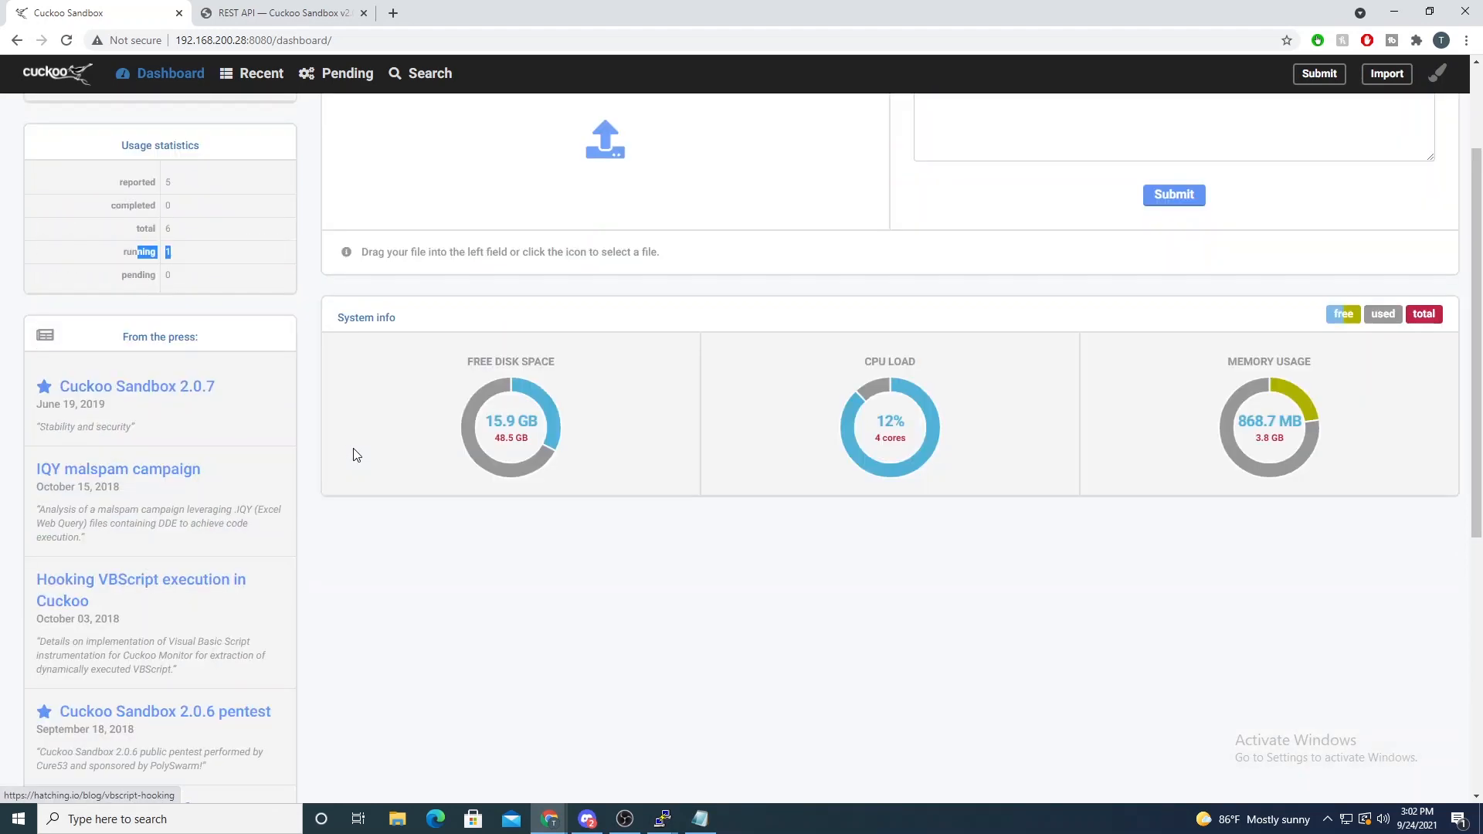
left_click_drag(730, 12, 374, 46)
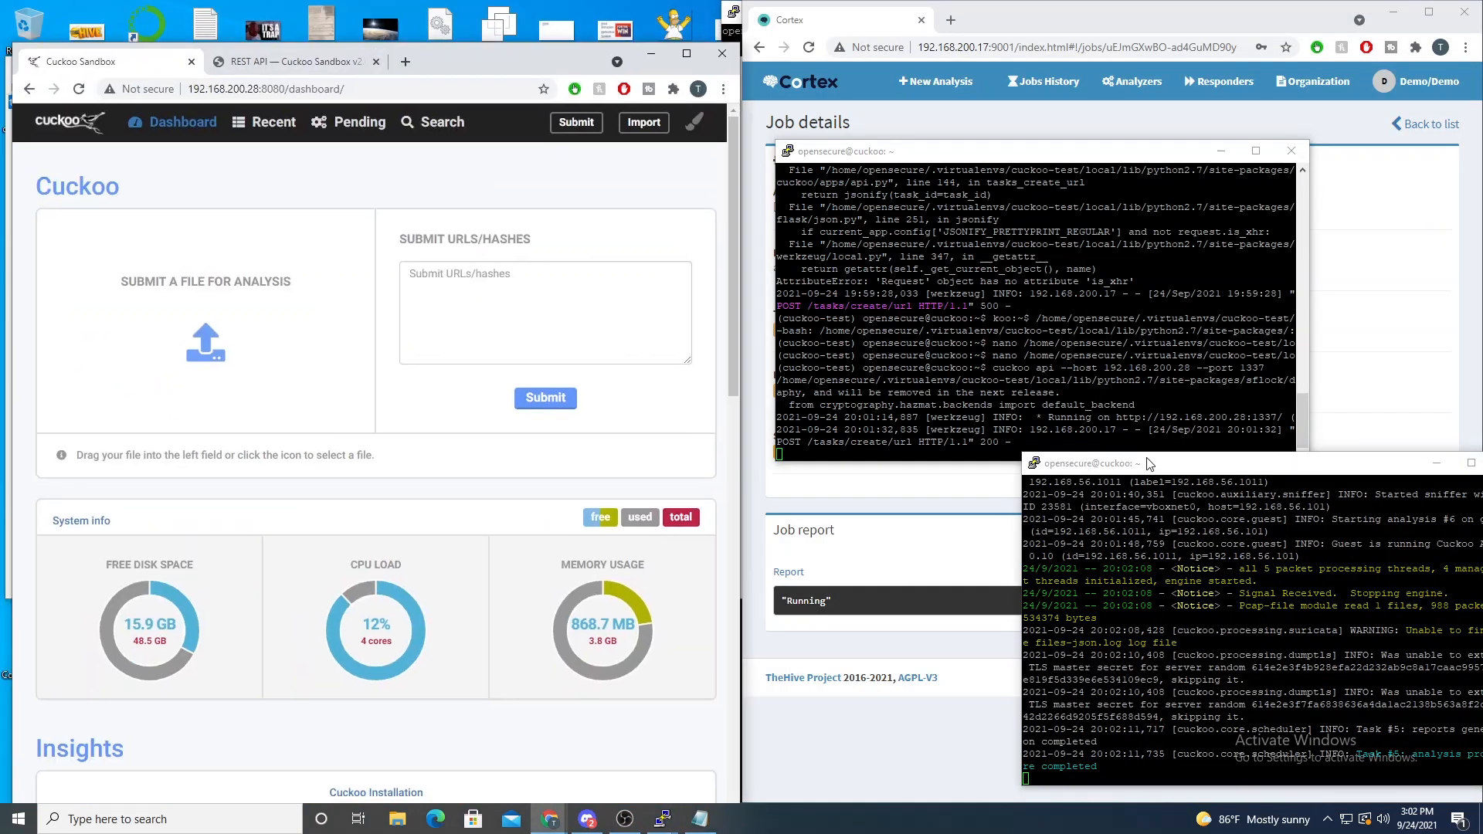
- Move both terminals off the Cortex job details, check the job's status and return to the jobs list
left_click_drag(1131, 471, 373, 284)
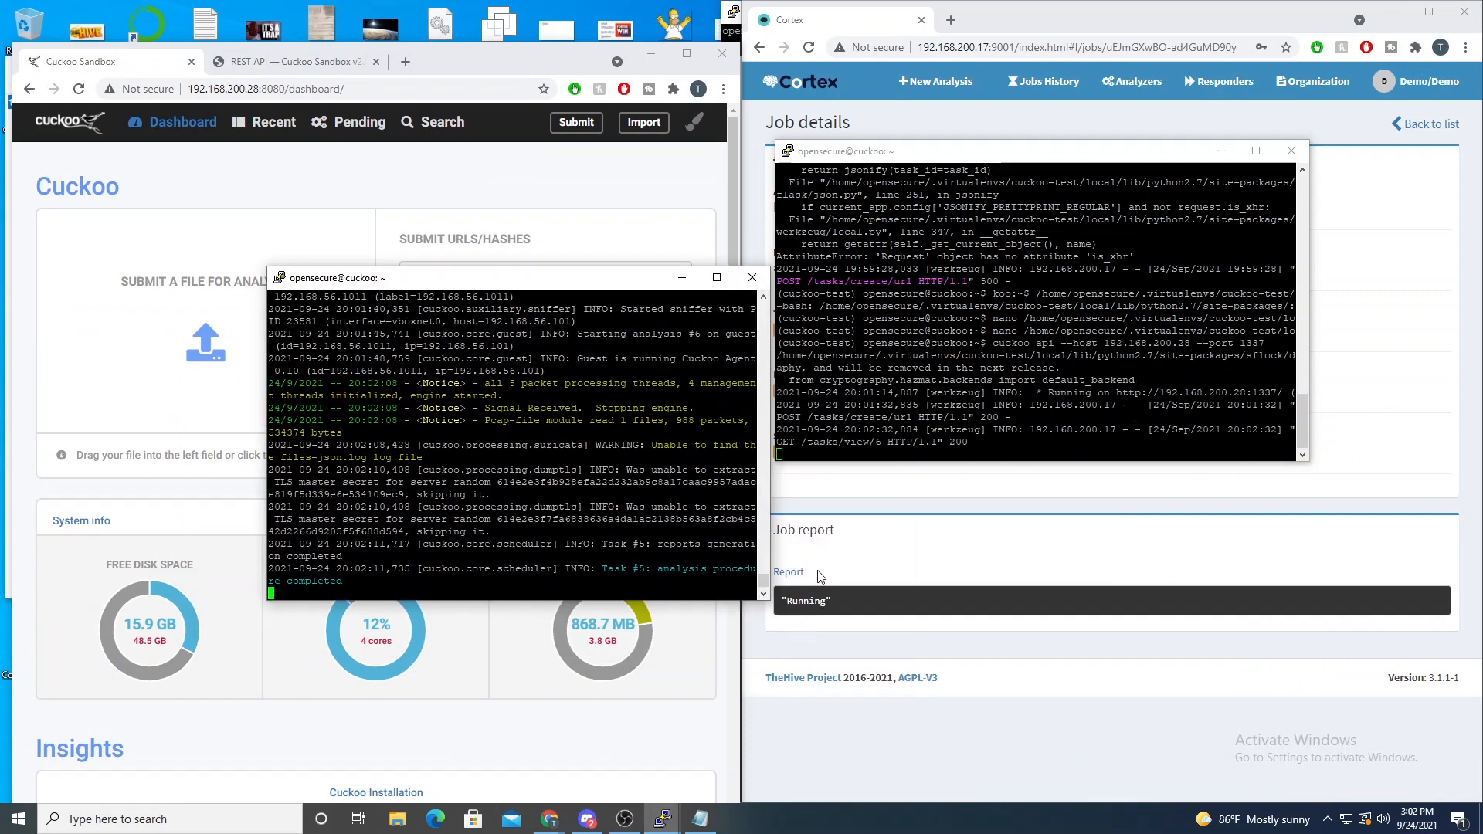
left_click_drag(864, 158, 337, 41)
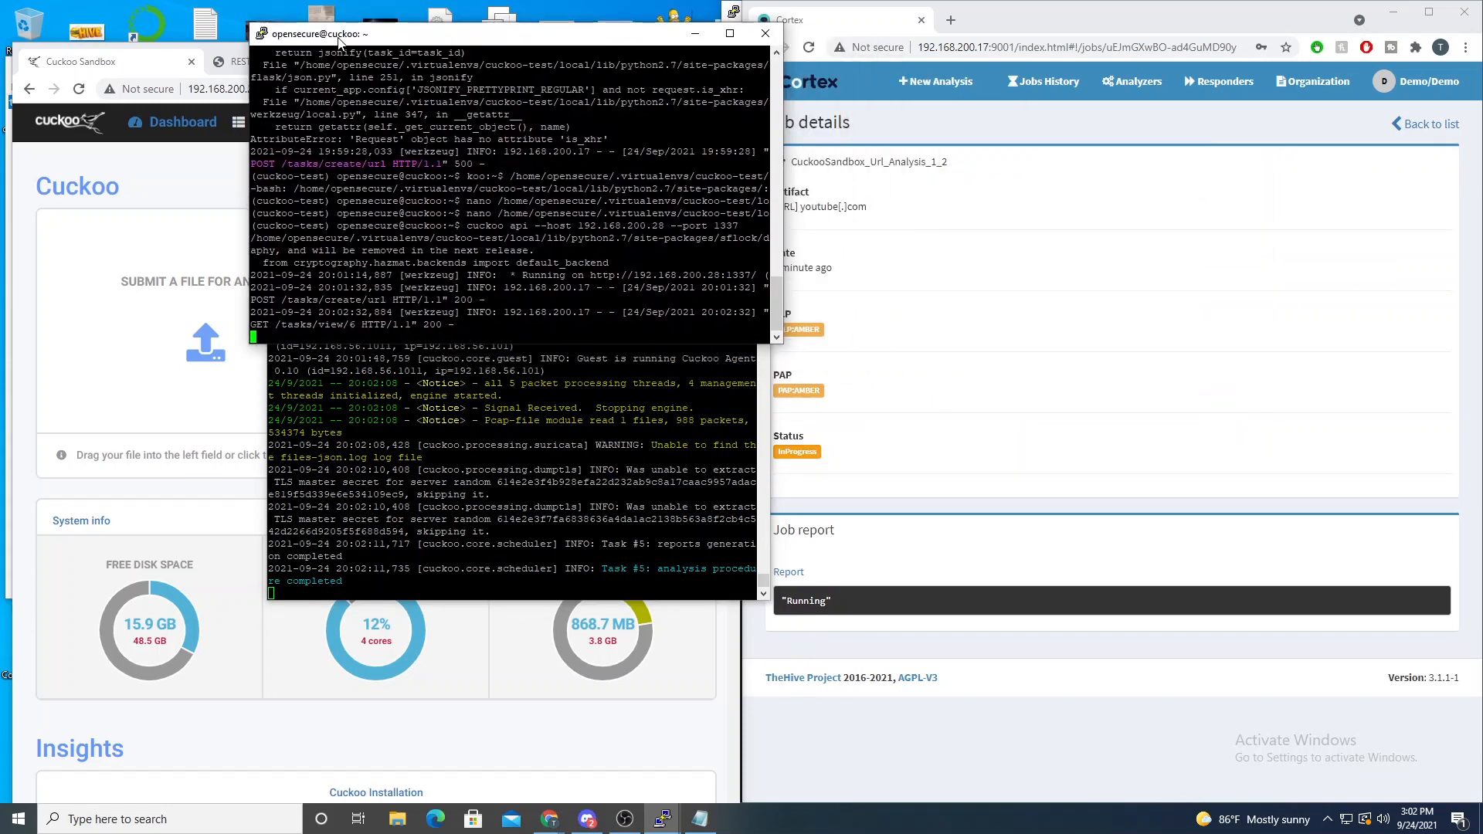
left_click(840, 515)
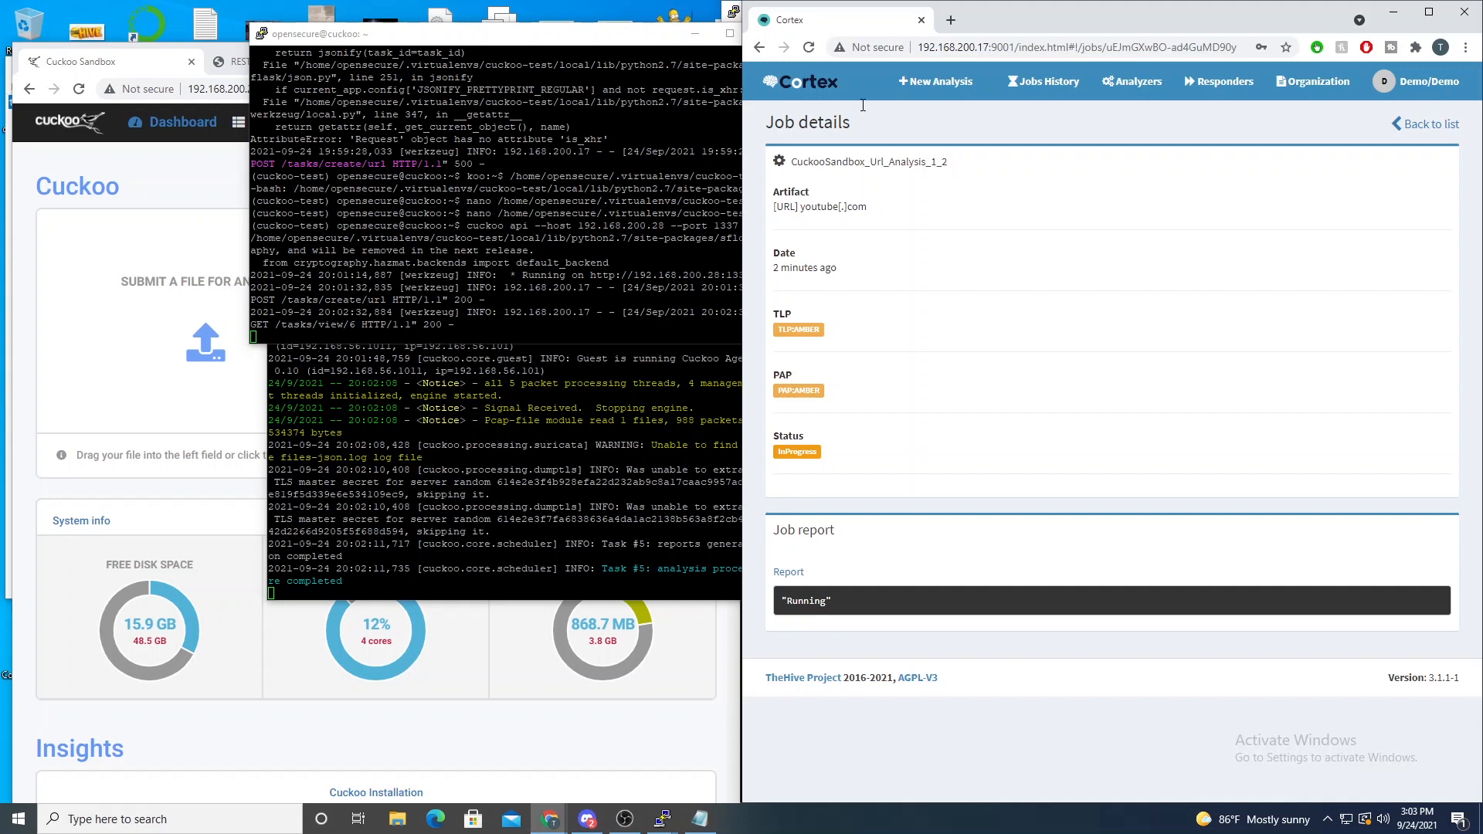
left_click(1420, 124)
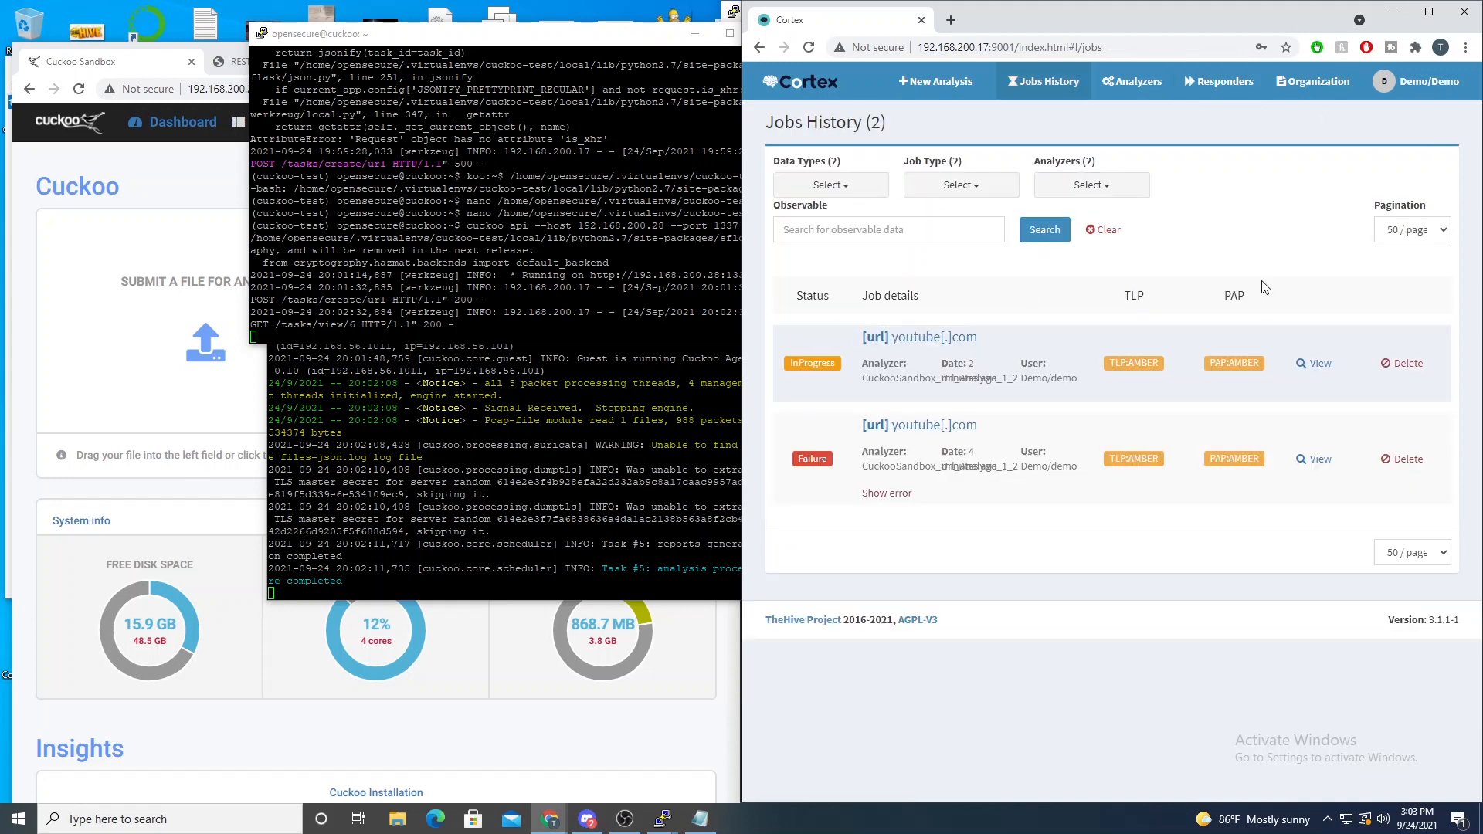
- Move both terminals off the Cuckoo dashboard to view it, and place them back over it to watch the analysis log
left_click(425, 445)
left_click_drag(403, 276, 860, 279)
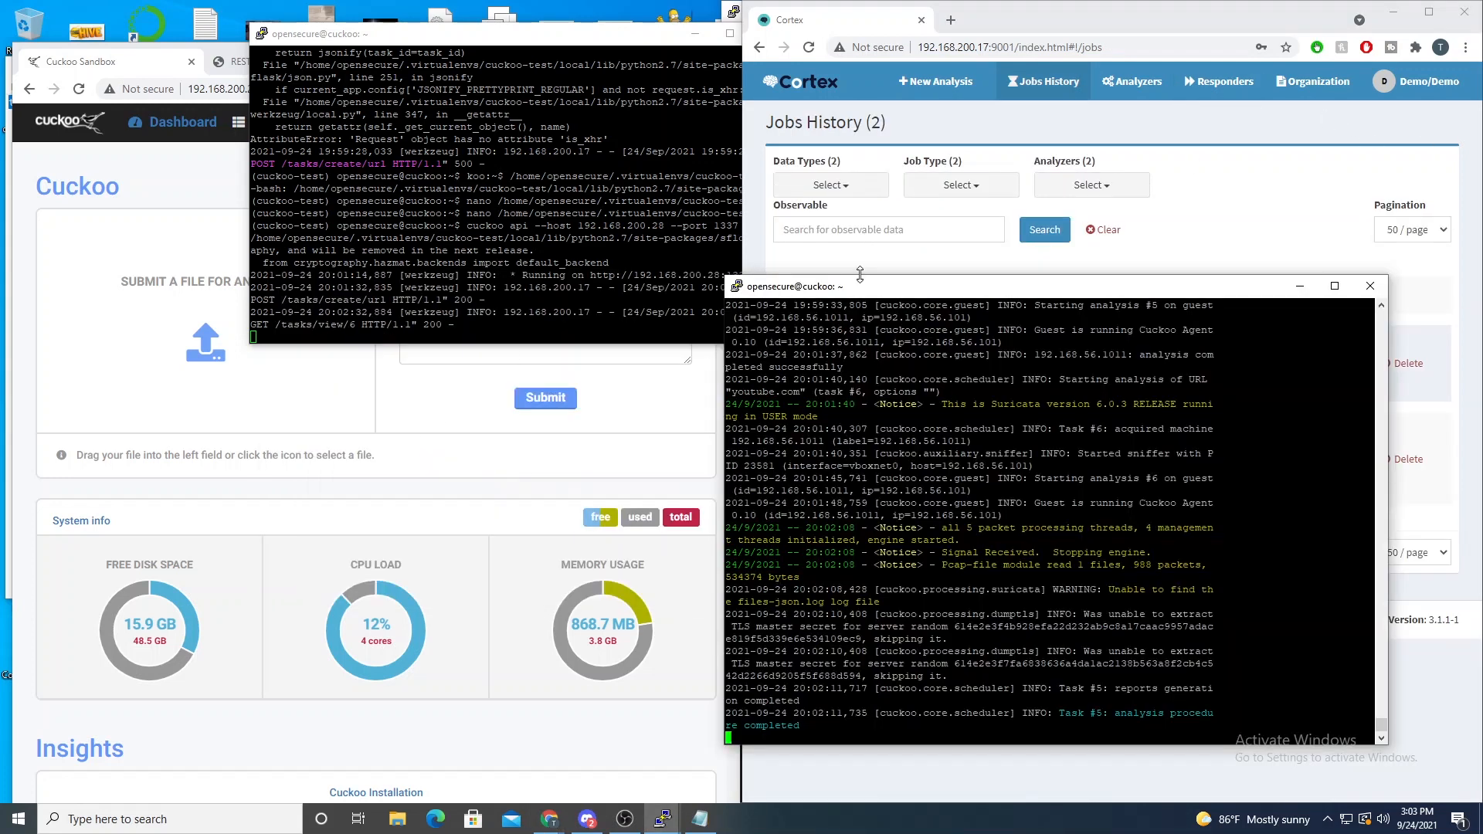
left_click_drag(937, 404, 1057, 575)
left_click(1080, 578)
left_click_drag(387, 39, 950, 48)
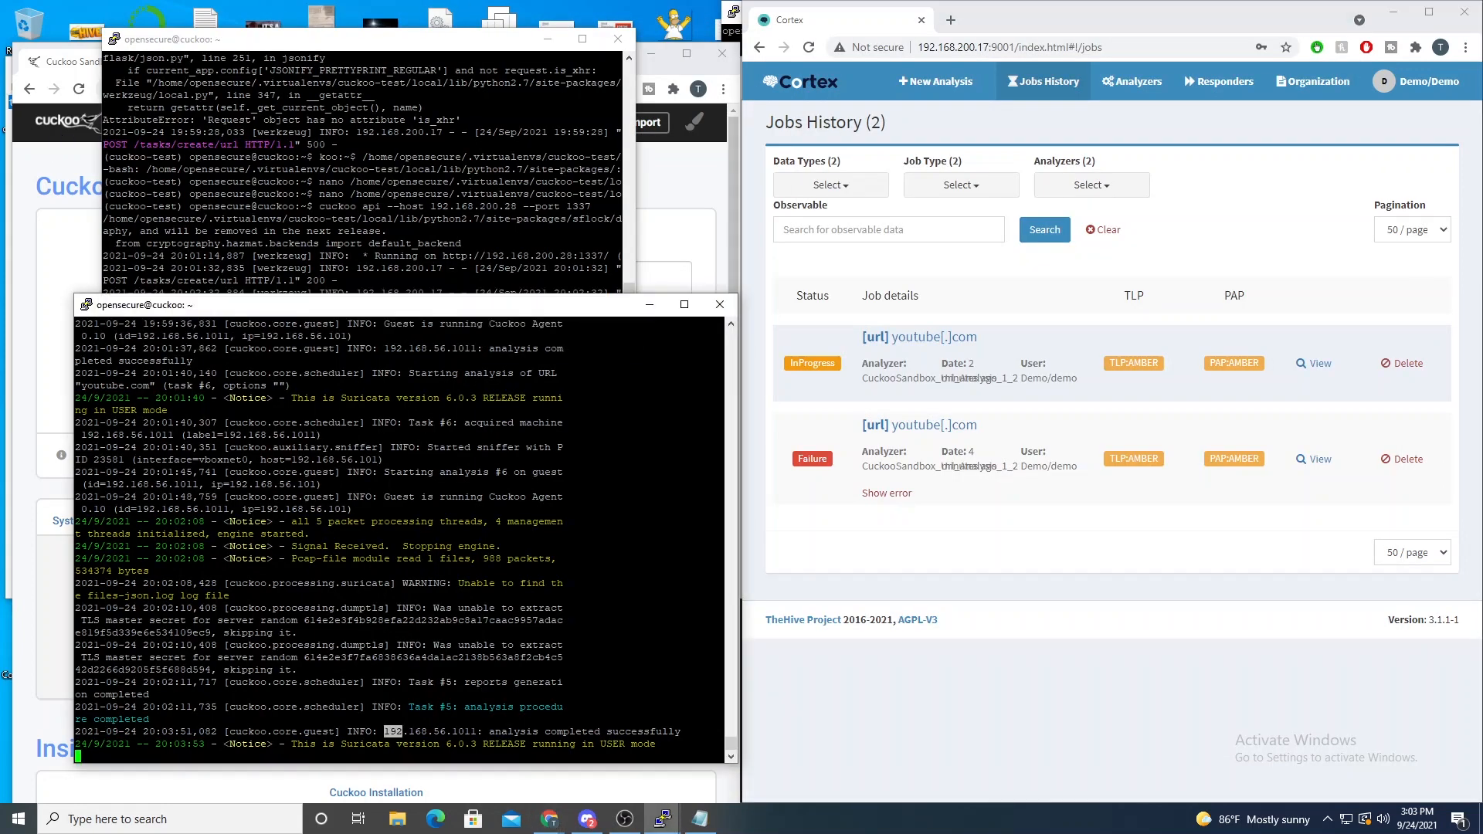
left_click_drag(402, 732, 608, 755)
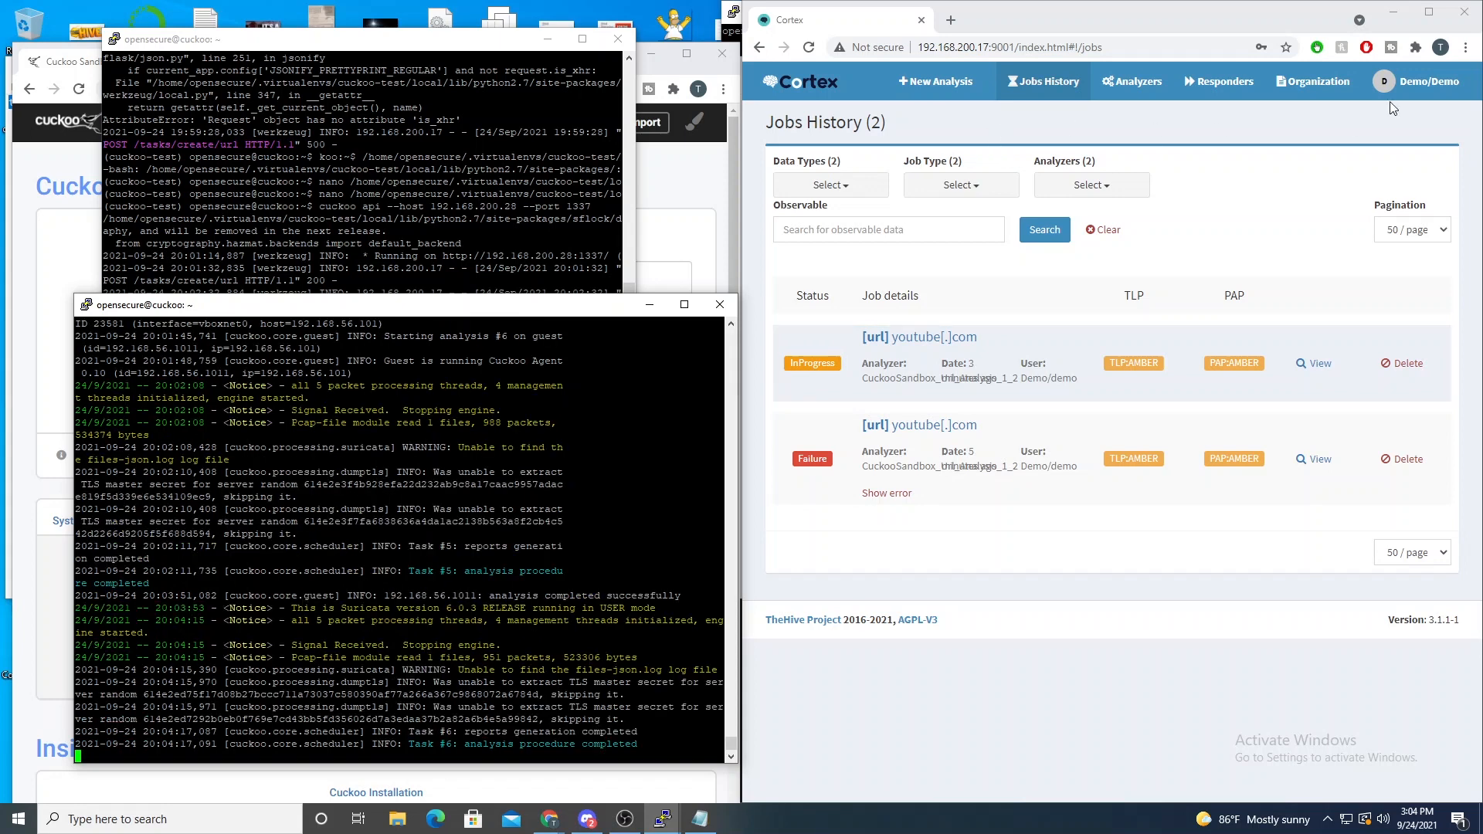
- Reload the Cortex jobs history, check the newest youtube.com job's details and return to the list
left_click(812, 51)
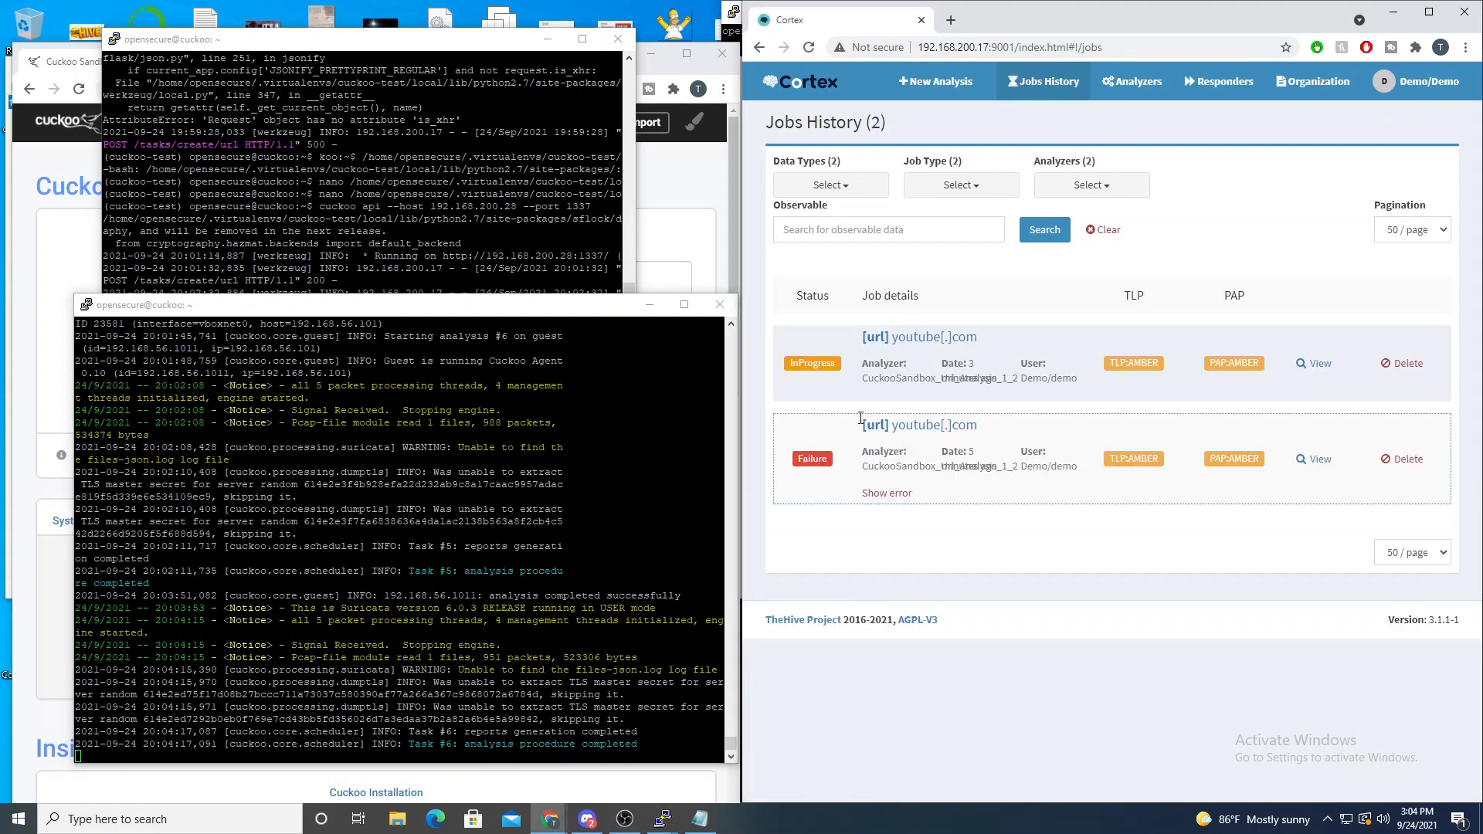
left_click(1313, 374)
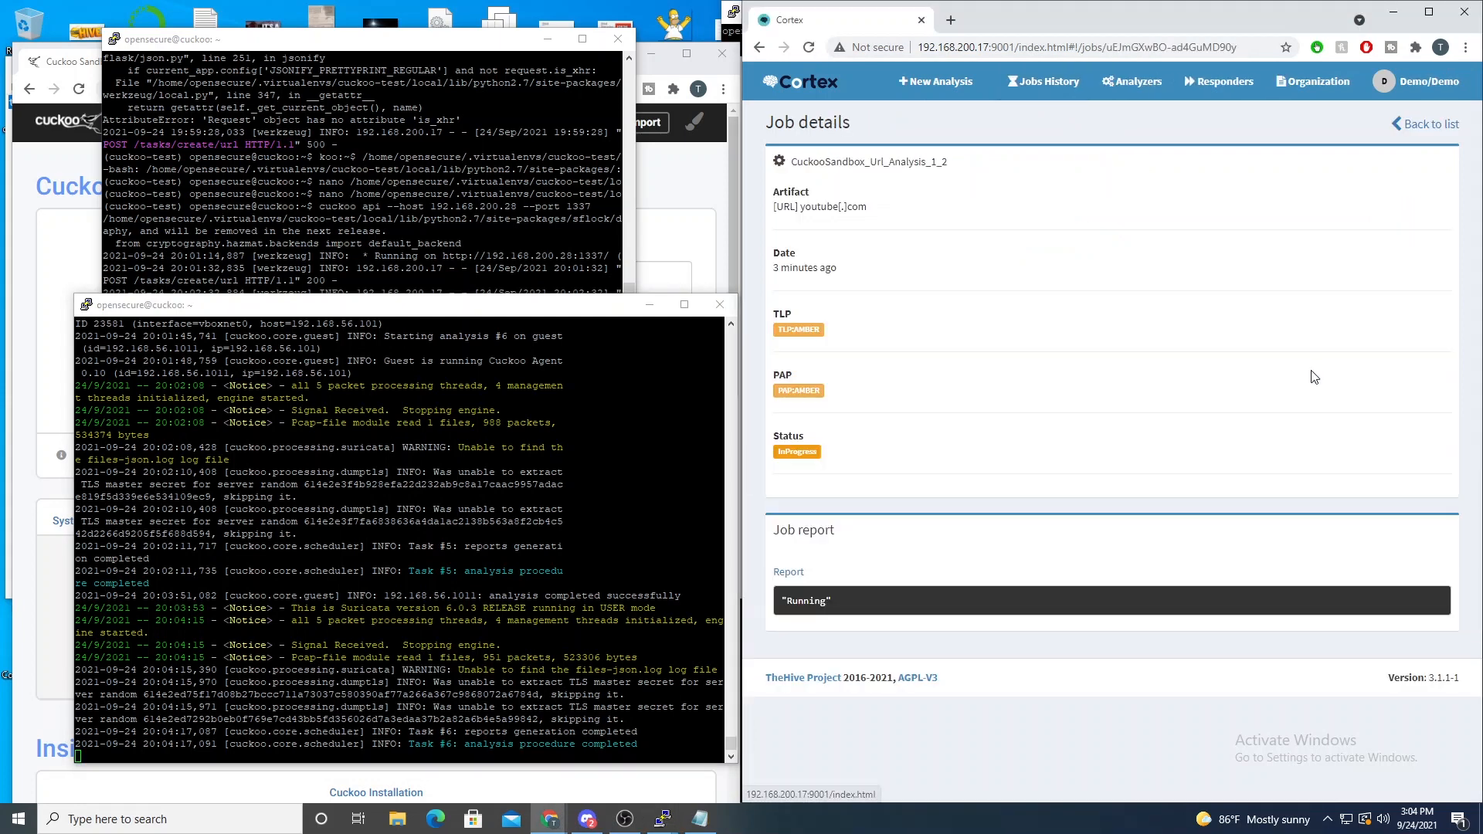
left_click(1431, 124)
- Bring the Cuckoo API terminal to the front and examine its latest task view and report requests
key("alt+Tab")
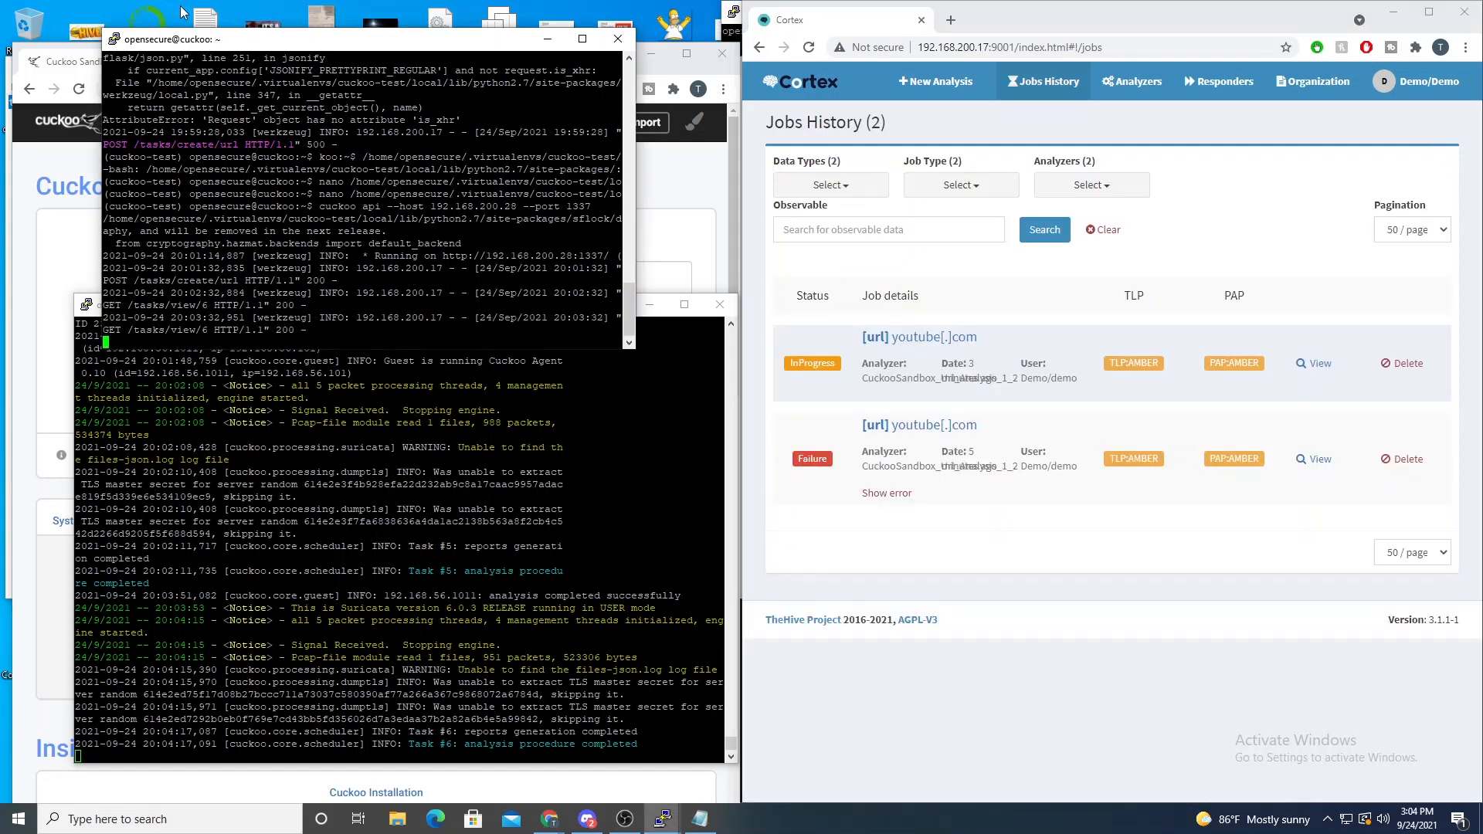
left_click_drag(173, 43, 200, 16)
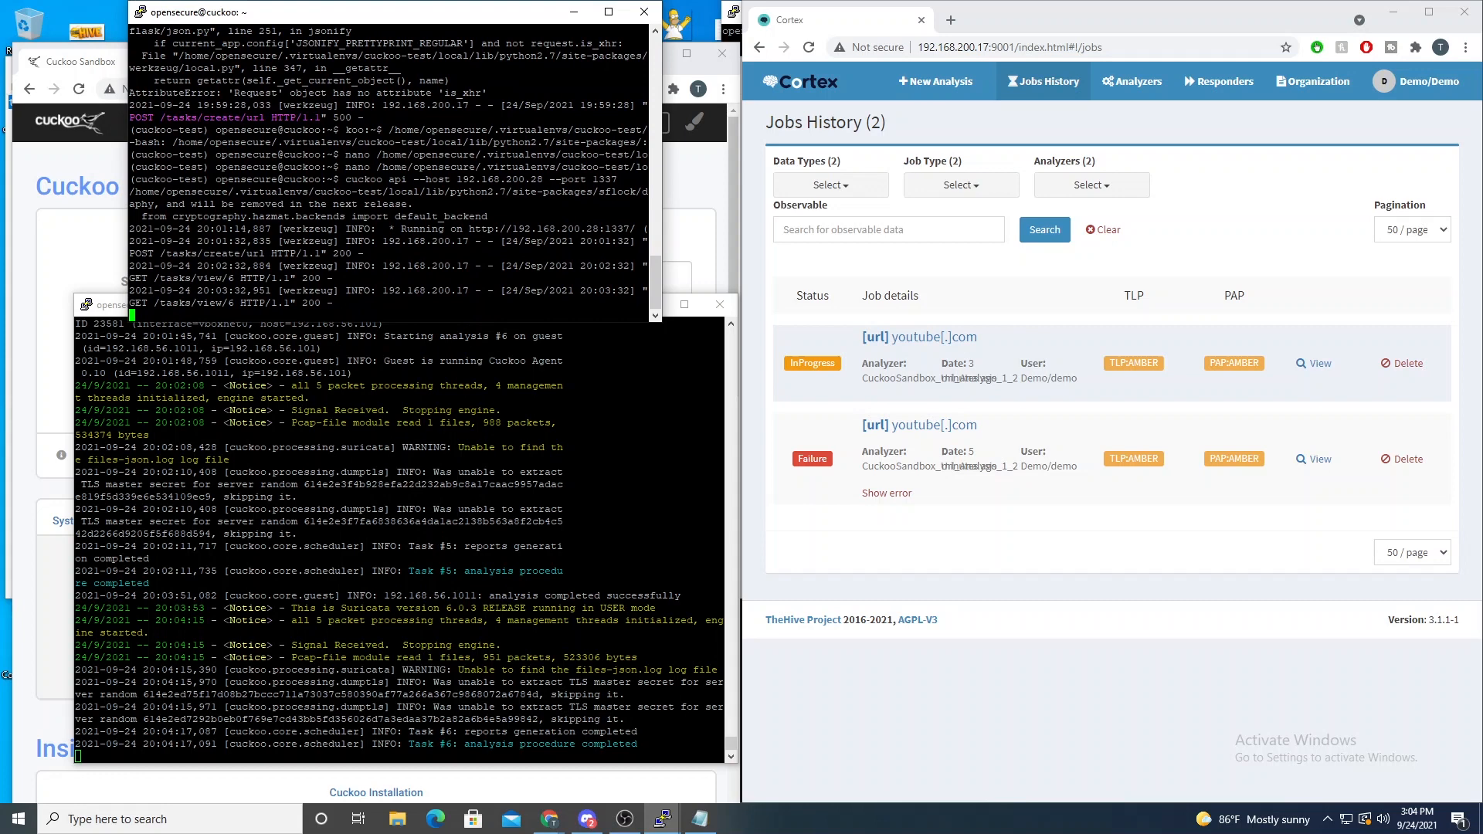
left_click_drag(134, 303, 255, 303)
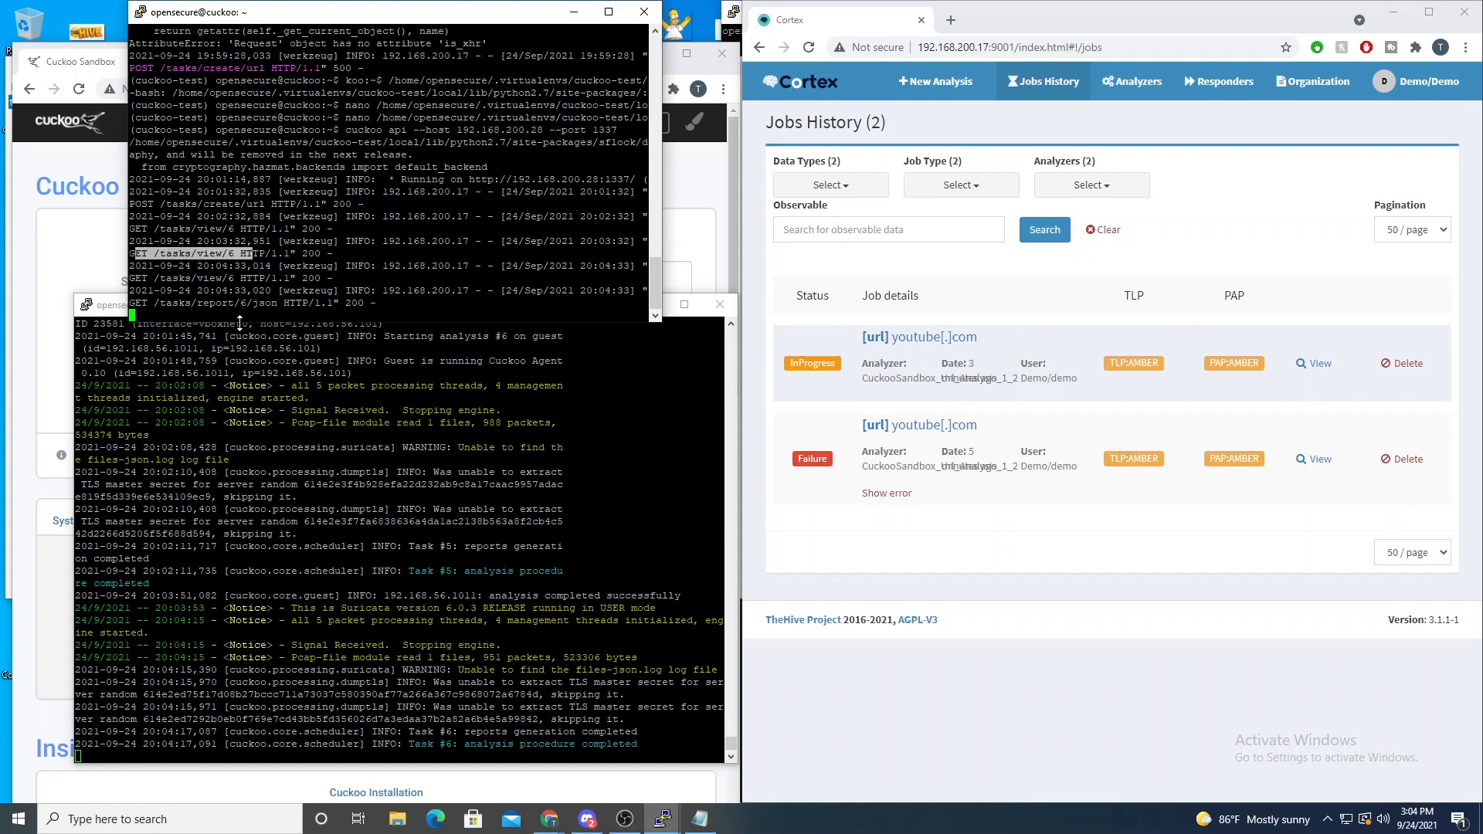
left_click_drag(130, 303, 265, 303)
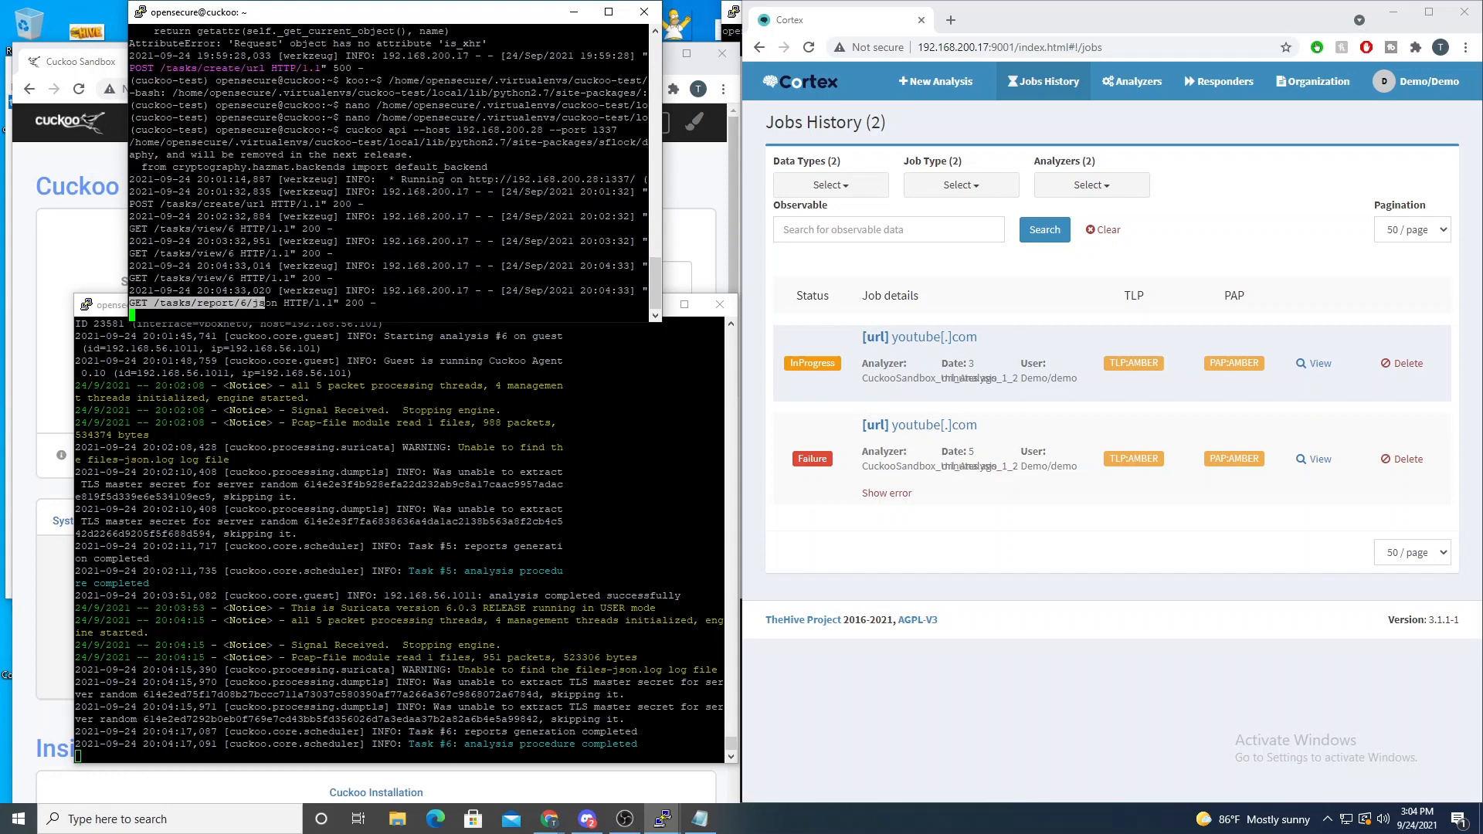
- Reload the jobs history, open the newest youtube.com job and skim through its JSON report
left_click(809, 48)
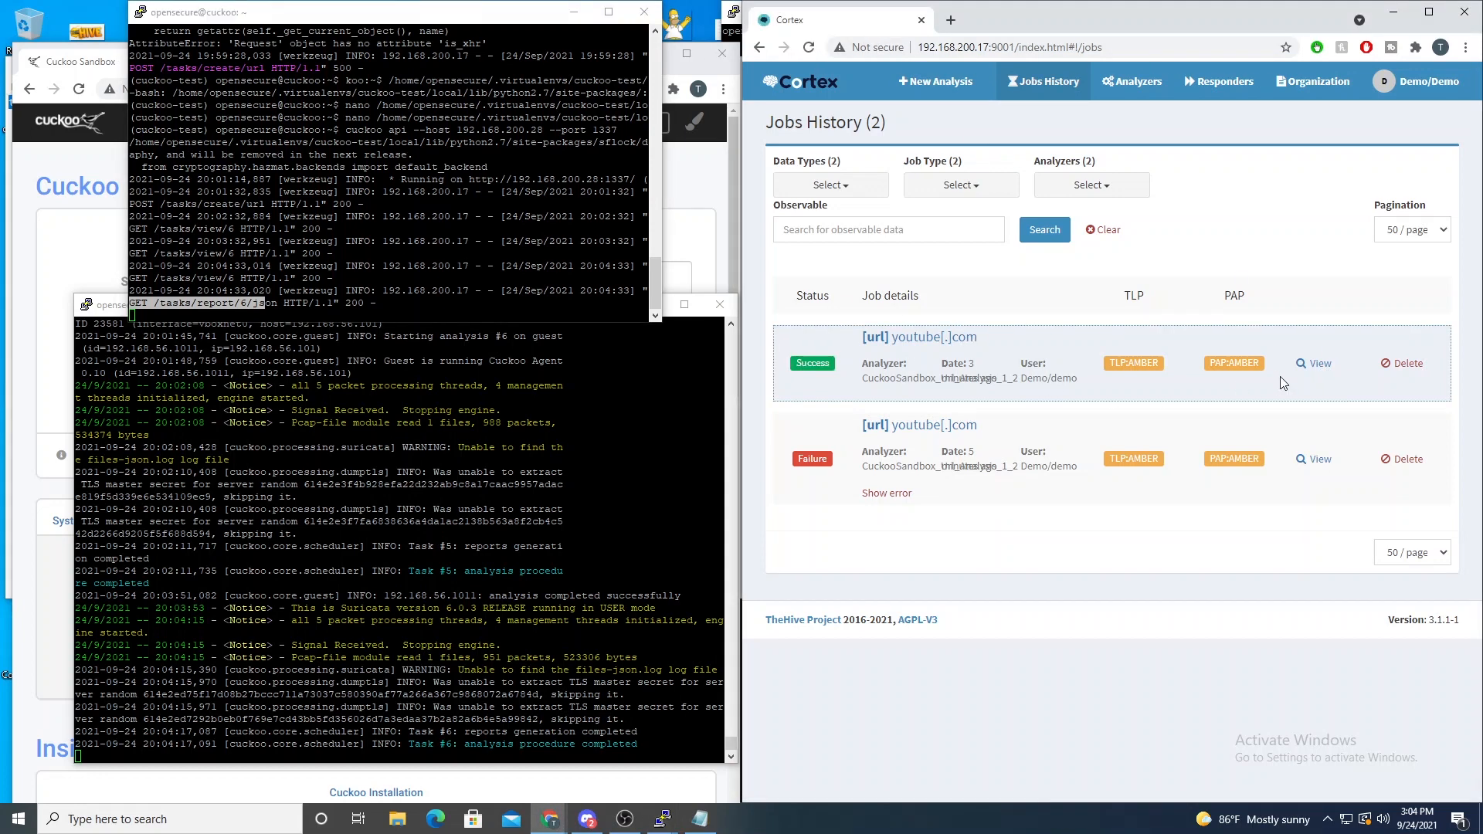
left_click(1314, 363)
scroll(1279, 394, "down", 5)
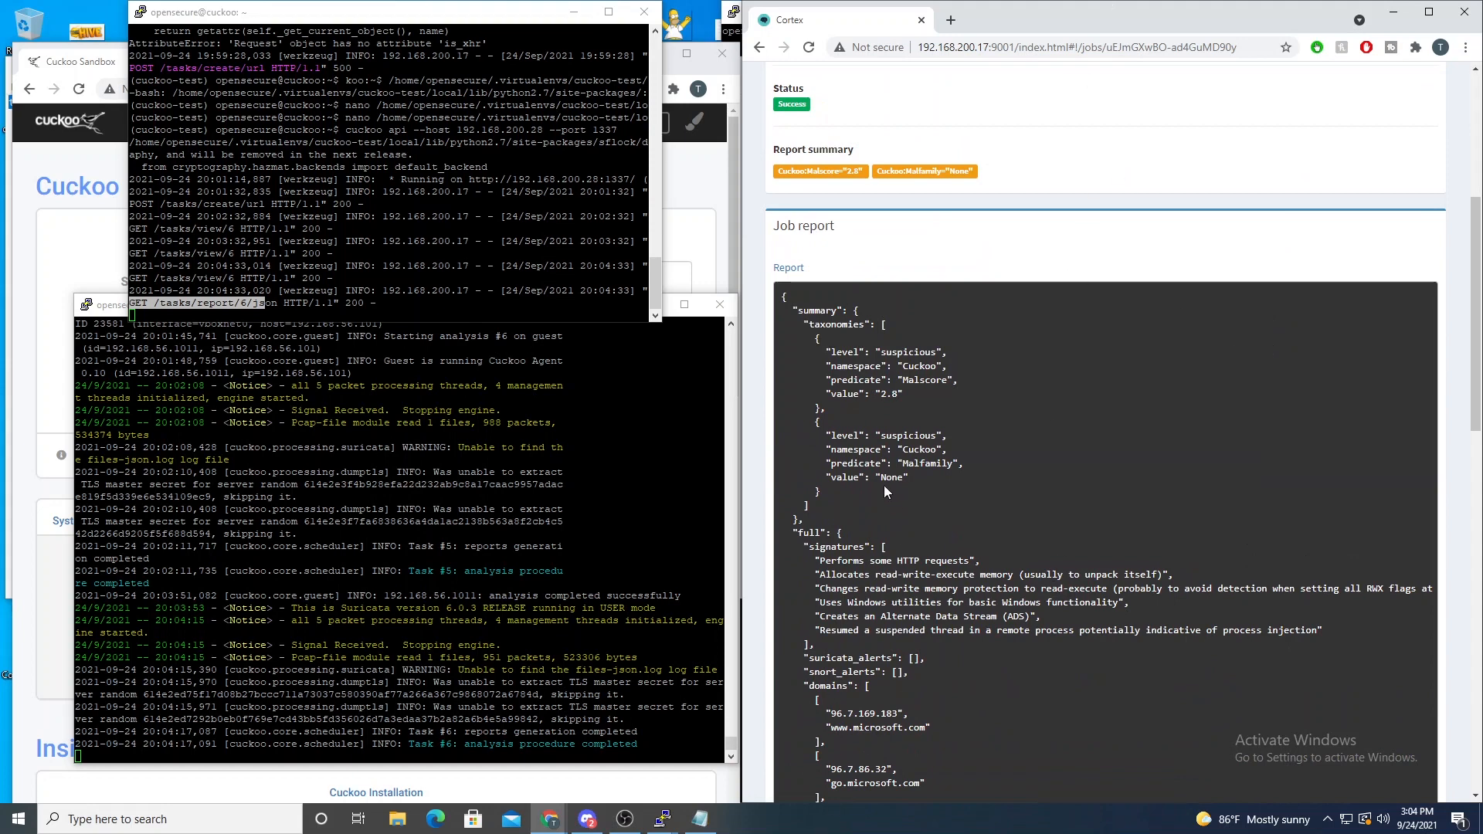
scroll(961, 427, "down", 9)
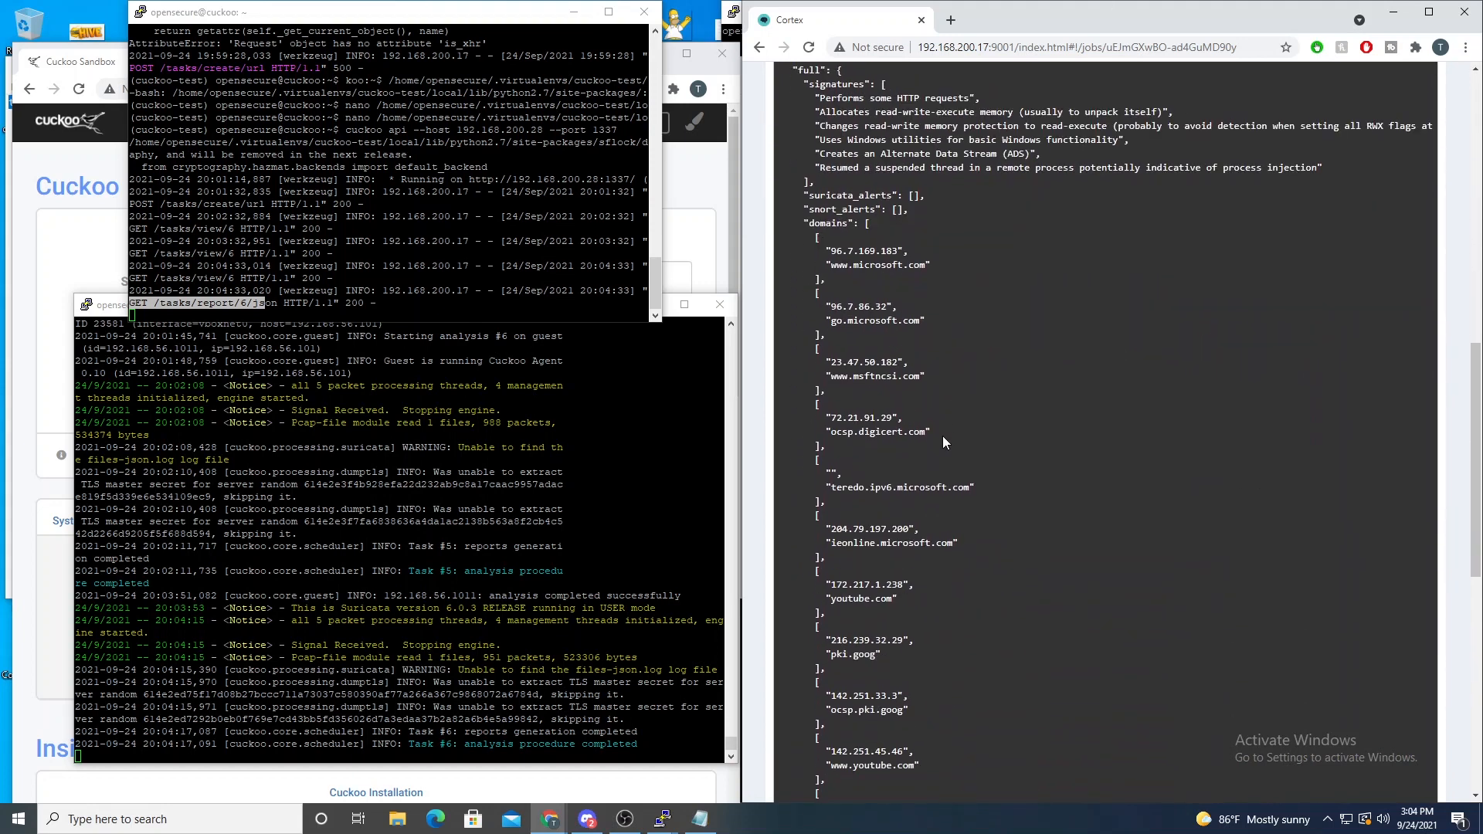
scroll(938, 424, "down", 3)
scroll(935, 424, "up", 5)
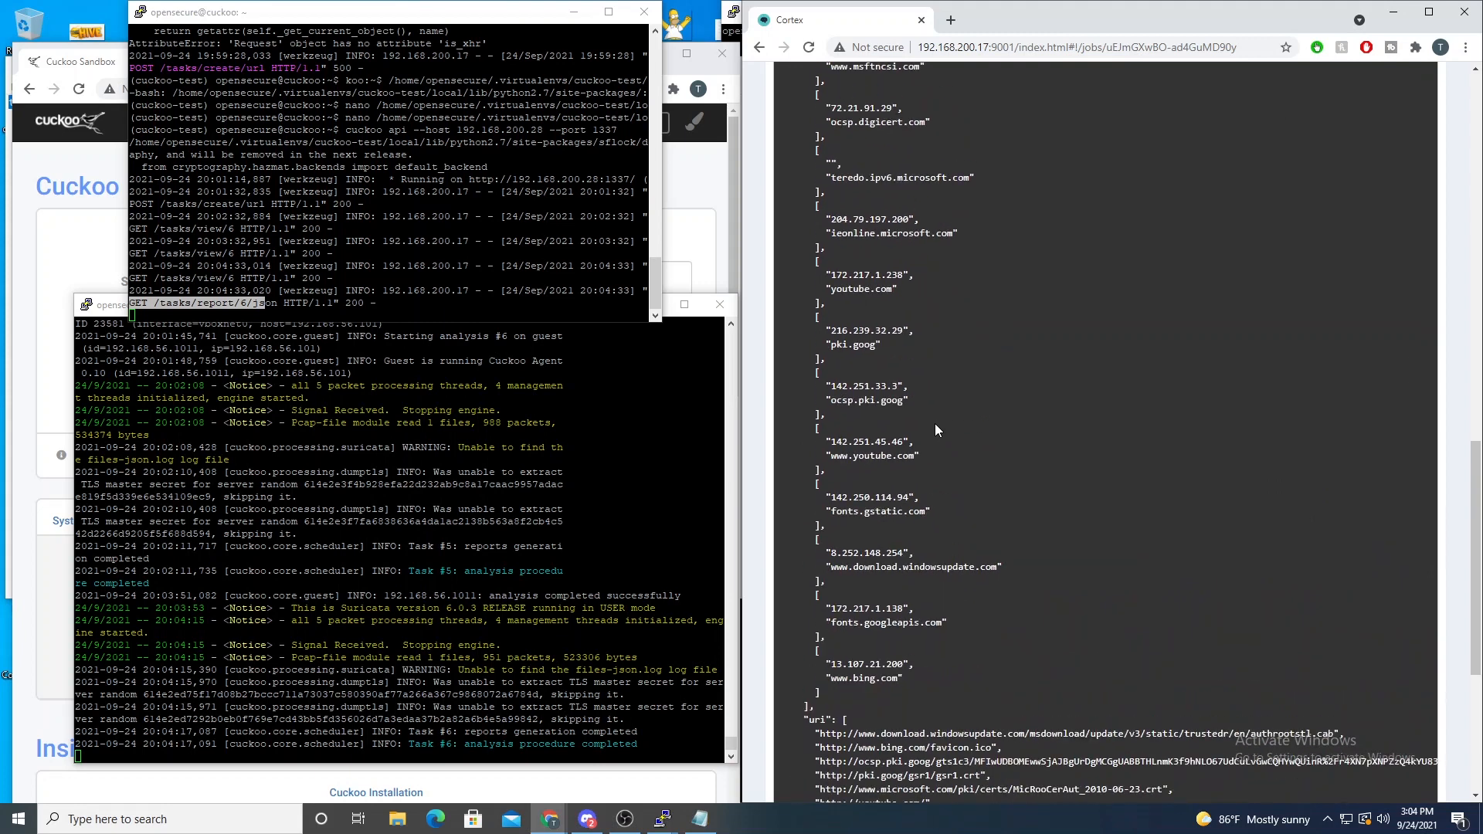
scroll(937, 421, "up", 3)
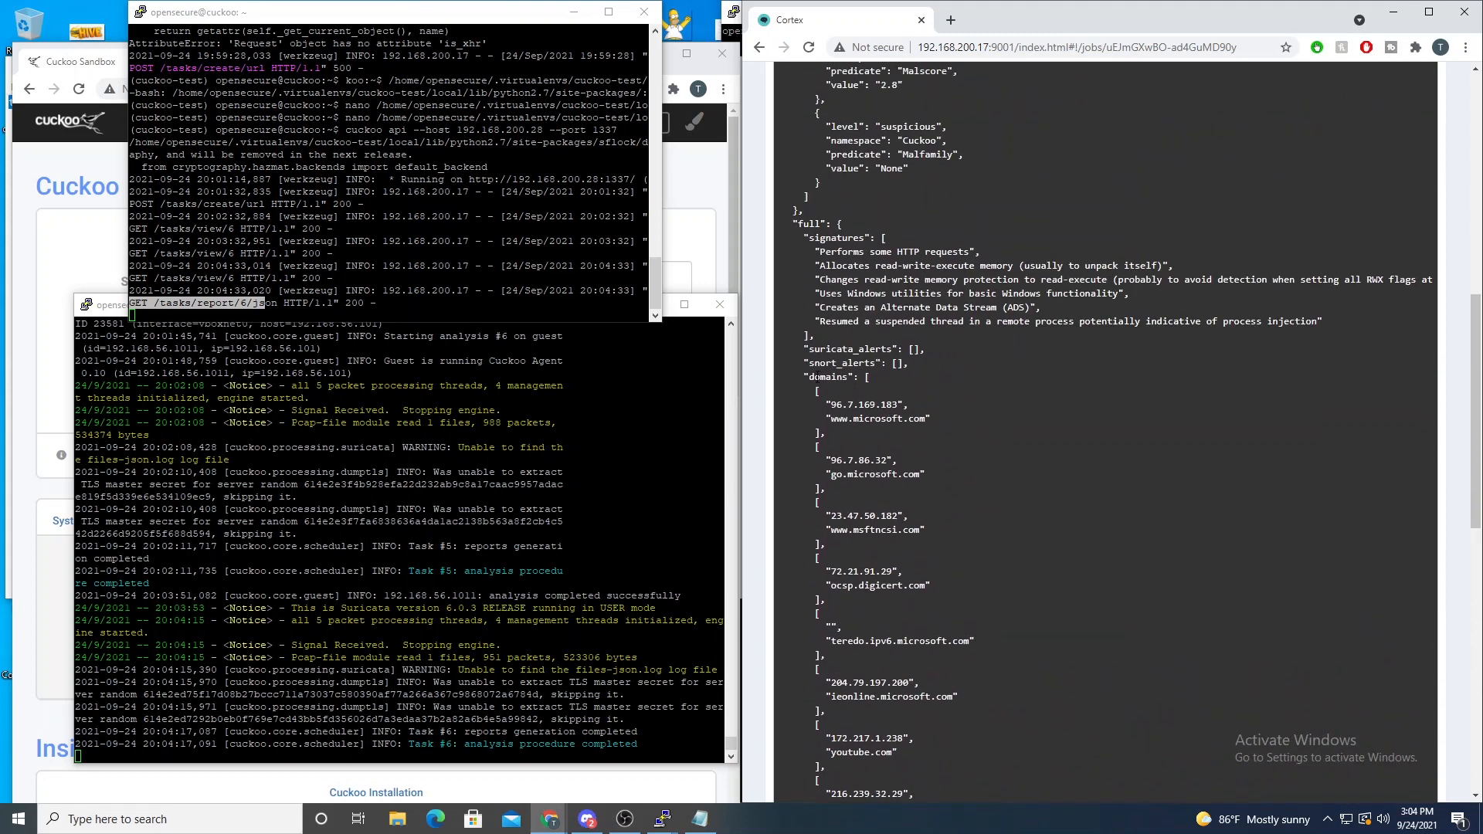
- Examine the report's domains, Suricata alerts and URI entries through to its closing fields
left_click_drag(811, 378, 910, 685)
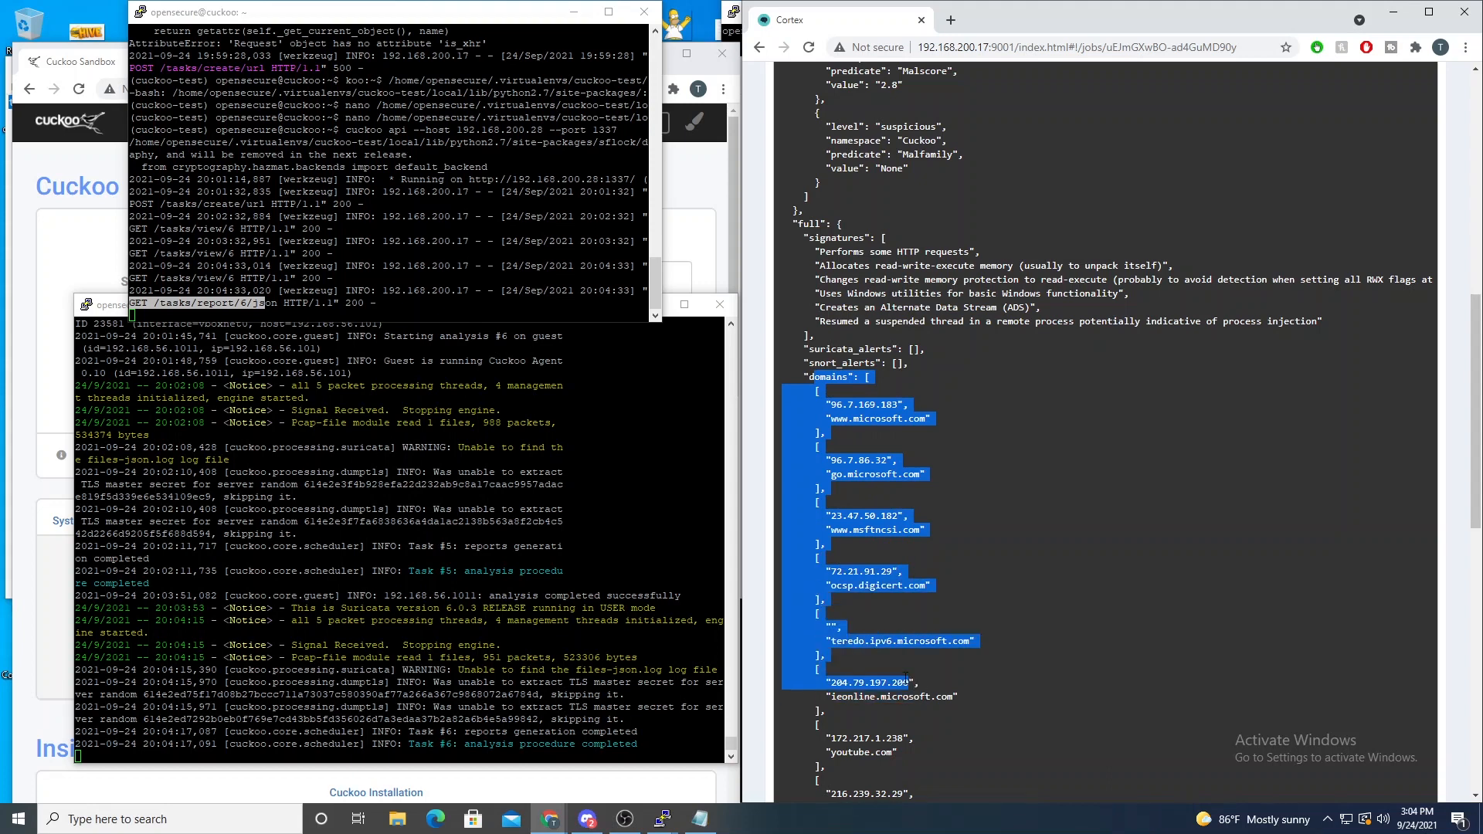
left_click_drag(822, 349, 921, 352)
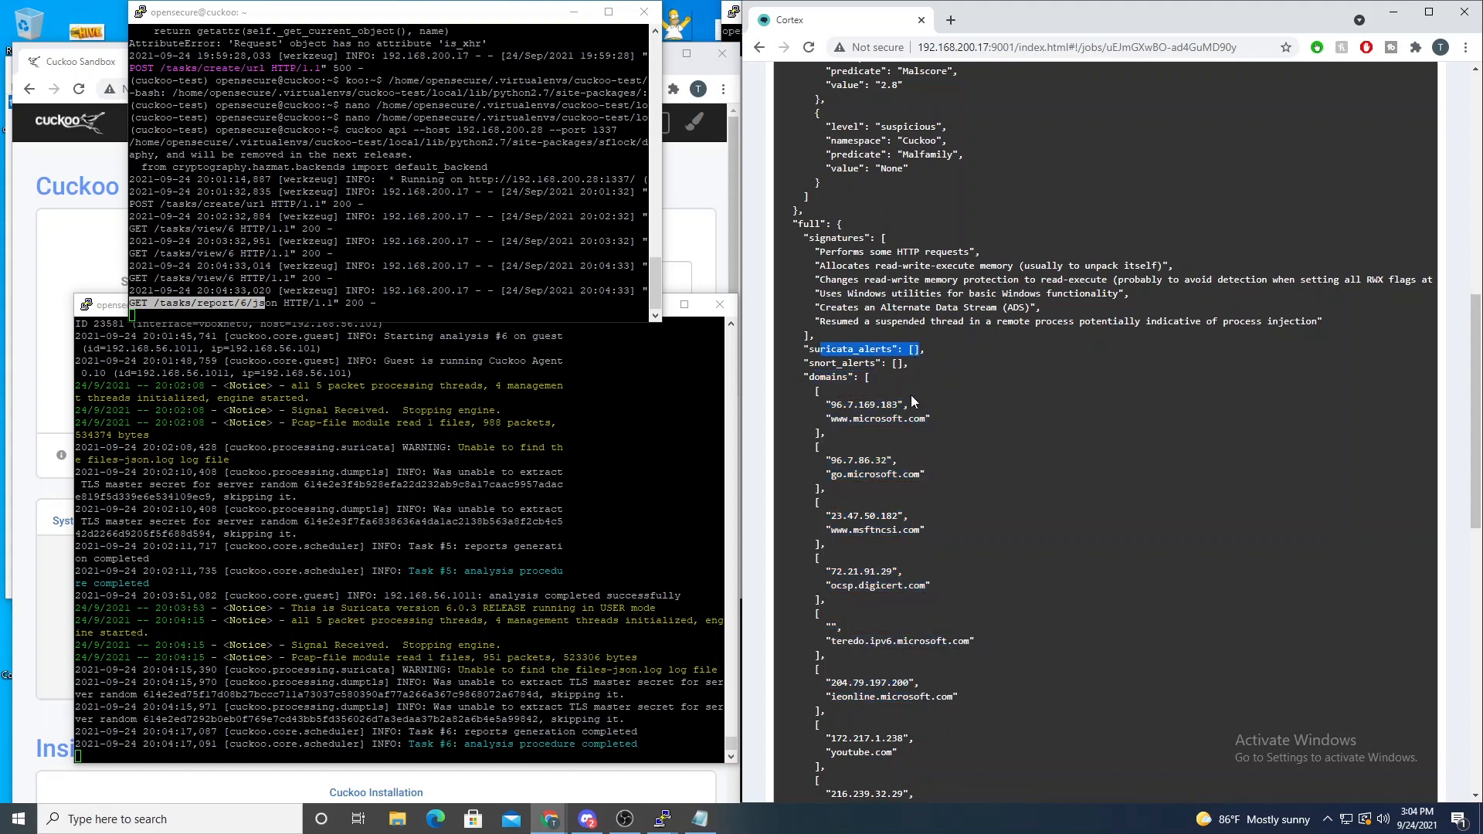
scroll(787, 423, "down", 15)
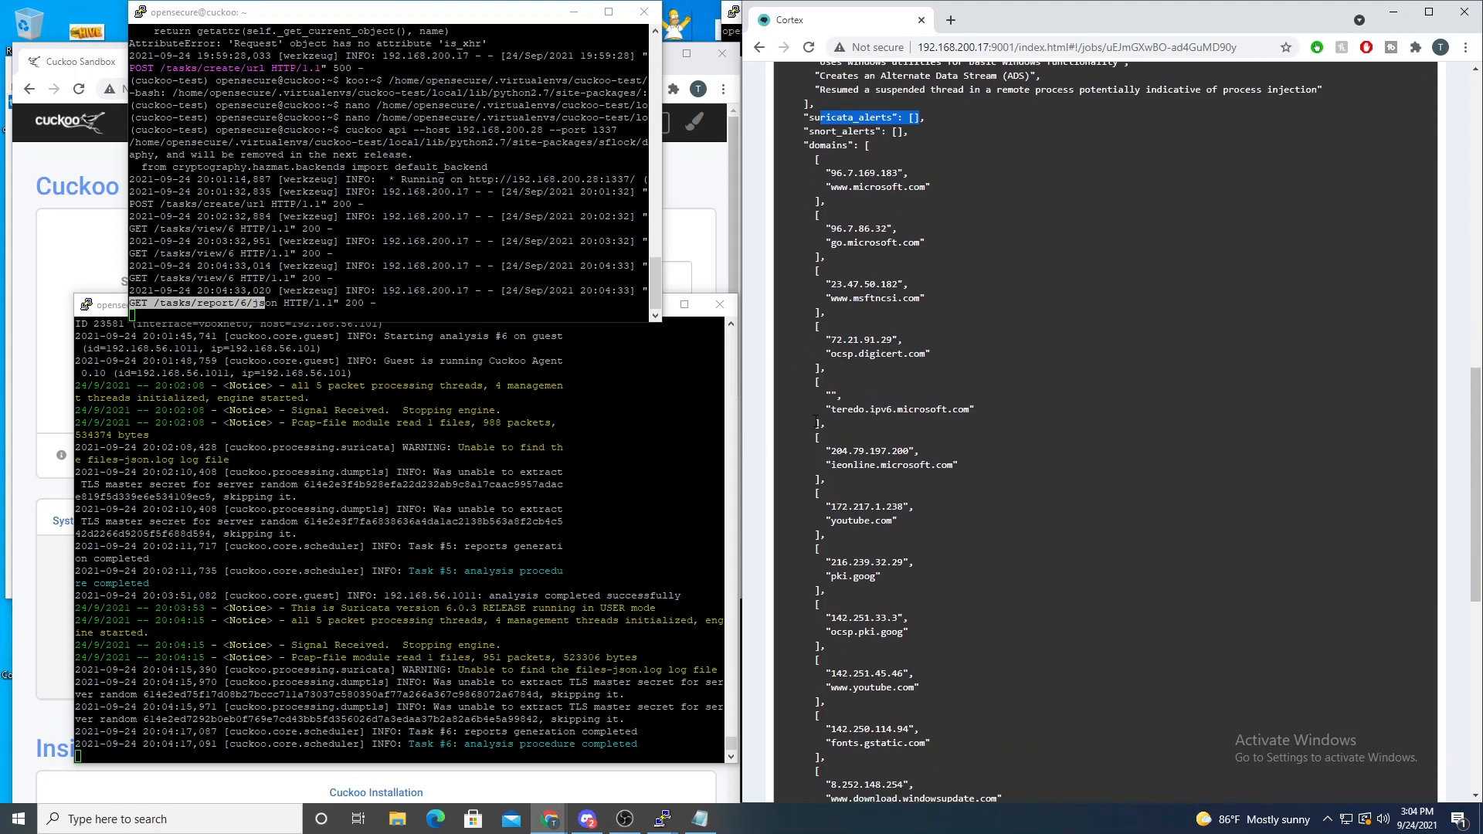
scroll(1148, 384, "down", 1)
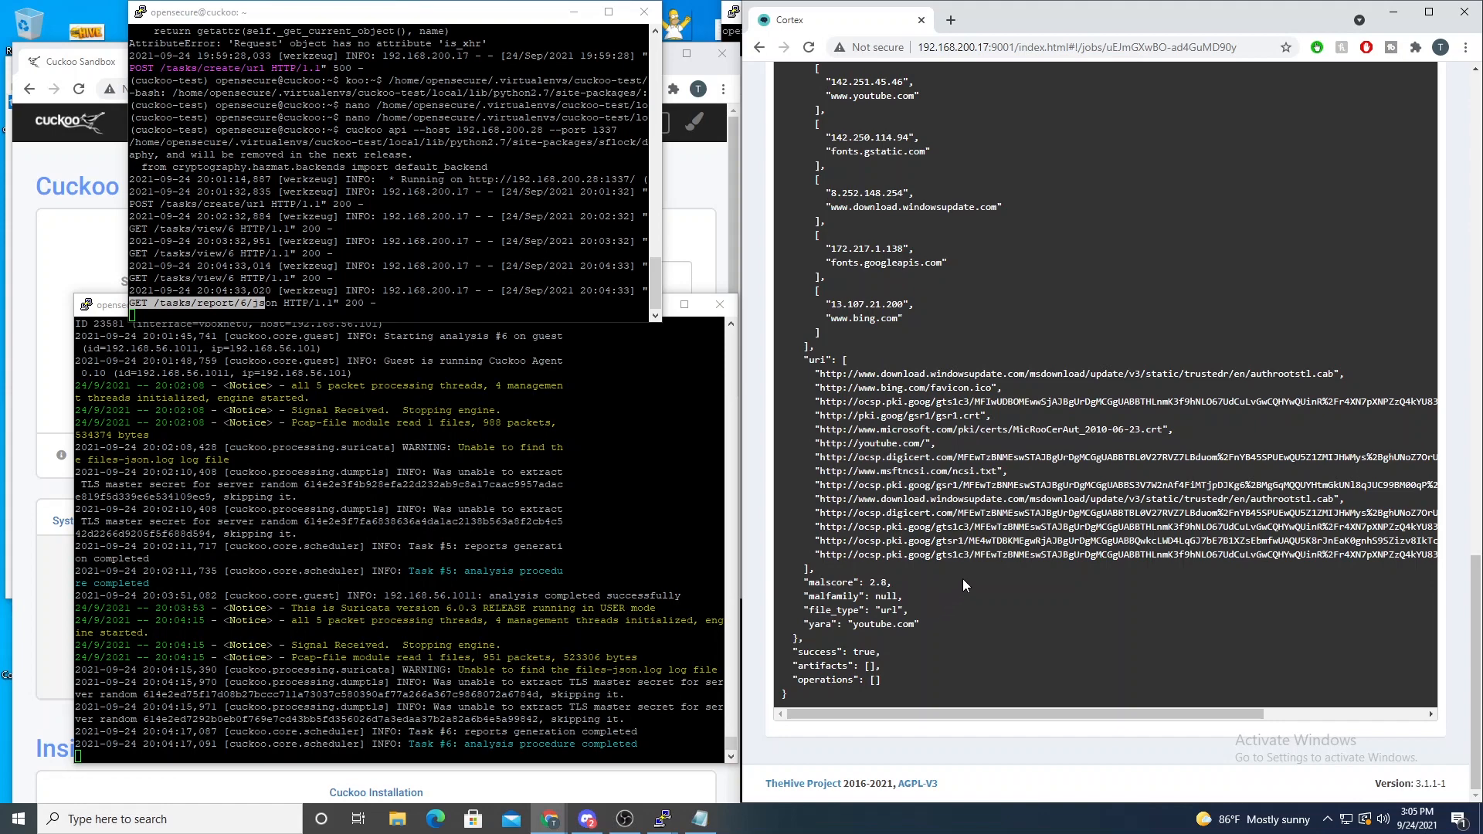
right_click(912, 705)
left_click(887, 666)
- Examine the Cuckoo Malscore in the report summary and review the report's taxonomies and signatures
scroll(881, 659, "up", 9)
scroll(896, 541, "up", 8)
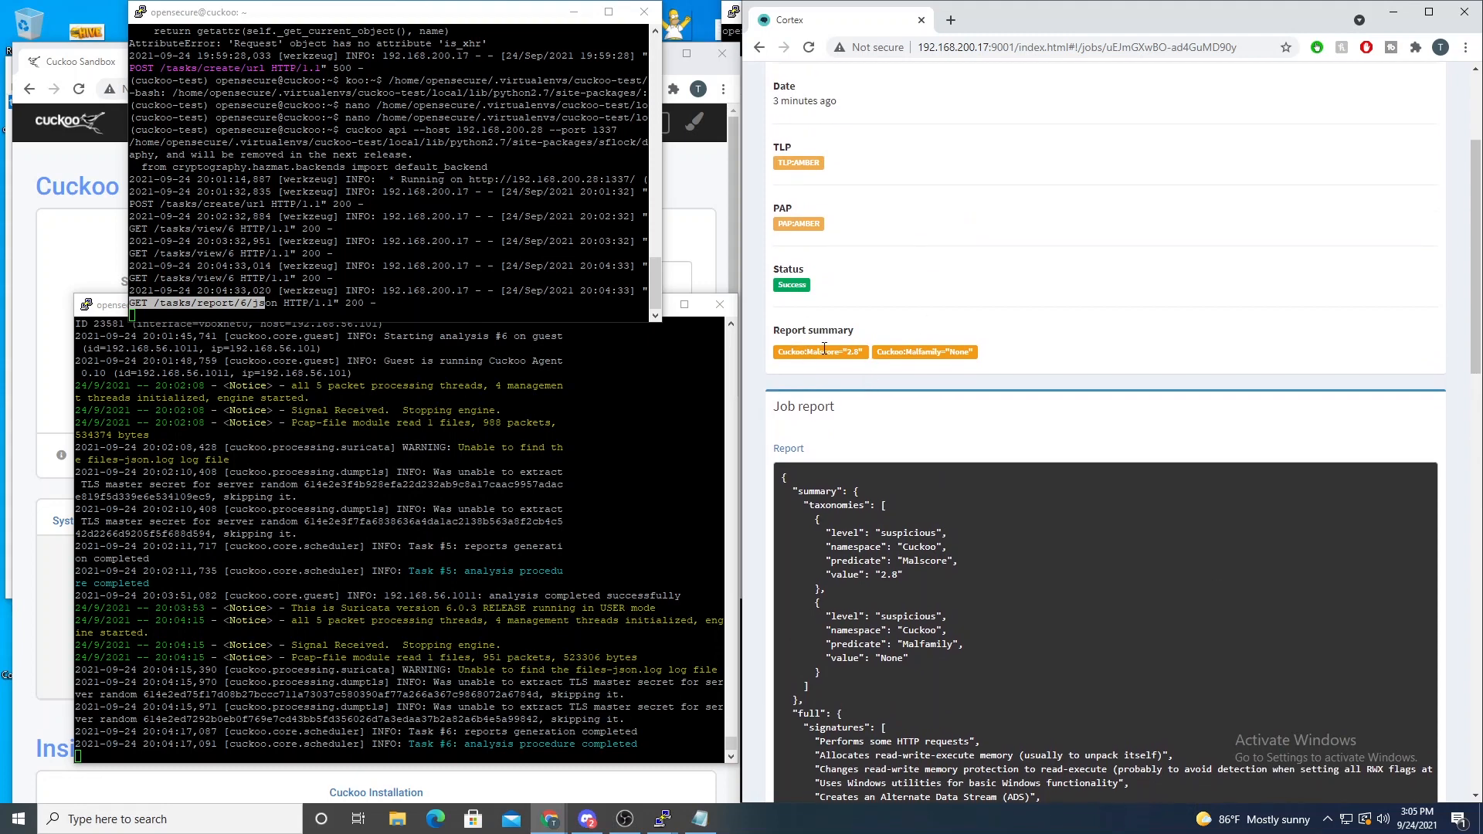
left_click_drag(801, 352, 863, 365)
scroll(977, 459, "down", 2)
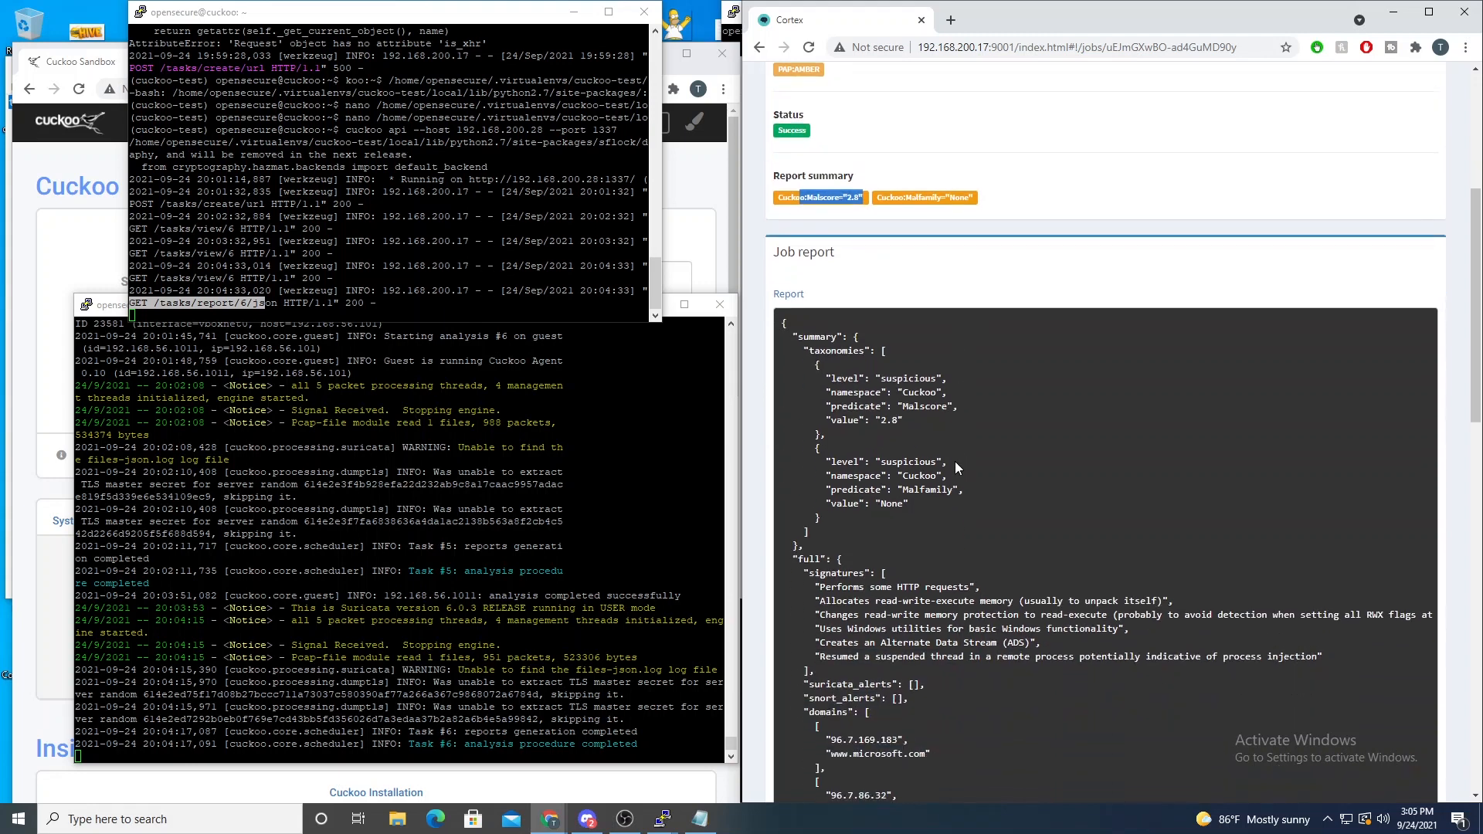
scroll(952, 461, "down", 3)
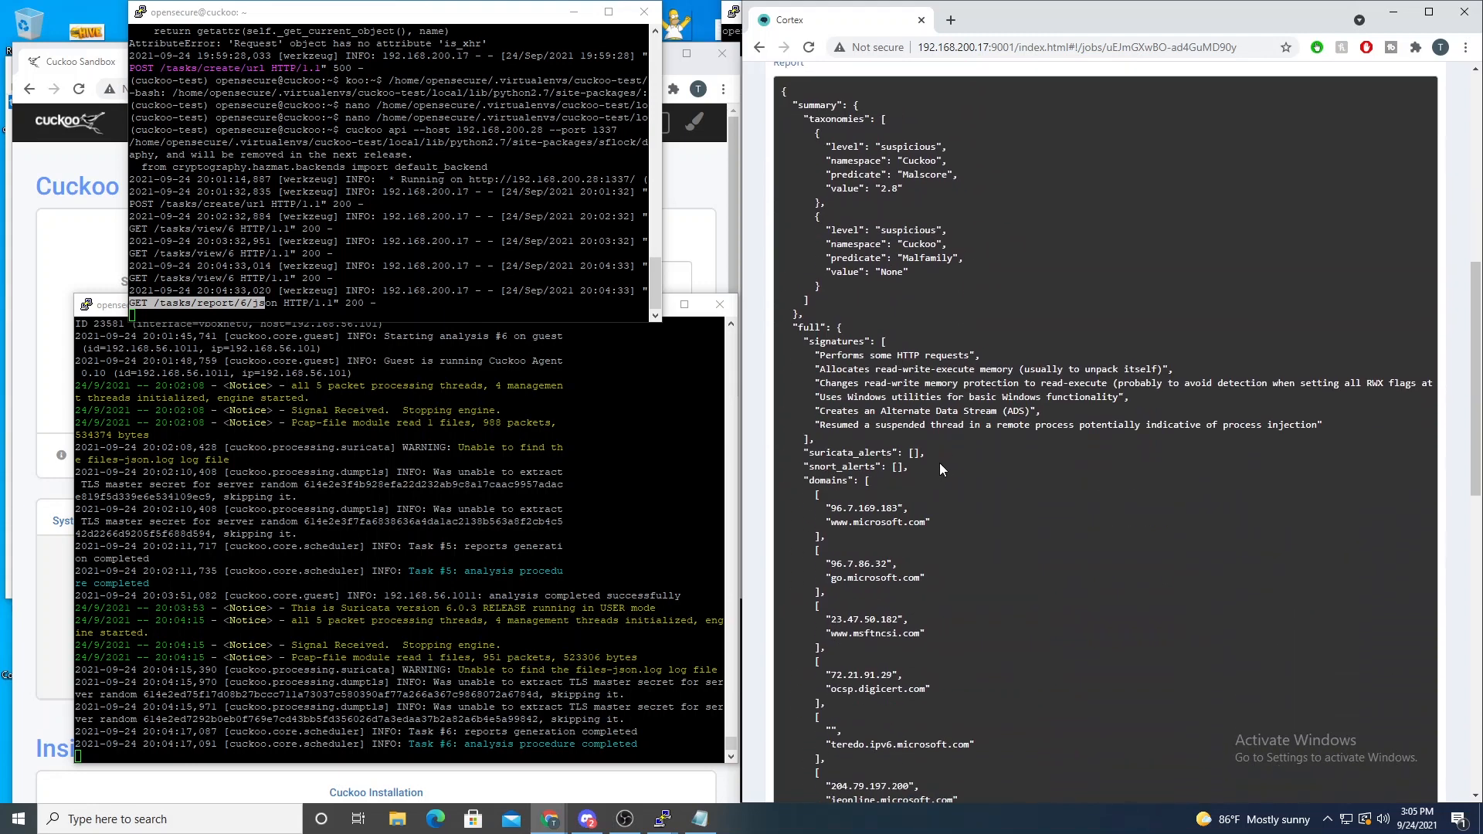
scroll(930, 461, "down", 5)
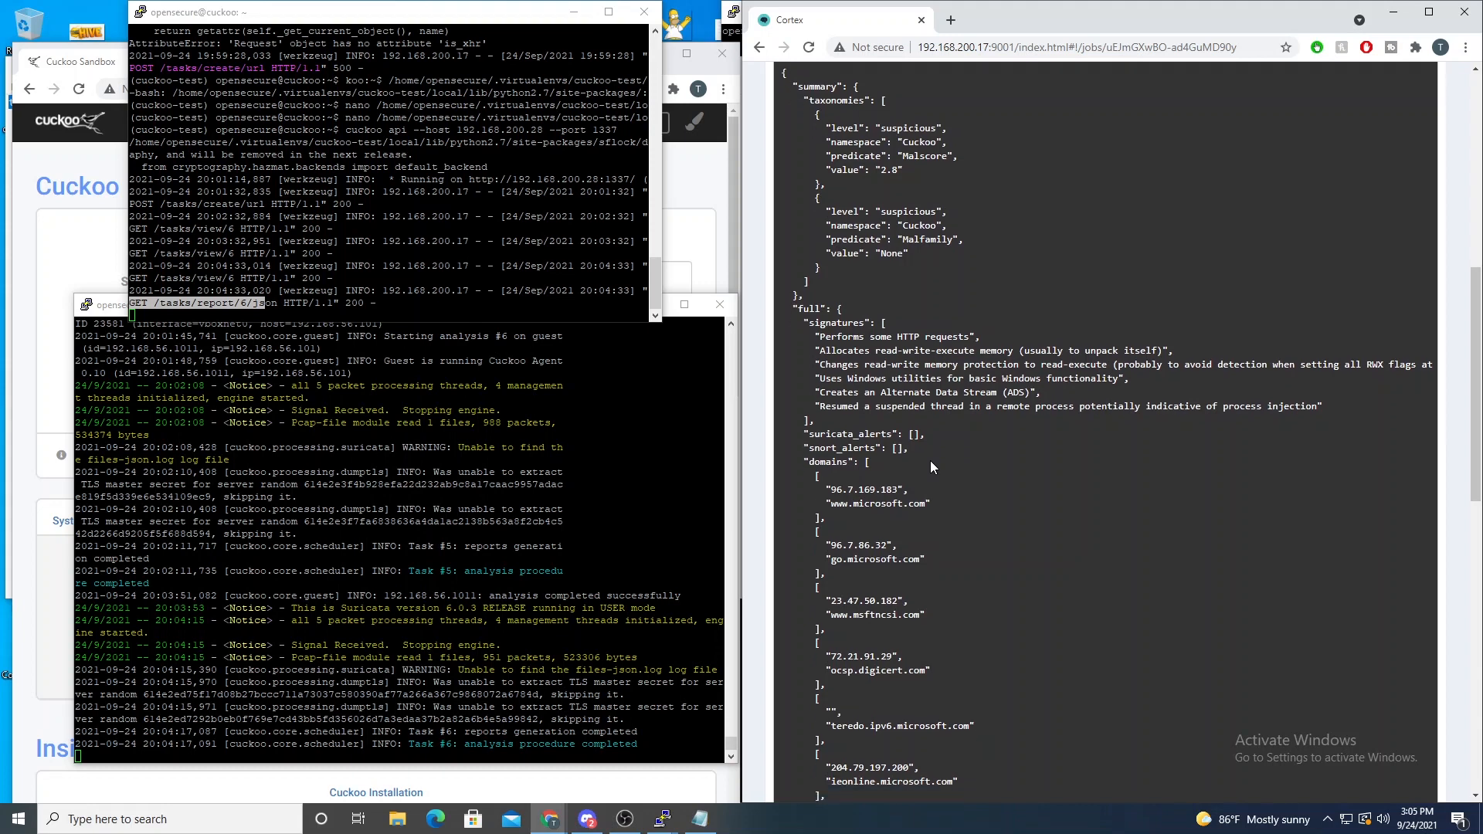
scroll(920, 464, "up", 5)
scroll(924, 394, "up", 6)
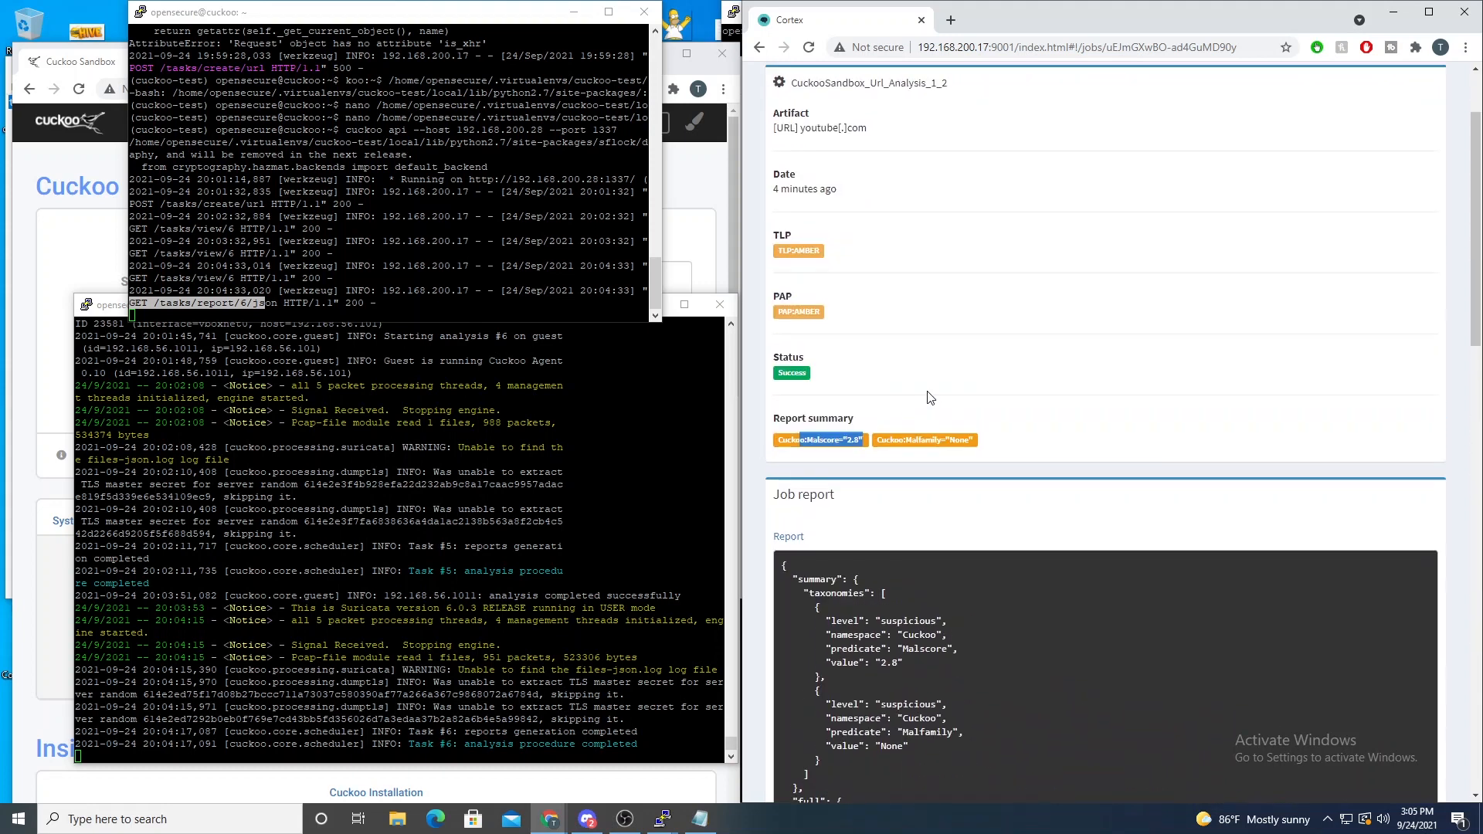
scroll(927, 397, "down", 3)
scroll(814, 393, "down", 3)
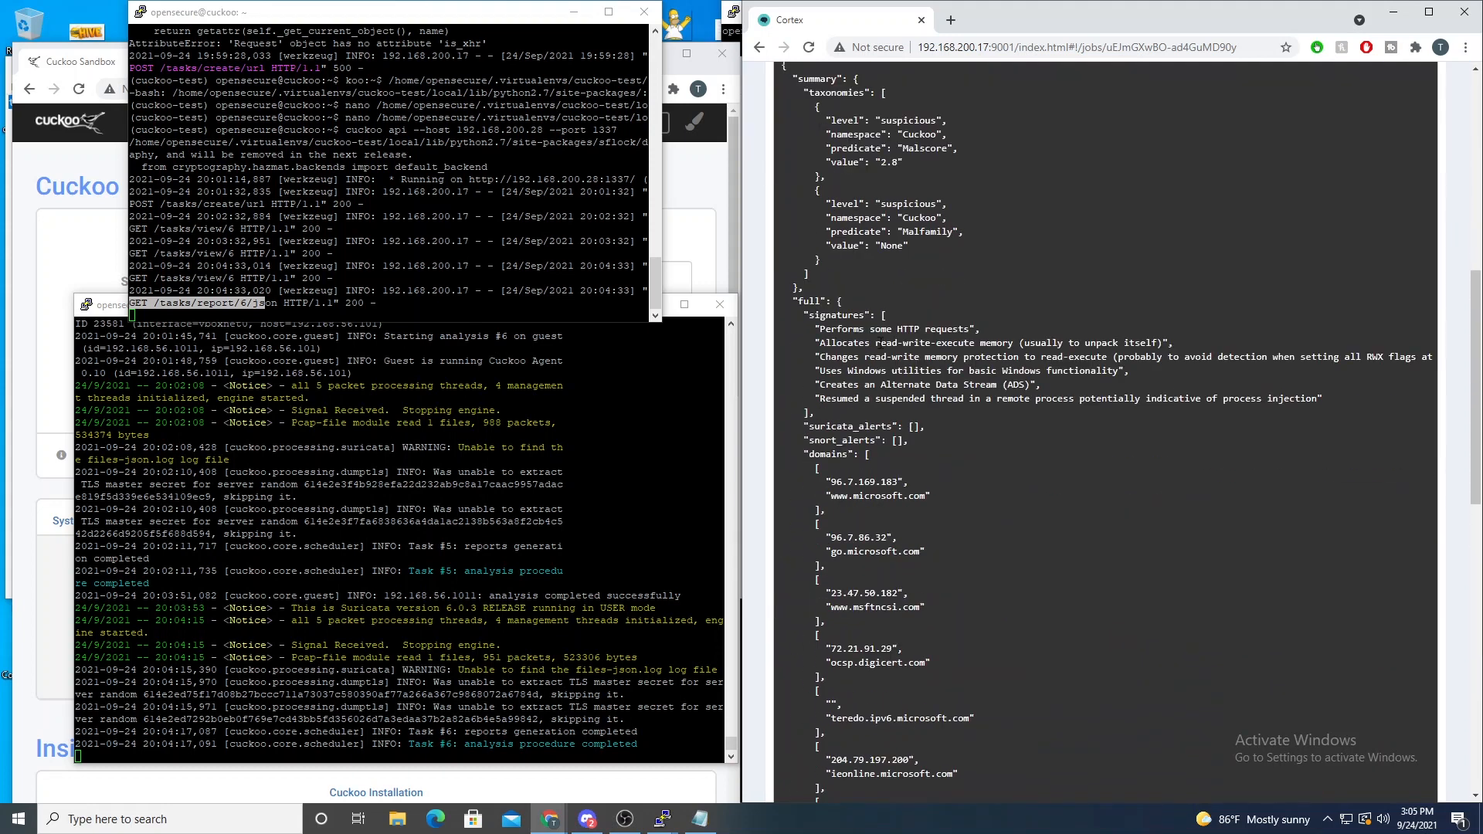
scroll(1107, 297, "up", 3)
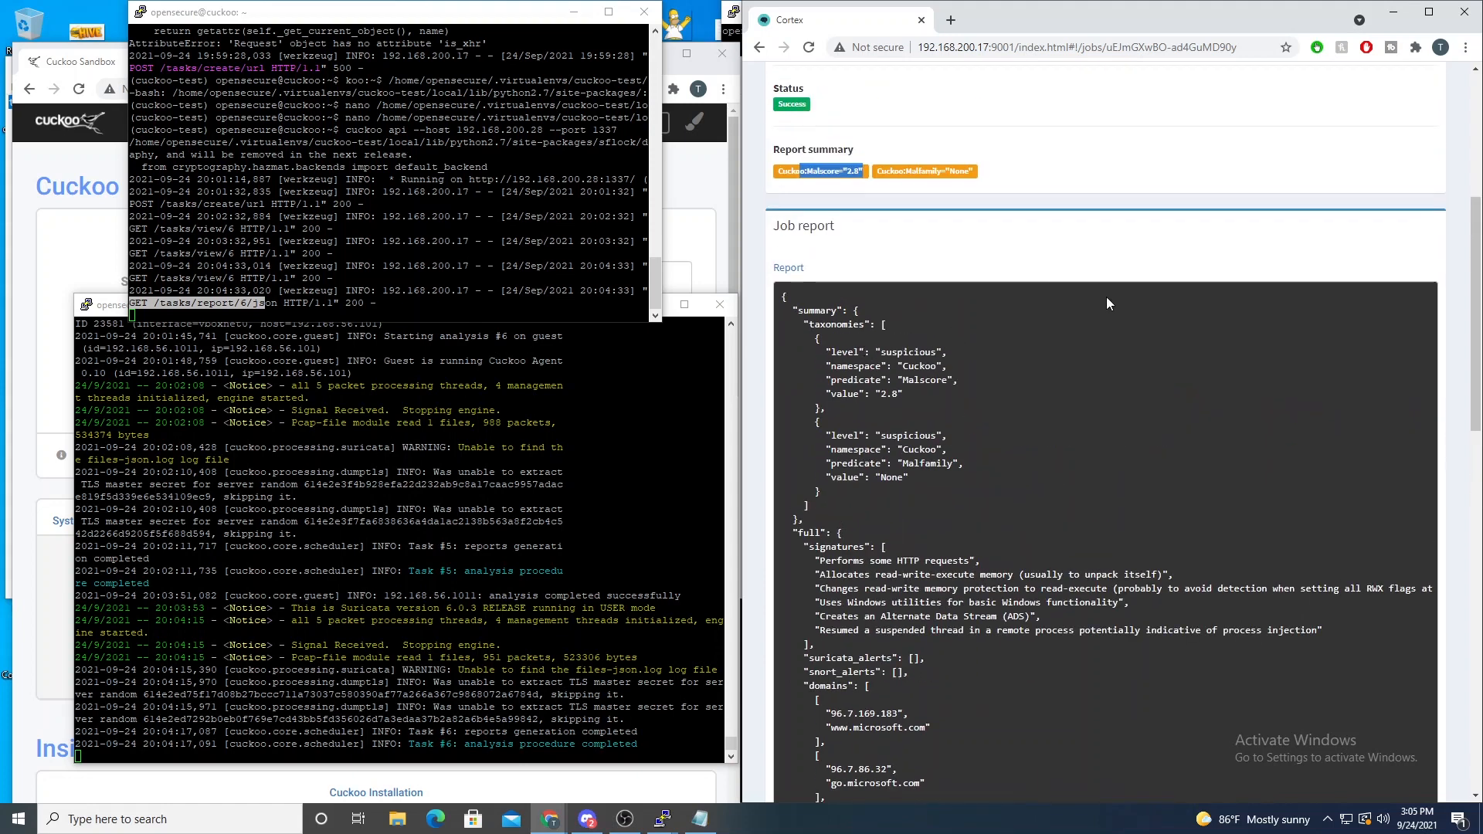
scroll(848, 196, "up", 2)
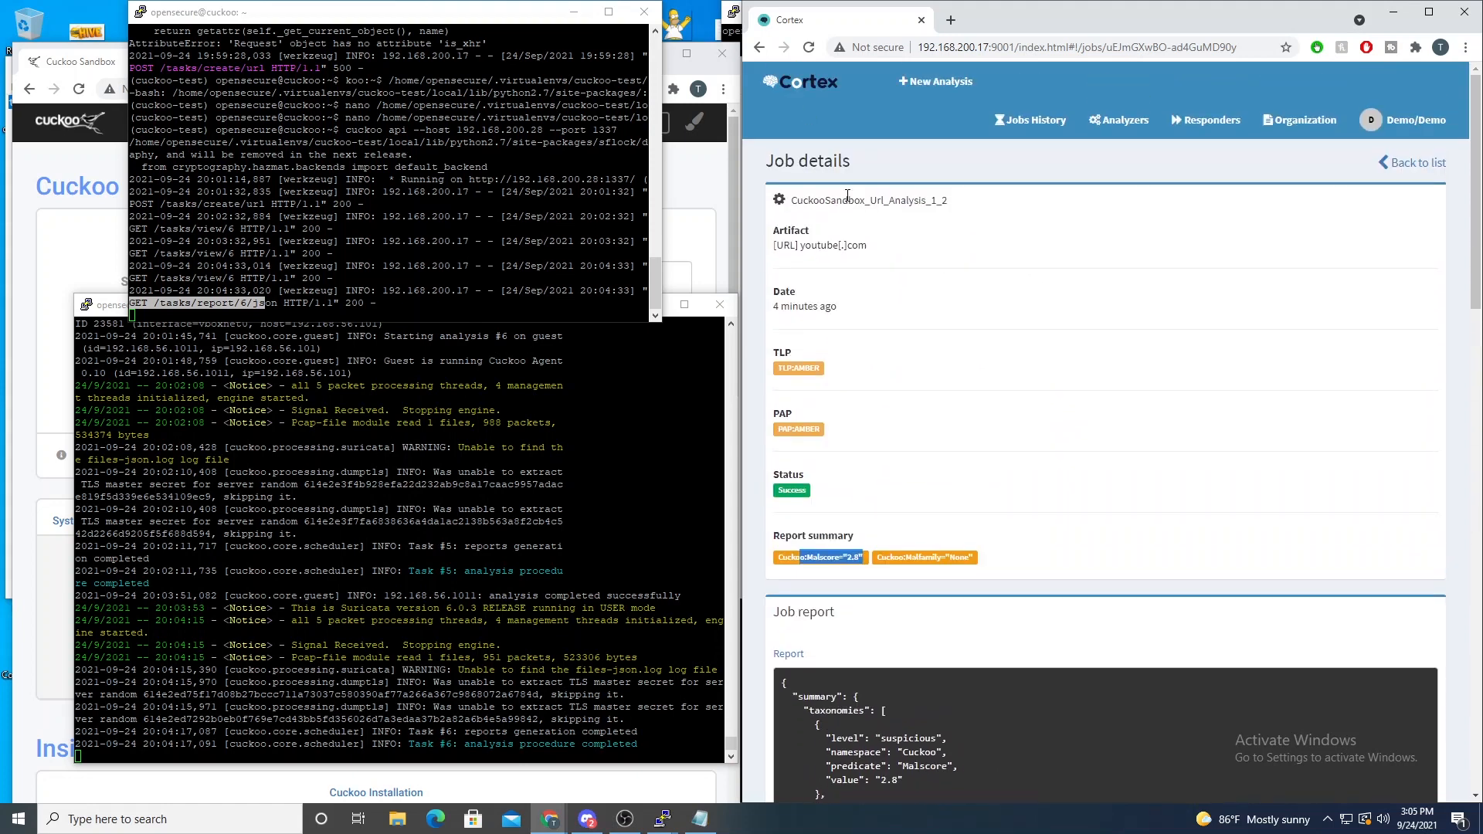
- Start a new file analysis of the hash-named sample from the Downloads subfolder using the CuckooSandbox_File_Analysis_Inet_1_2 analyzer
left_click(932, 81)
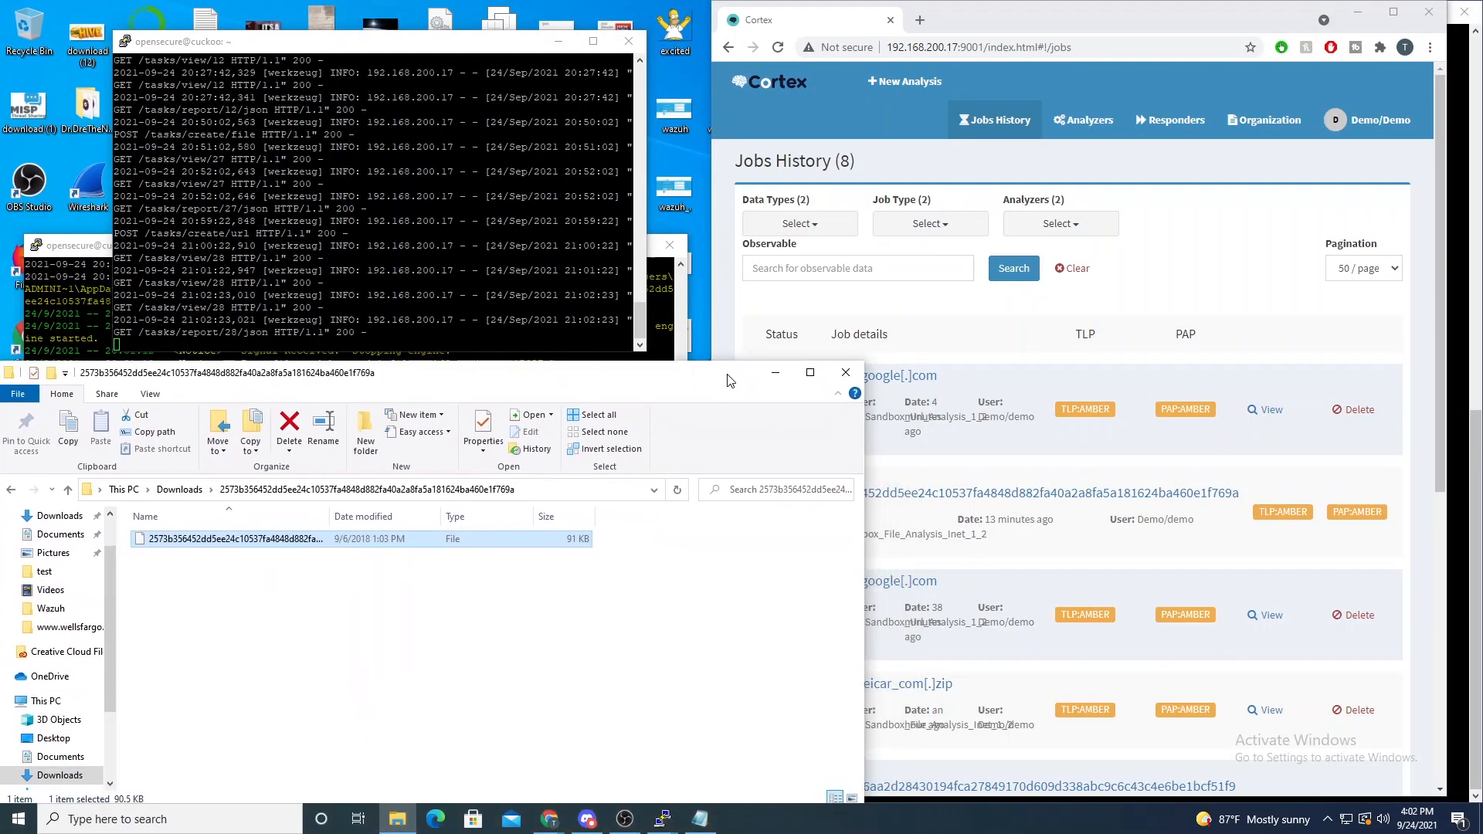
left_click(904, 79)
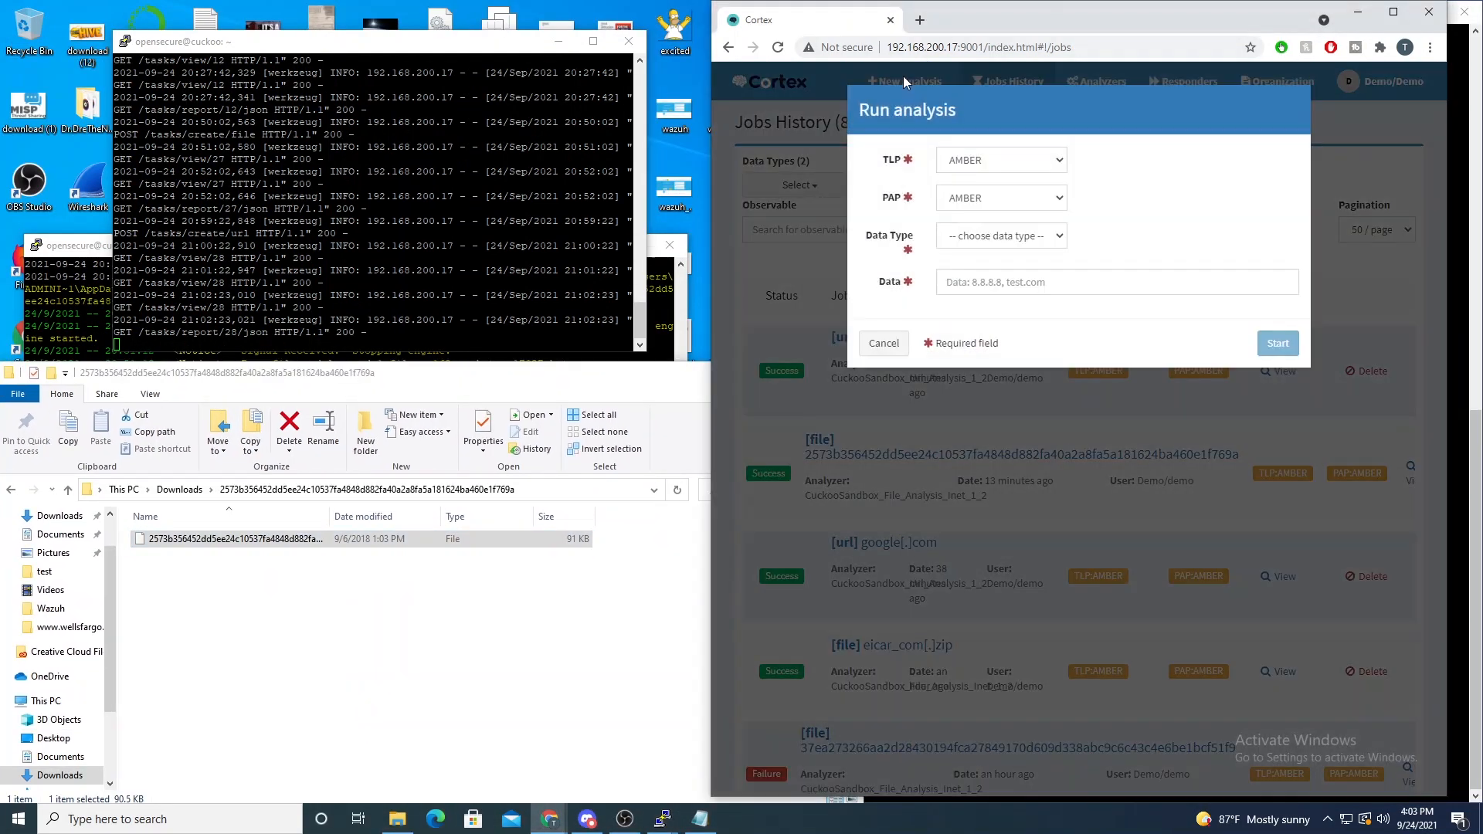
left_click(970, 240)
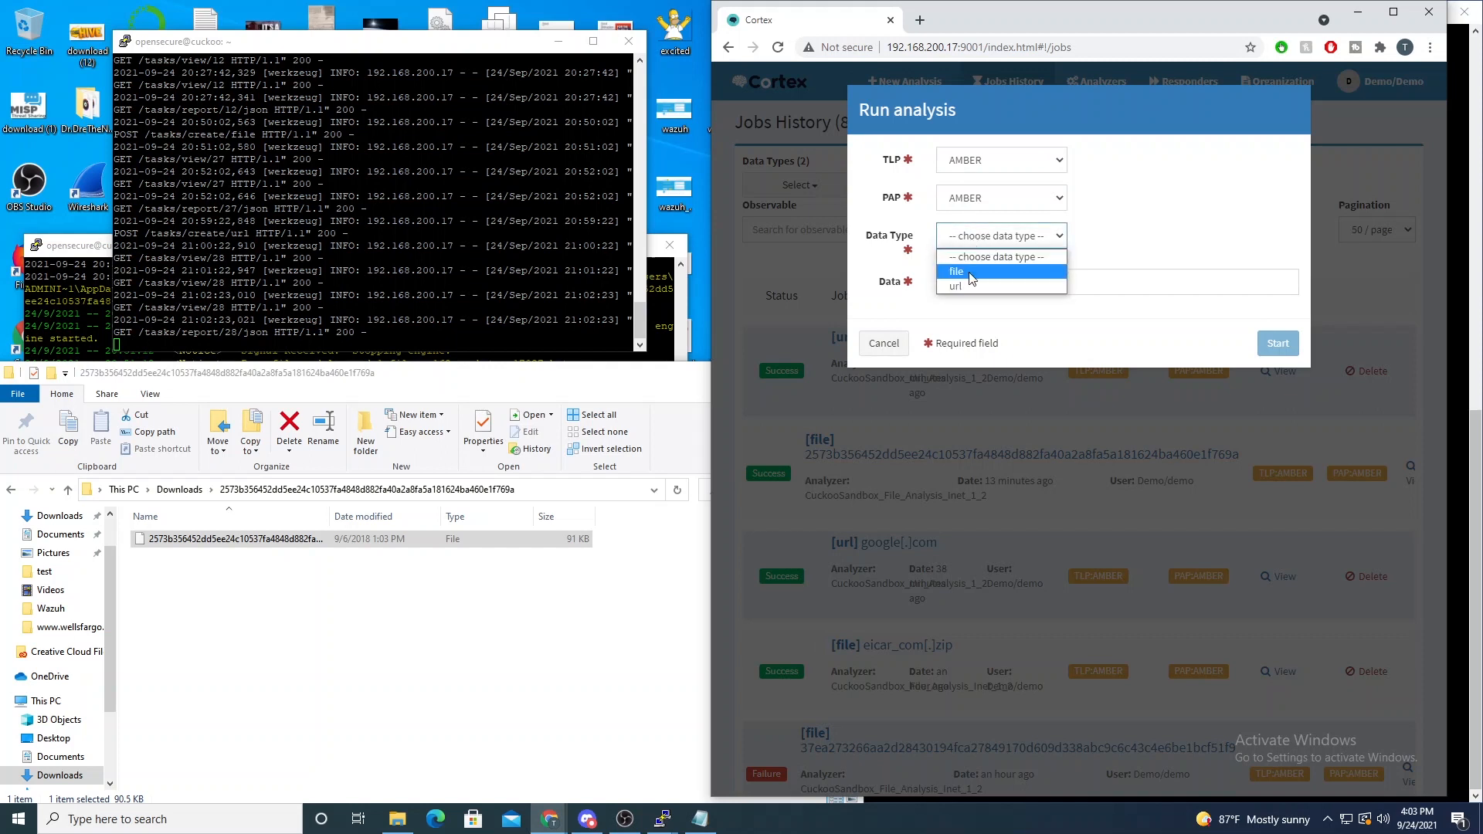
left_click(949, 272)
left_click_drag(274, 541, 1129, 292)
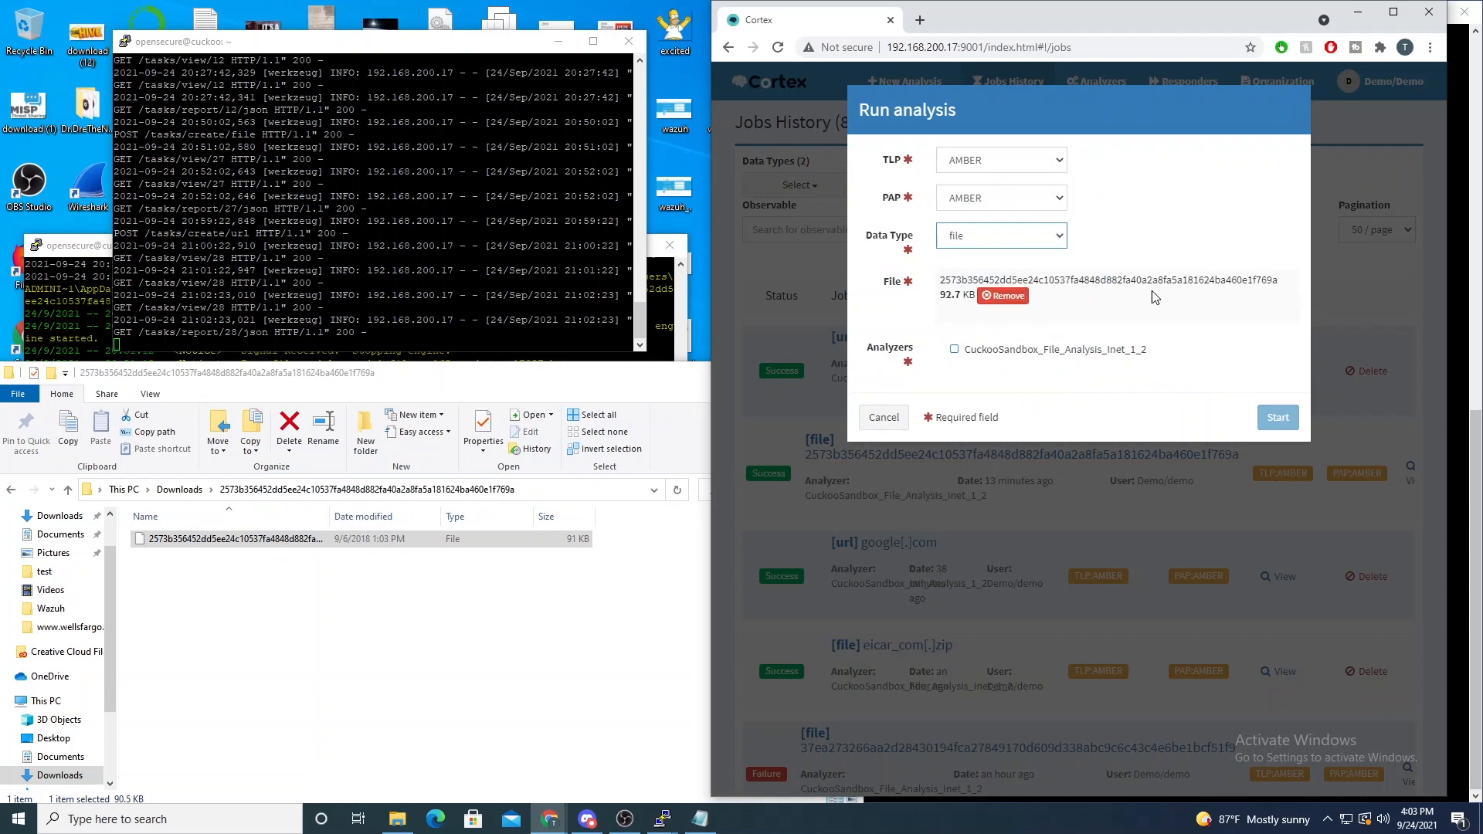
left_click(1005, 349)
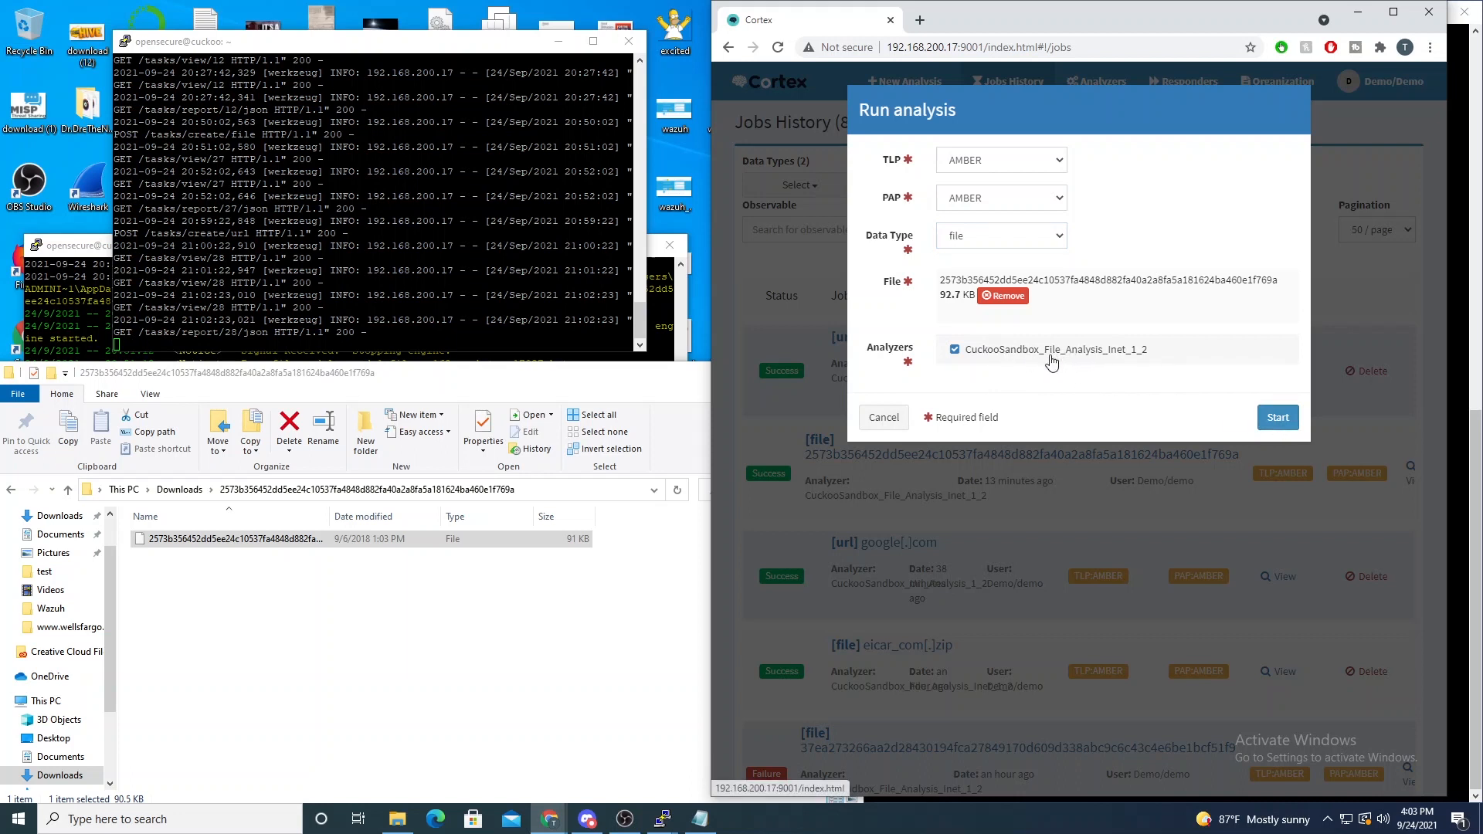
left_click(1278, 419)
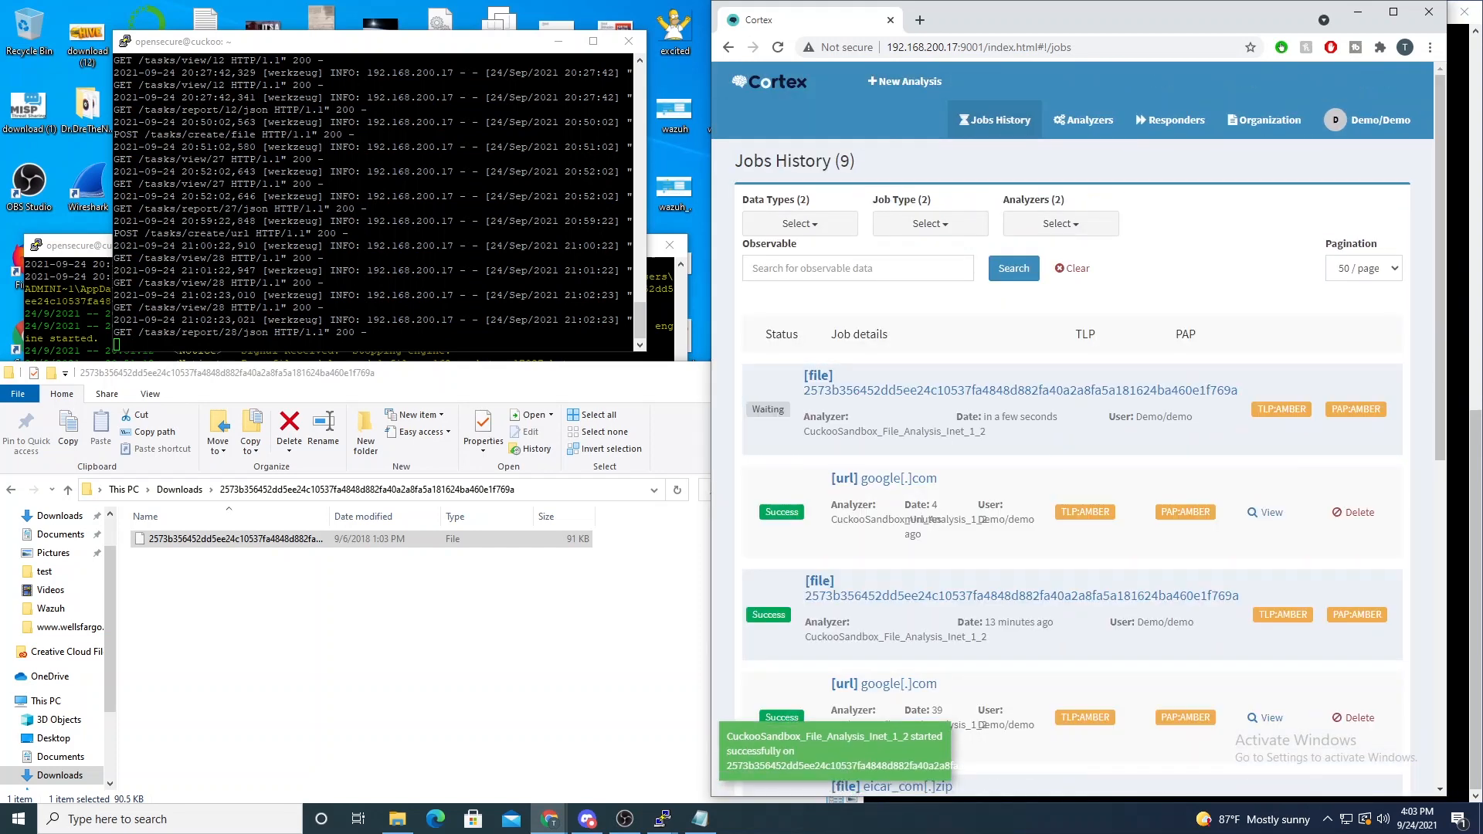
- Check the Cuckoo API terminal for the file creation request and the Cuckoo log for the start of the file's analysis
left_click(433, 278)
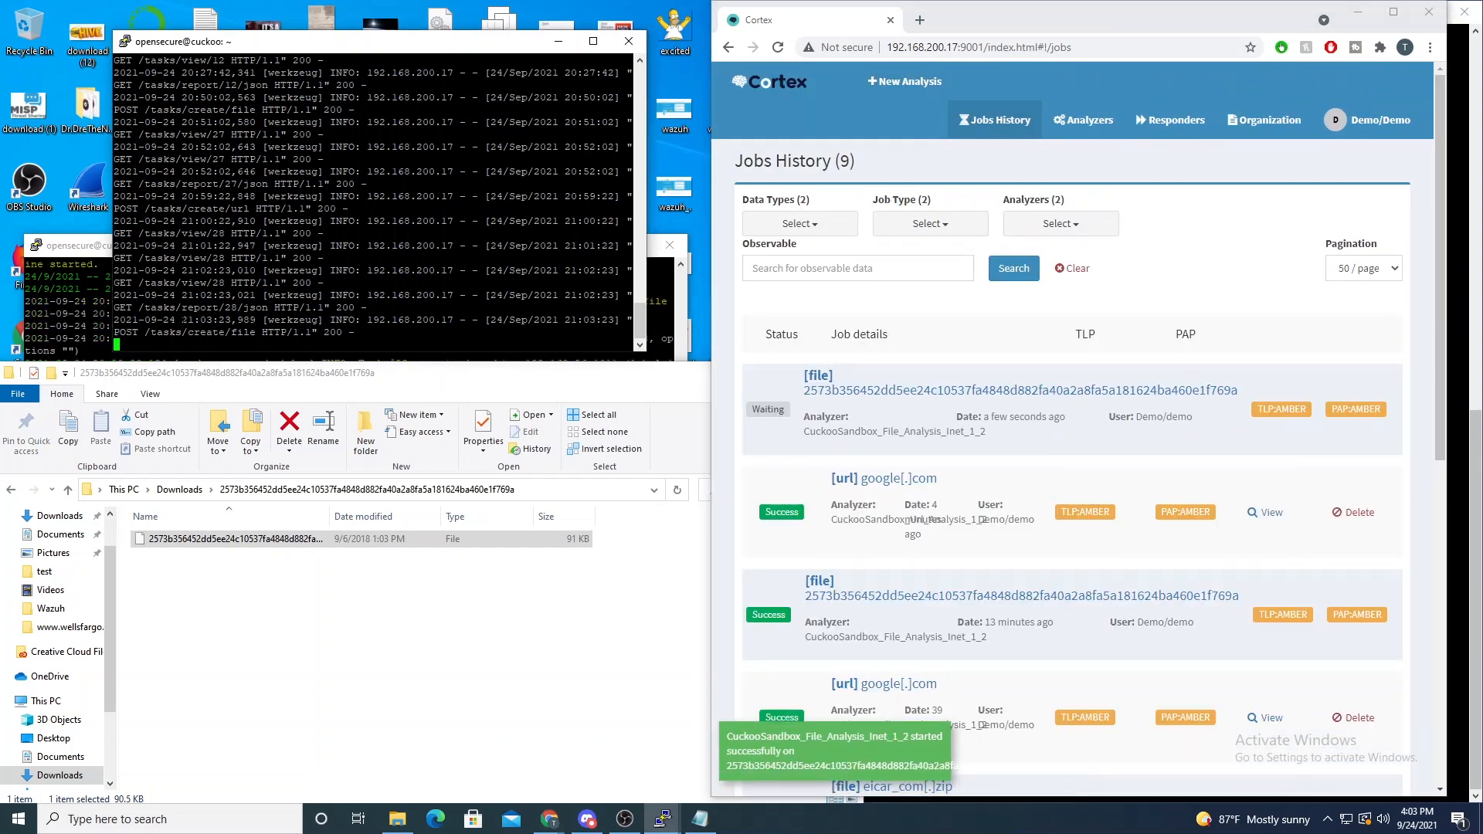
left_click_drag(126, 332, 256, 332)
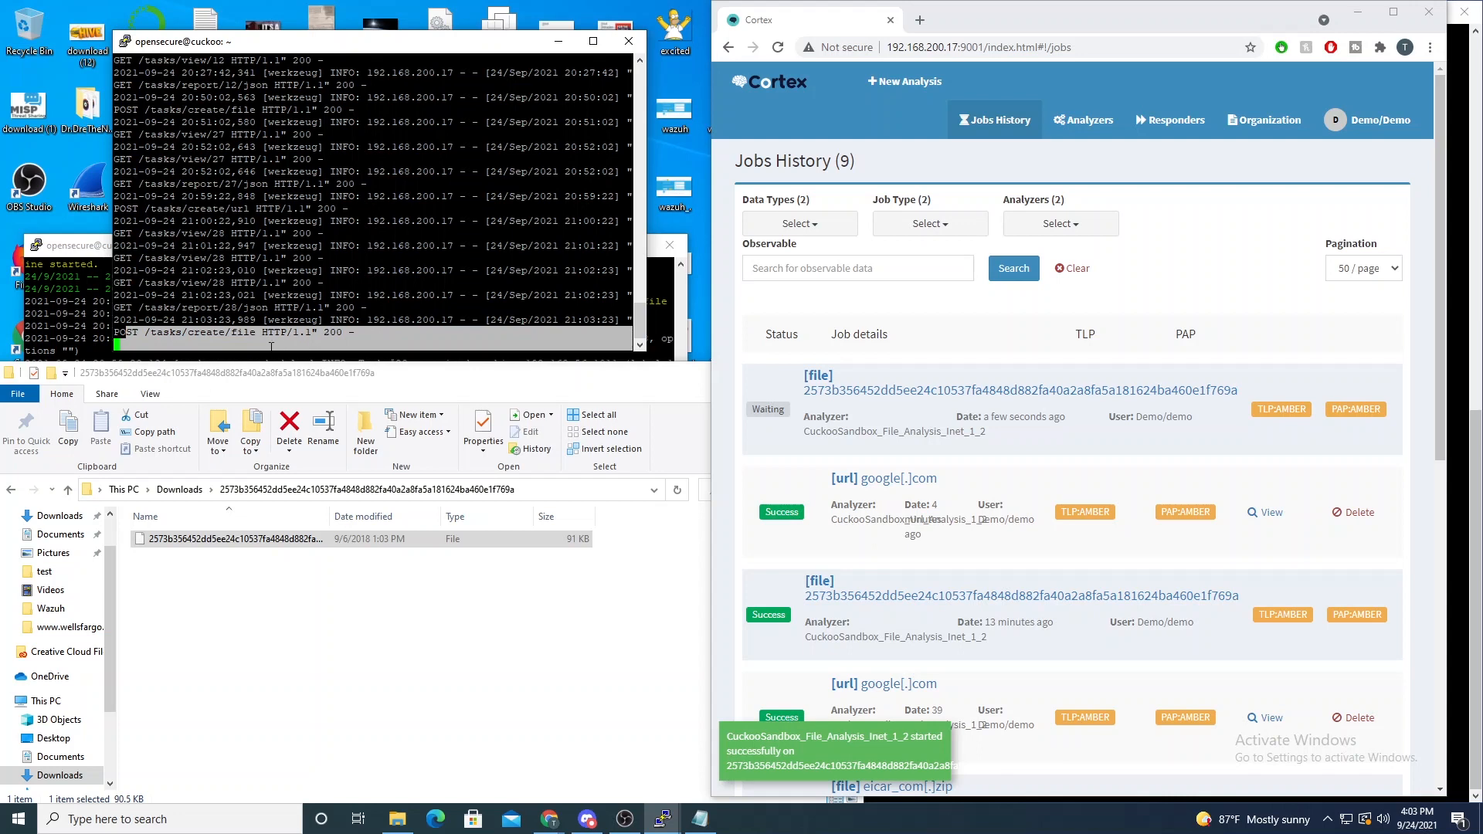
left_click(72, 250)
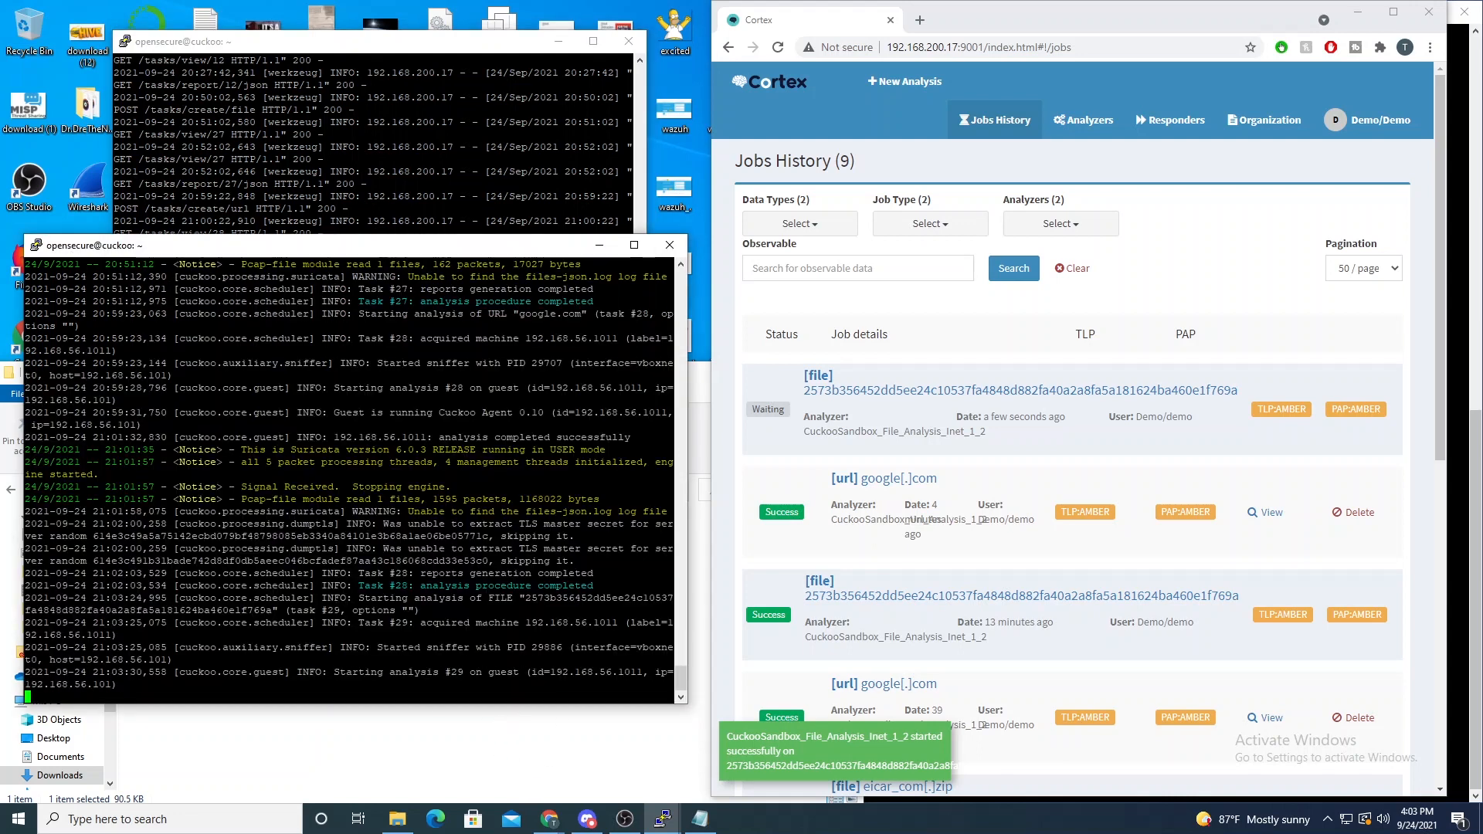
left_click_drag(458, 599, 631, 610)
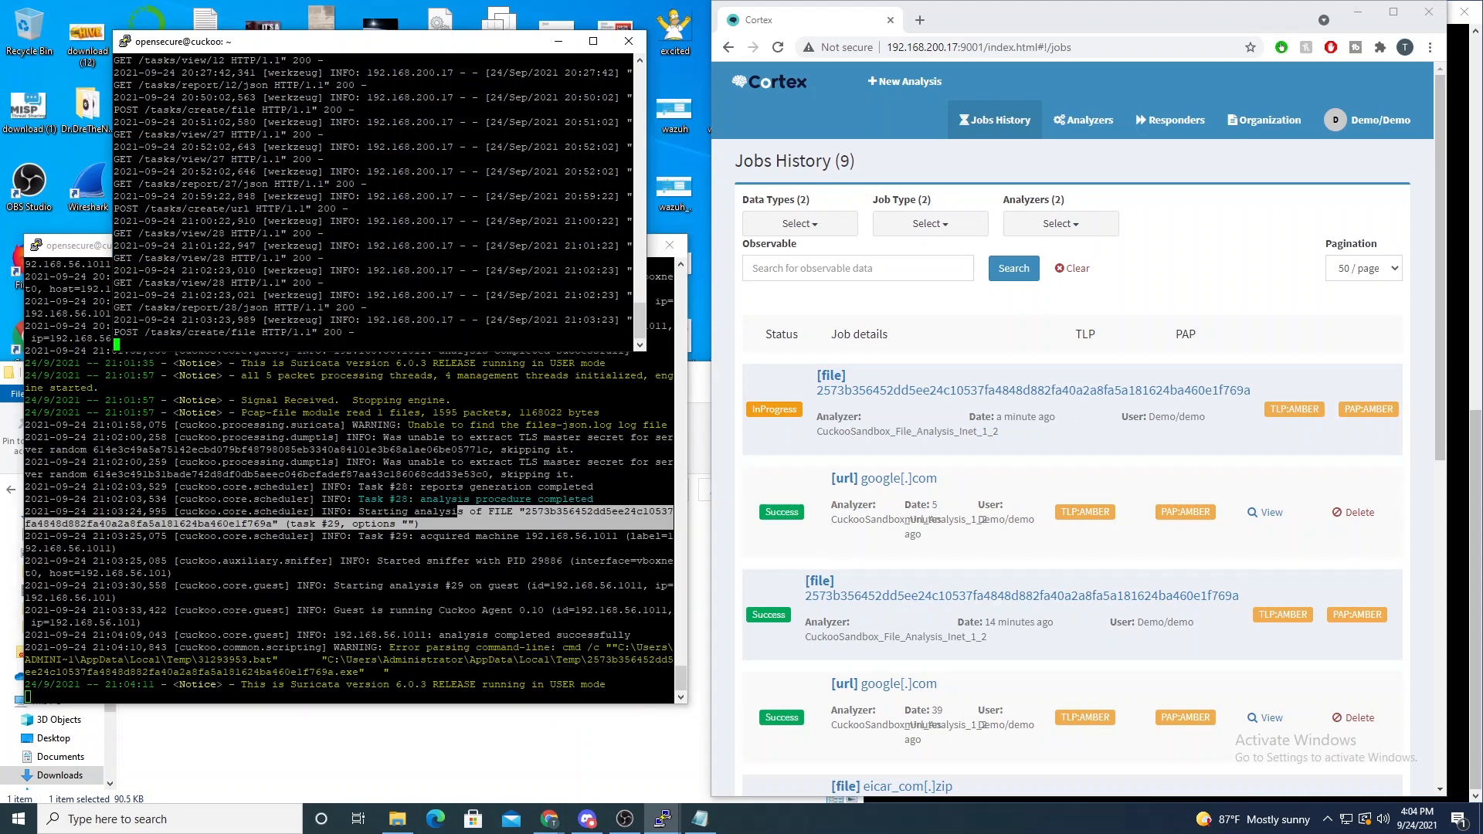
- Examine the Cuckoo log's command-line warning about the temporary batch file and its Suricata notice
left_click_drag(391, 635, 275, 661)
left_click(417, 662)
left_click(246, 660)
left_click(139, 660)
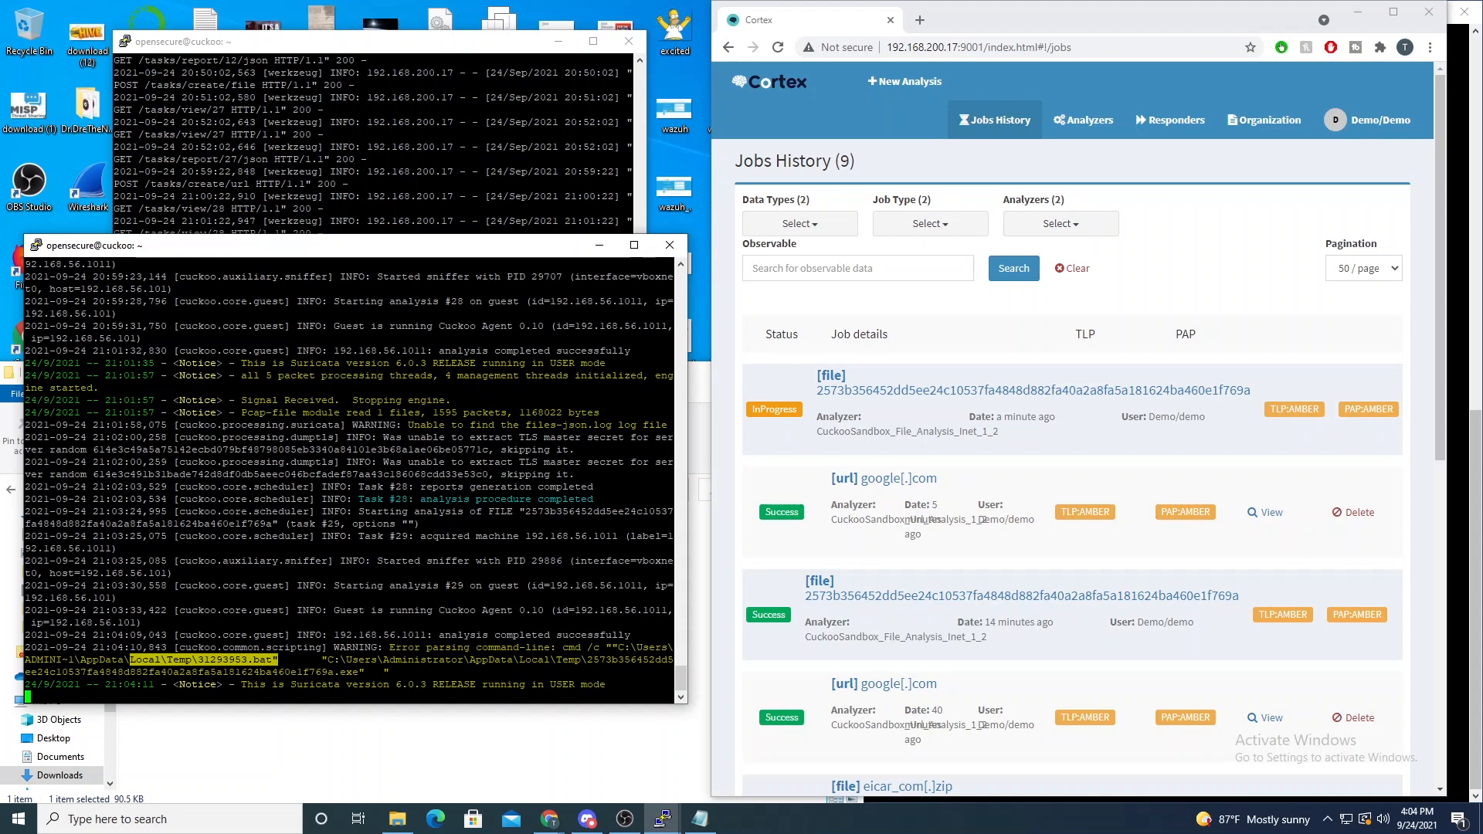
left_click_drag(266, 685, 438, 684)
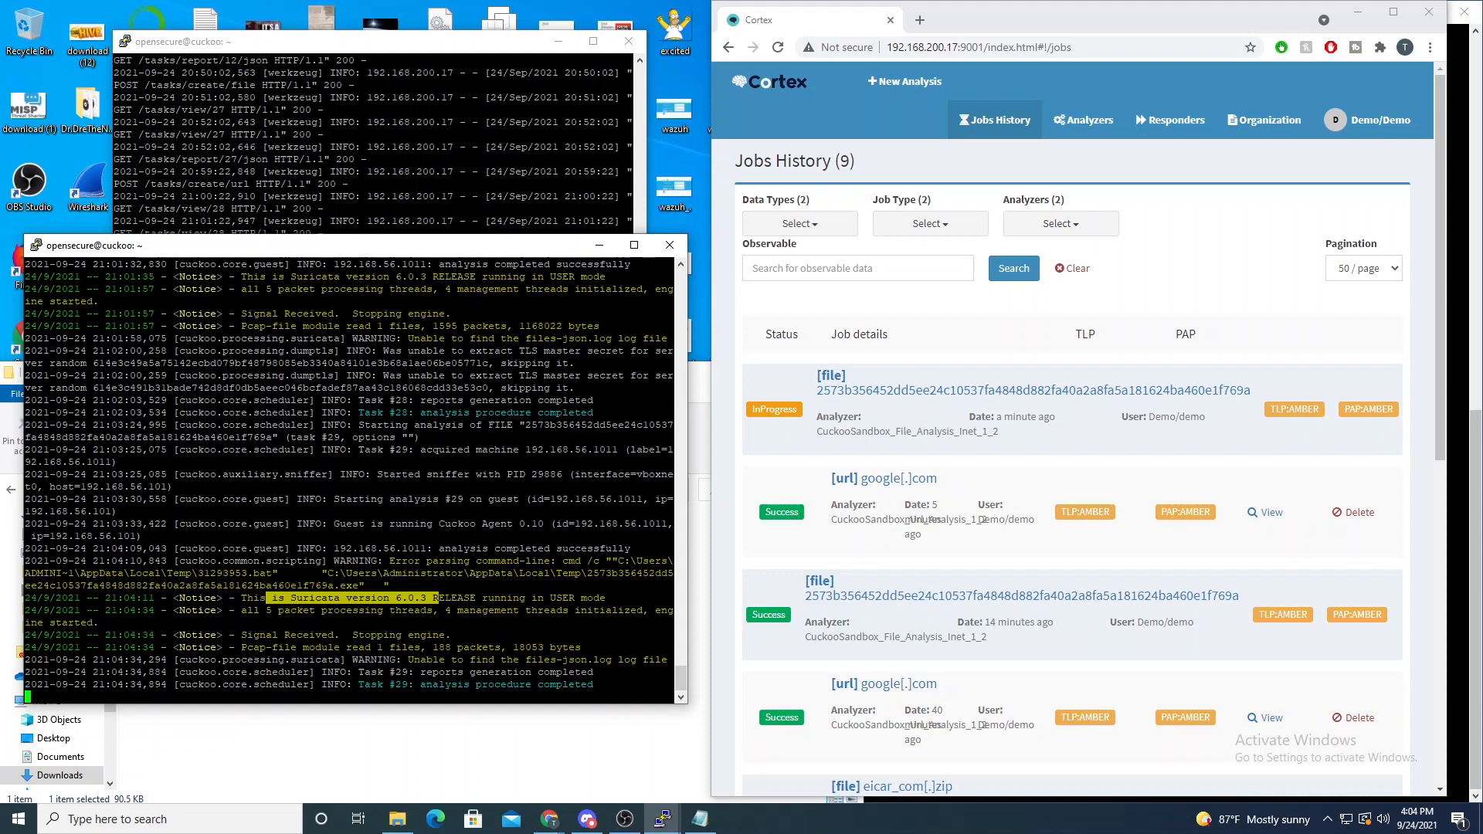
- Monitor the Cuckoo API terminal for the task 29 view and JSON report requests, refreshing the Cortex jobs history meanwhile
left_click(410, 171)
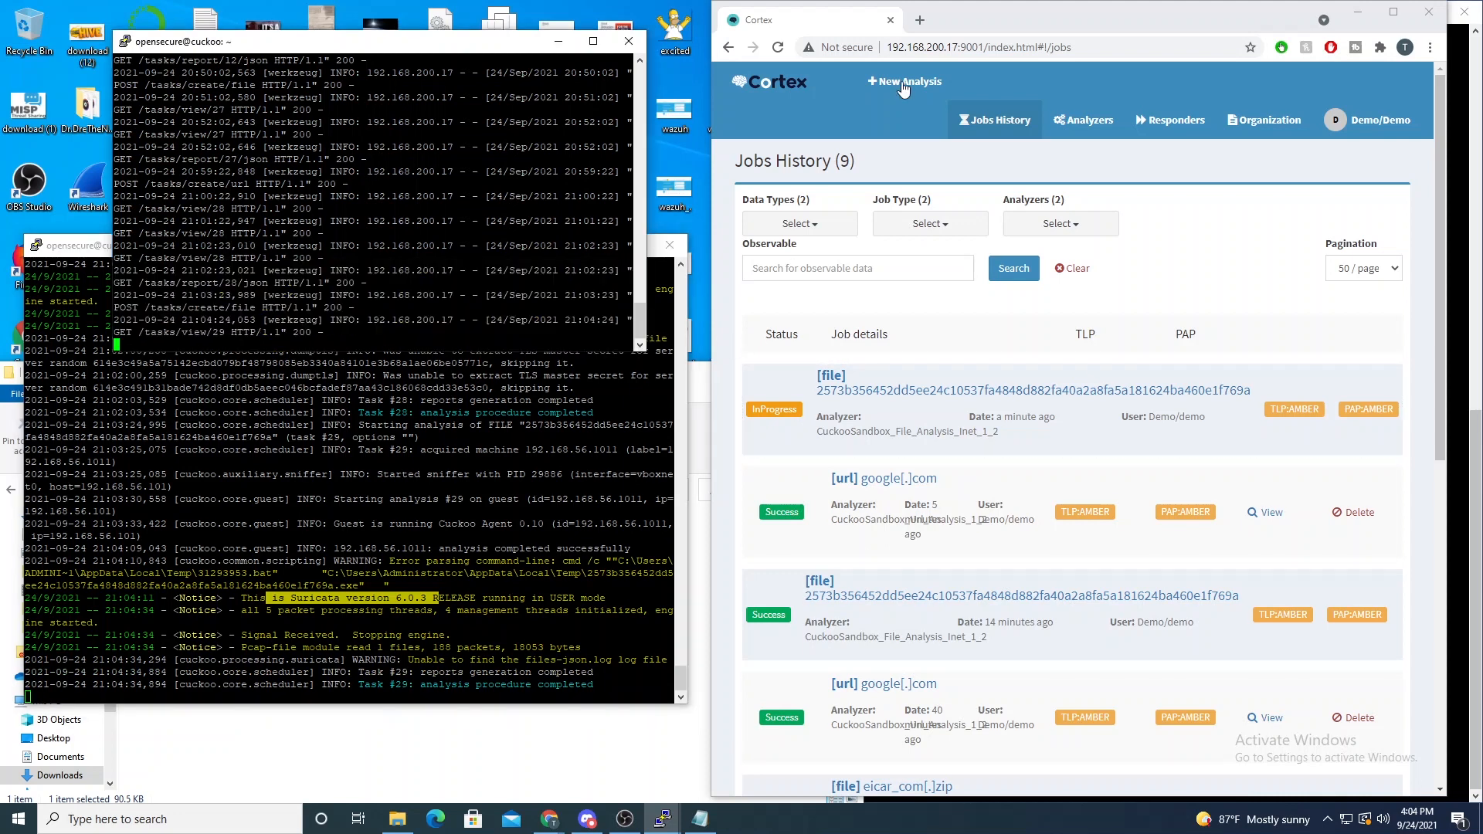
left_click(774, 49)
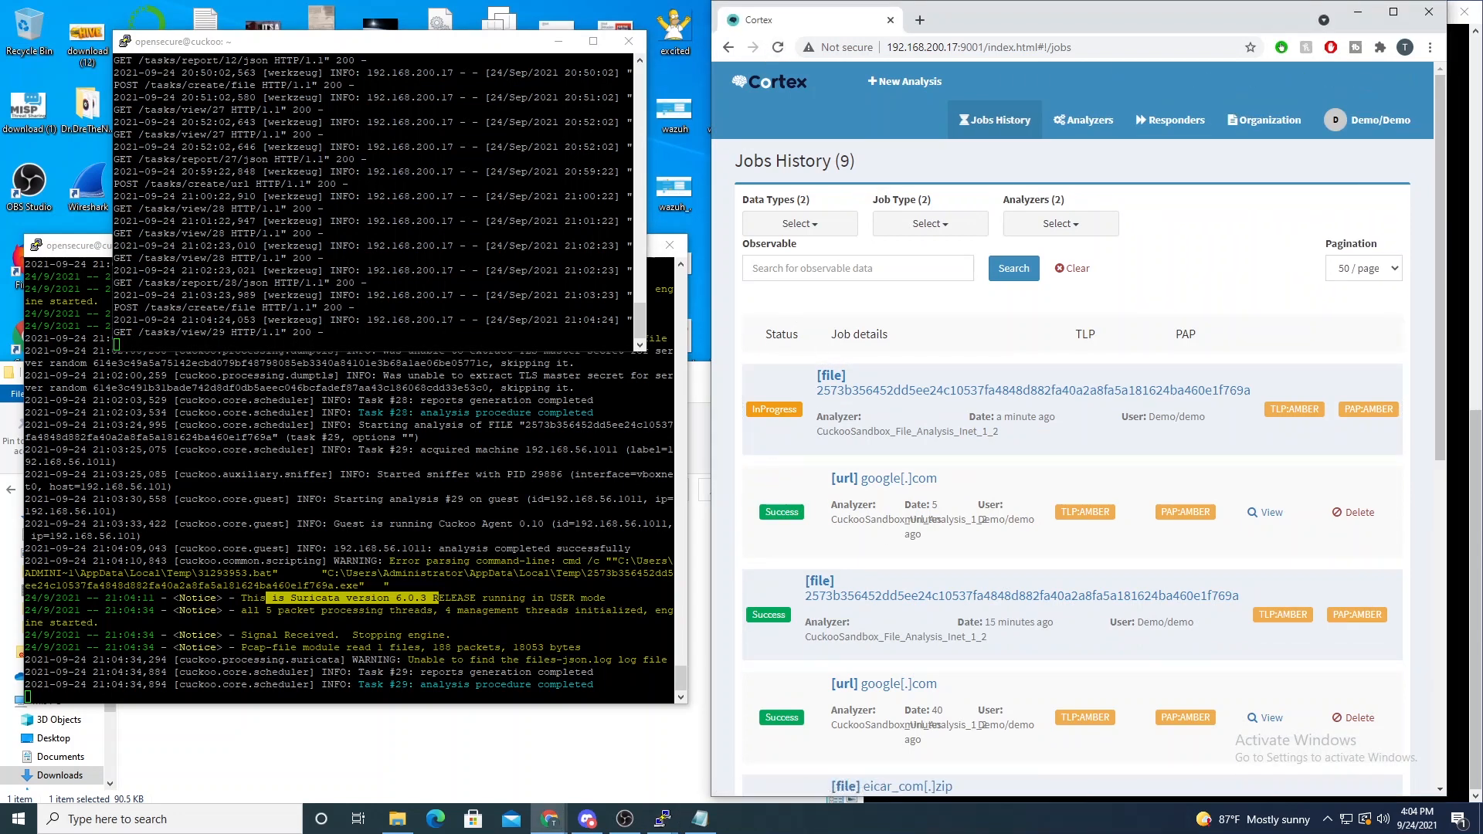
left_click_drag(121, 342, 219, 339)
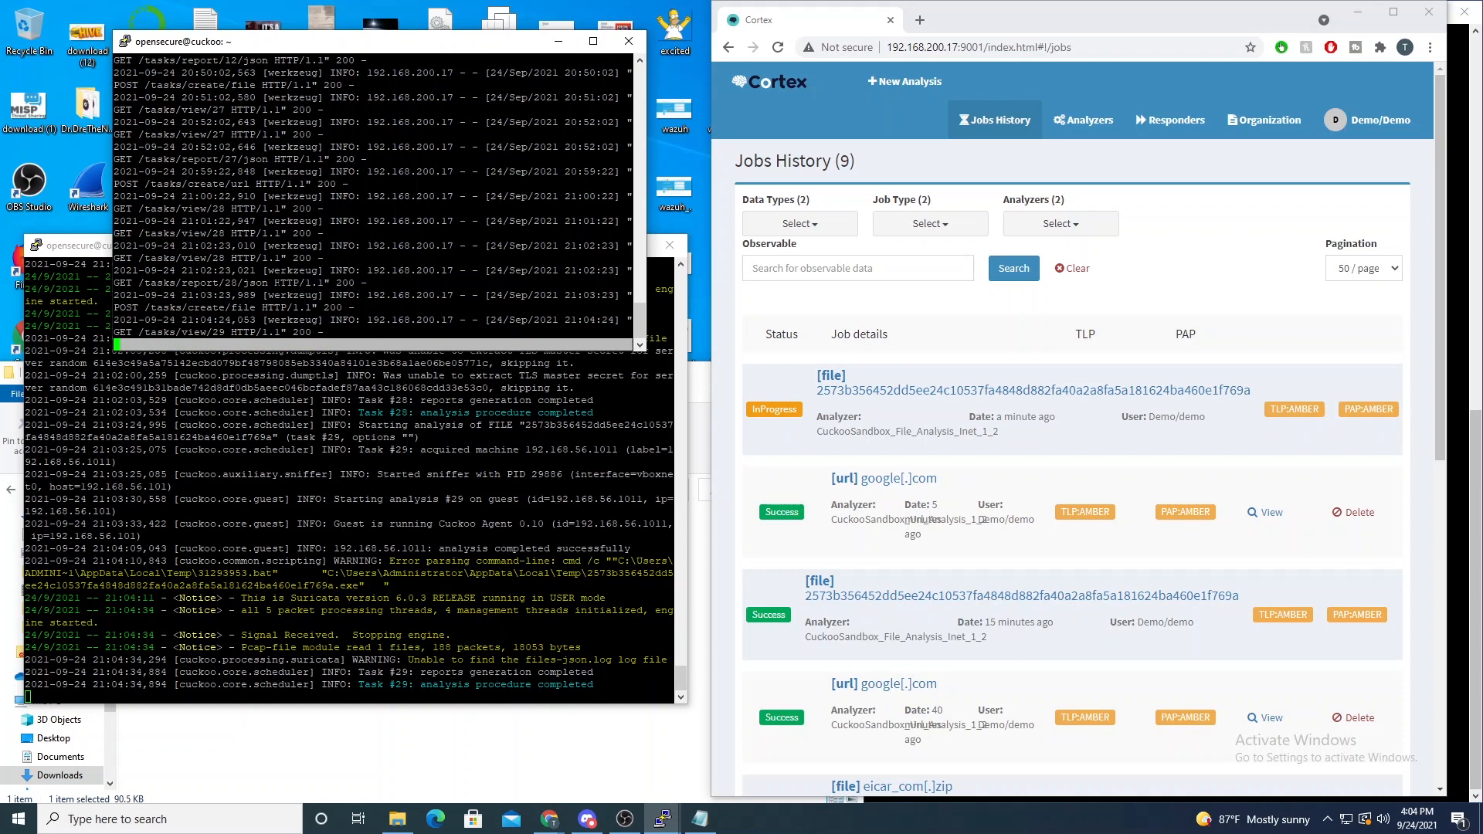
left_click(254, 319)
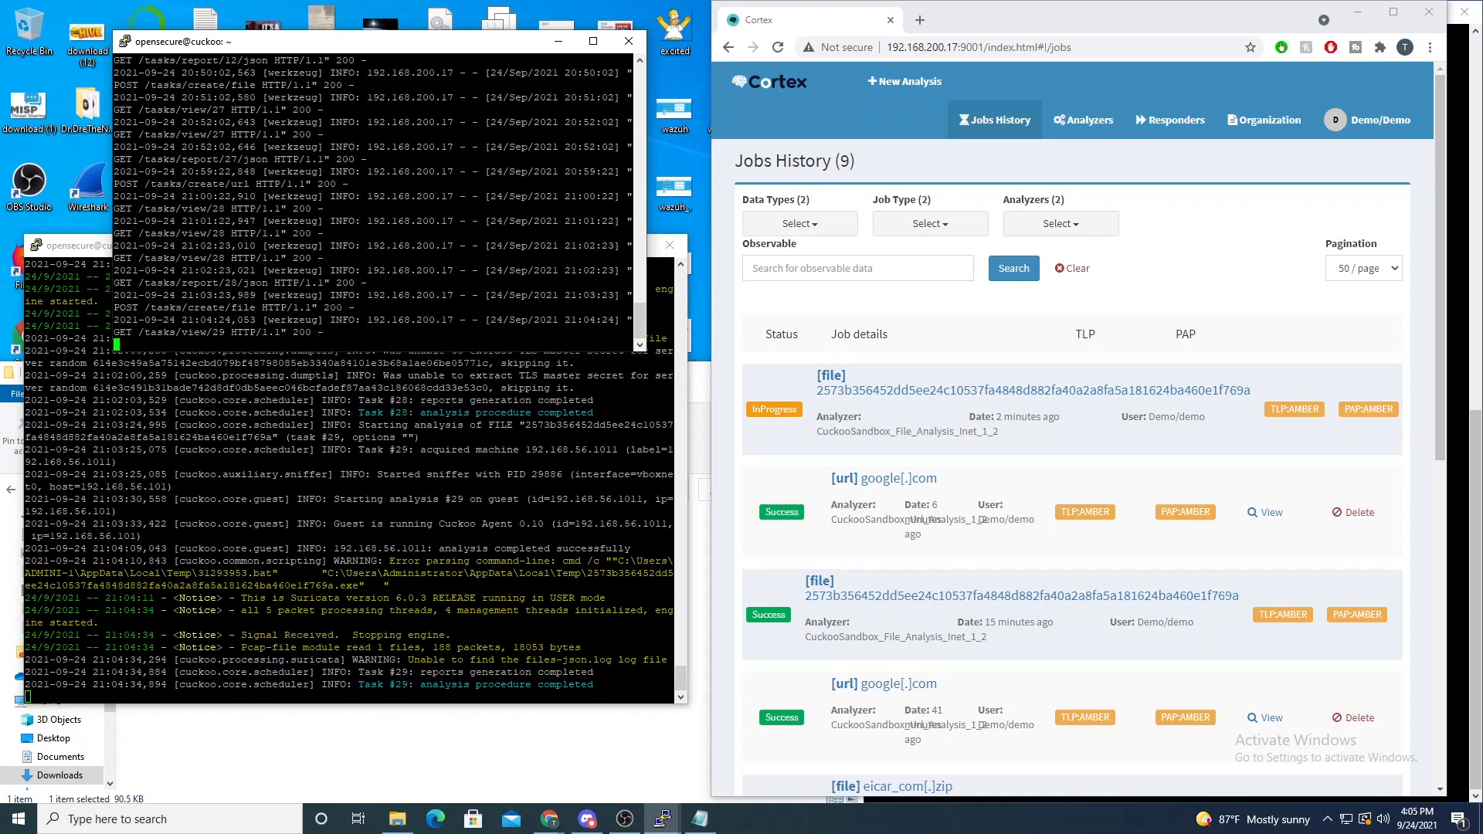
left_click_drag(116, 332, 263, 332)
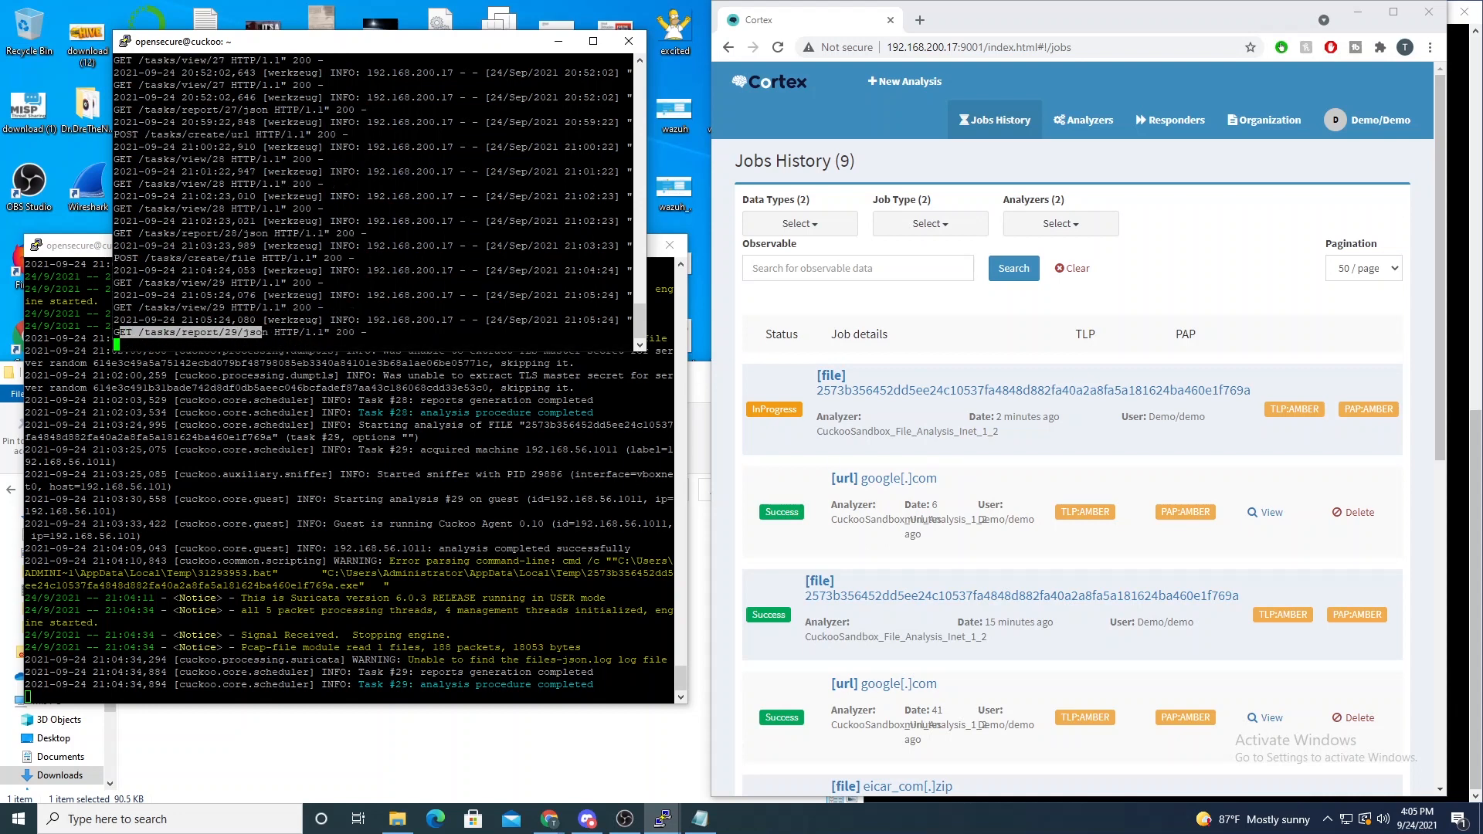
- Reload the jobs history, open the newest file job in a maximized window and review its Malscore and JSON report
left_click(778, 47)
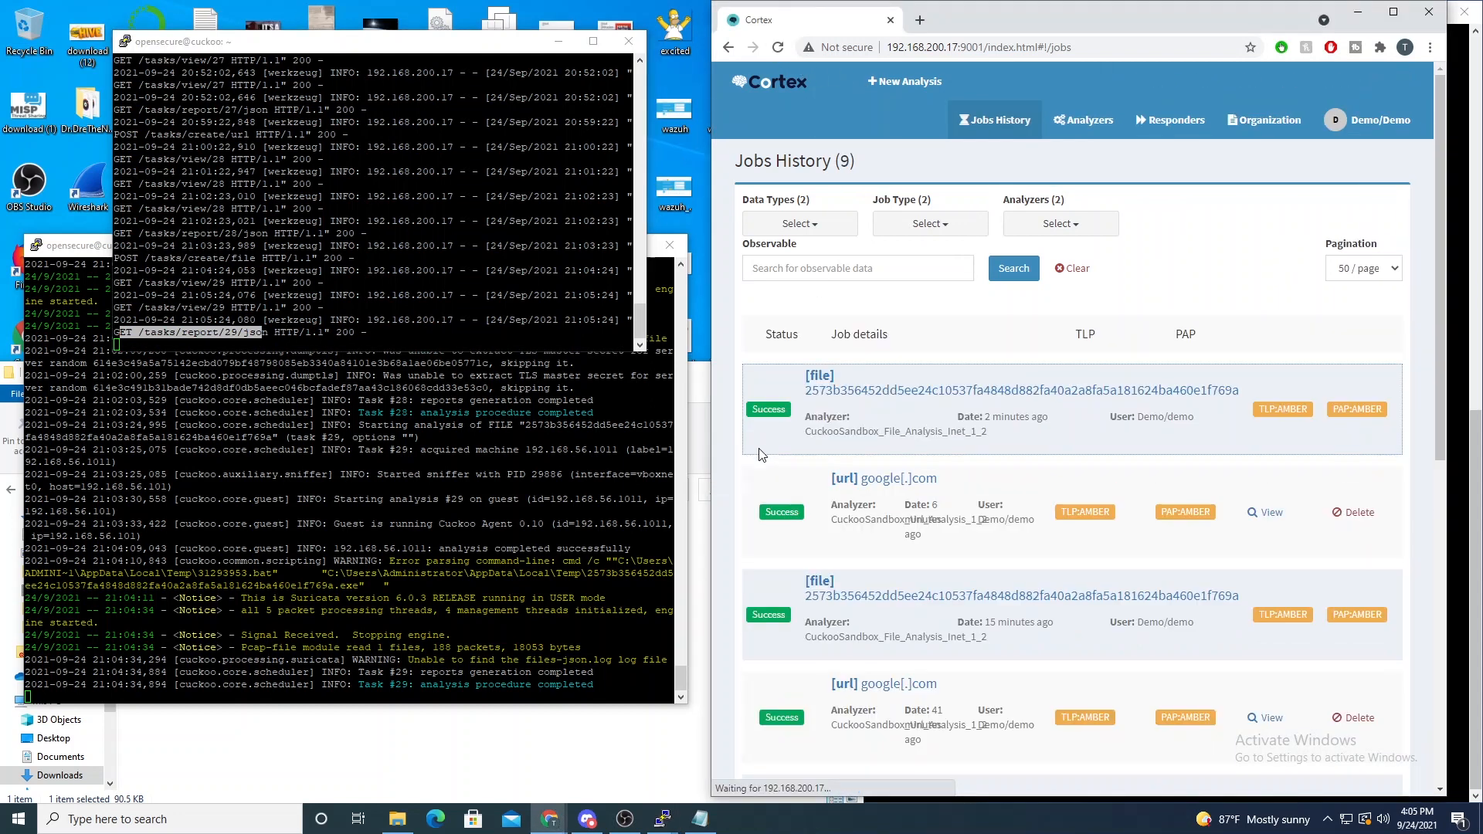
double_click(1170, 11)
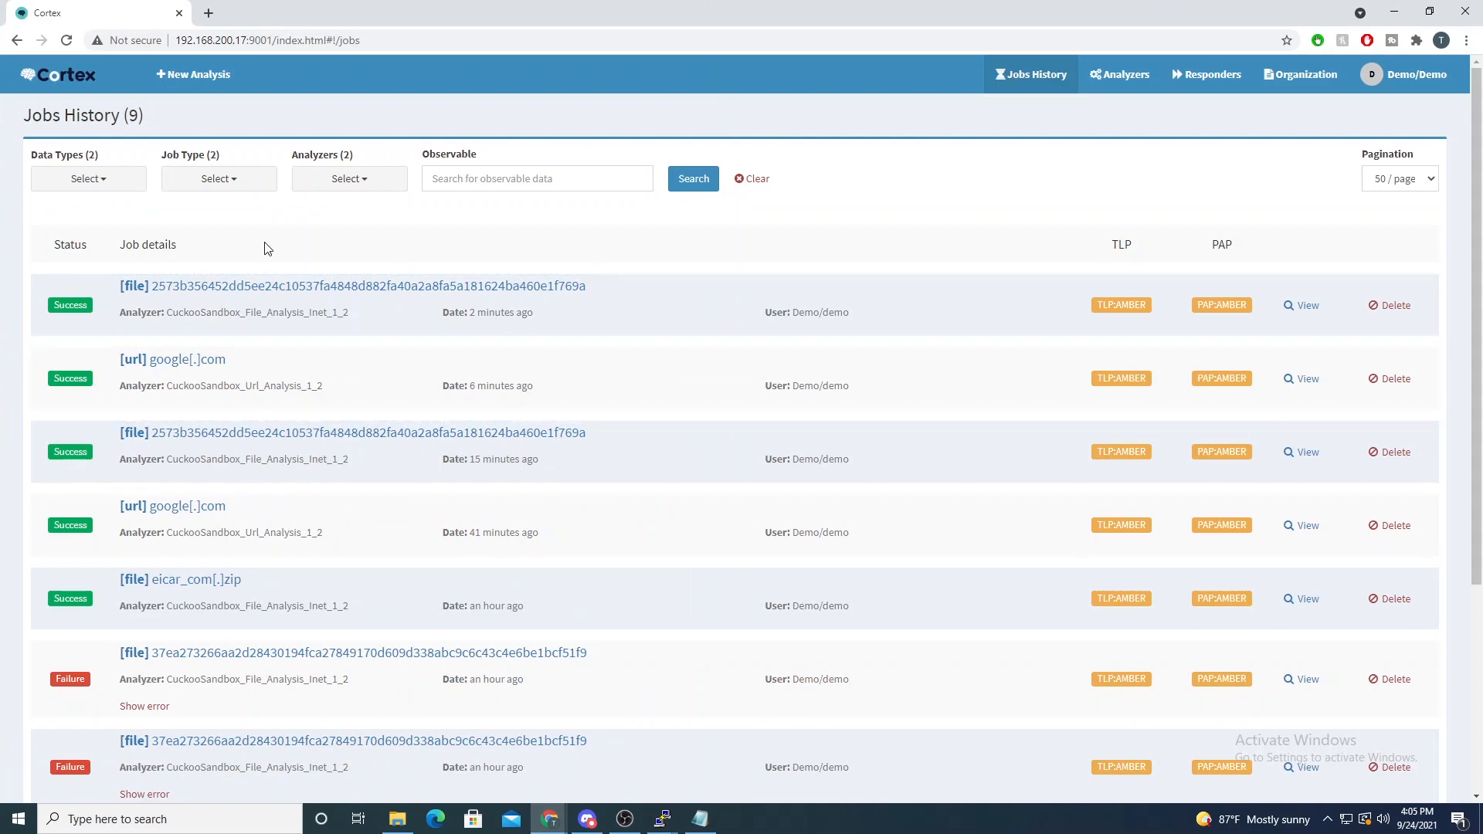
left_click(1305, 309)
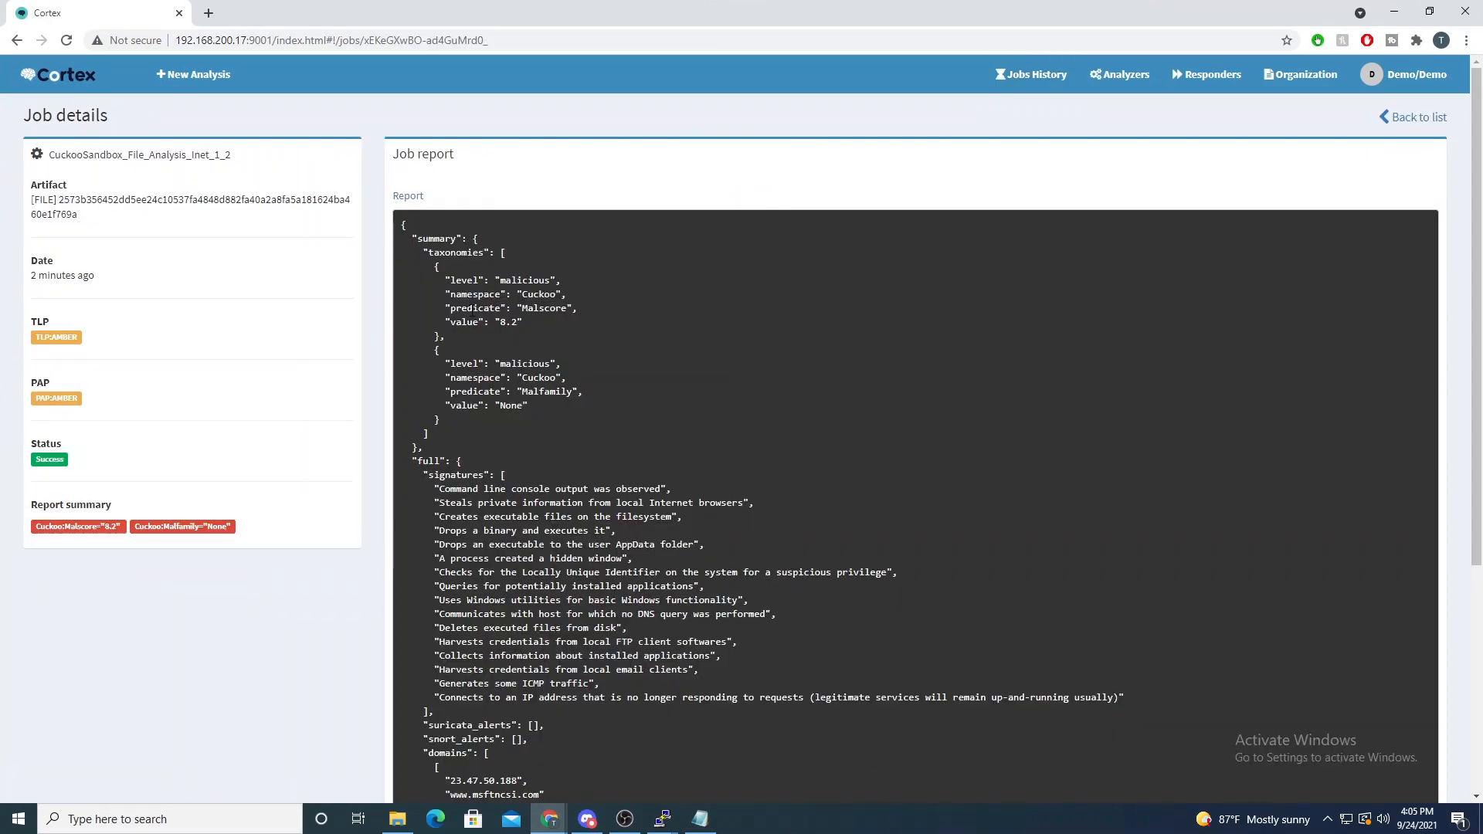
left_click_drag(451, 322, 519, 322)
scroll(609, 356, "down", 1)
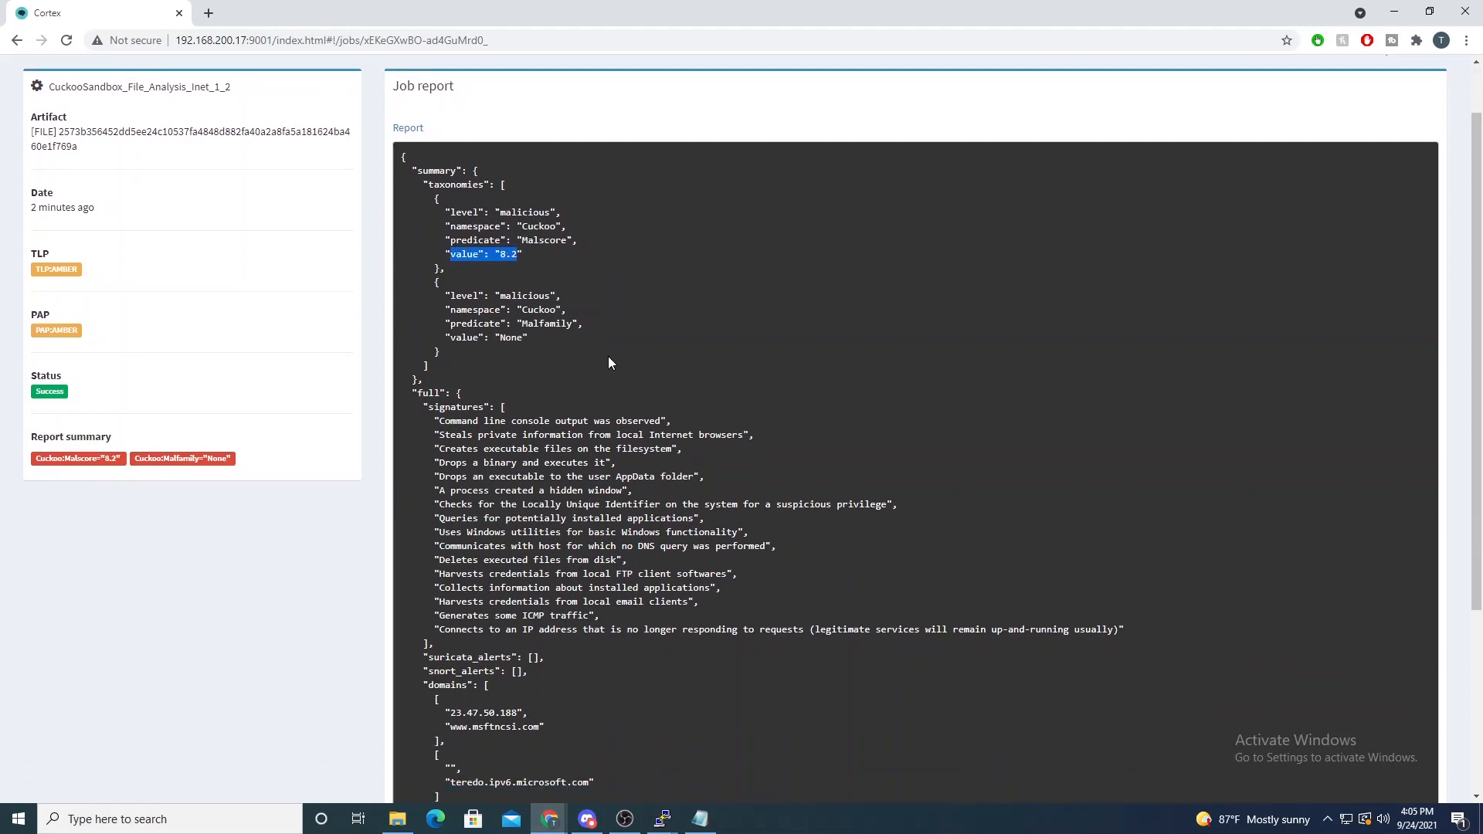
scroll(599, 385, "down", 2)
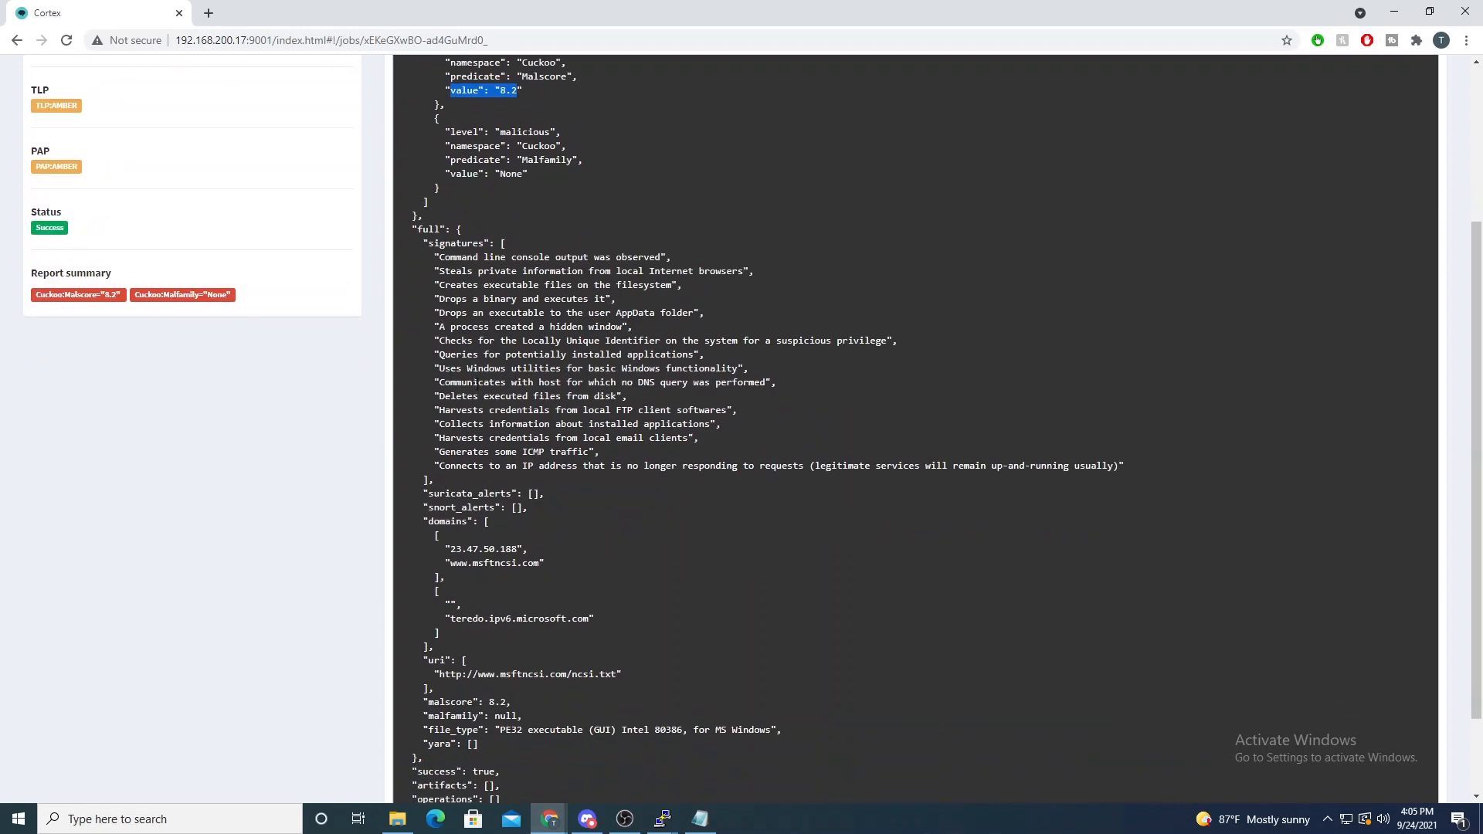
scroll(457, 484, "down", 2)
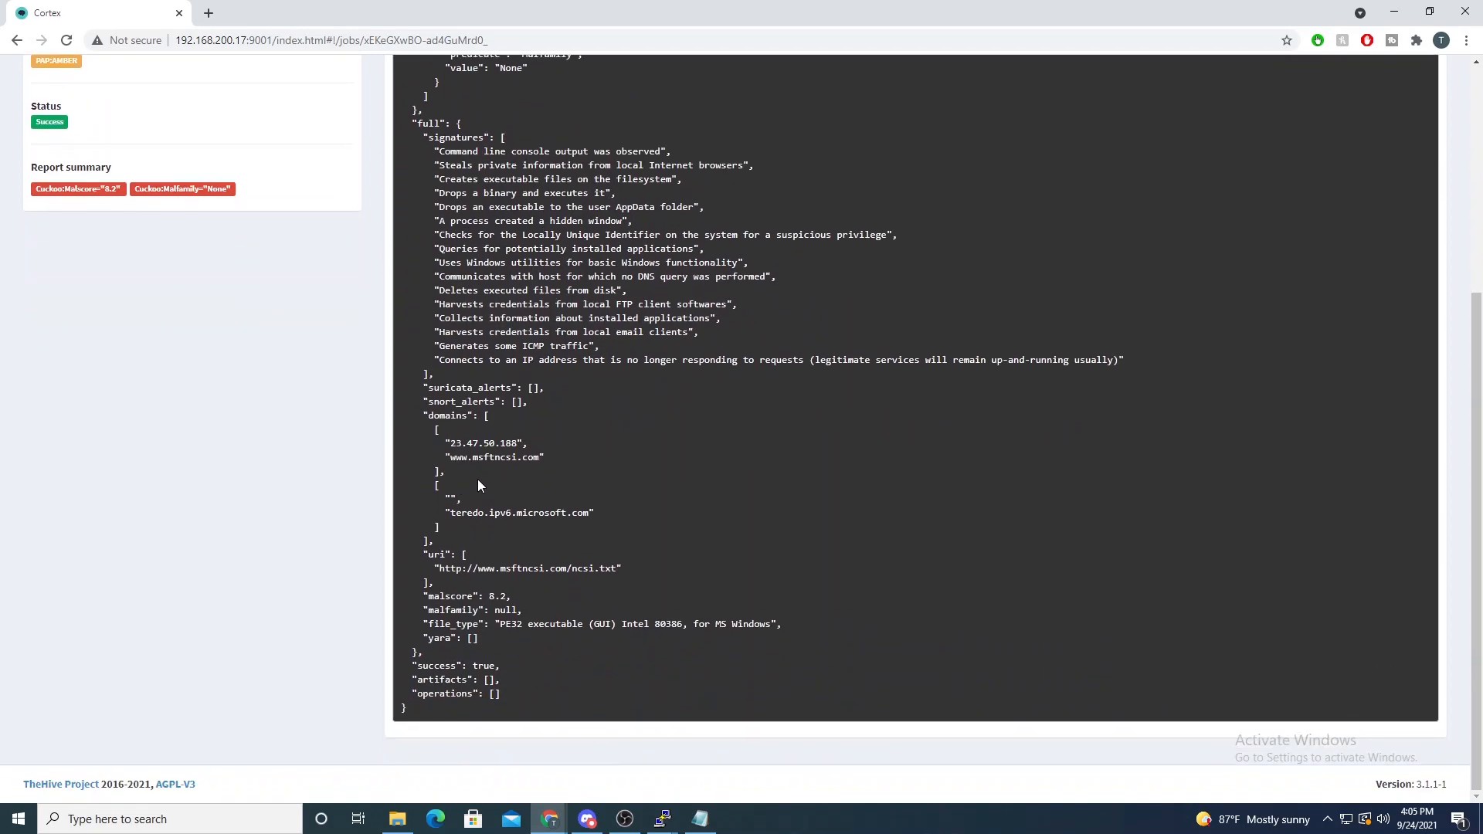
- Examine the file report's signatures, including the entries on creating executable files and dropping and executing a binary
scroll(477, 479, "up", 3)
left_click_drag(451, 303, 705, 510)
left_click(707, 508)
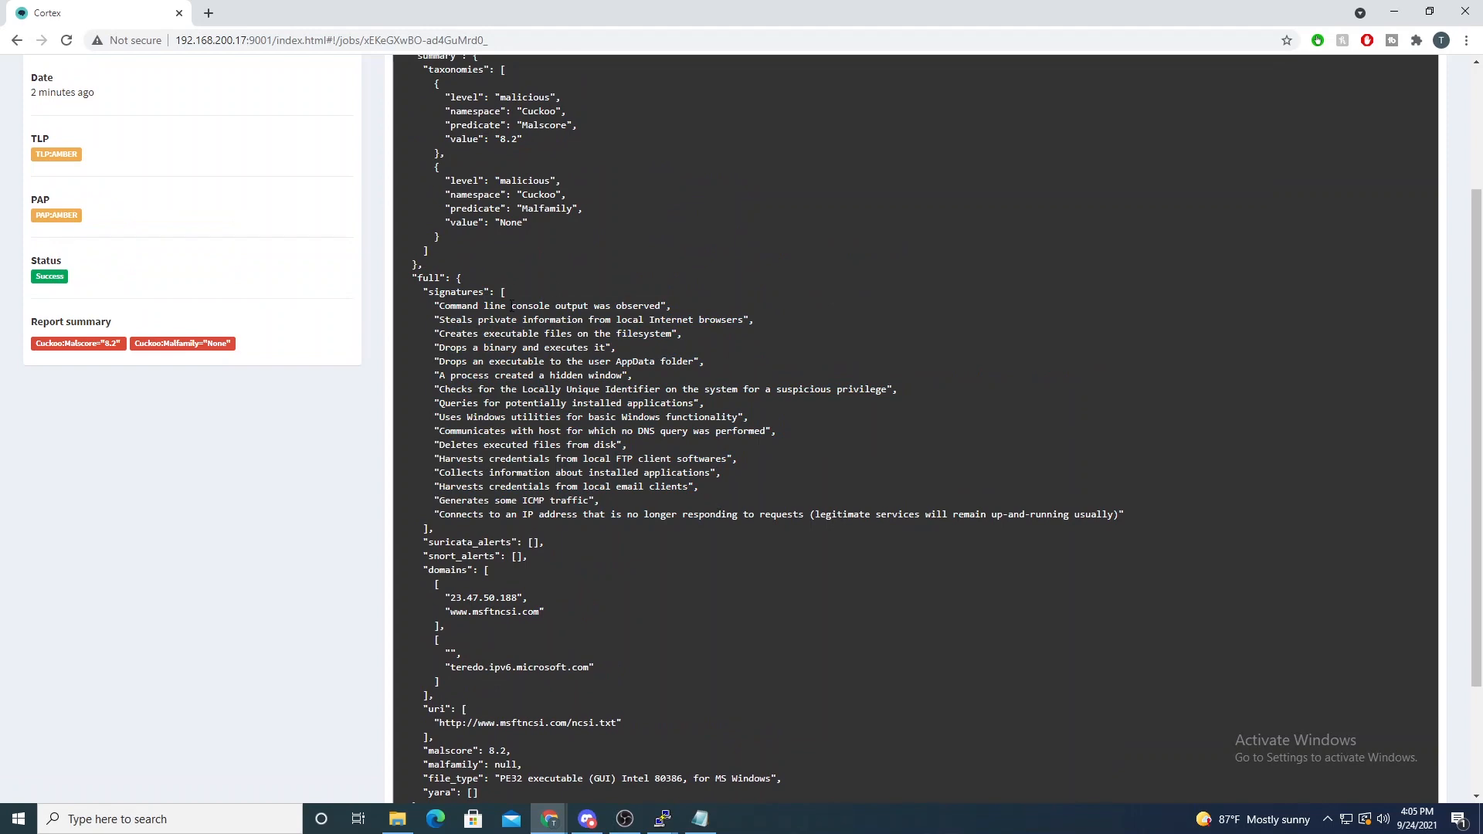
left_click_drag(497, 333, 618, 337)
left_click_drag(518, 348, 630, 356)
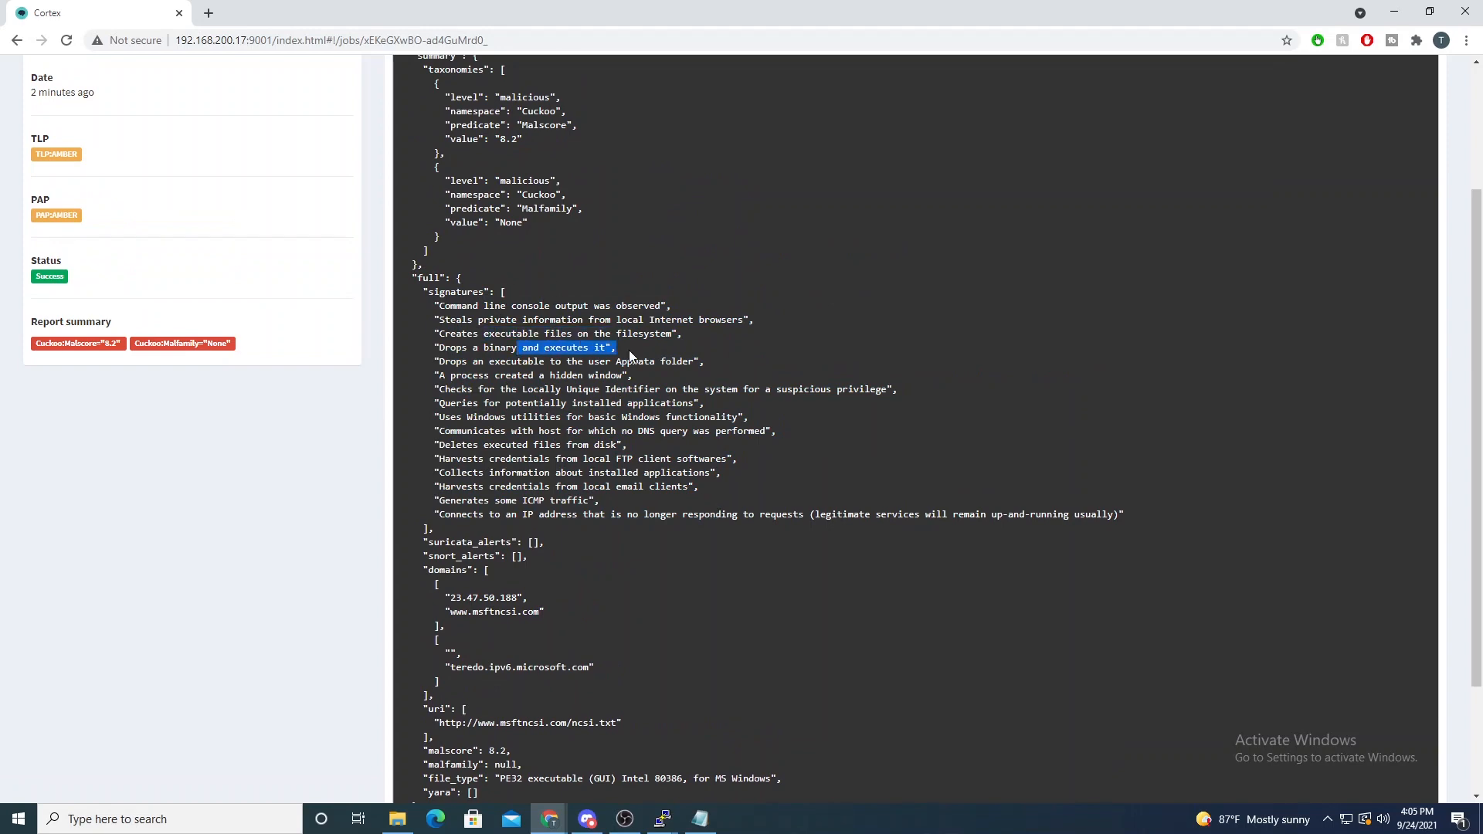
scroll(777, 651, "down", 2)
scroll(778, 638, "up", 2)
- Switch to the Cuckoo Sandbox web interface, open recent analysis 29 and examine the file's score
left_click_drag(383, 6, 872, 122)
mouse_move(550, 817)
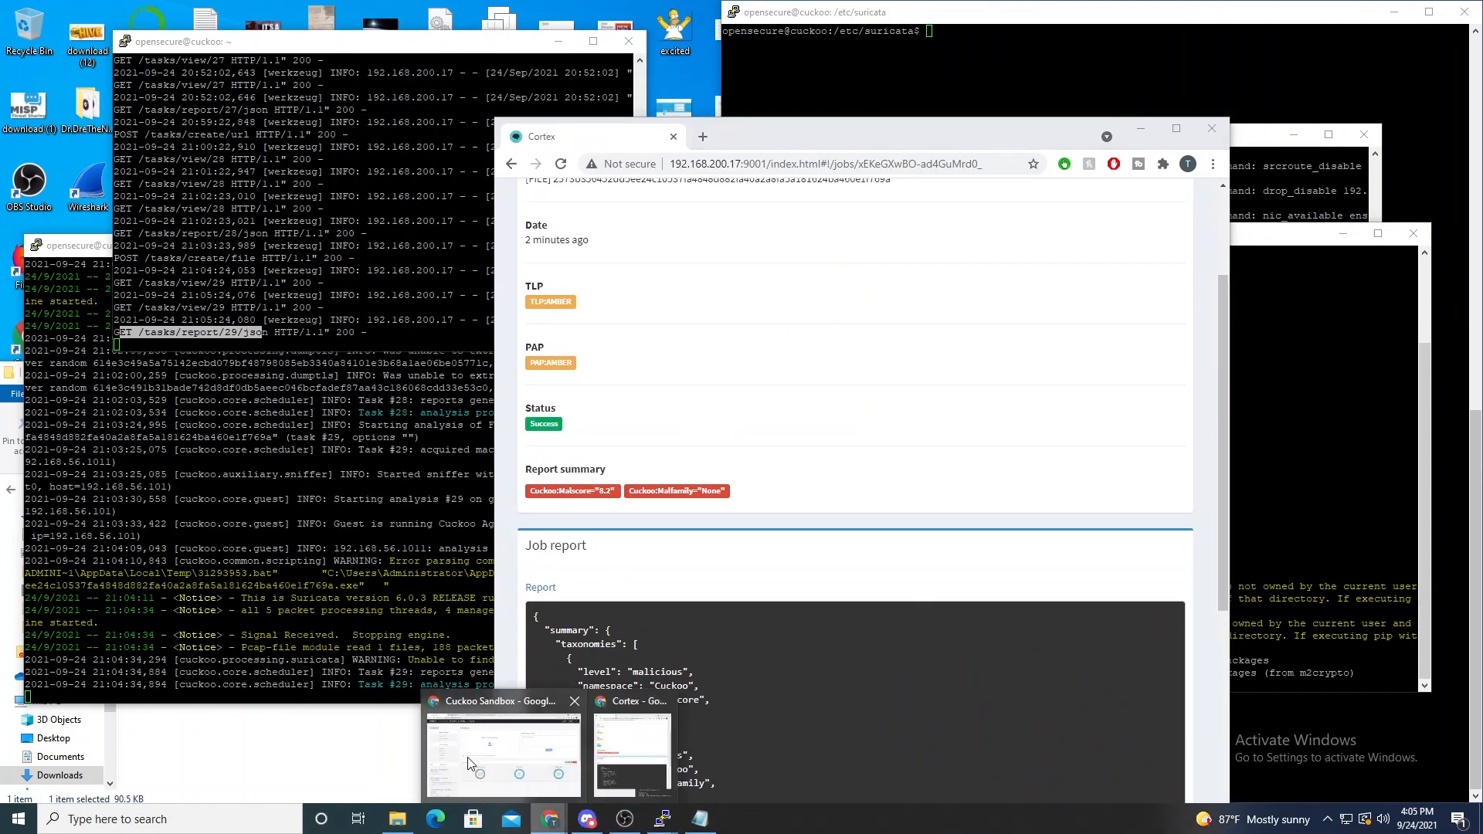
left_click(472, 763)
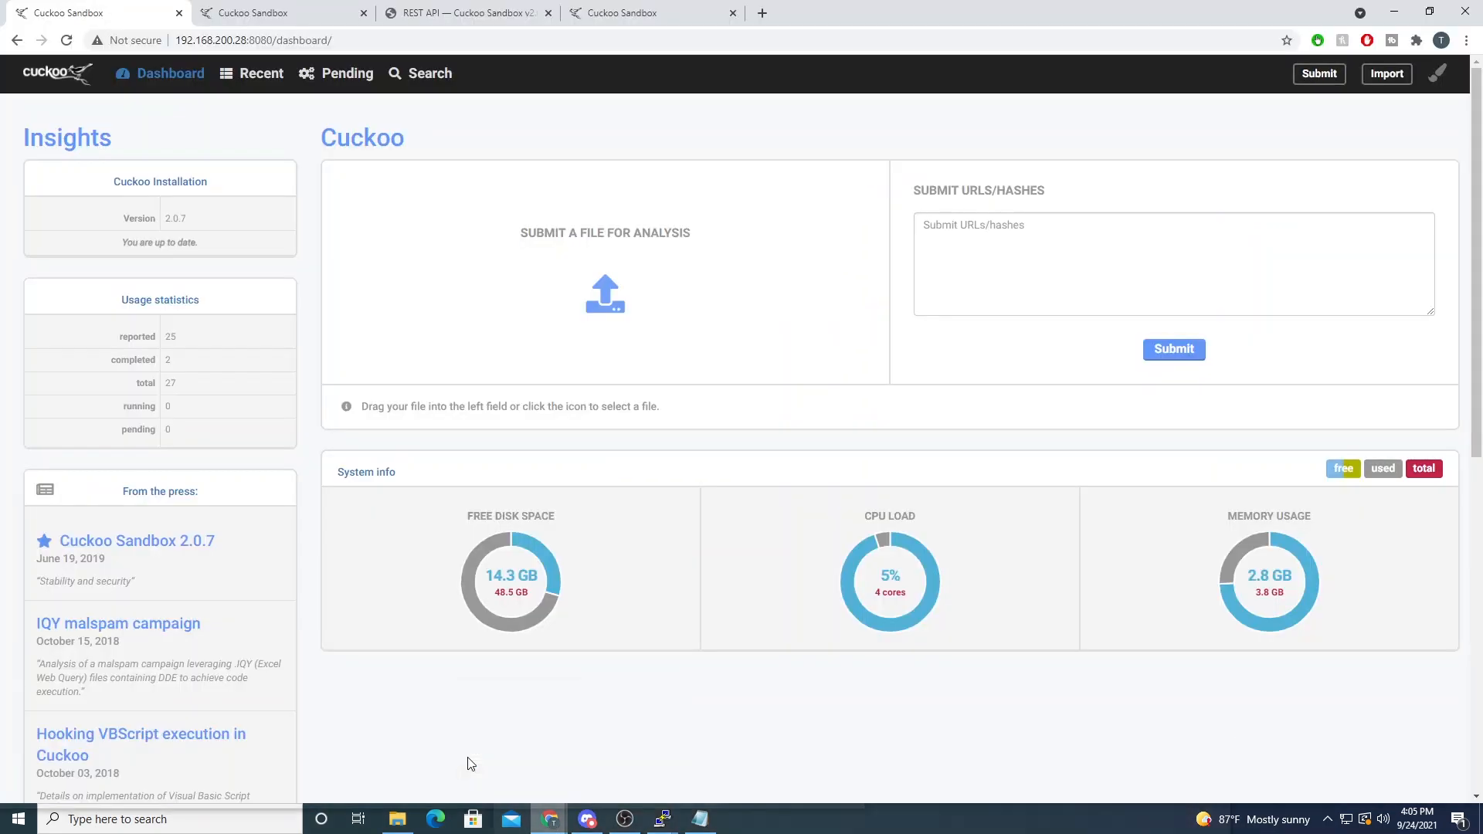
left_click(240, 75)
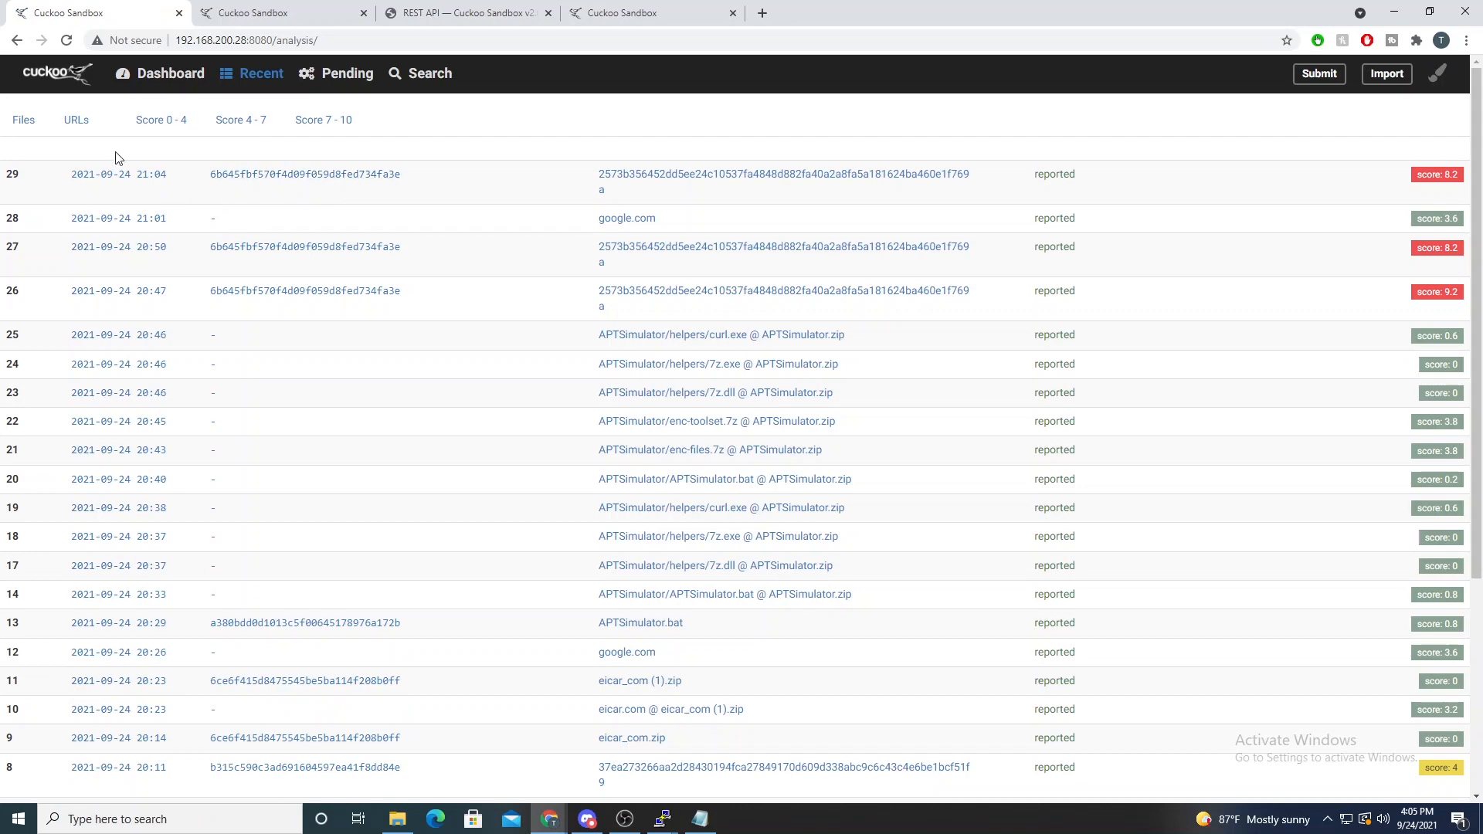
left_click(682, 182)
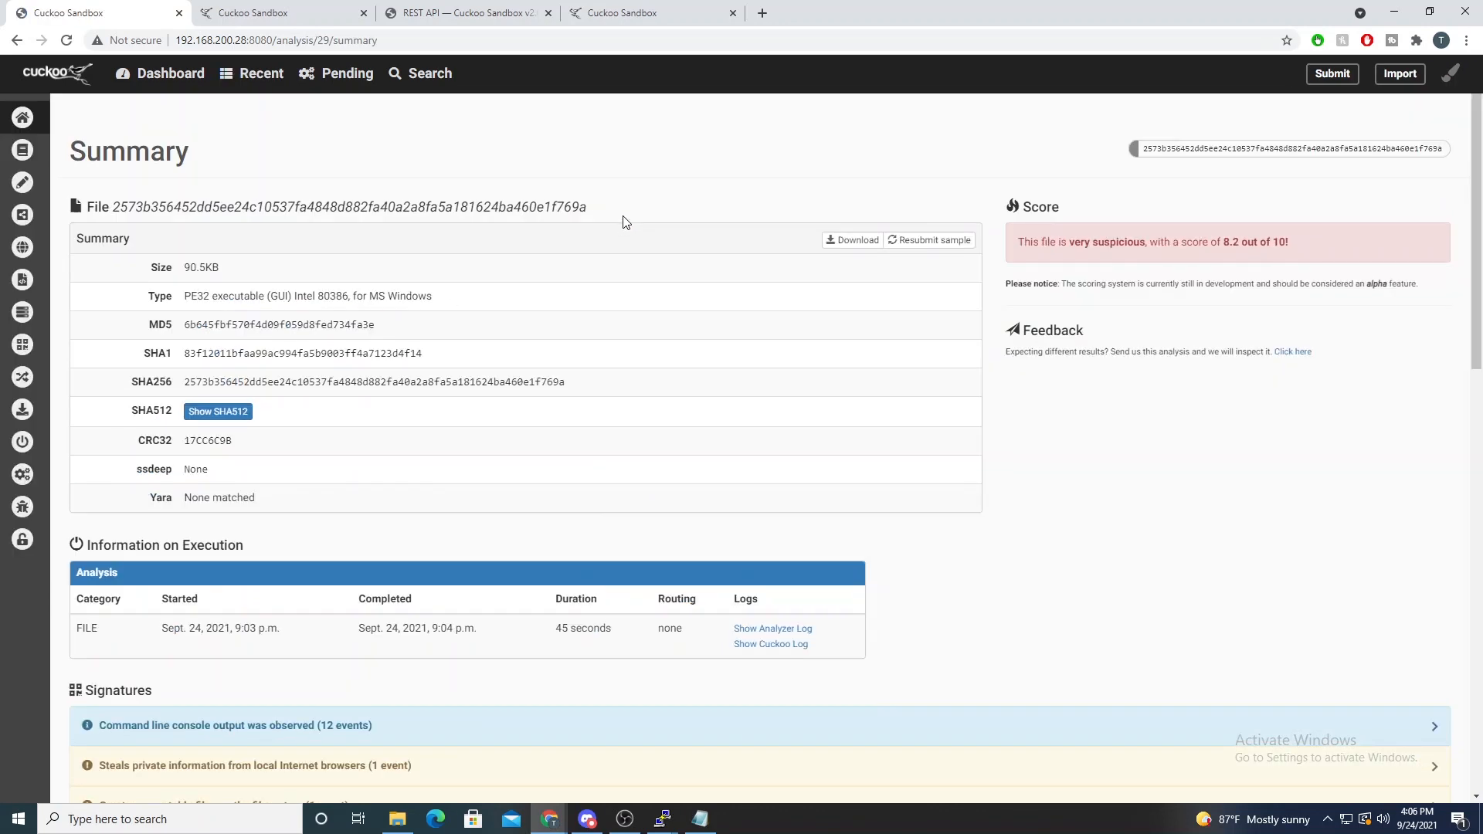
left_click_drag(1211, 241, 1276, 241)
- Expand the signatures for stealing private browser information and creating executable files, and examine the created file's path
scroll(1165, 291, "down", 2)
scroll(1255, 291, "down", 2)
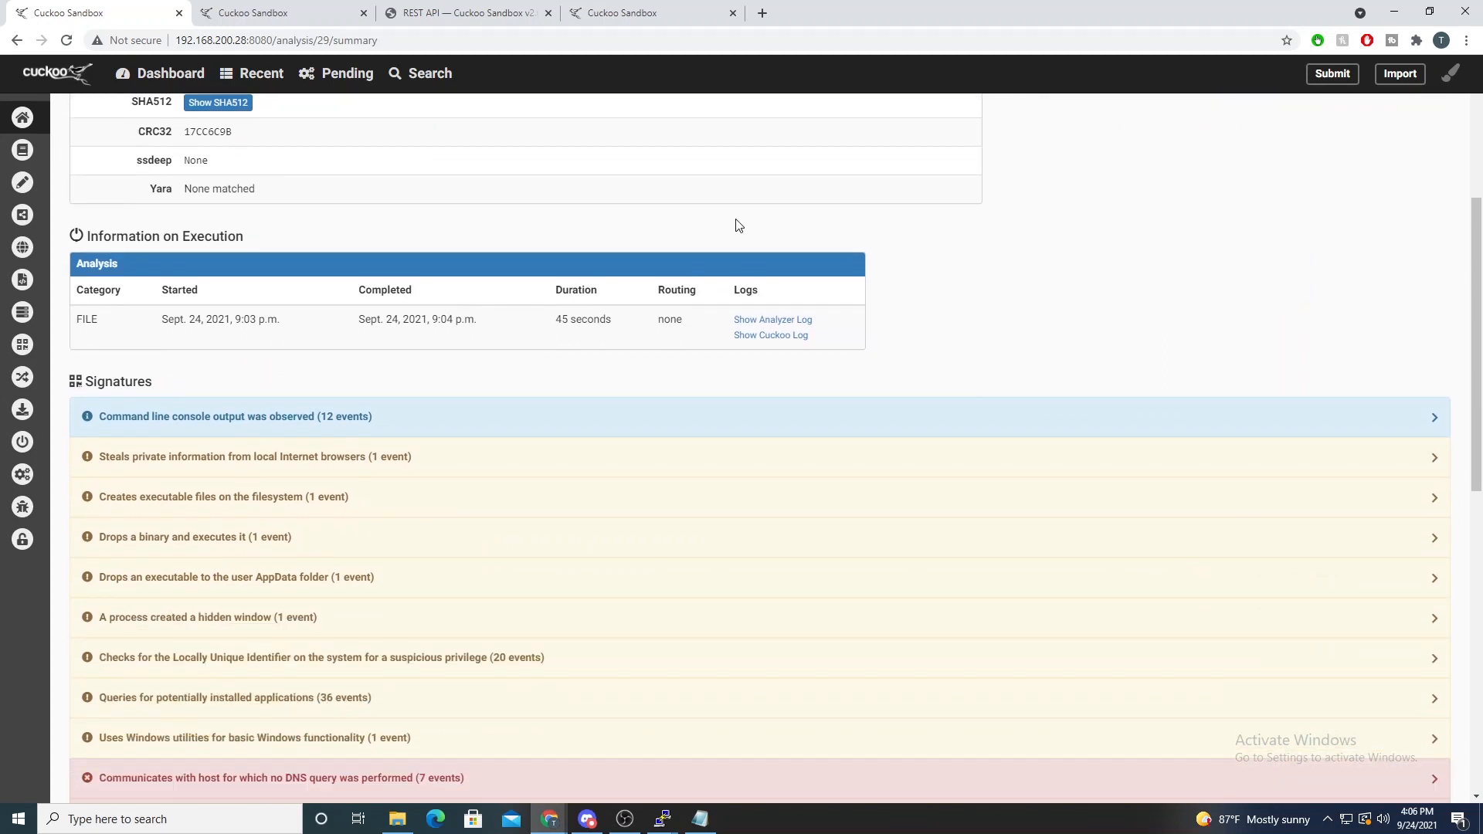
left_click(399, 456)
scroll(400, 456, "down", 2)
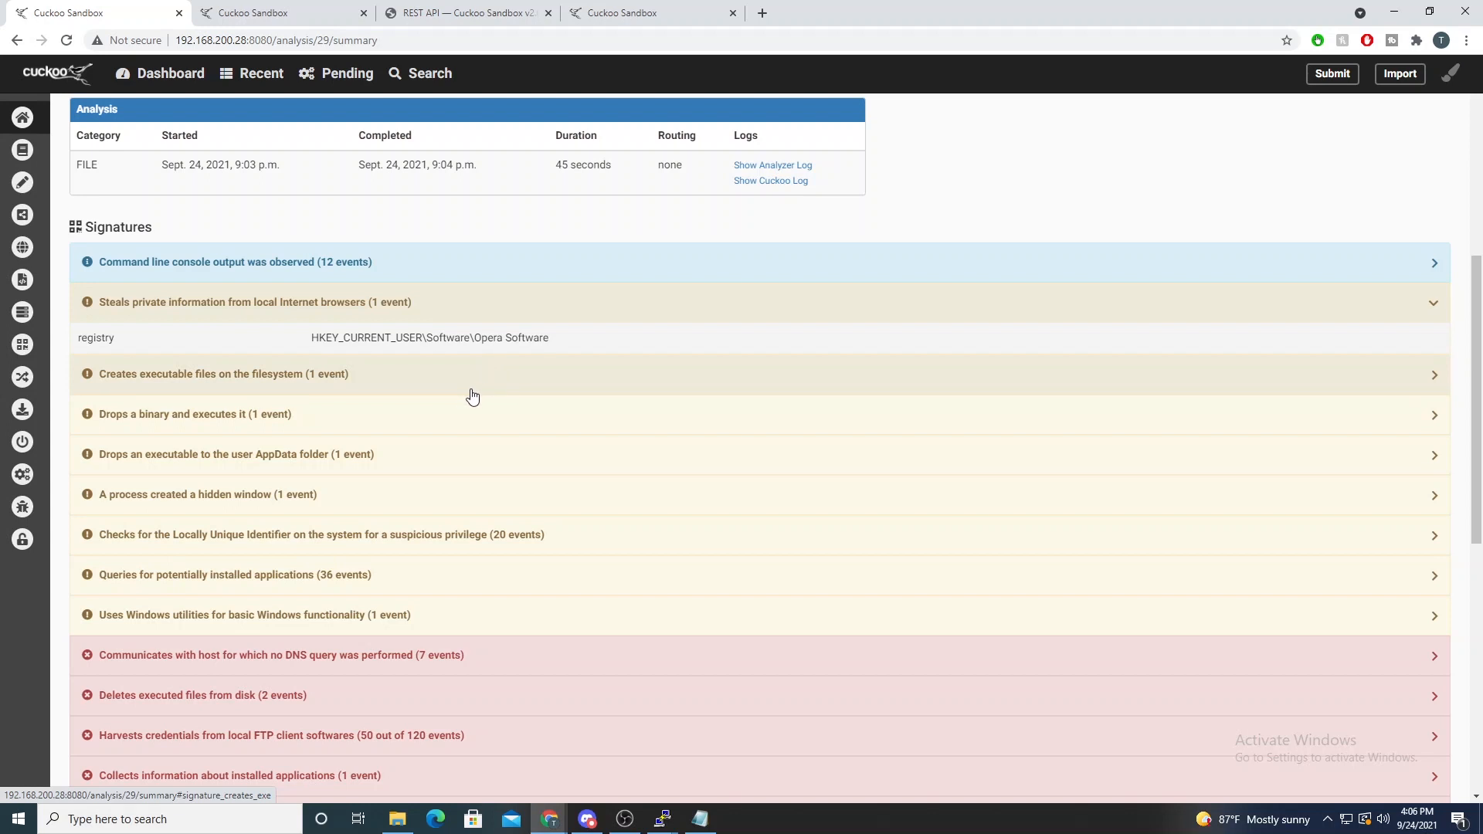
left_click(387, 373)
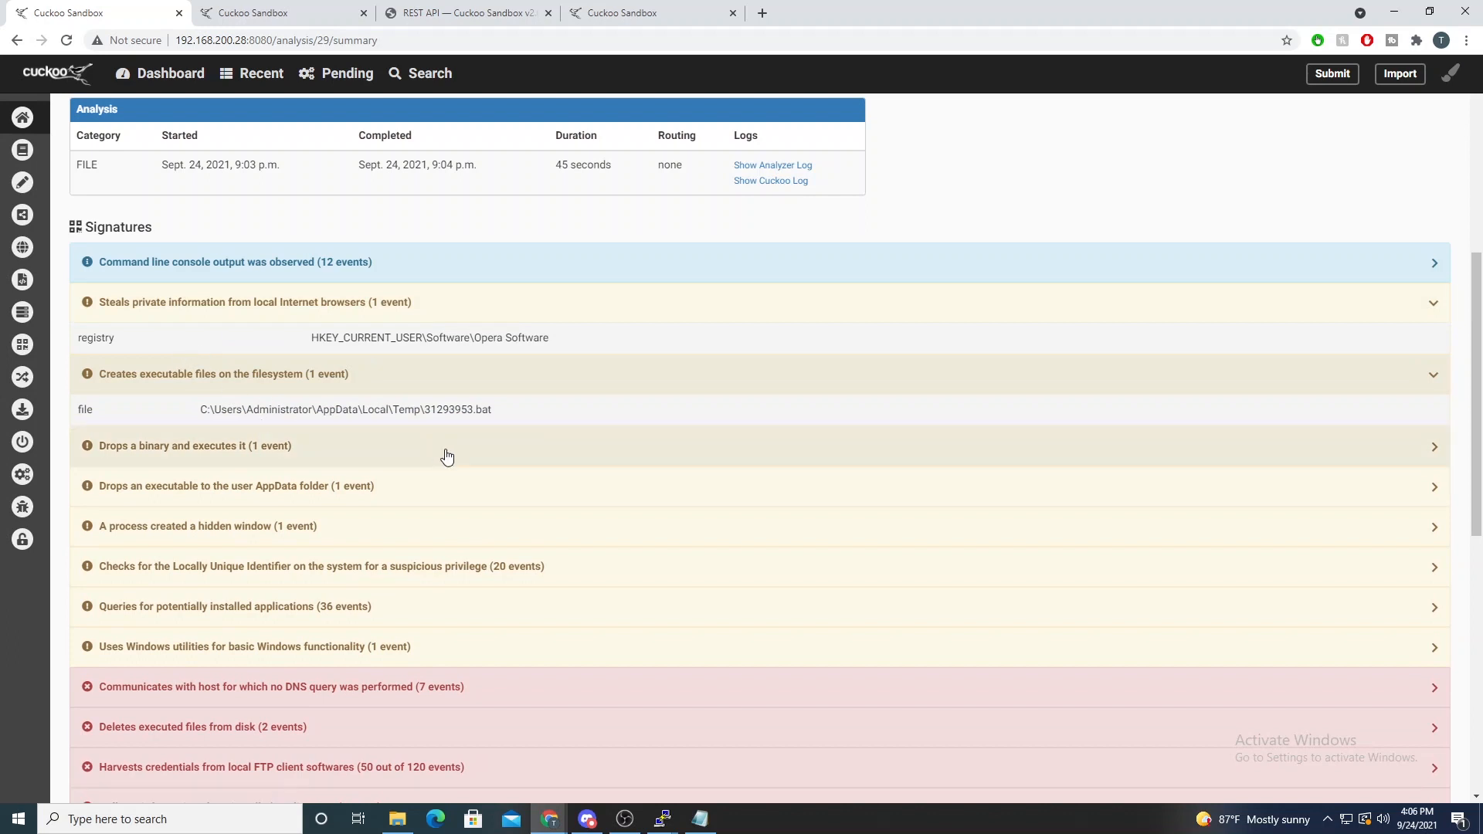
left_click_drag(432, 409, 490, 409)
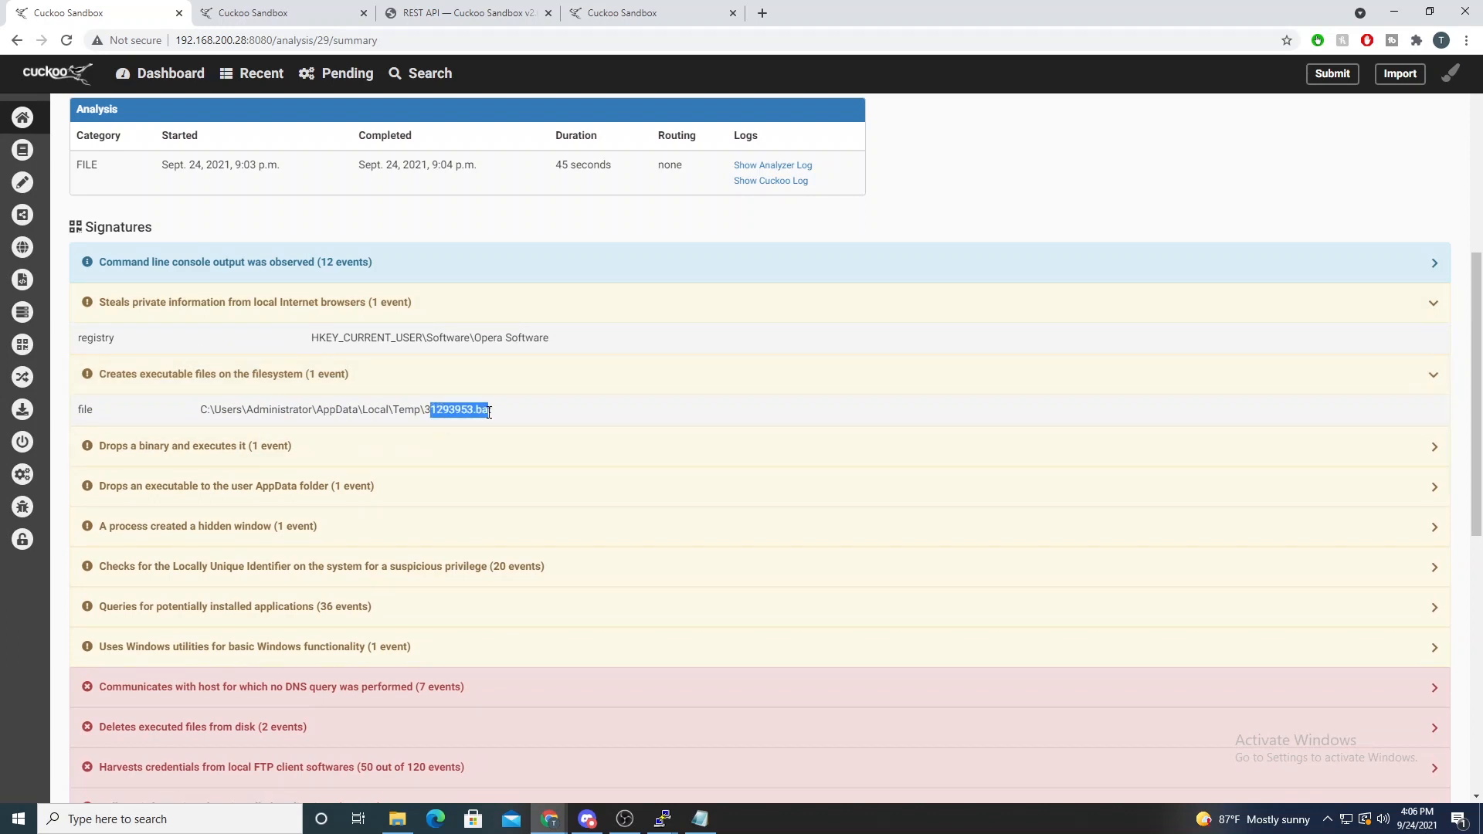
- Expand the signature for dropping and executing a binary, examine its file path and look over the signatures below
left_click(275, 447)
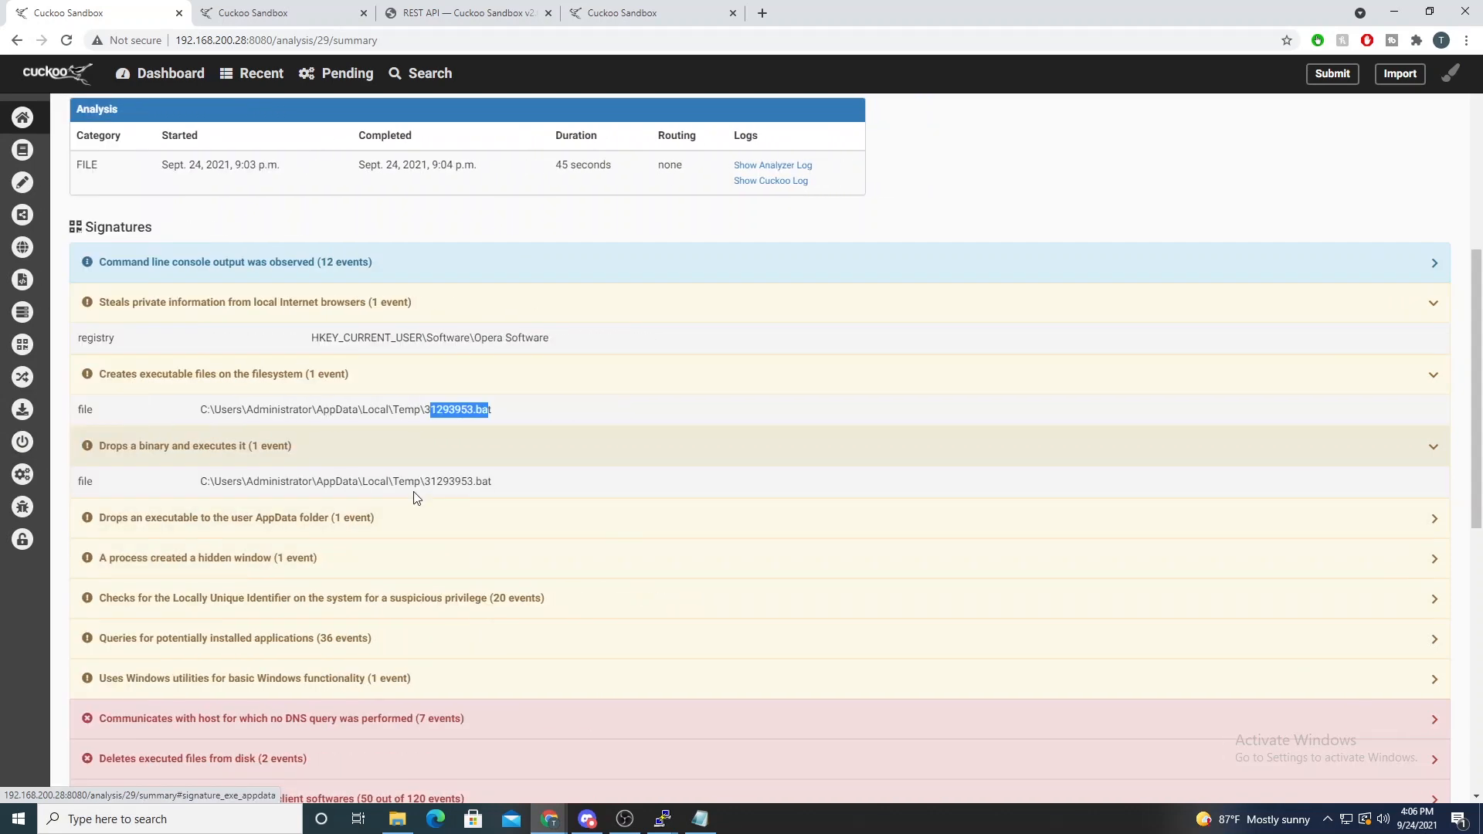
left_click_drag(405, 481, 491, 483)
scroll(464, 487, "down", 1)
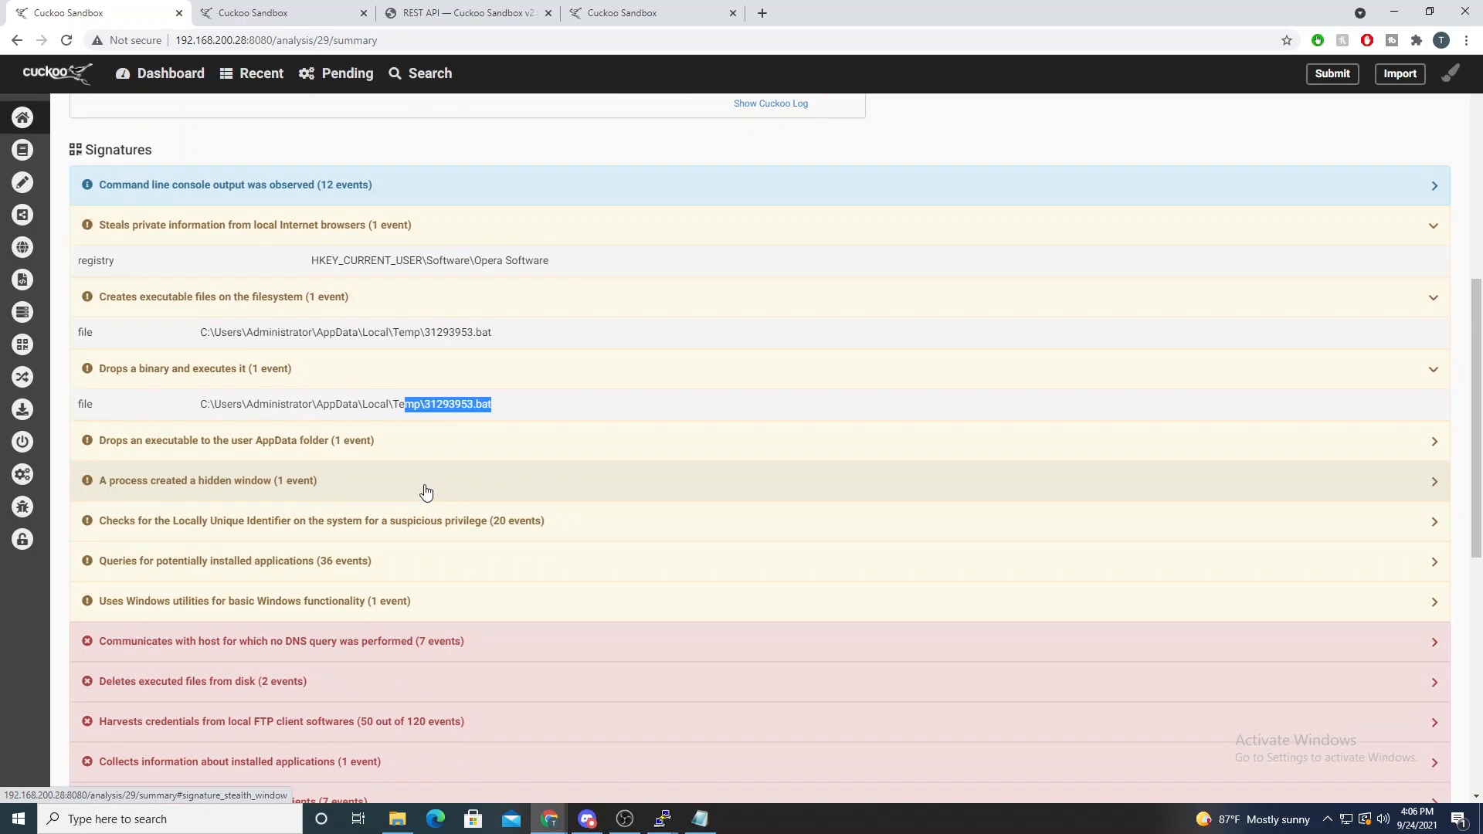
- Expand the signature for deleting executed files from disk and examine the paths of the deleted files
scroll(425, 492, "down", 2)
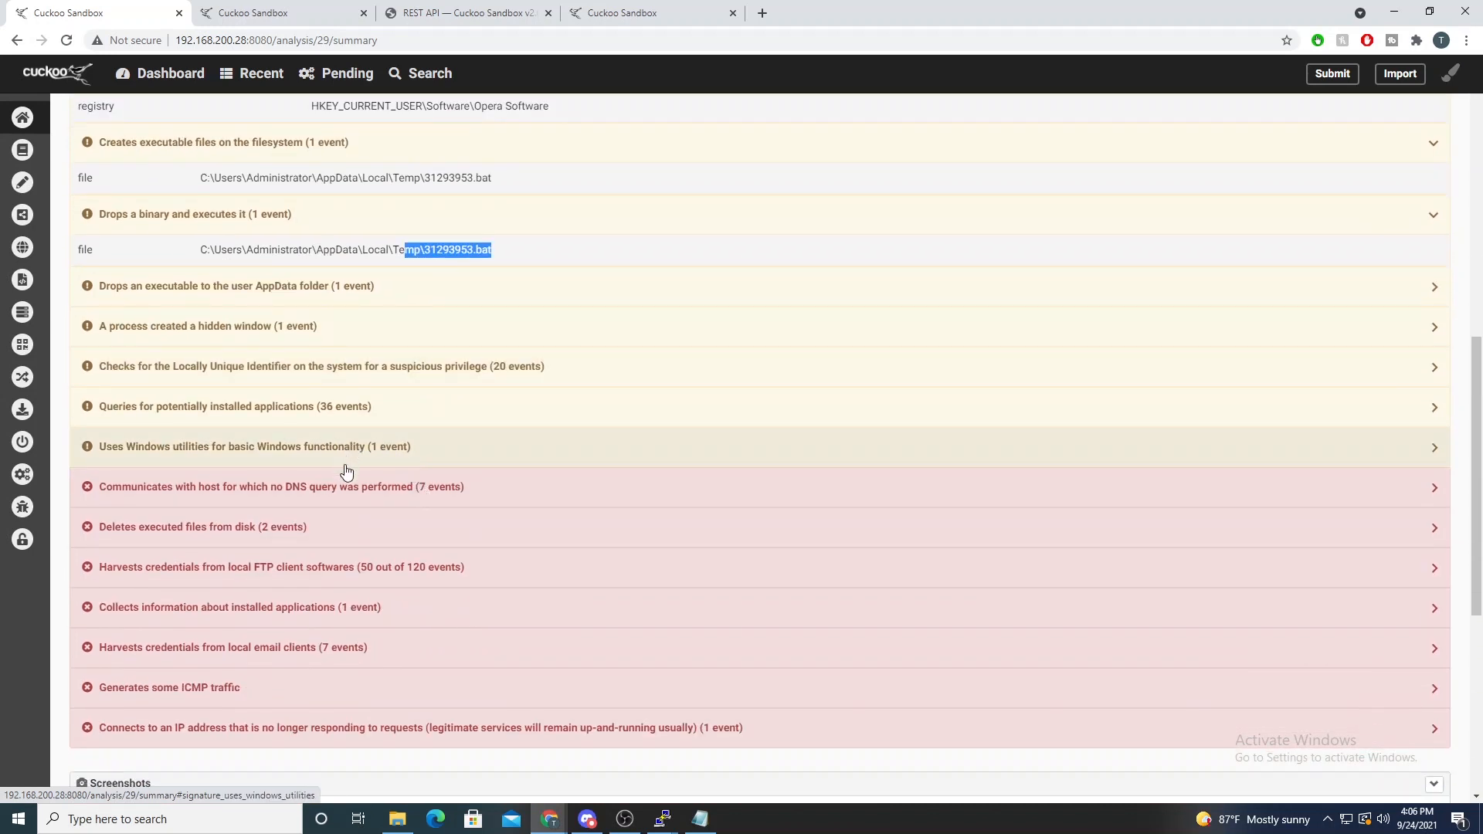
left_click(352, 534)
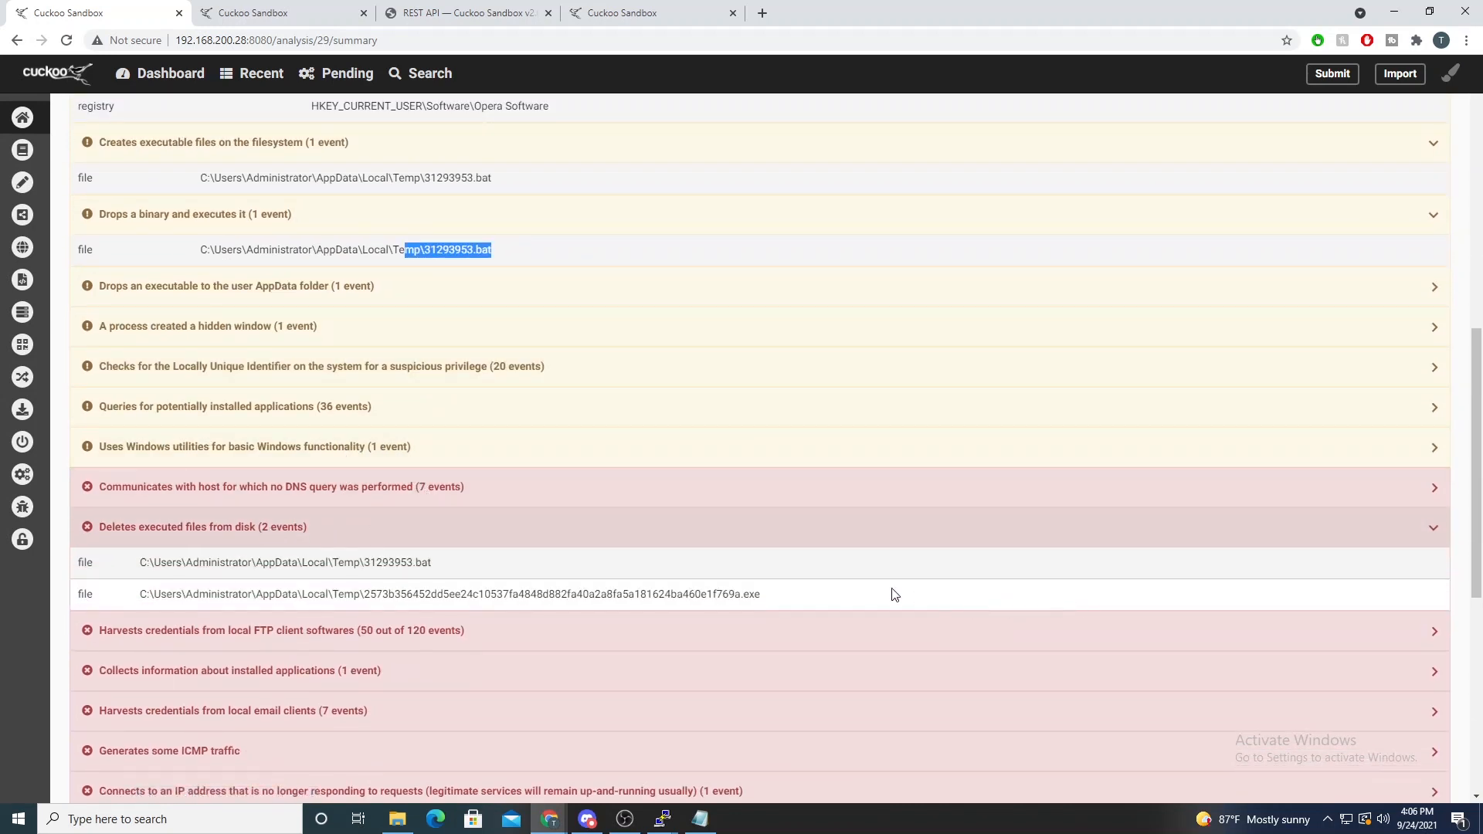
left_click_drag(375, 563, 743, 594)
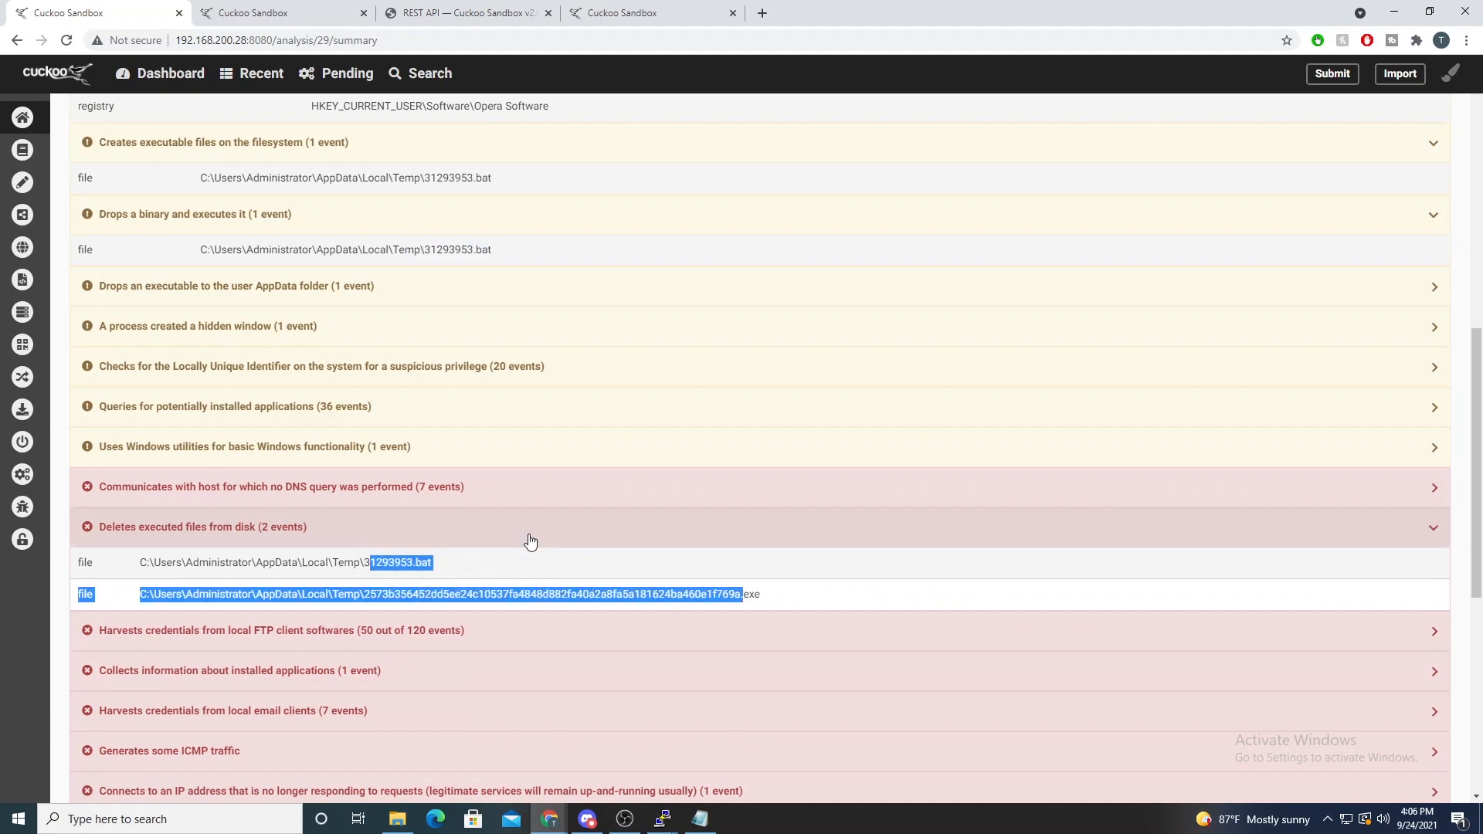
- Expand the signature for communicating with hosts without a DNS query, examine the host addresses and look over the remaining signatures
left_click(470, 498)
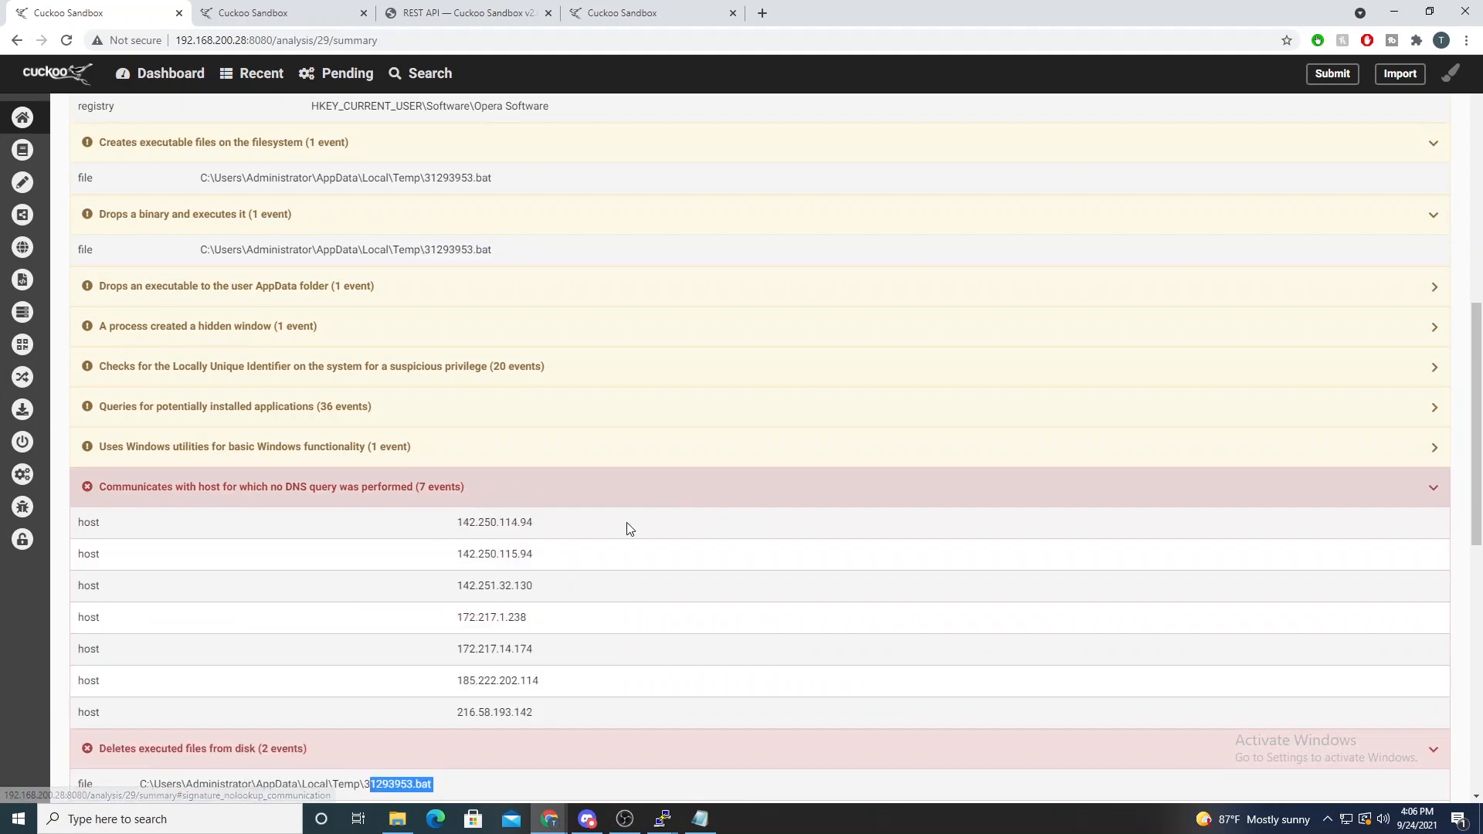
scroll(666, 530, "down", 2)
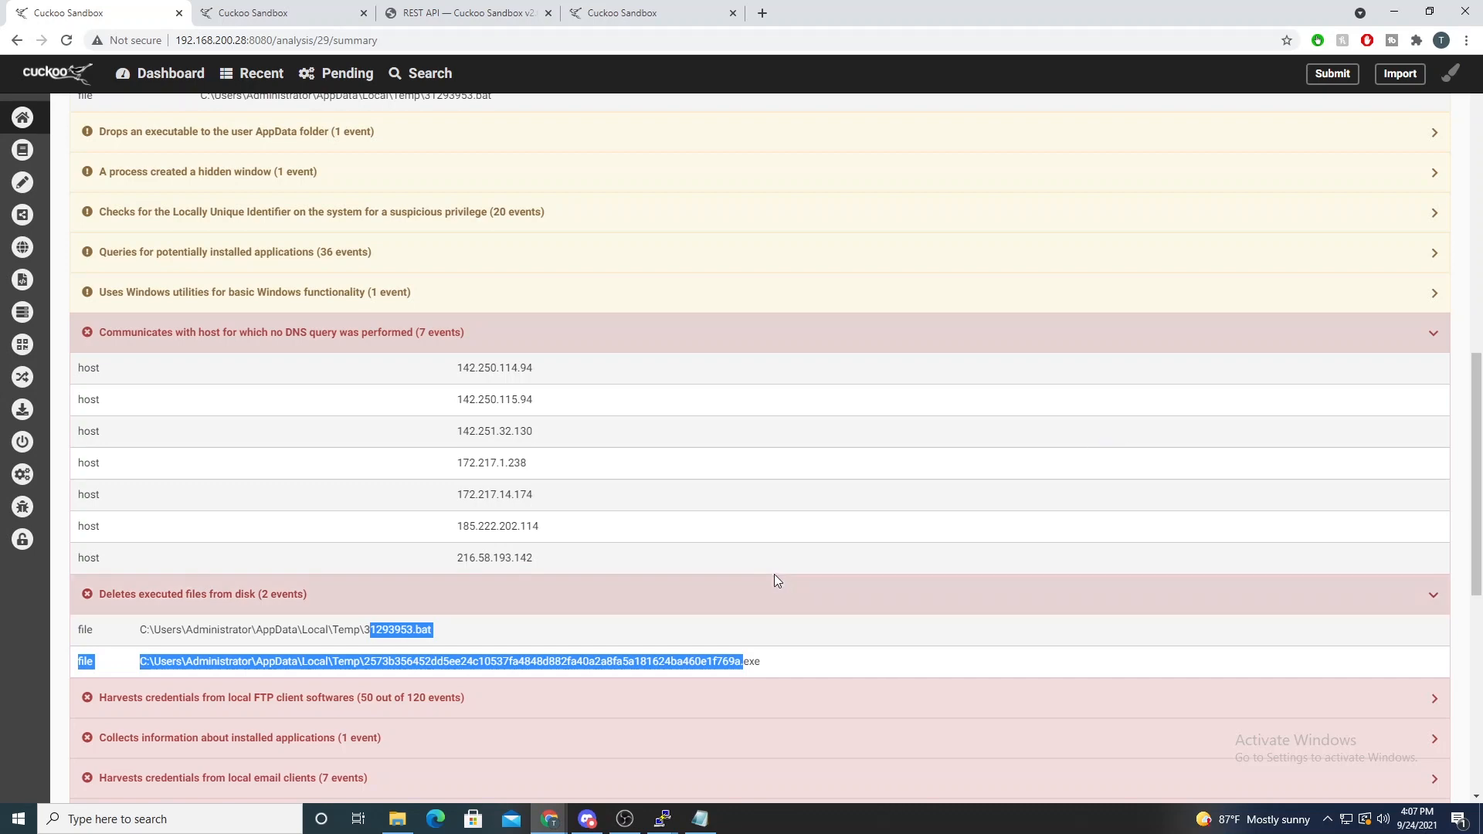
scroll(737, 595, "down", 2)
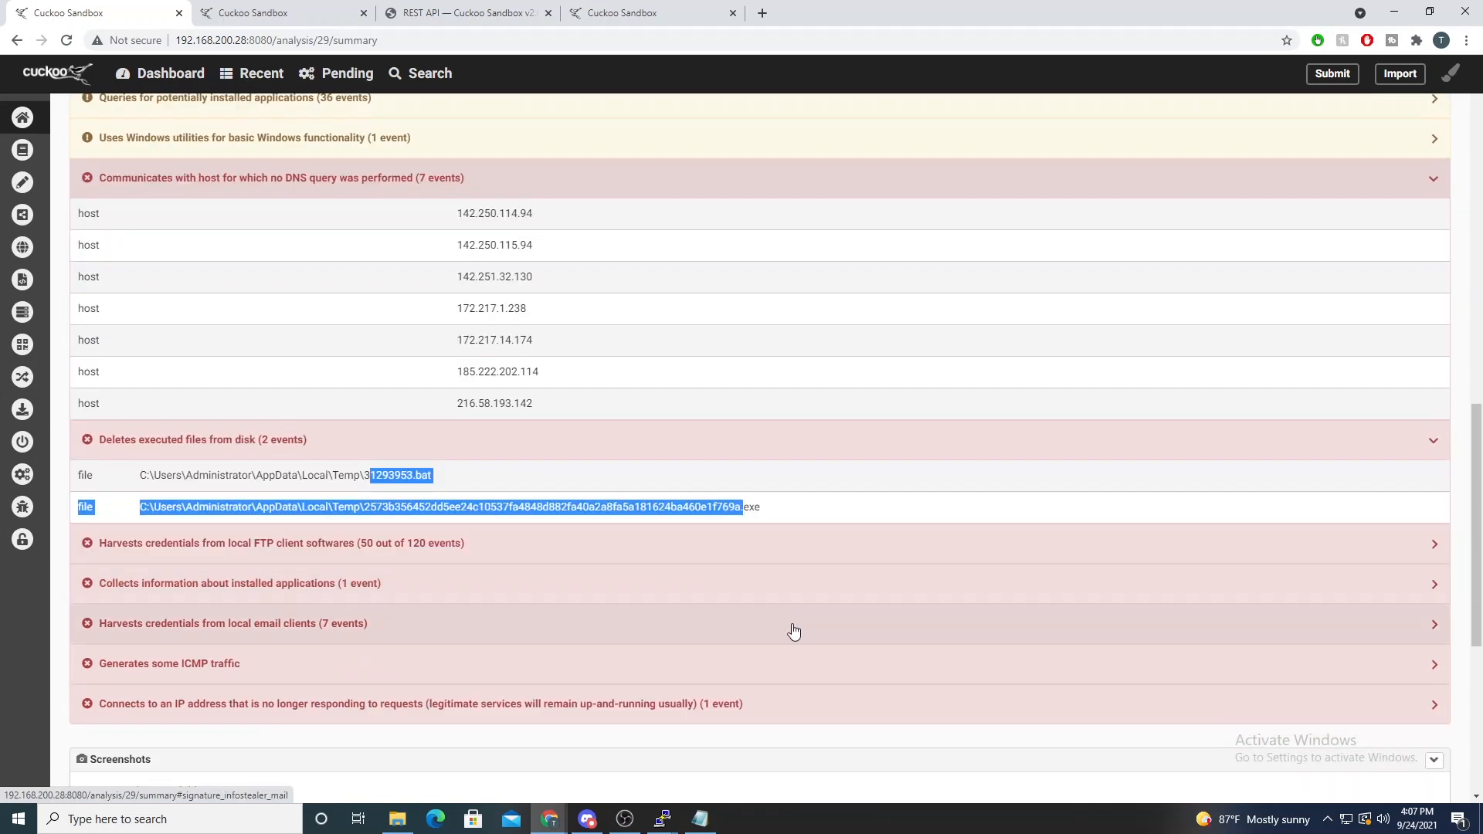
scroll(344, 643, "down", 2)
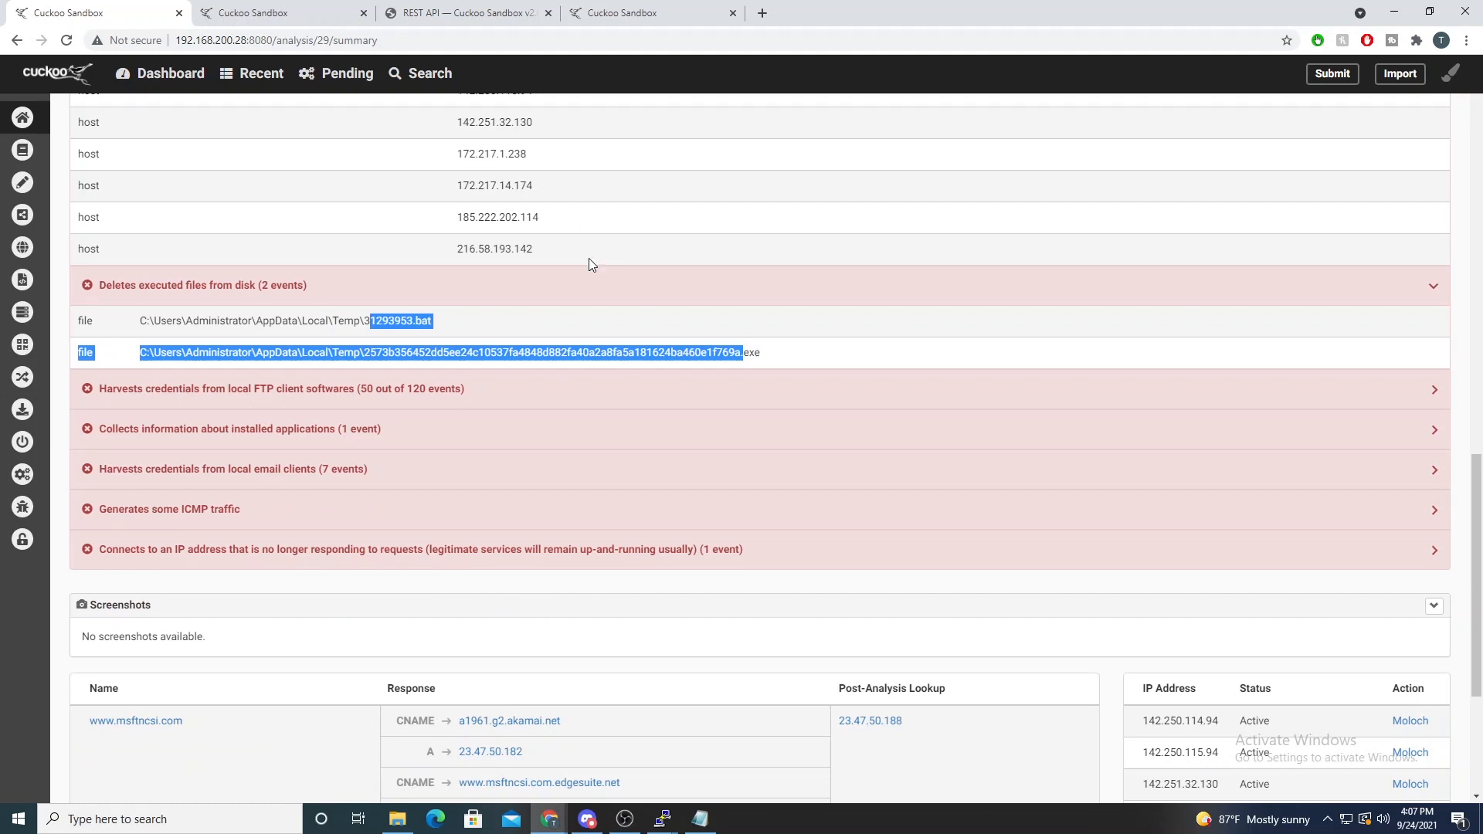
- Expand the signature for connecting to an IP address that no longer responds and examine the dead host's address and port
left_click(300, 558)
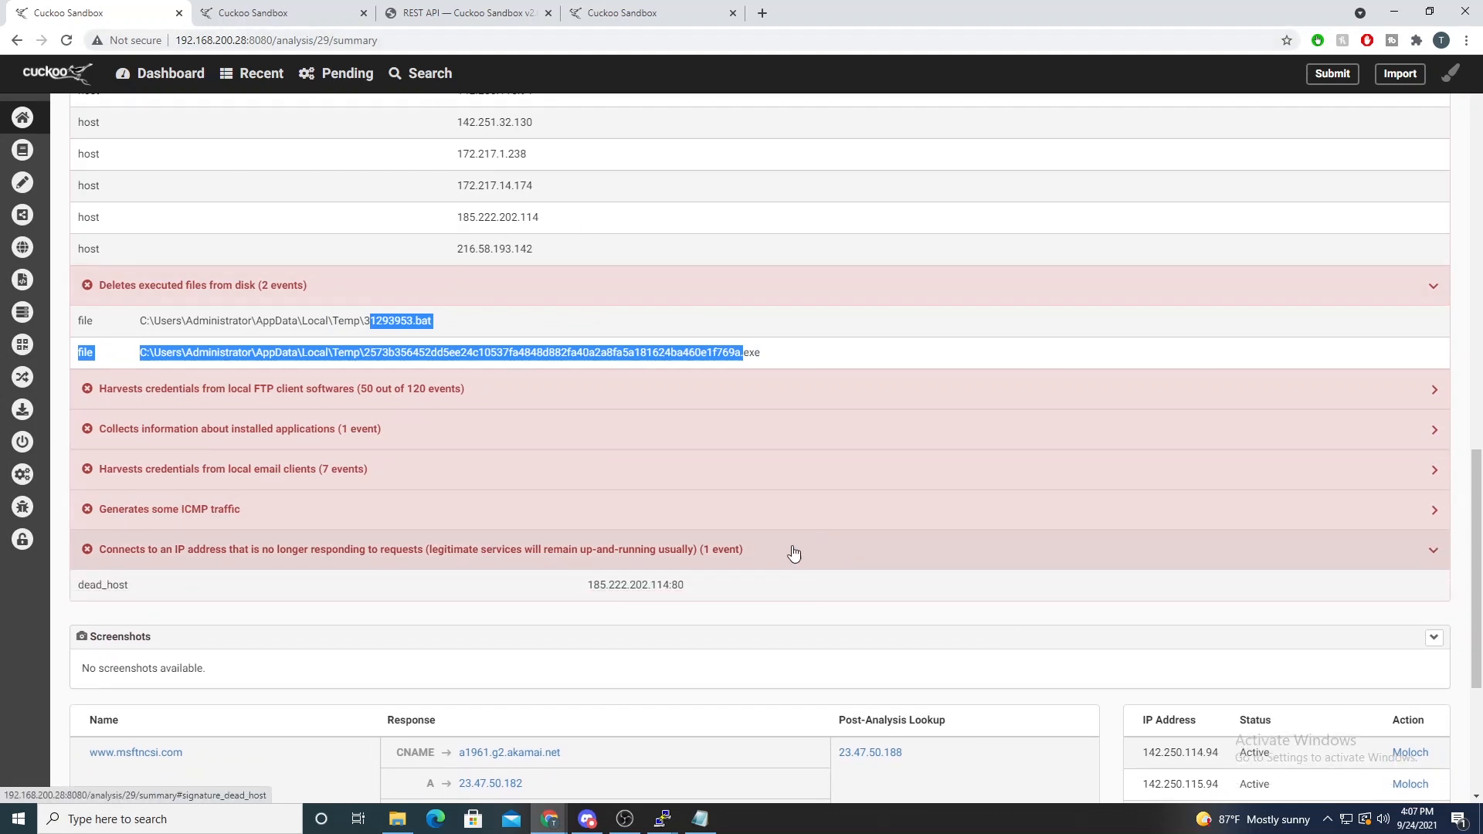
left_click_drag(589, 585, 688, 586)
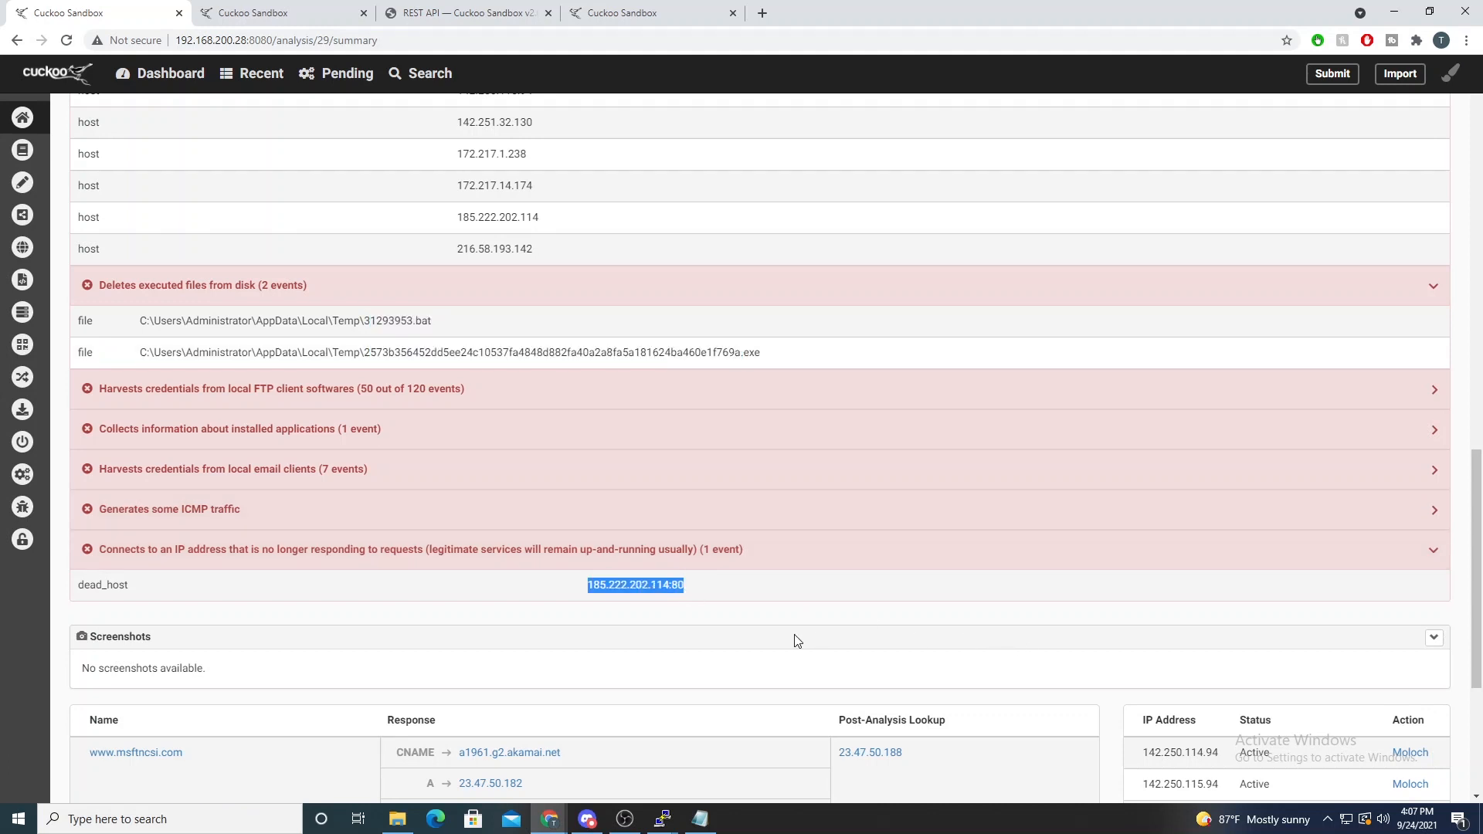
scroll(744, 645, "down", 4)
scroll(742, 642, "up", 1)
scroll(726, 647, "up", 1)
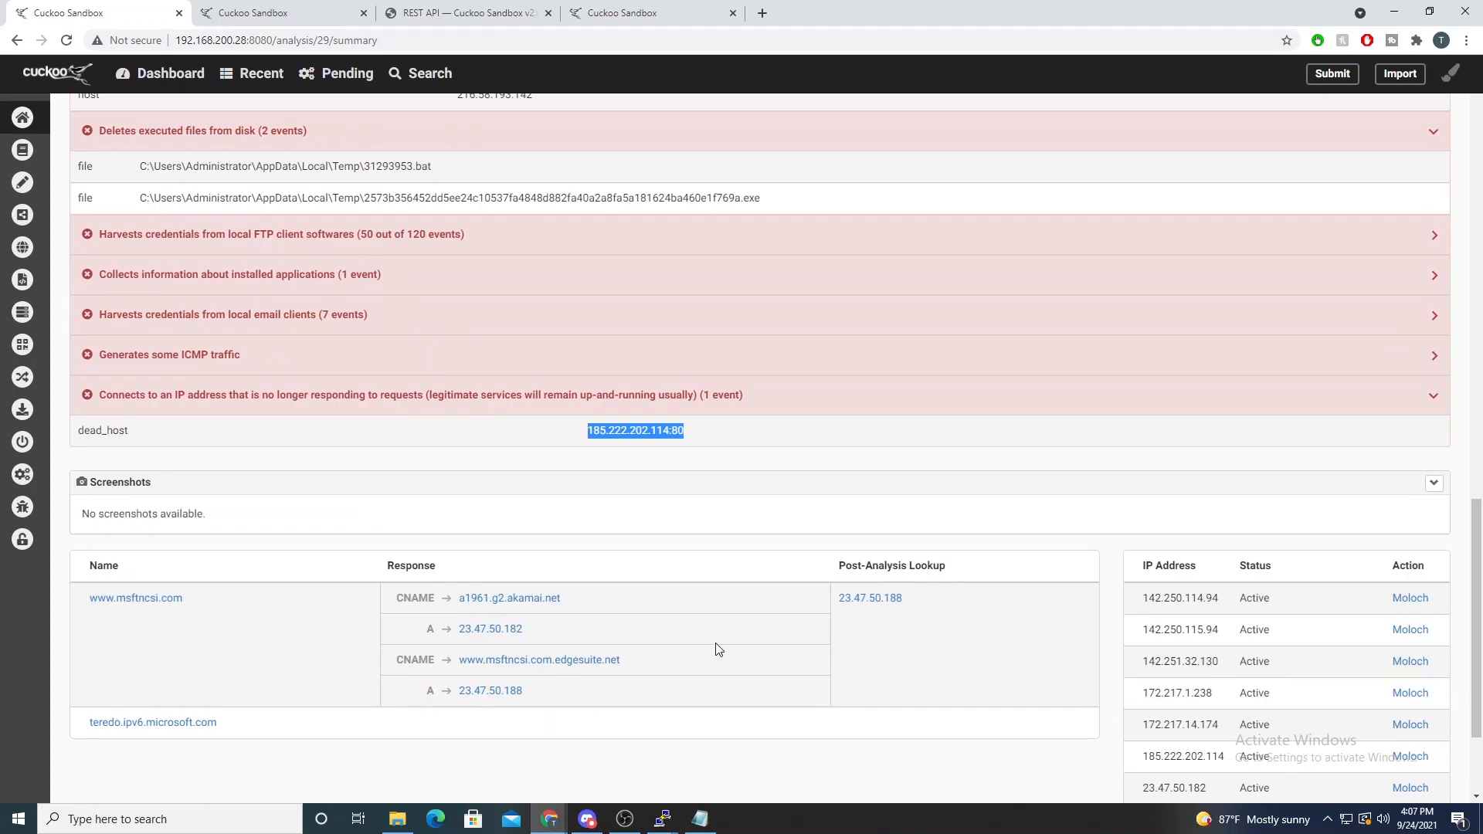
scroll(699, 650, "up", 3)
scroll(696, 649, "up", 1)
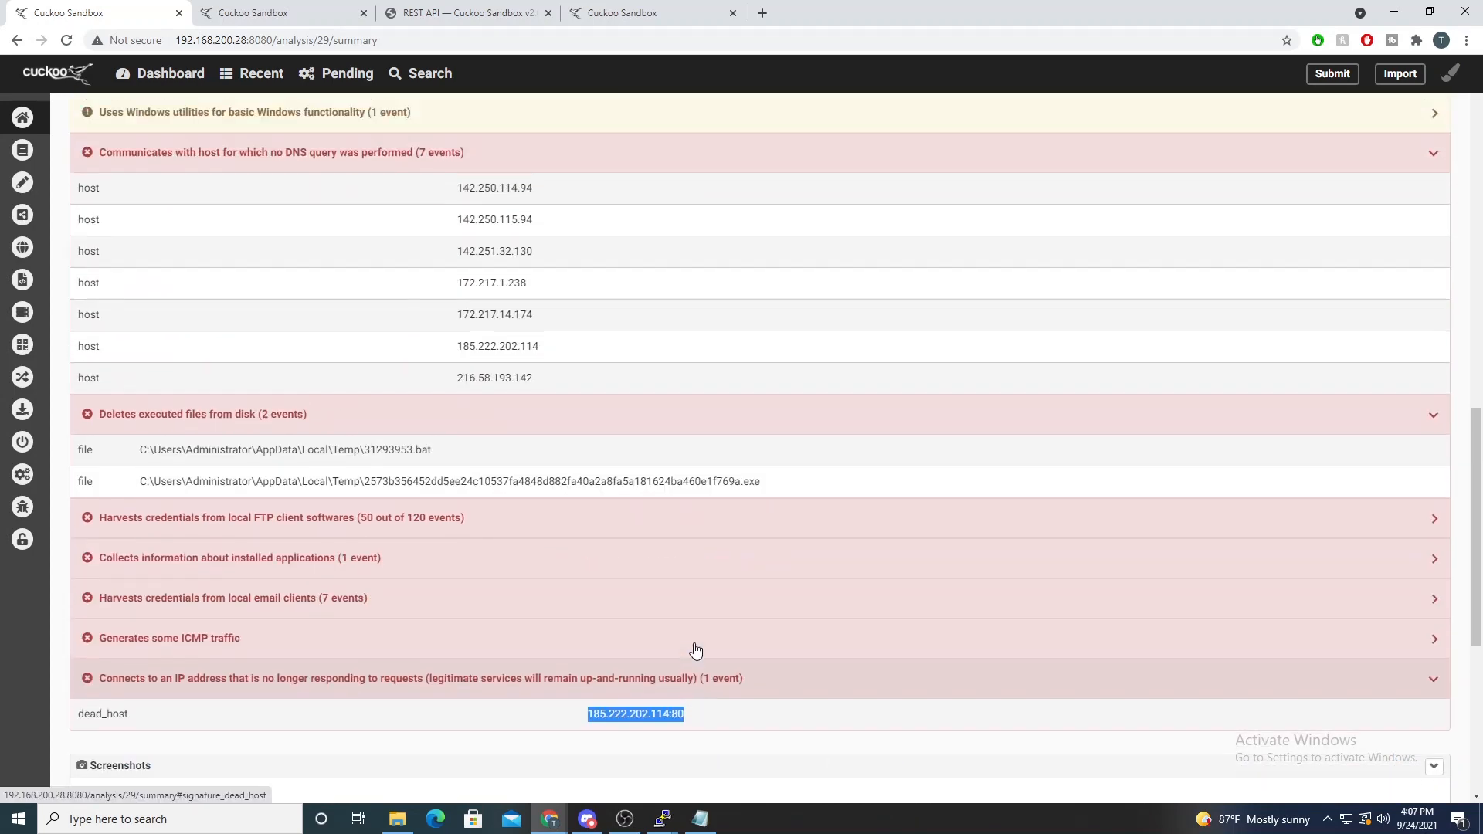
- Expand the signature for harvesting credentials from local email clients, examine its registry keys and return to the file summary
scroll(686, 652, "down", 2)
scroll(676, 652, "up", 2)
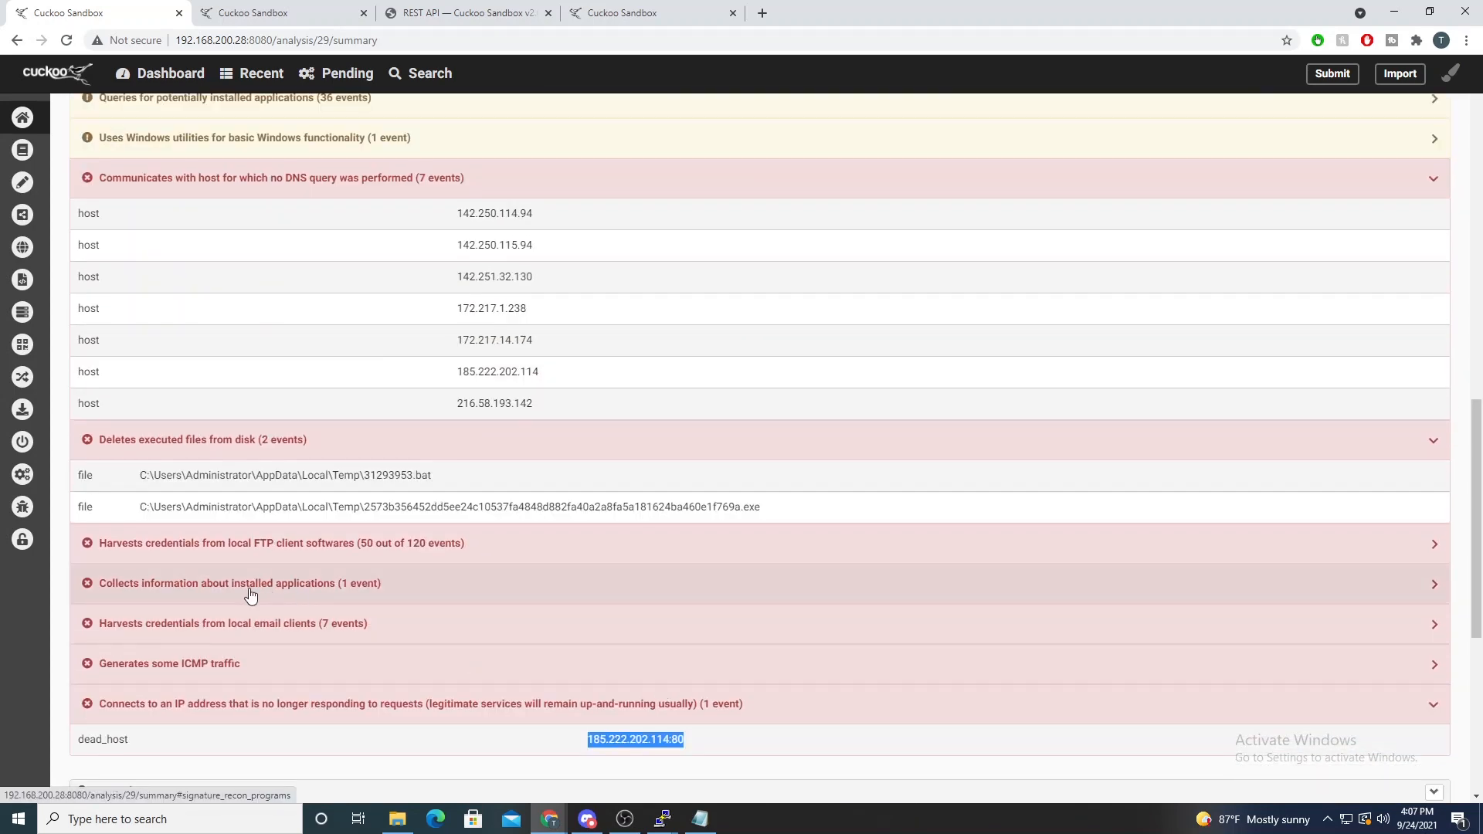
left_click(289, 625)
scroll(379, 641, "down", 2)
scroll(375, 630, "up", 9)
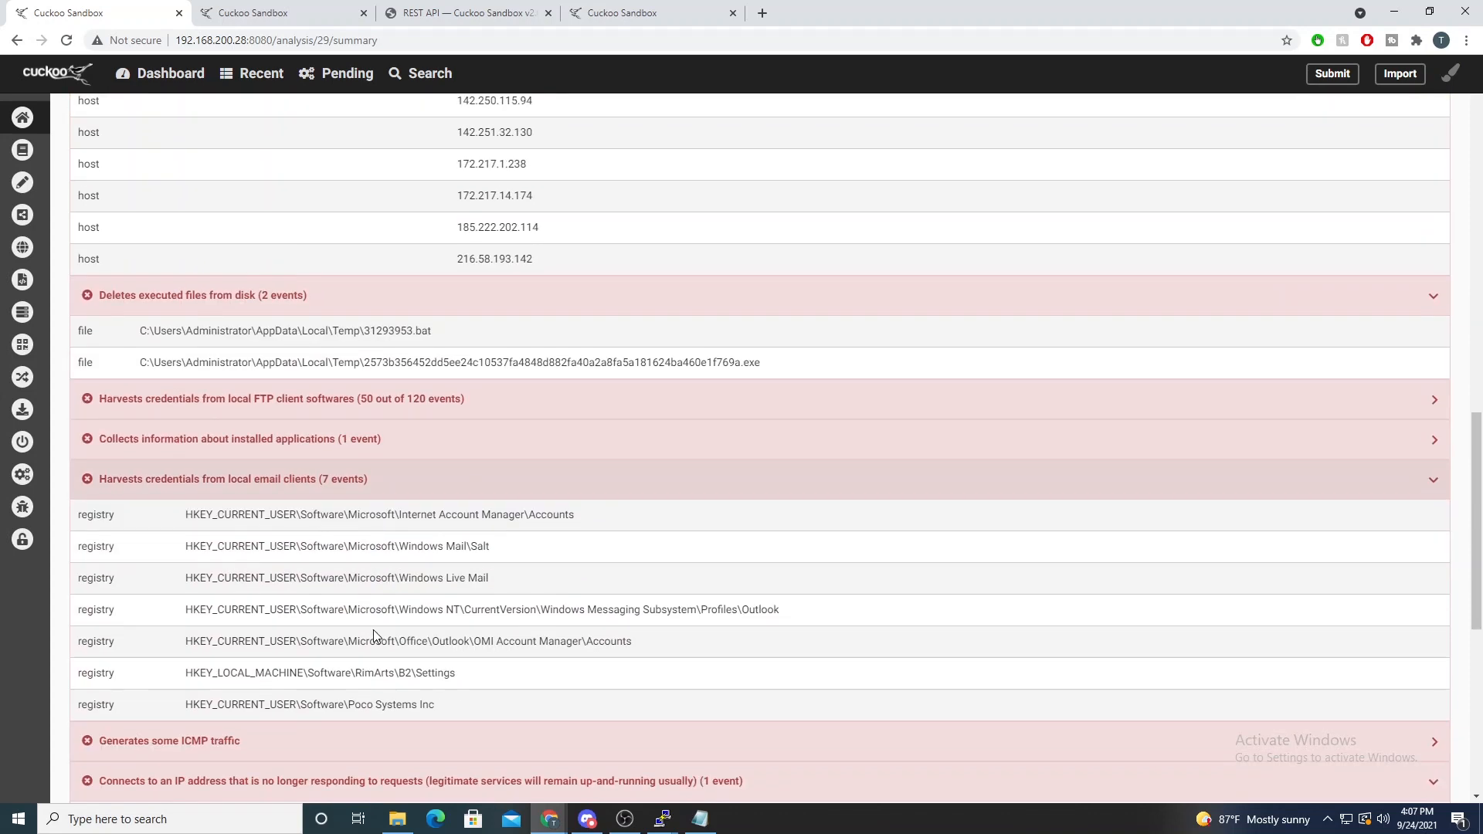
scroll(371, 414, "up", 6)
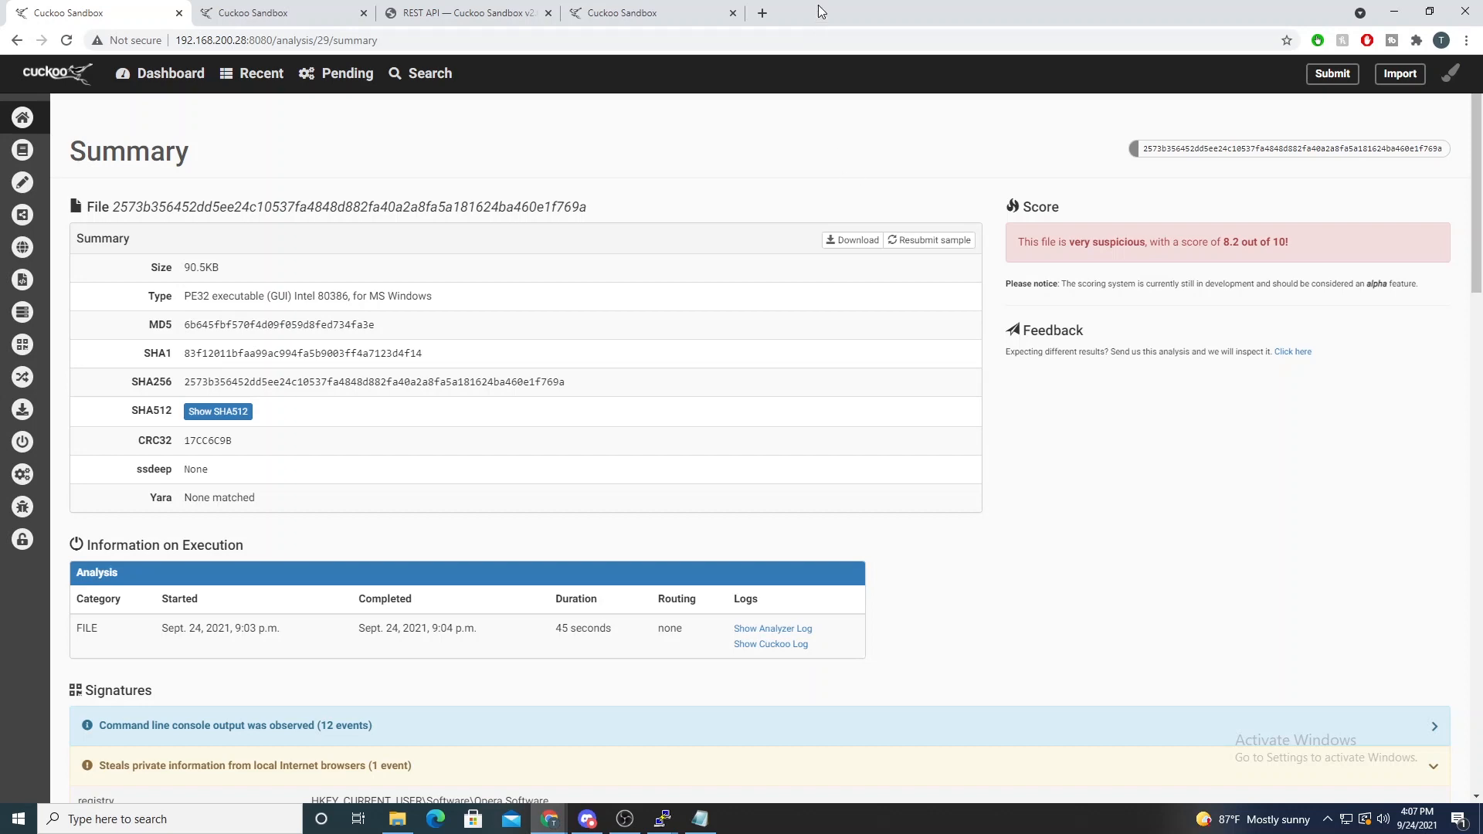
- Place the Cuckoo analysis summary and the Cortex job report windows side by side to compare their scores
left_click_drag(828, 7, 400, 68)
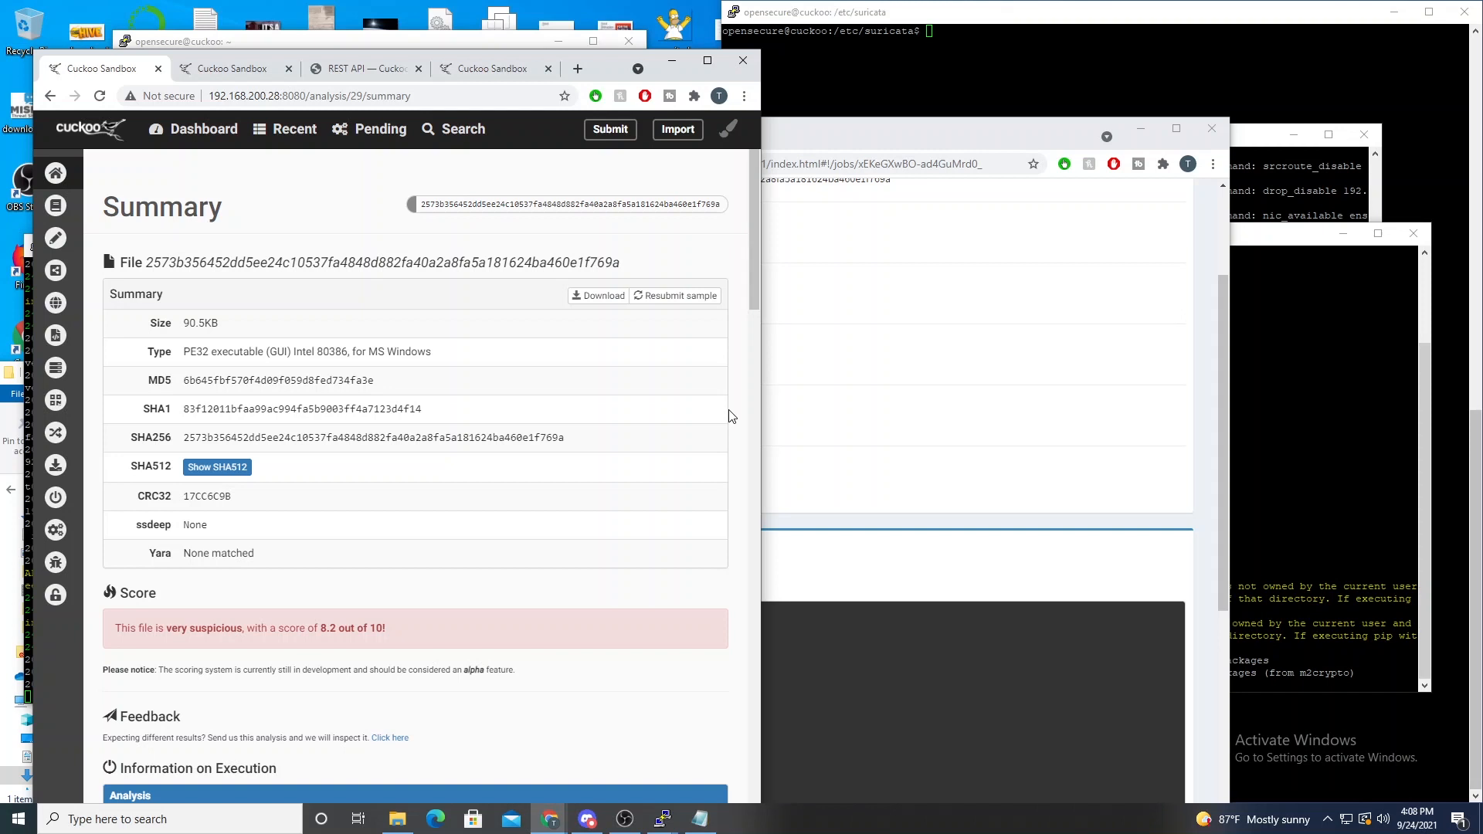
left_click(921, 126)
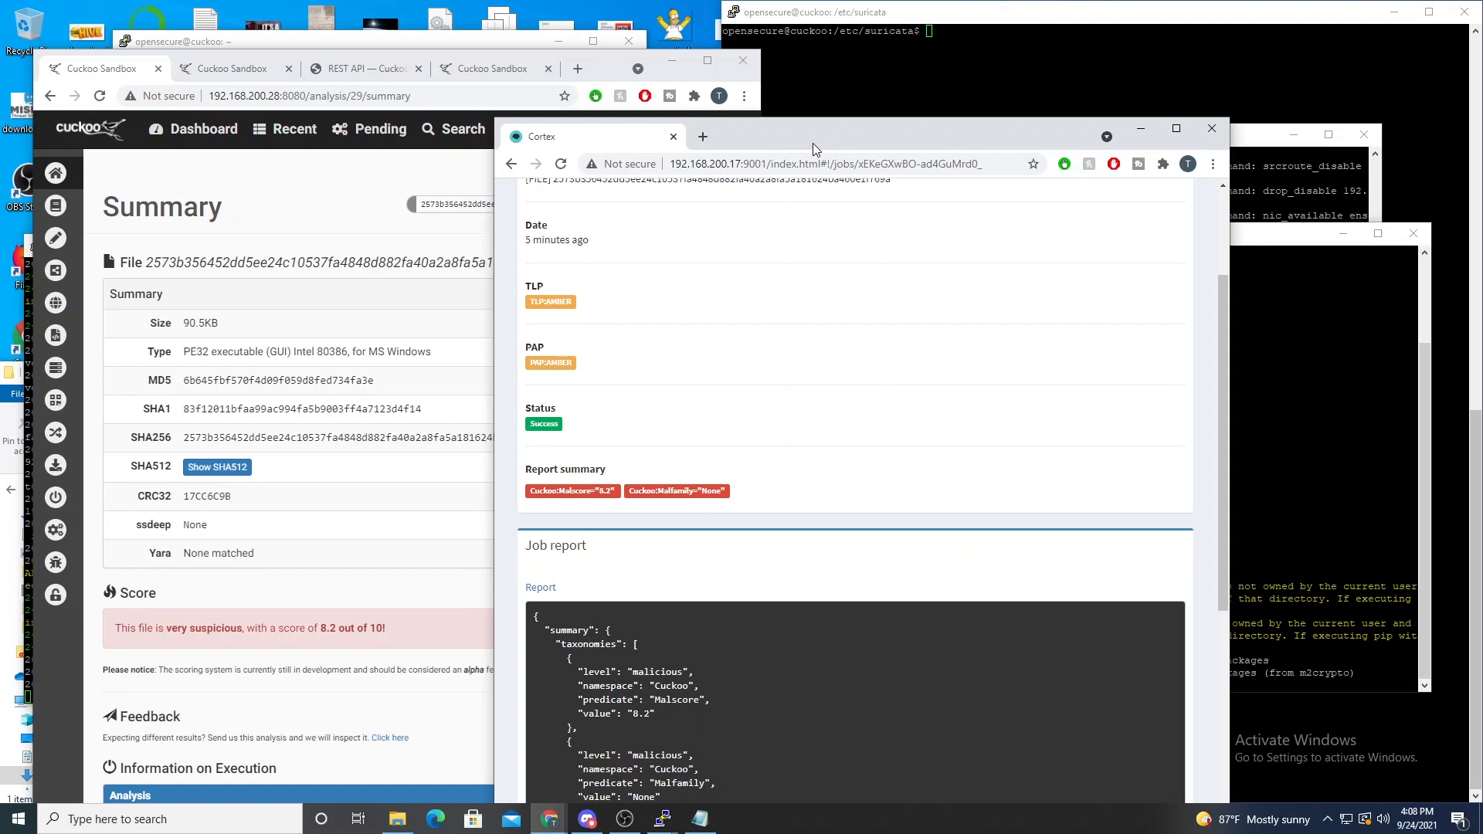
left_click_drag(813, 142, 984, 57)
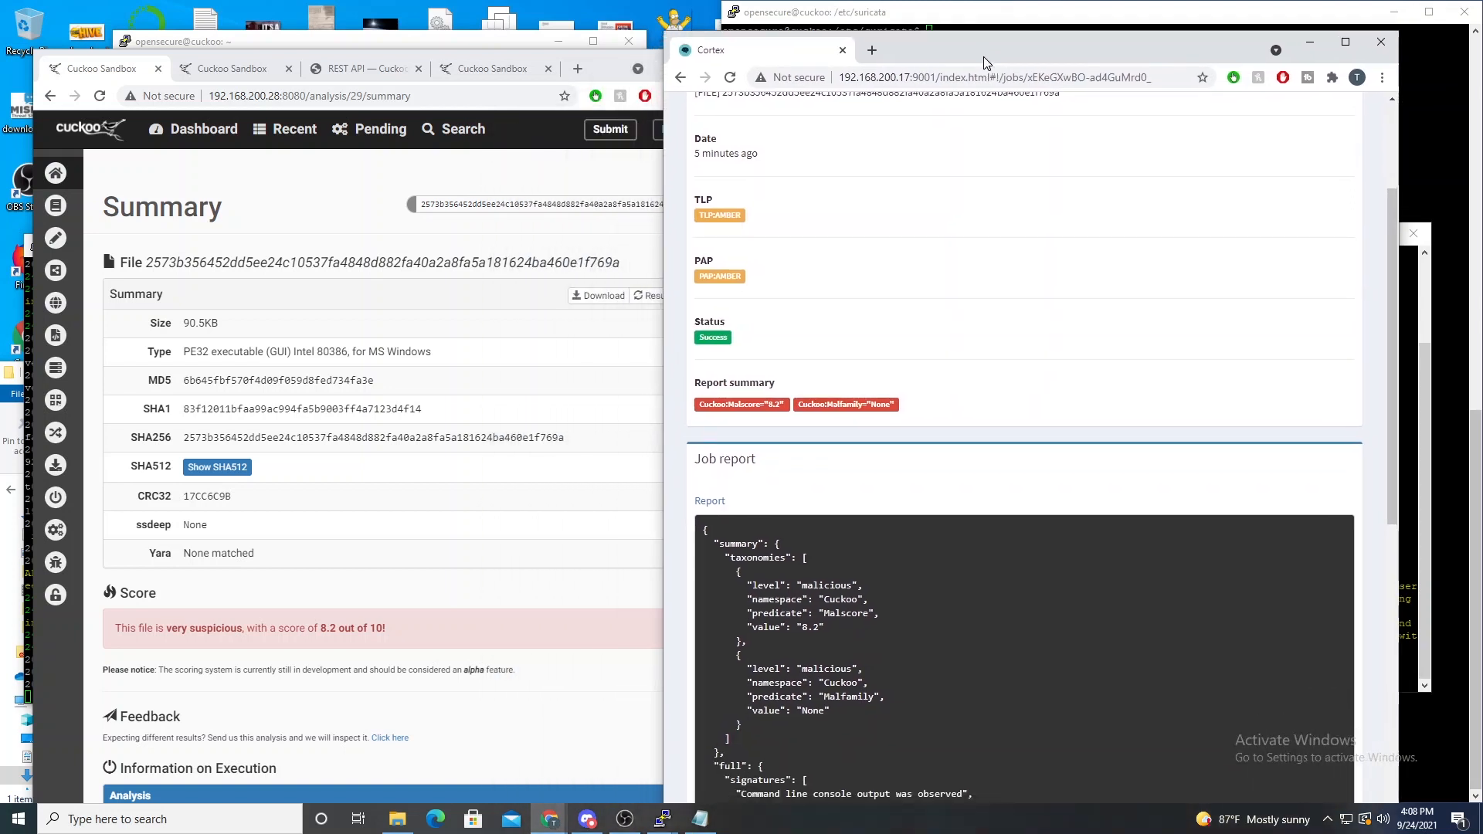